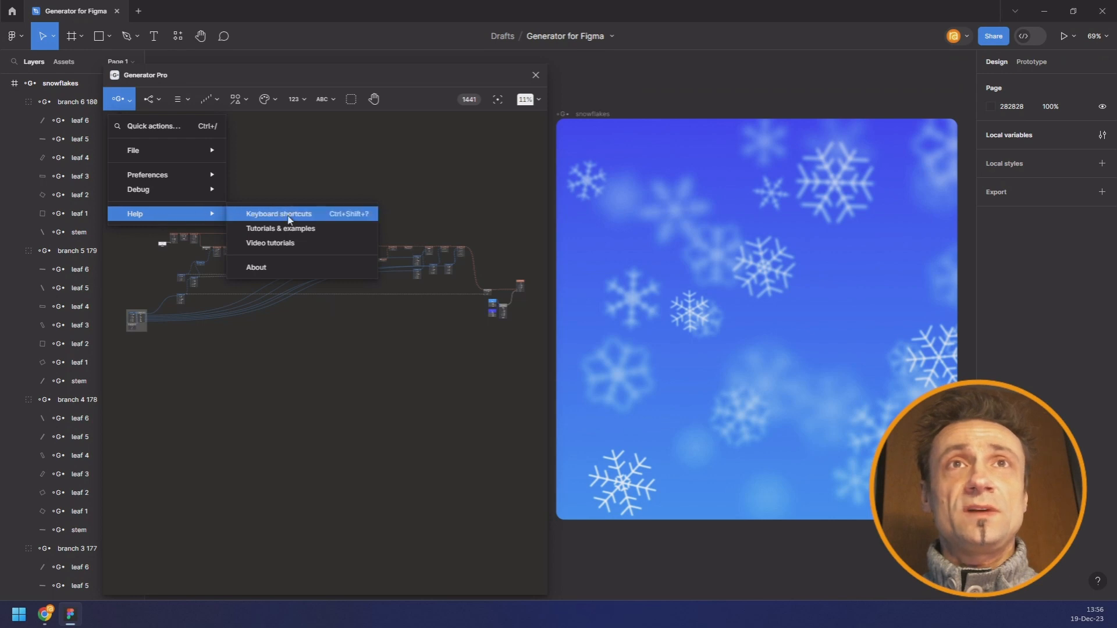
Step: Look through the tutorials and examples in the Shapes category, and close the examples list
click(295, 229)
click(340, 468)
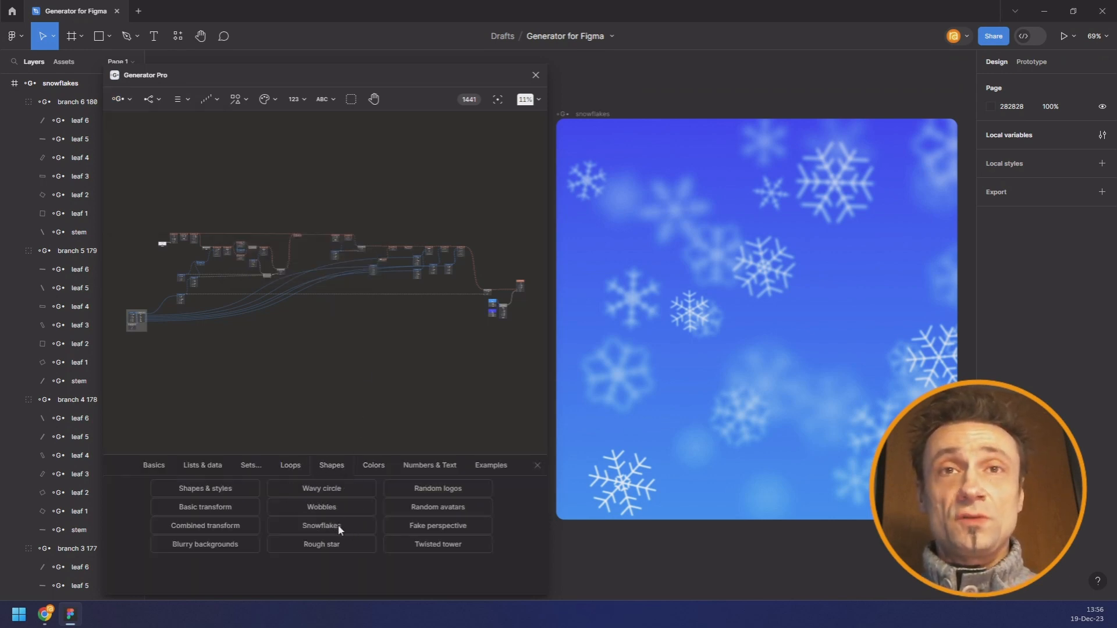
click(536, 467)
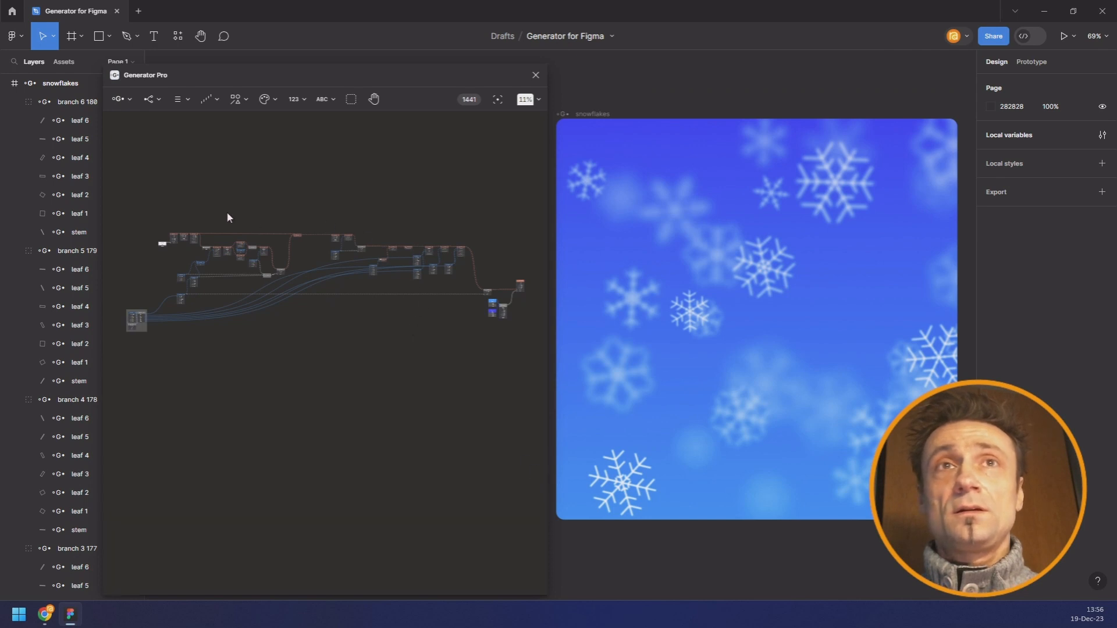
Step: Delete all nodes of the existing snowflakes graph and set the zoom of the empty graph to 100%
drag(134, 201, 573, 393)
key(Delete)
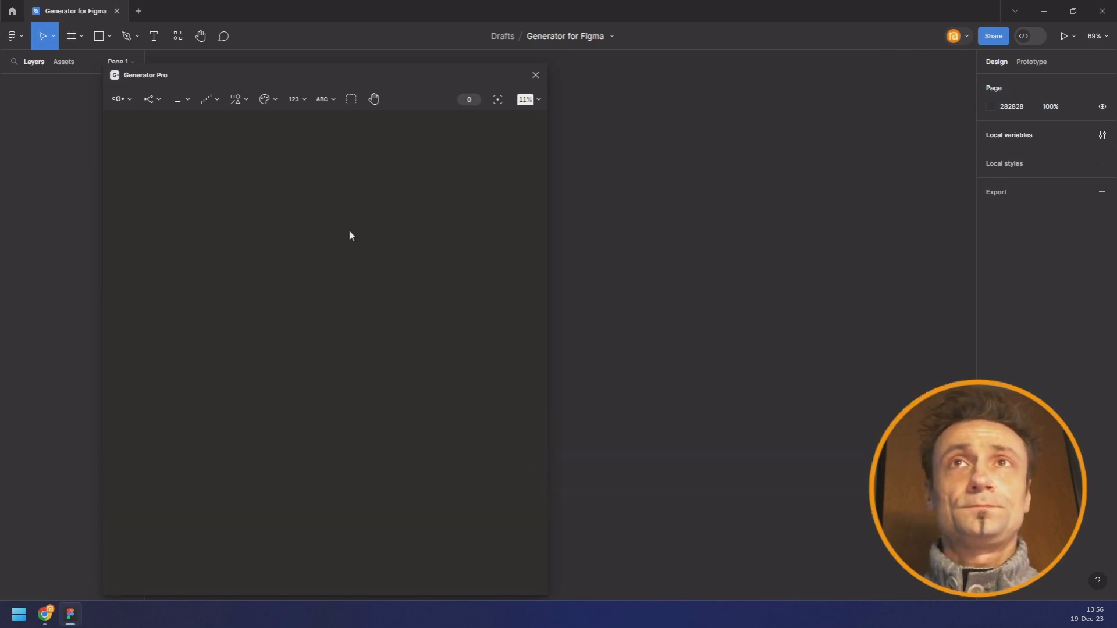
scroll(364, 265, up, 2)
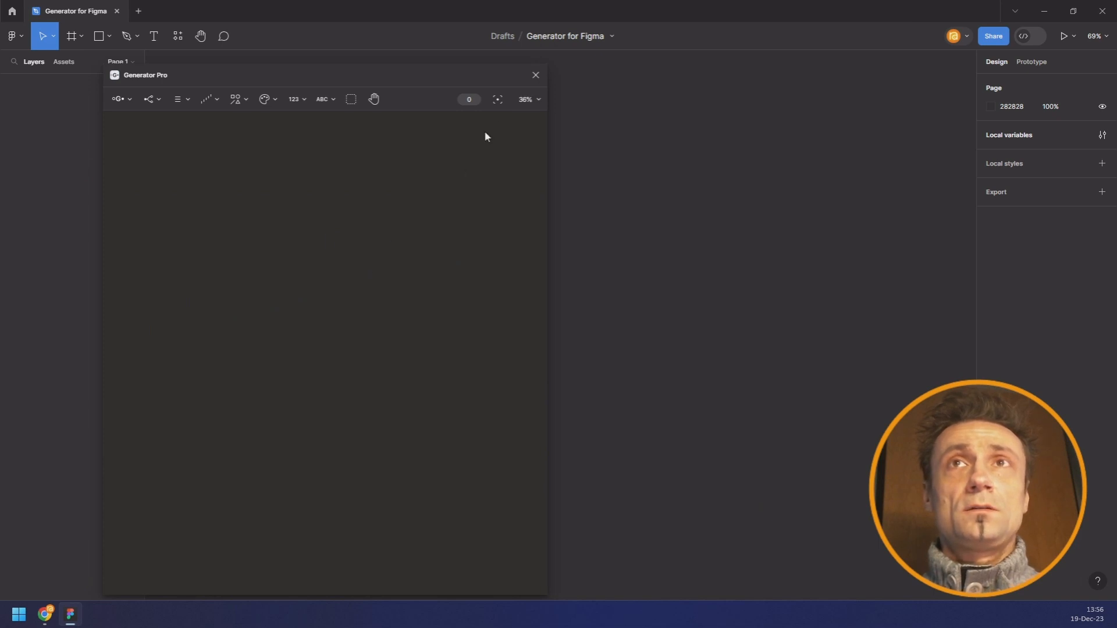
click(539, 101)
click(480, 168)
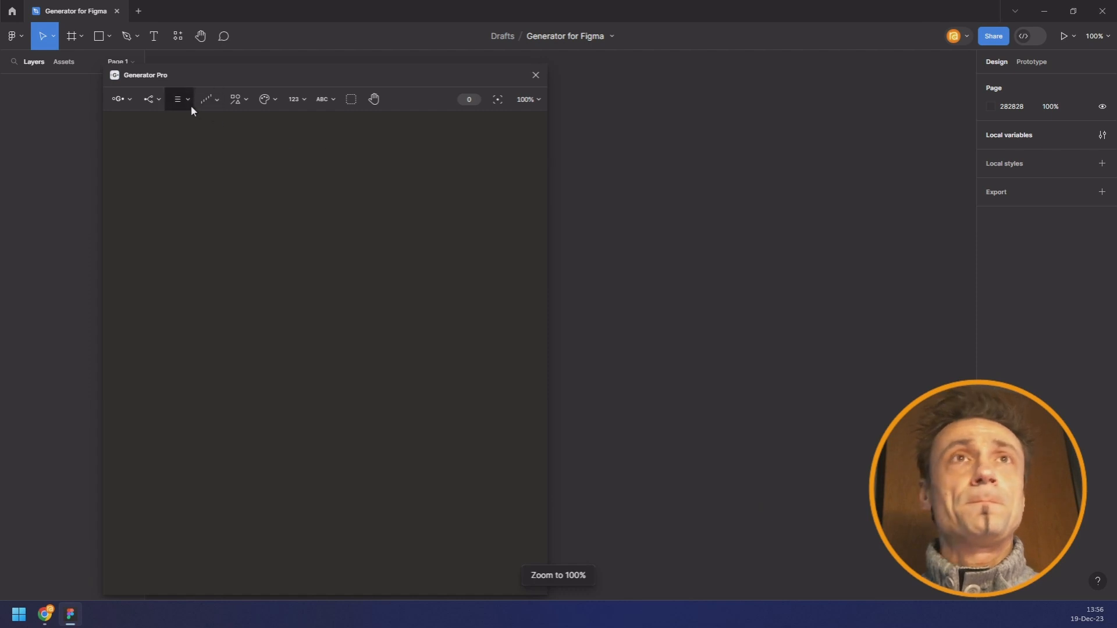
Step: Add a Rectangle shape node to the empty graph
click(232, 100)
mouse_move(224, 122)
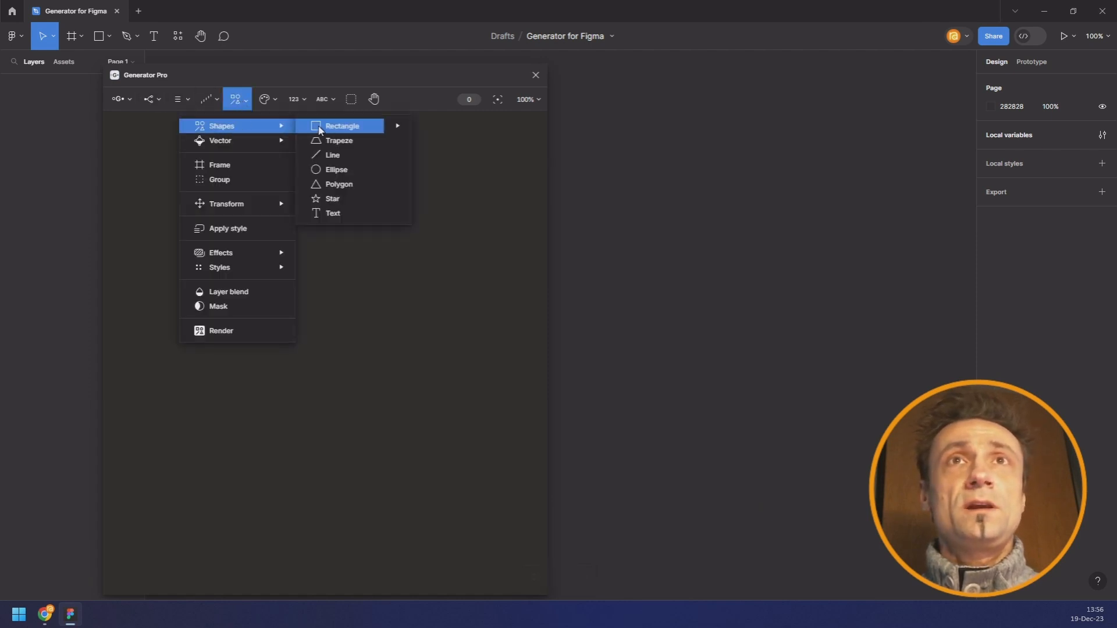
click(325, 126)
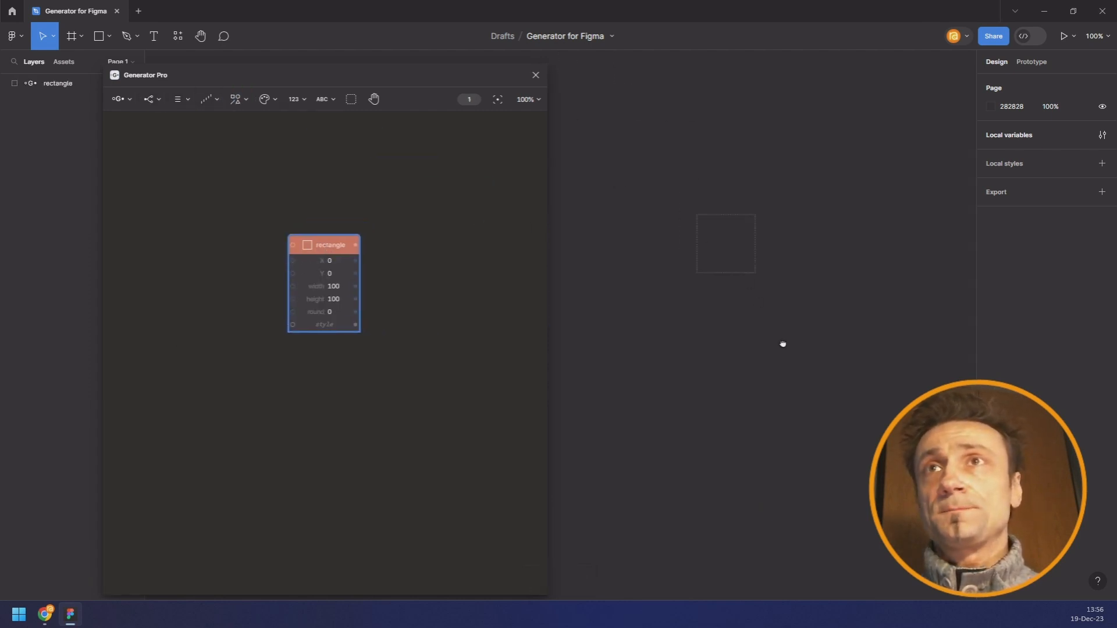
scroll(739, 275, up, 1)
Step: Add a Hex color node with FFFFFF and connect it to the rectangle's style input
click(264, 99)
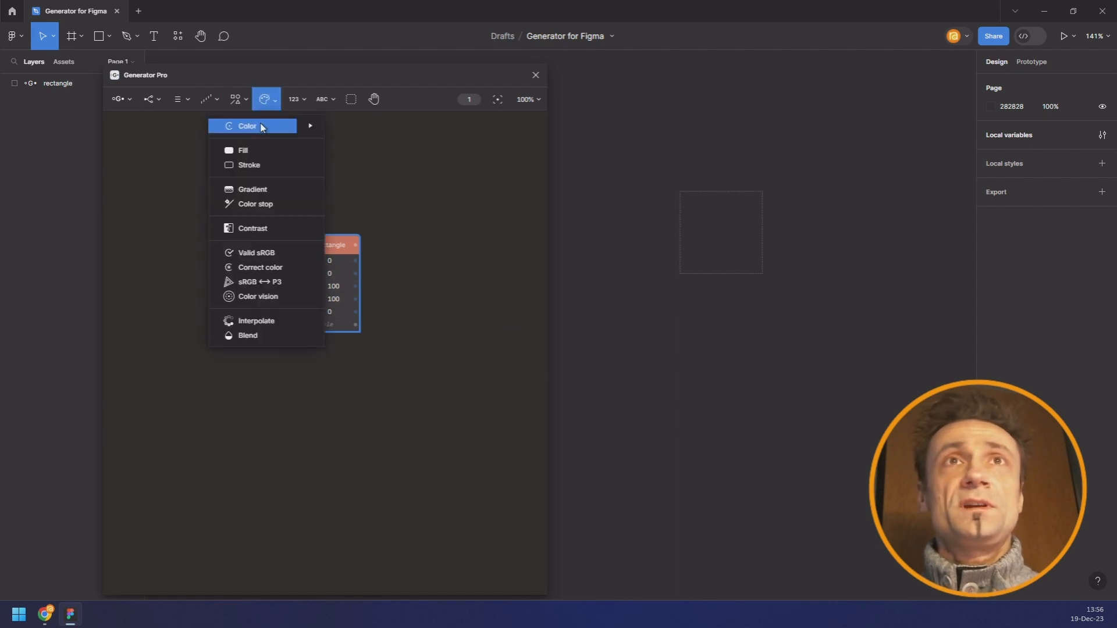
mouse_move(310, 125)
click(346, 123)
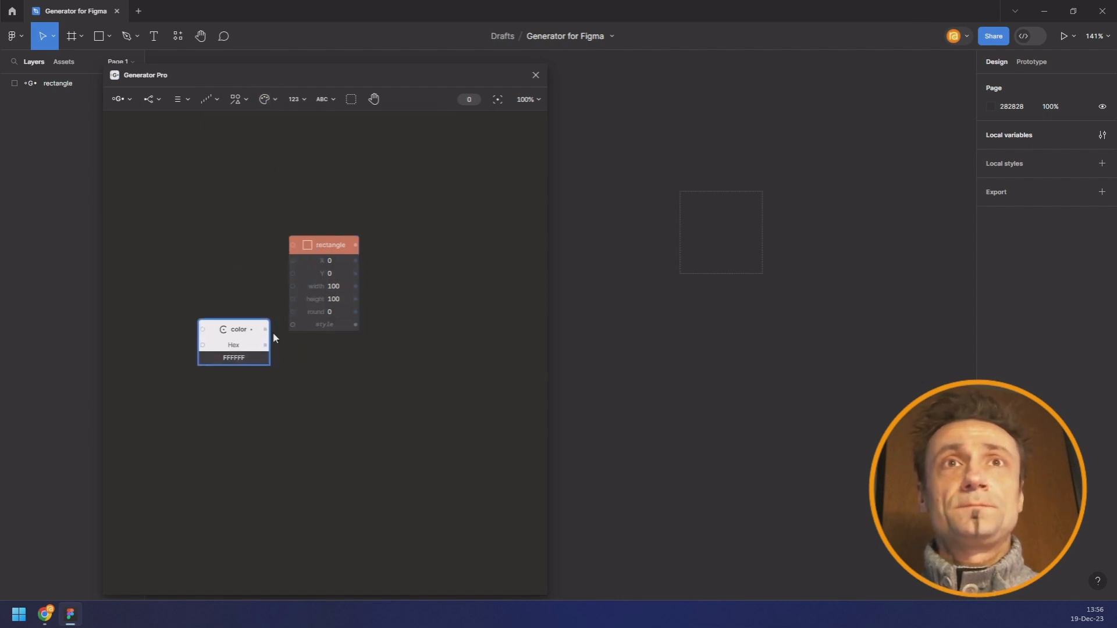
drag(265, 330, 237, 317)
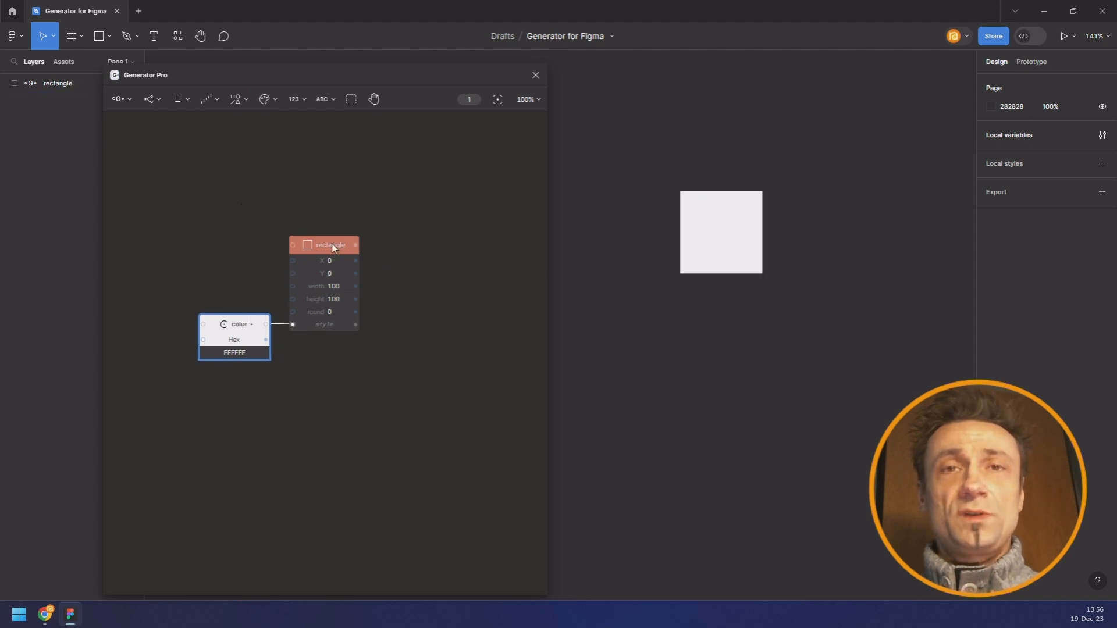
Step: Rename the rectangle node as "stem"
double_click(313, 243)
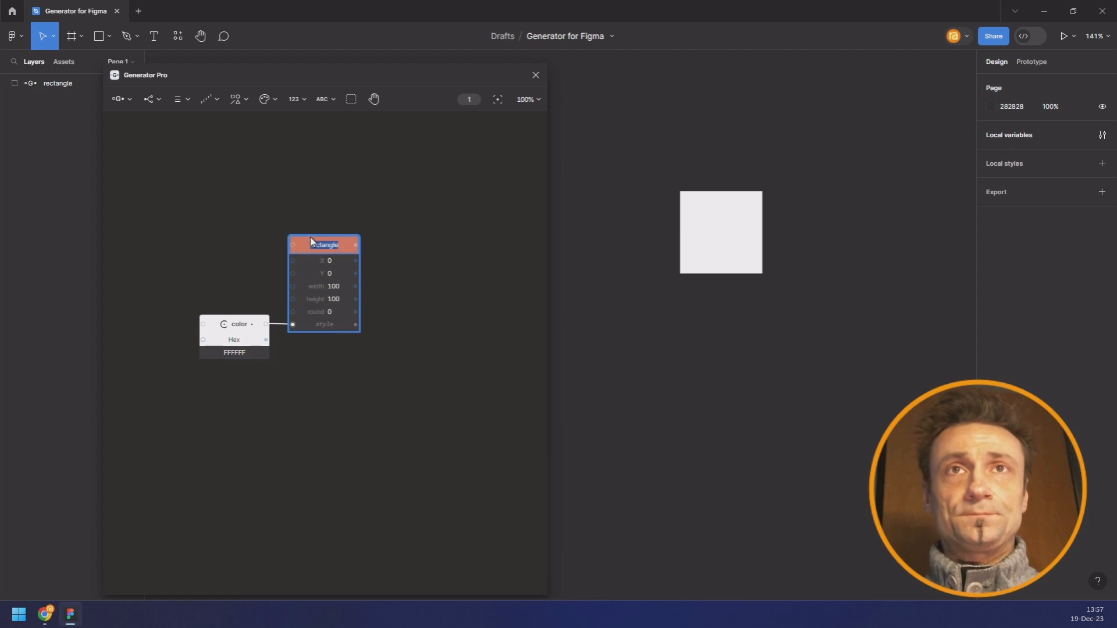
text(stem)
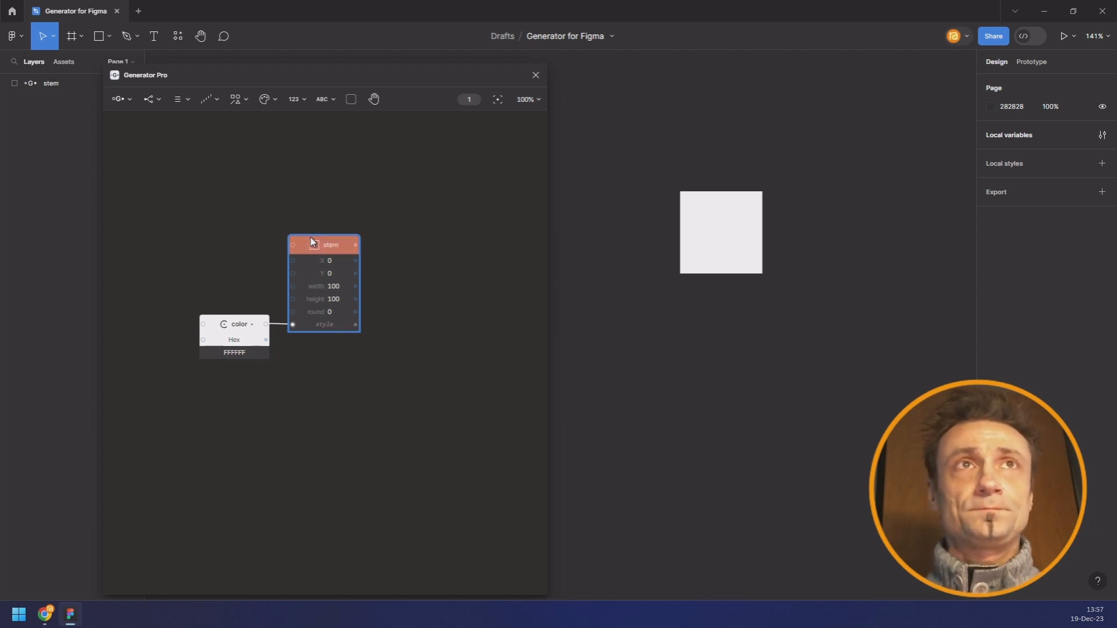
key(Return)
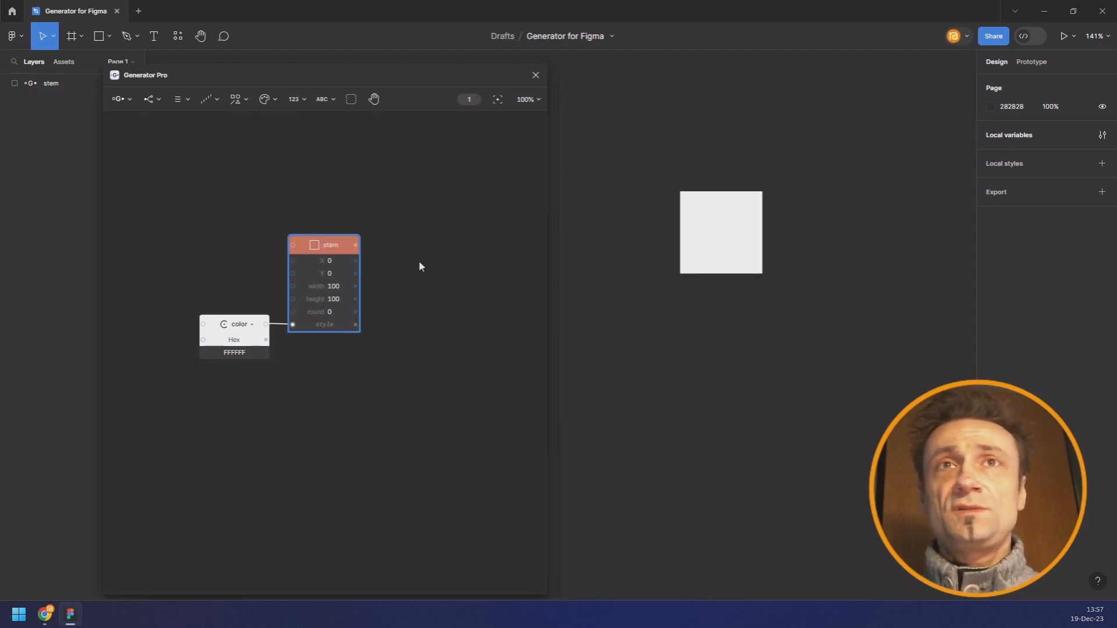
Step: Try out other values for the stem's width and height, and set both back to 100
drag(418, 260, 344, 275)
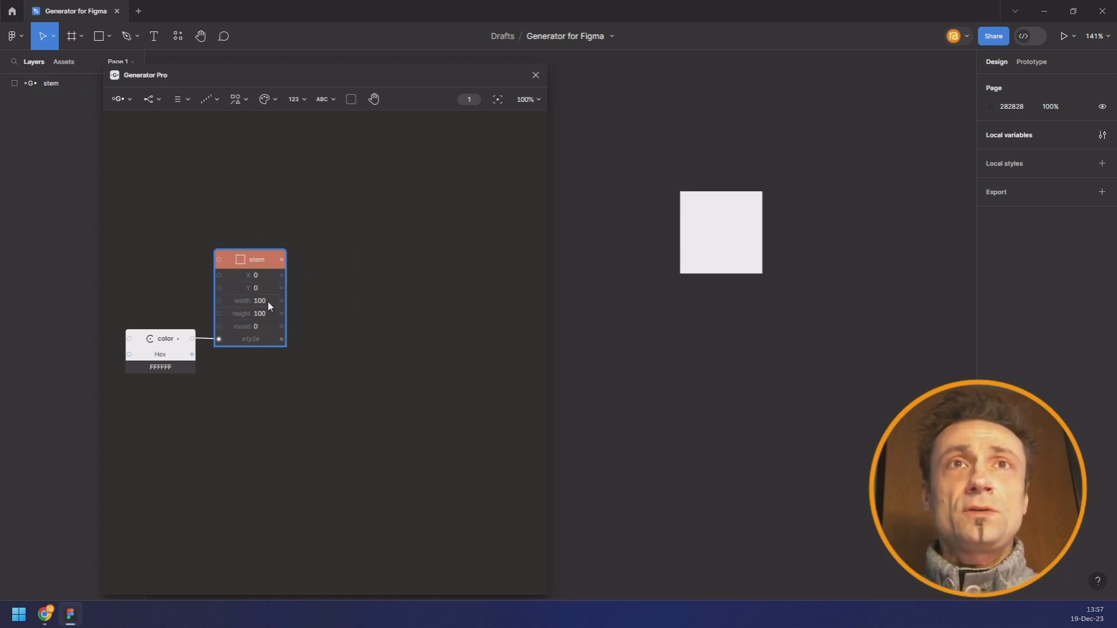
drag(268, 307, 301, 307)
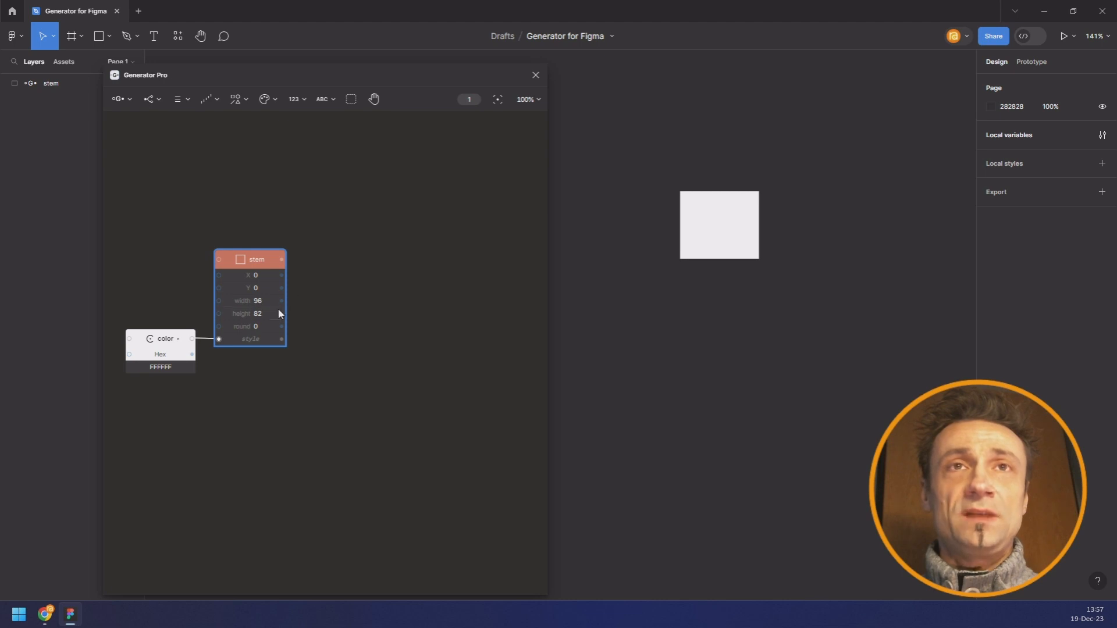
click(264, 301)
text(1)
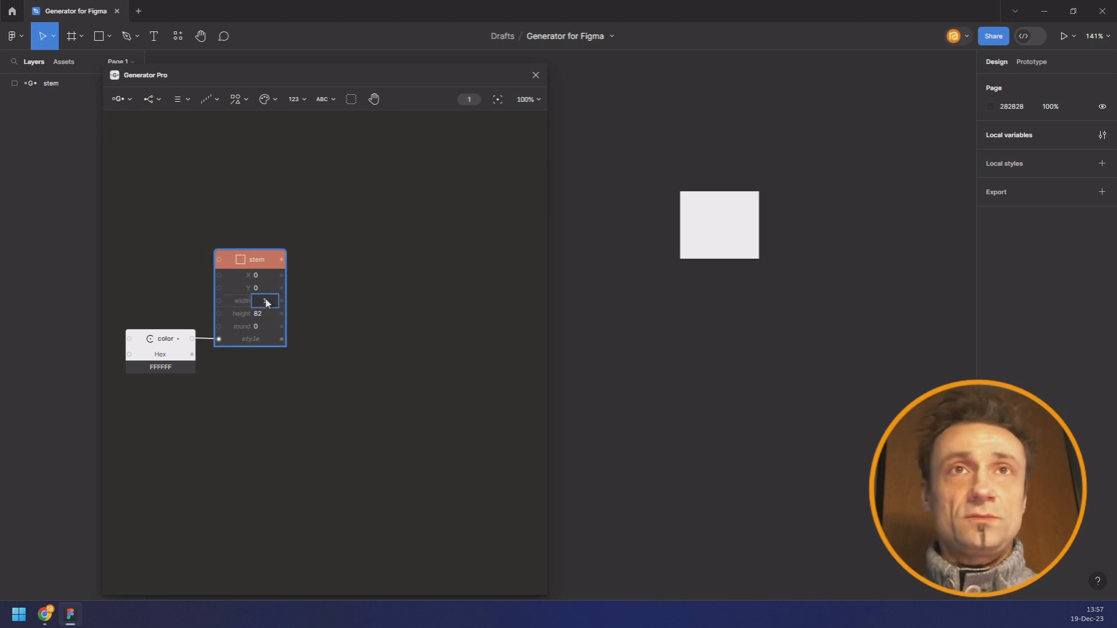
text(00)
key(Tab)
text(1)
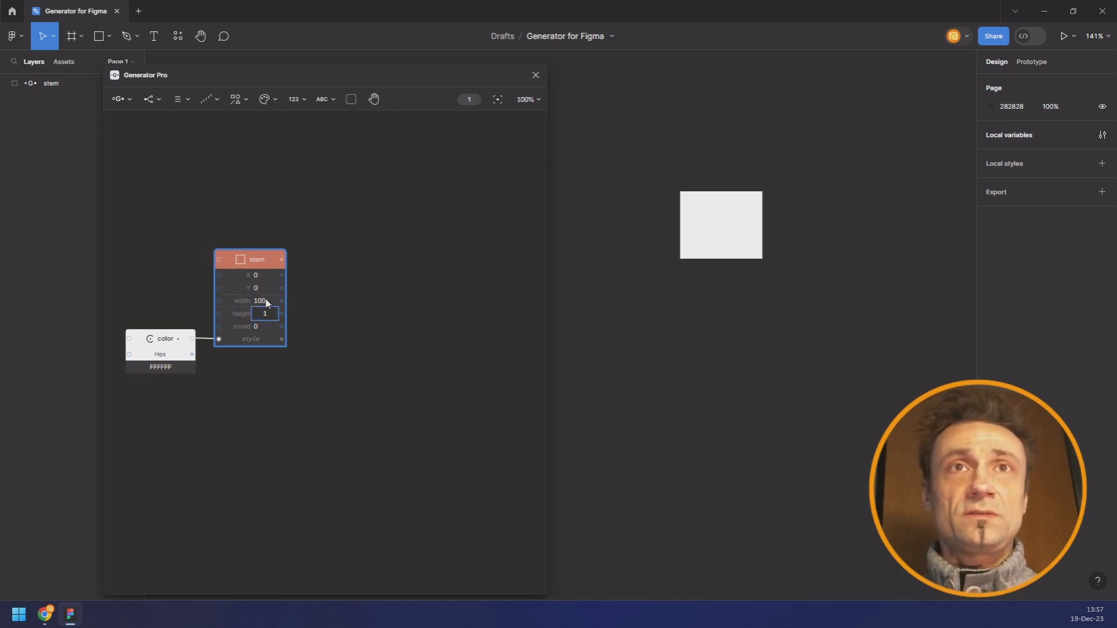
text(00)
key(Return)
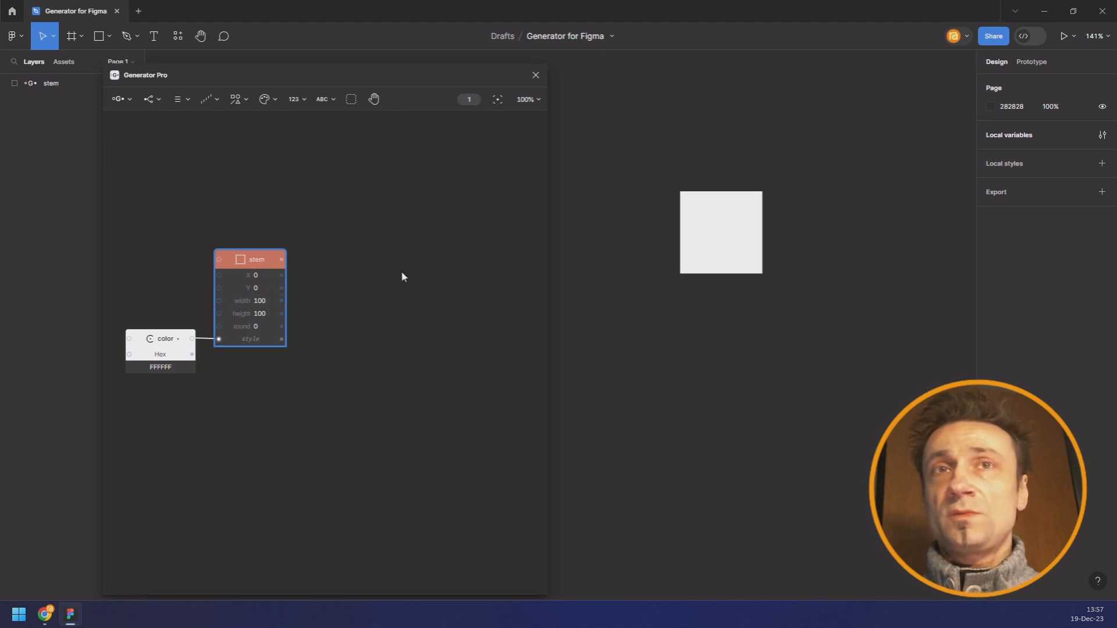
Step: Try adding a Scale node after the stem through the quick actions search, and delete it
key(ctrl+/)
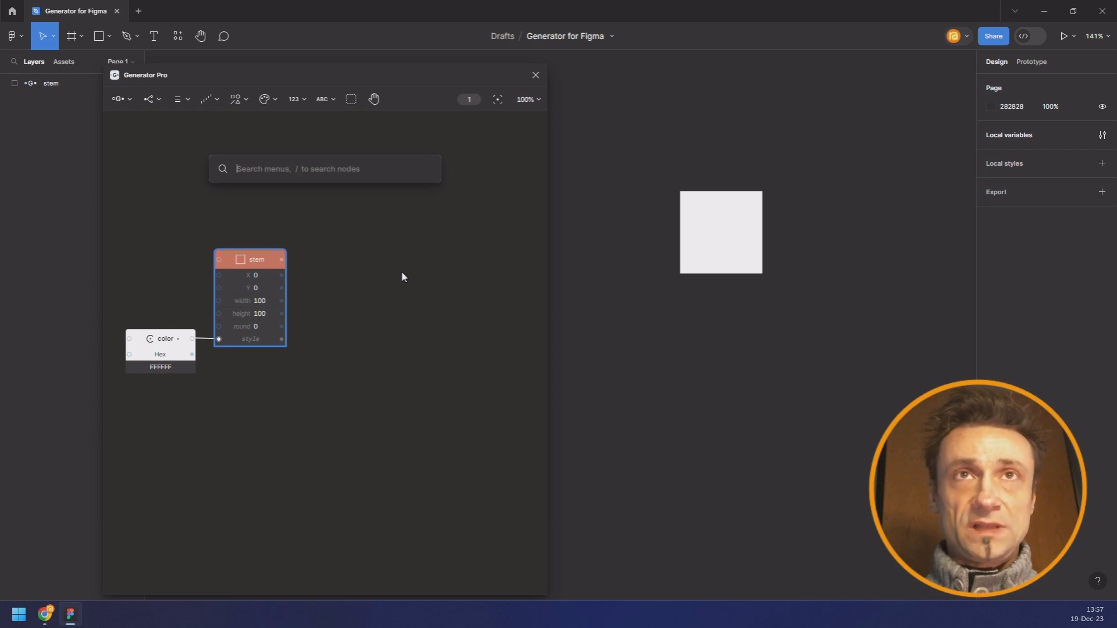
text(scal)
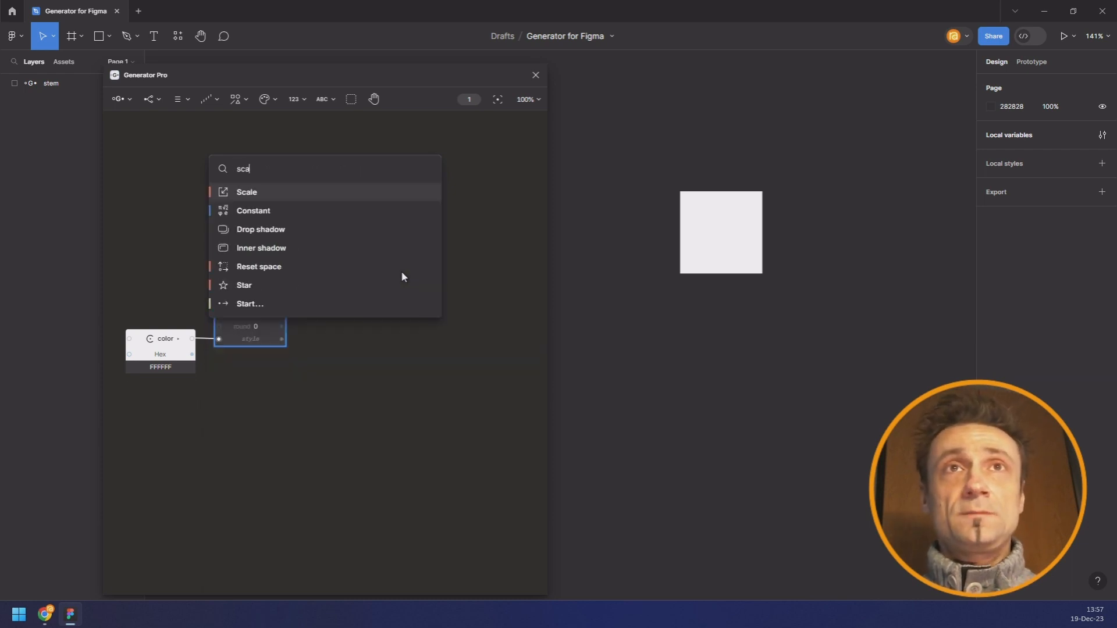
key(Return)
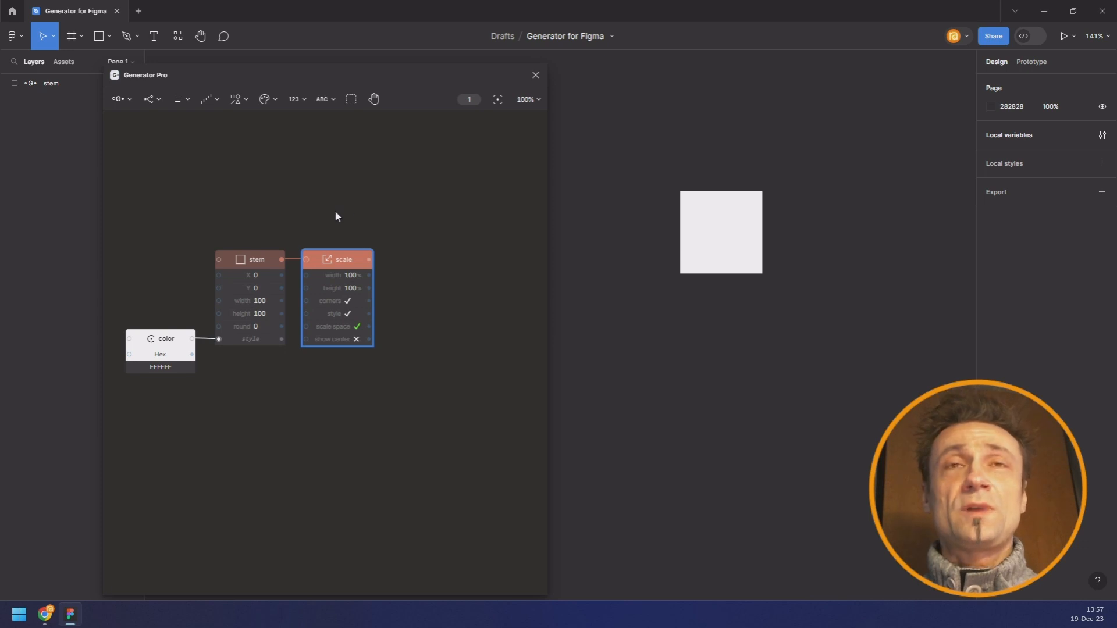
key(Delete)
Step: Add a Scale transform node after the stem and set its width to 5%
click(235, 99)
mouse_move(237, 123)
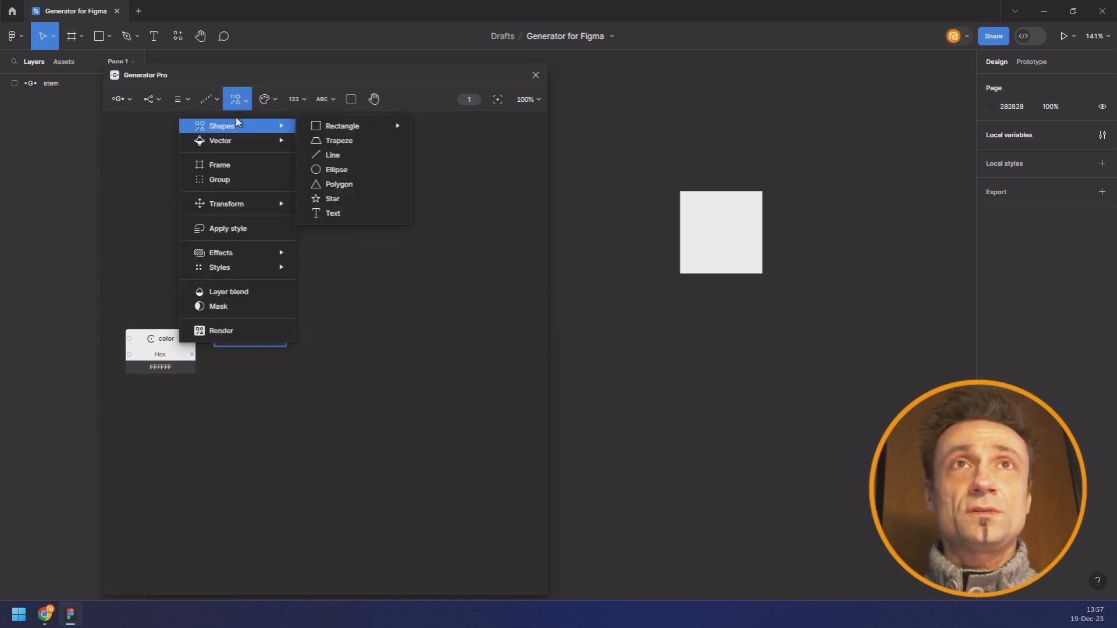
mouse_move(277, 205)
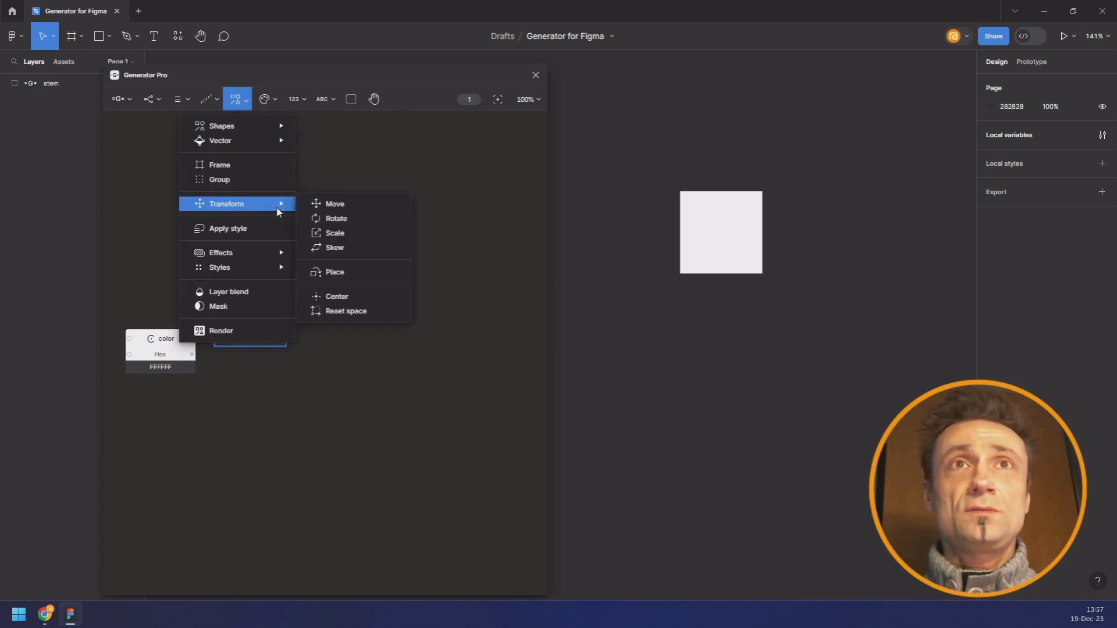
click(366, 236)
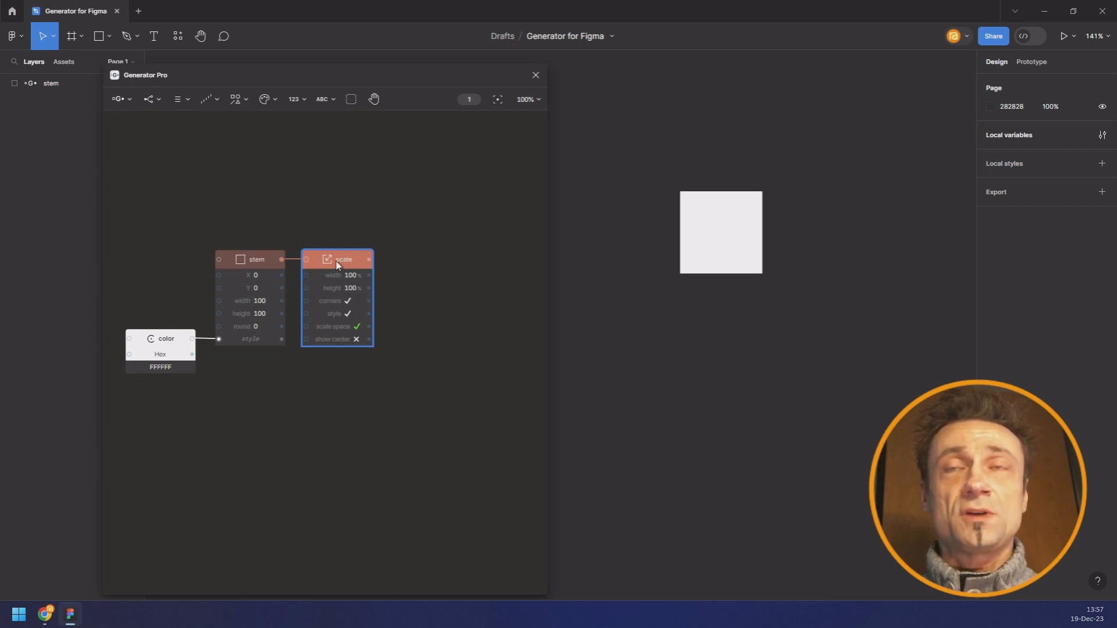
drag(350, 275, 293, 275)
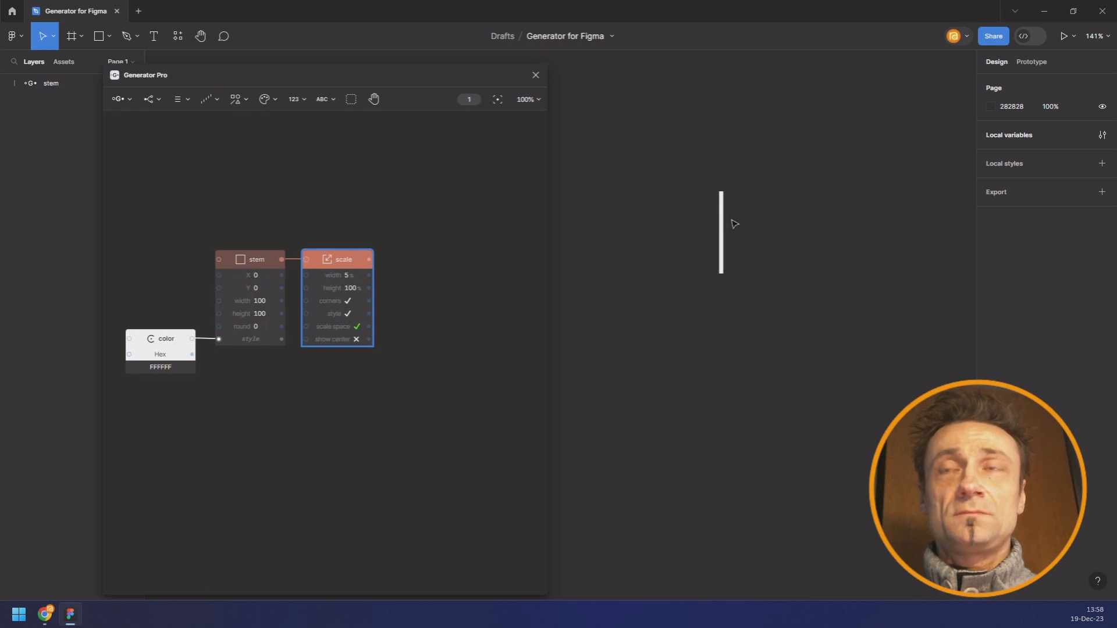
Step: Add a Group node fed by the scale node and move it farther away, leaving a gap between them
drag(751, 227, 686, 251)
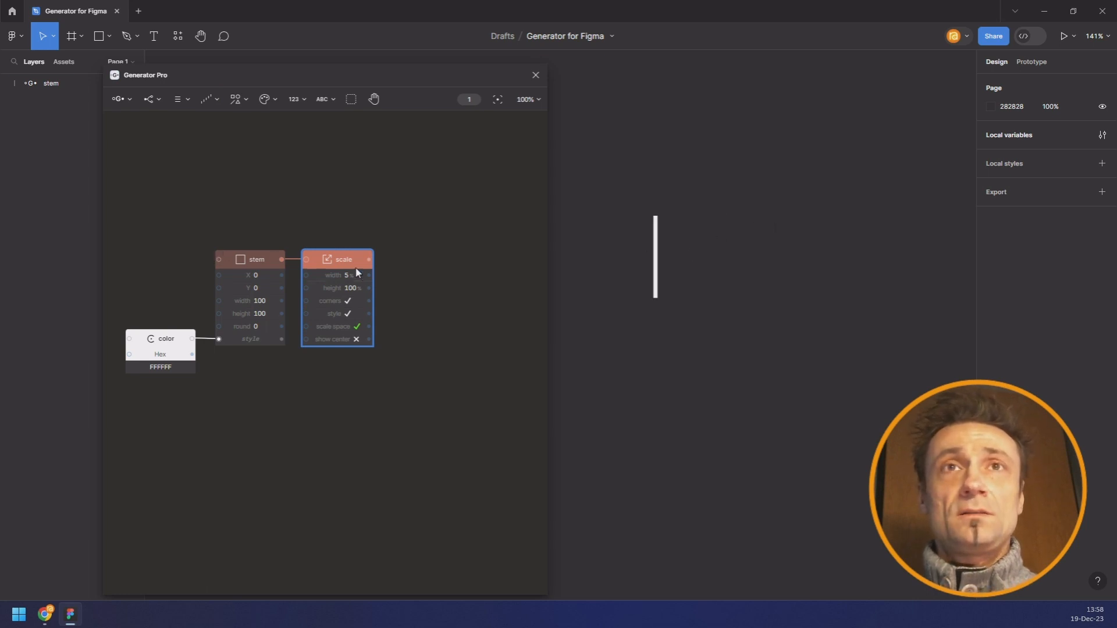
click(377, 229)
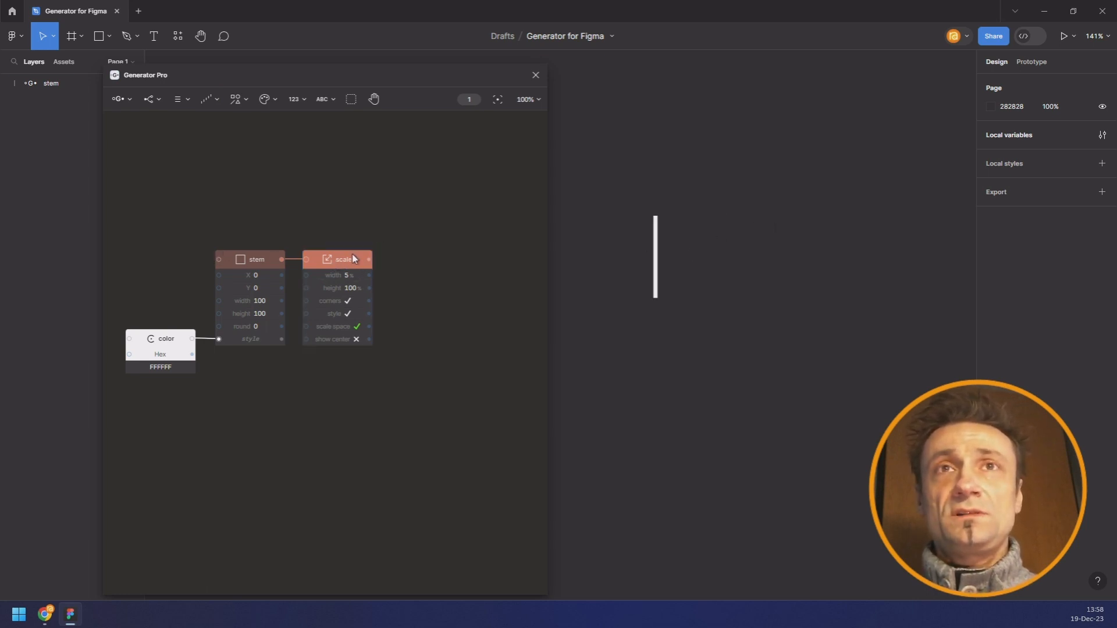
click(344, 262)
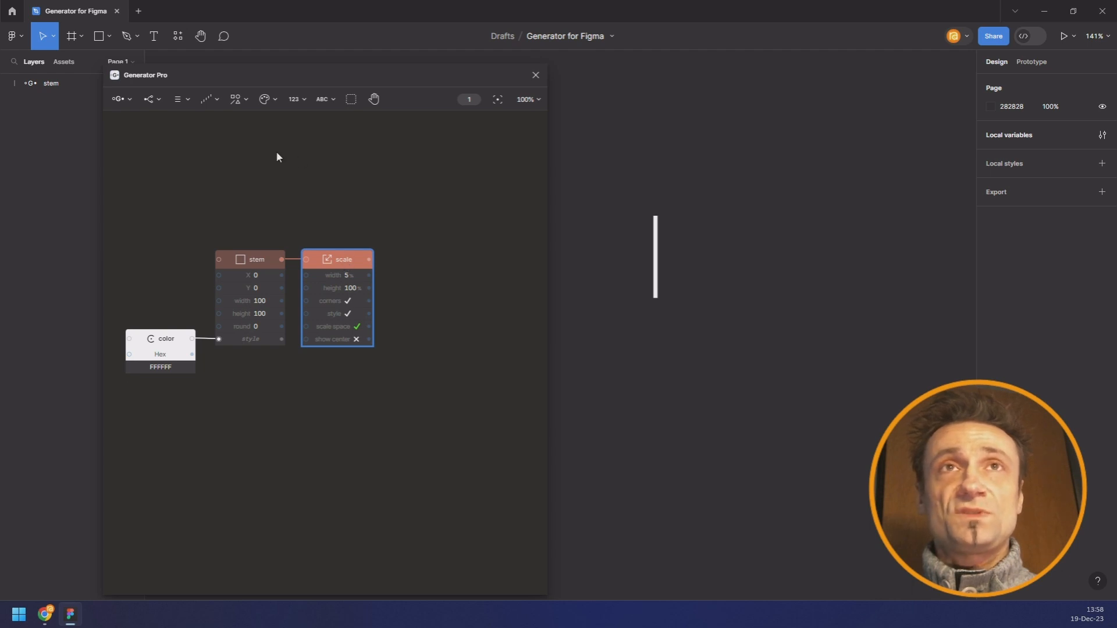
click(265, 100)
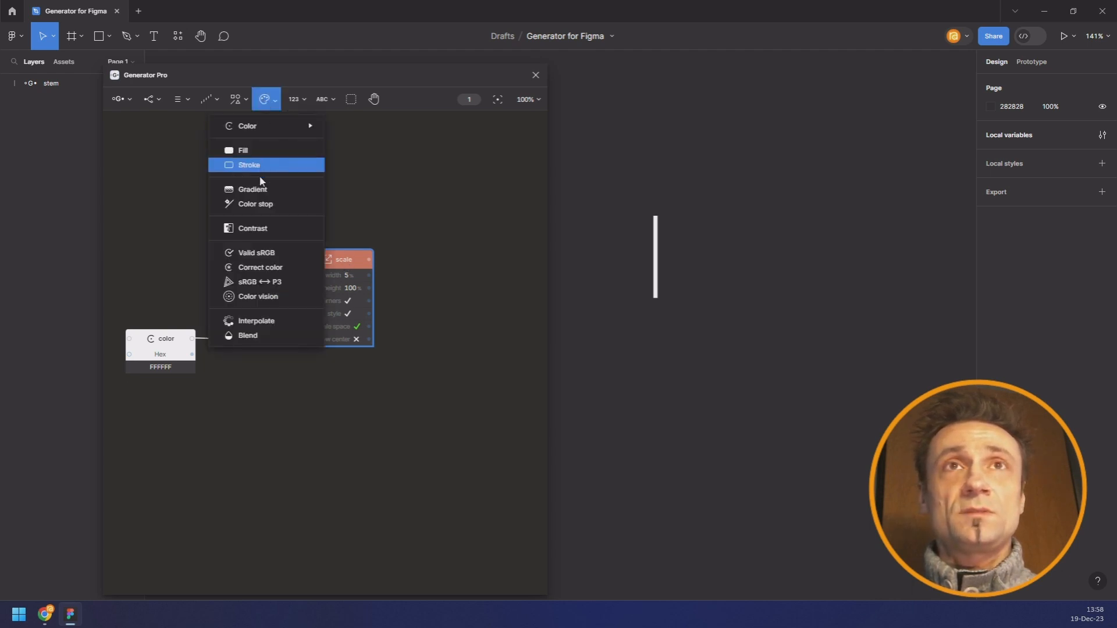
click(236, 100)
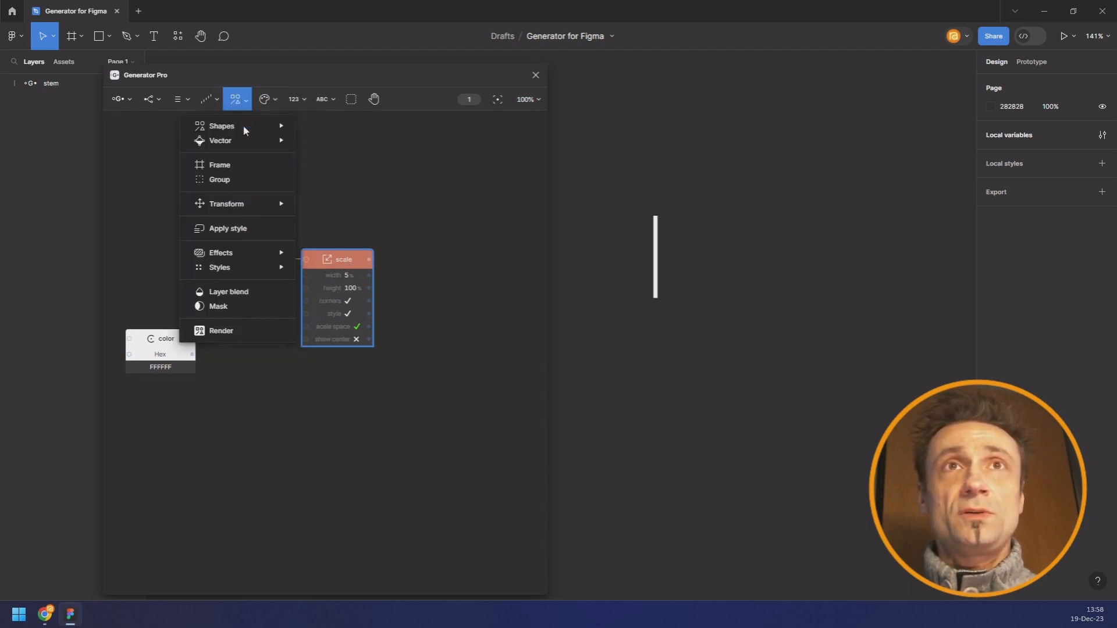
click(232, 181)
drag(442, 267, 523, 268)
Step: Rename the group node as "branch"
double_click(484, 267)
text(branch)
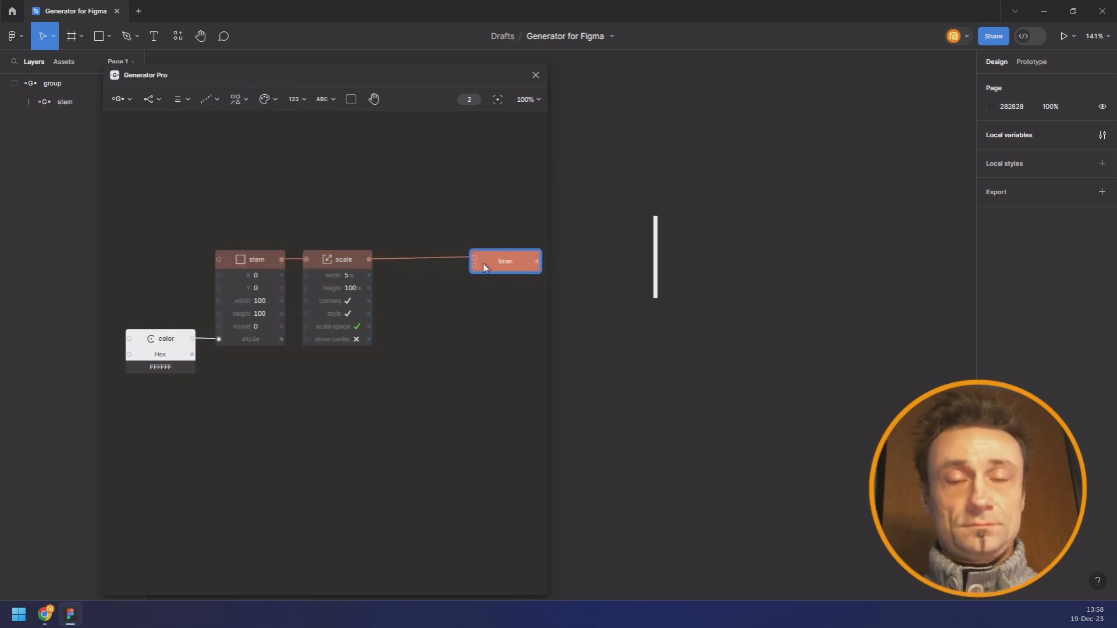
key(Return)
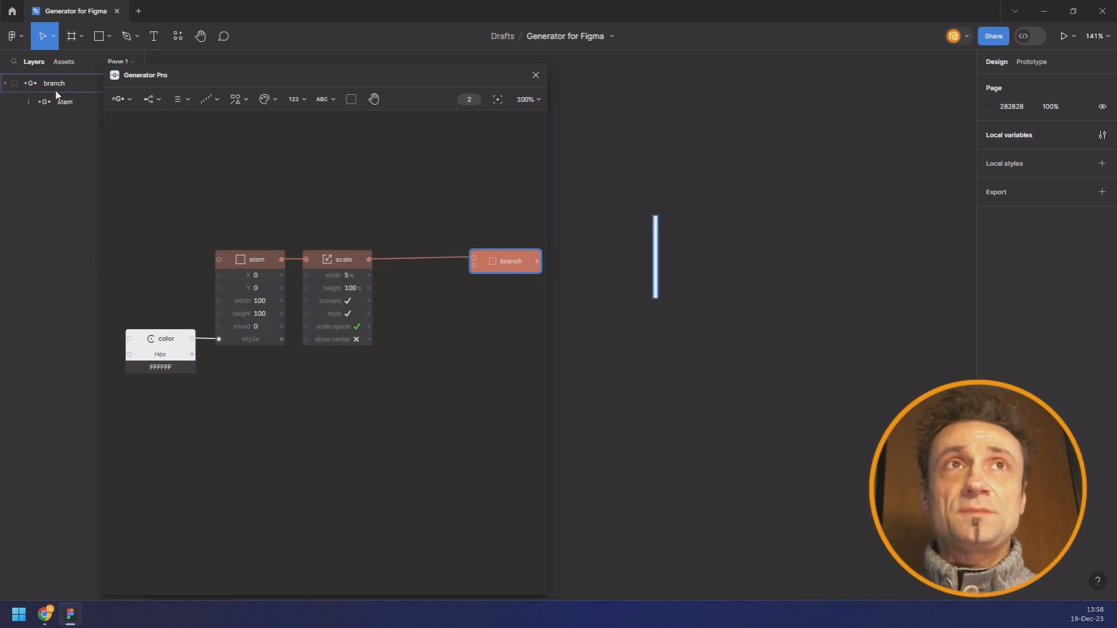
Step: Add a Rotate transform node below the link between the scale and branch nodes
scroll(378, 227, down, 1)
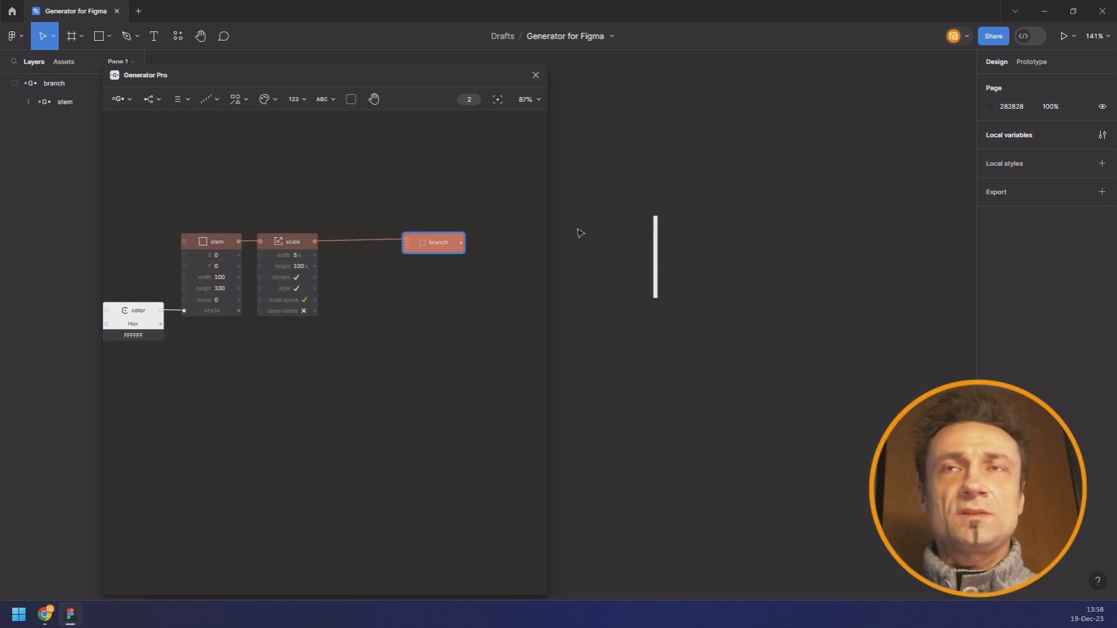
click(237, 105)
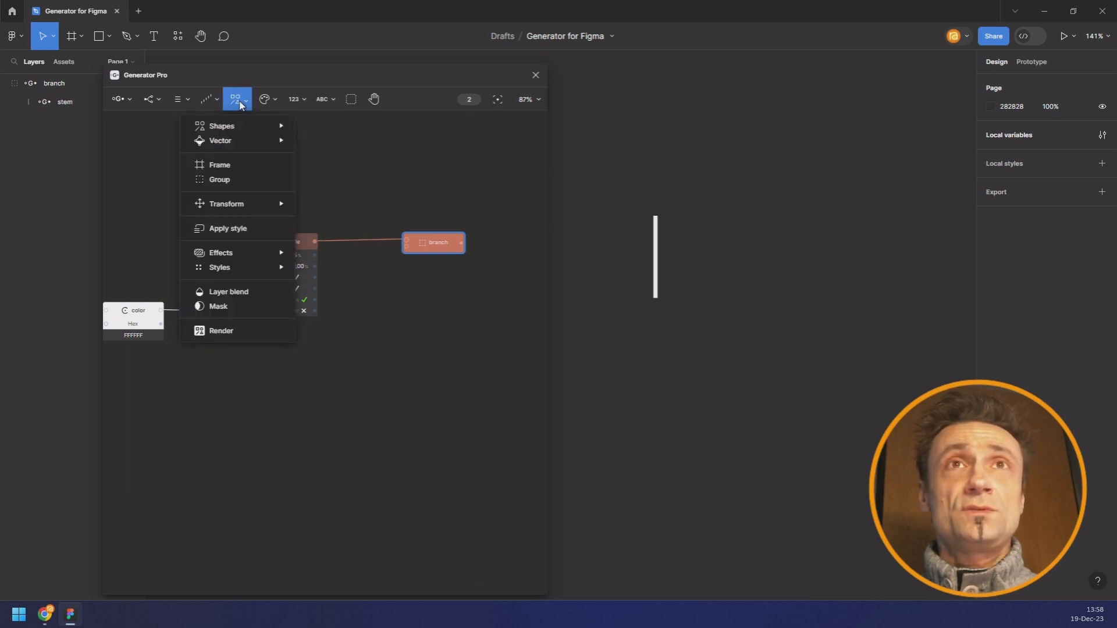
mouse_move(251, 202)
click(328, 219)
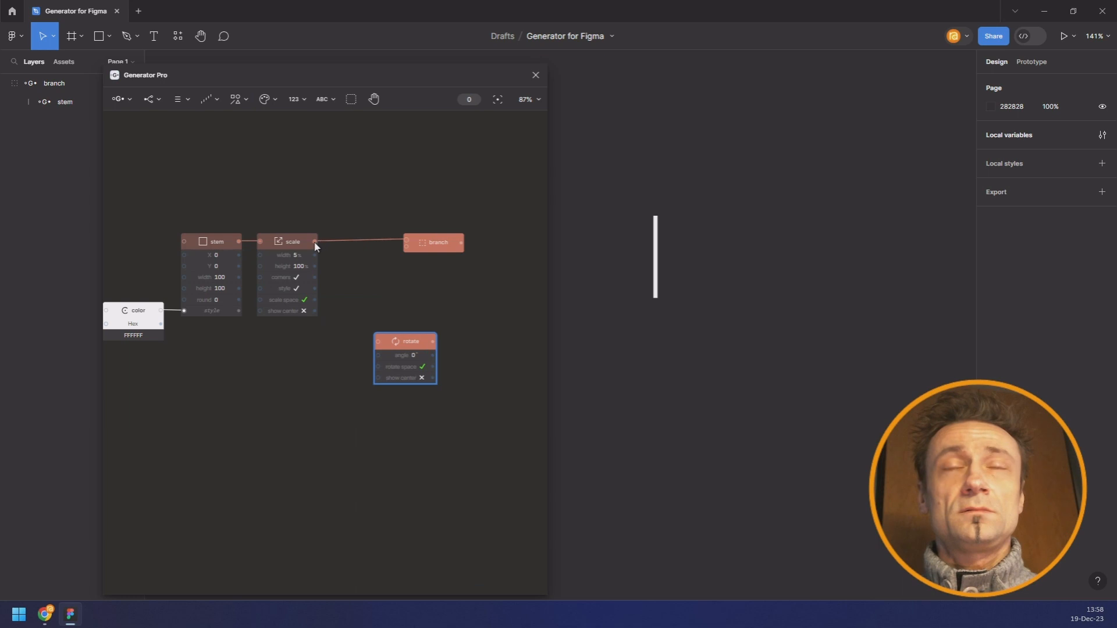
Step: Connect the scale node's output to the rotate node, preview the rotated stem alone and set its angle to -13°
drag(315, 243, 445, 356)
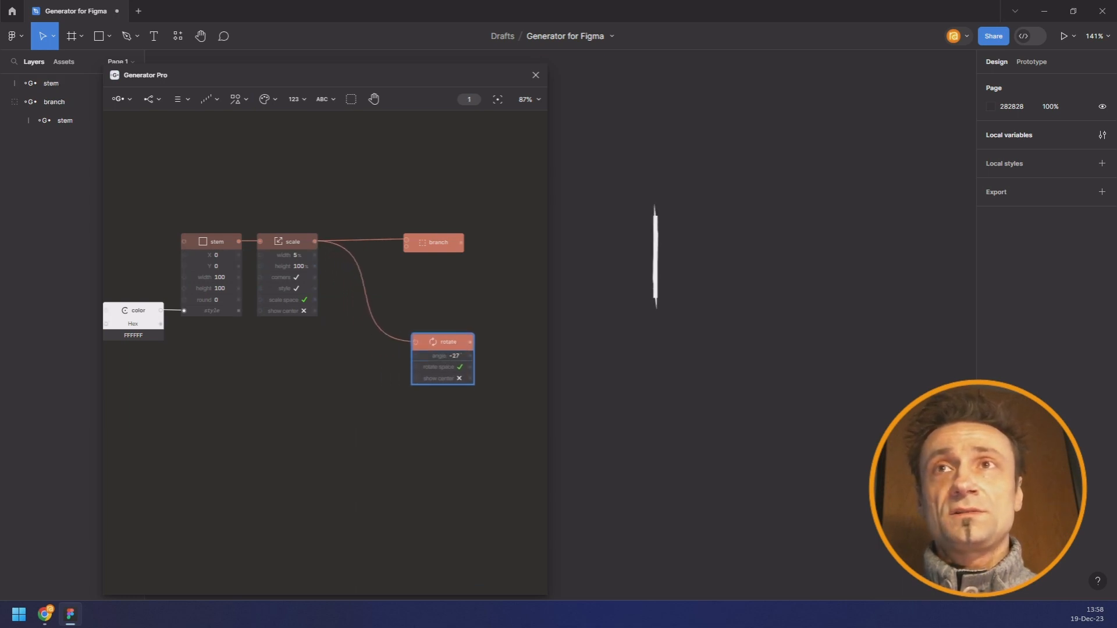
double_click(444, 345)
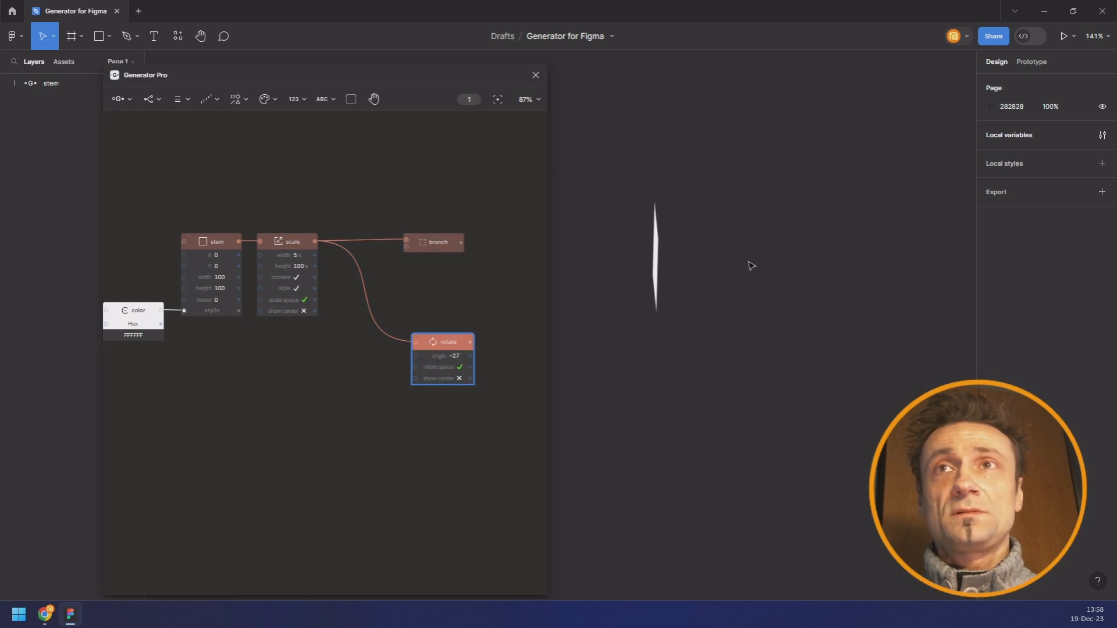
scroll(657, 256, up, 5)
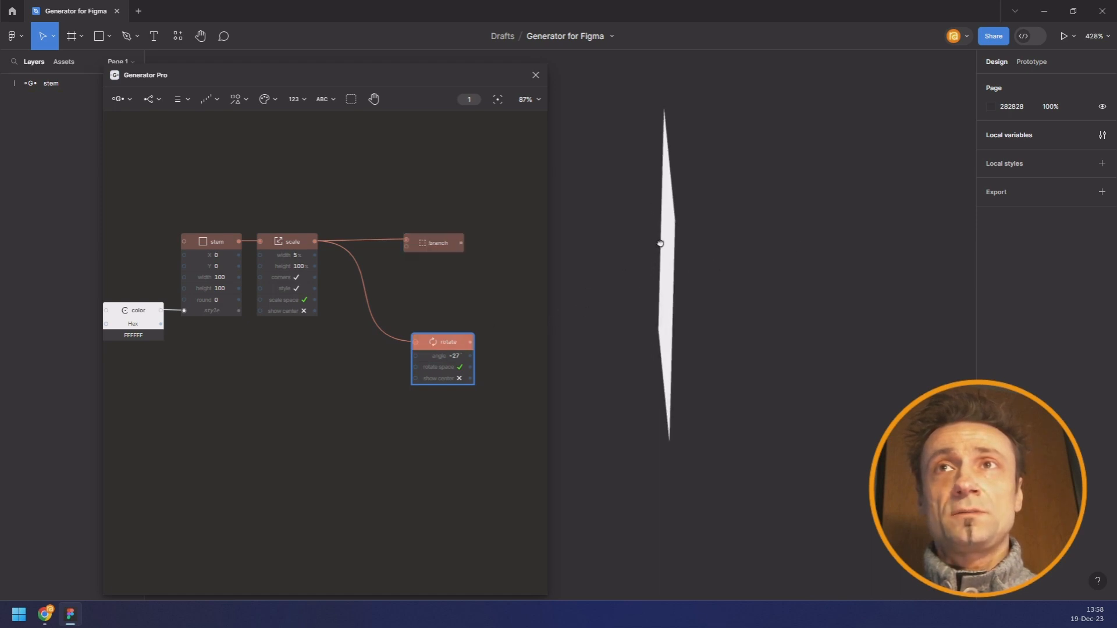
scroll(448, 364, up, 2)
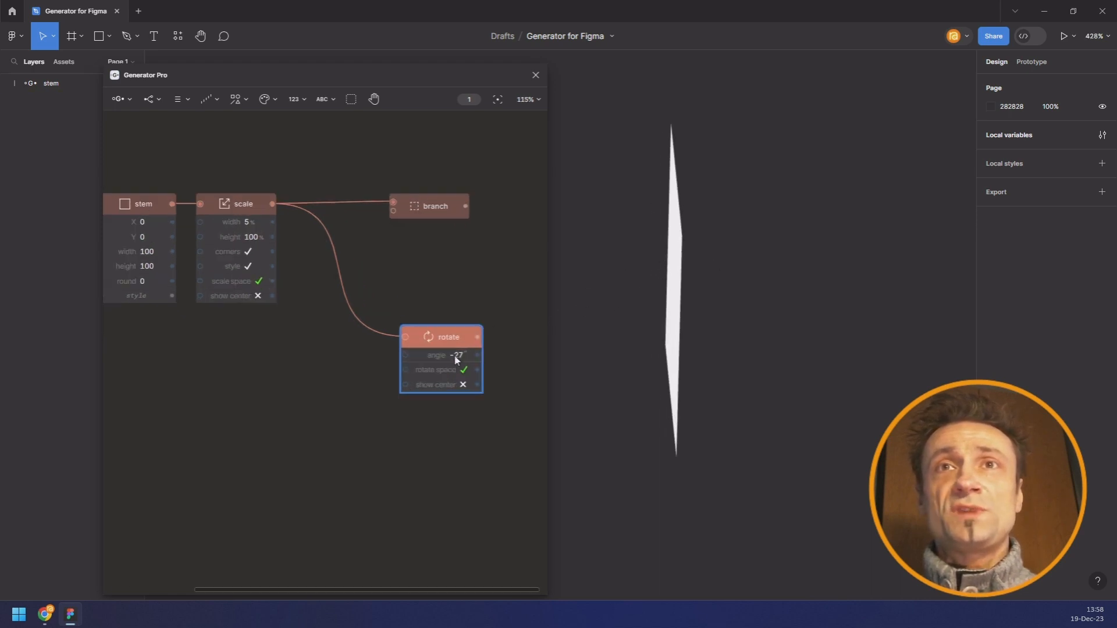
mouse_move(453, 354)
mouse_down()
mouse_move(509, 354)
mouse_move(430, 355)
mouse_move(461, 355)
mouse_up()
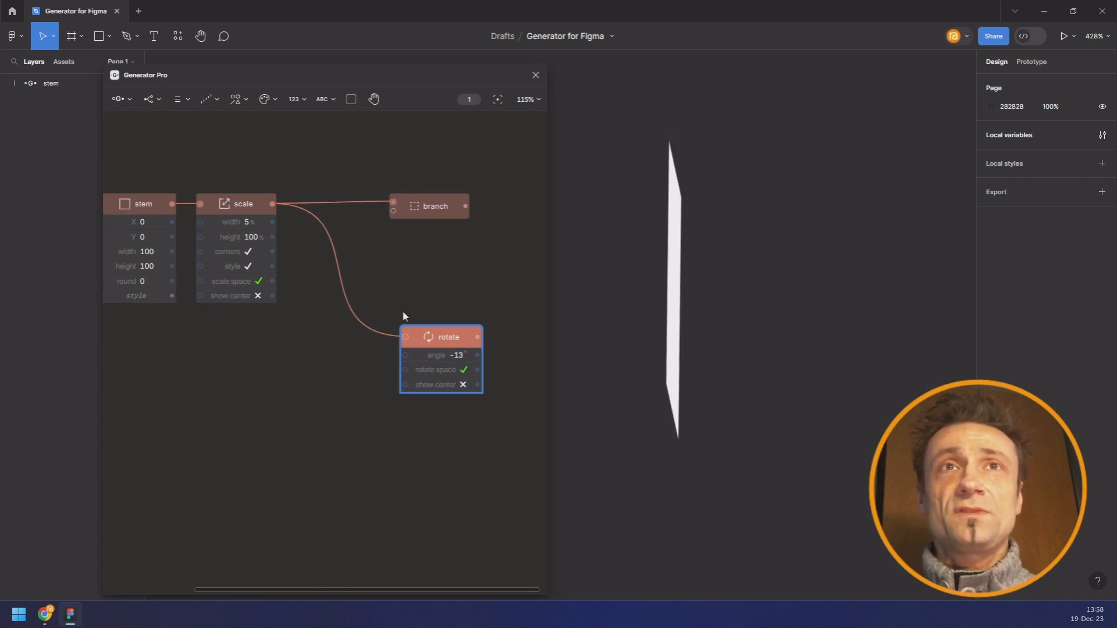
Step: Turn off scale space on the scale node and set the rotate node's angle to 10°
scroll(222, 298, up, 3)
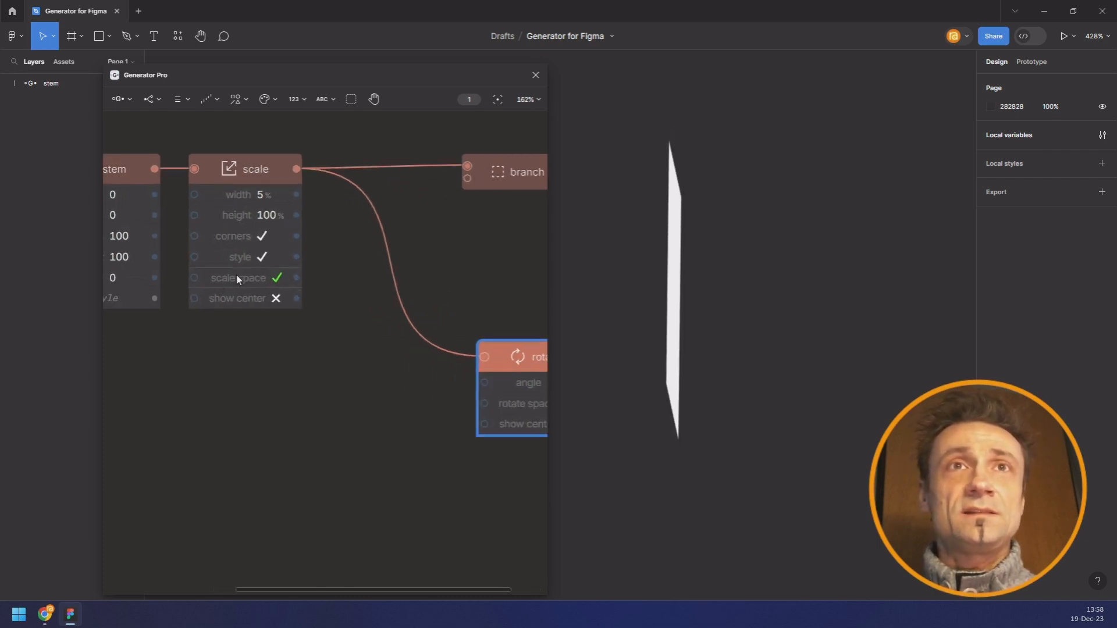
click(274, 279)
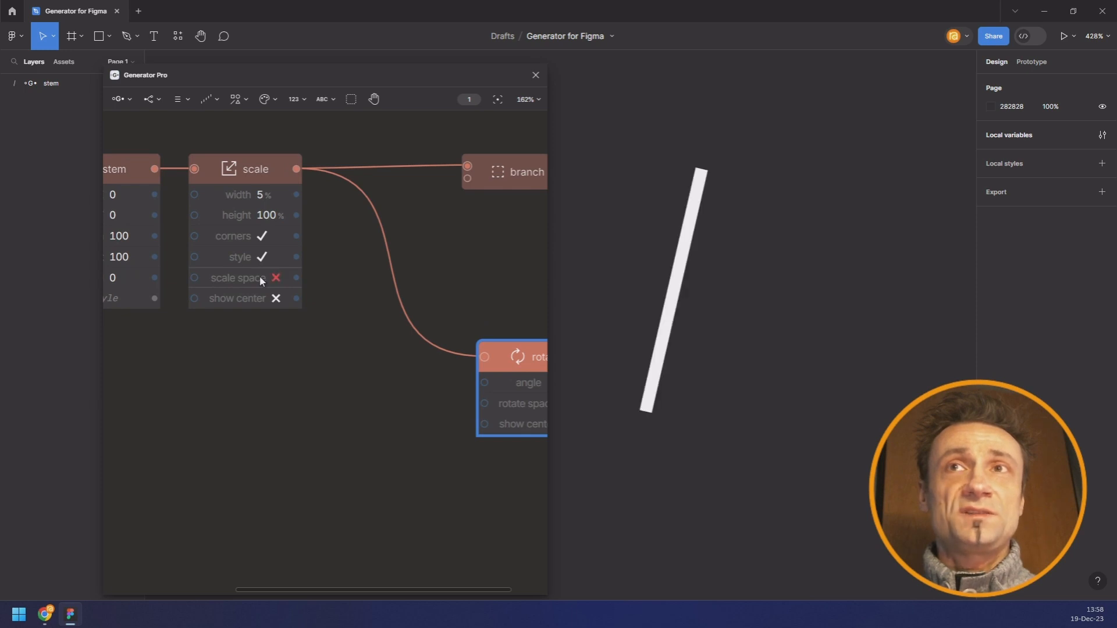
drag(396, 323, 271, 311)
mouse_move(404, 373)
mouse_down()
mouse_move(388, 372)
mouse_move(418, 372)
mouse_up()
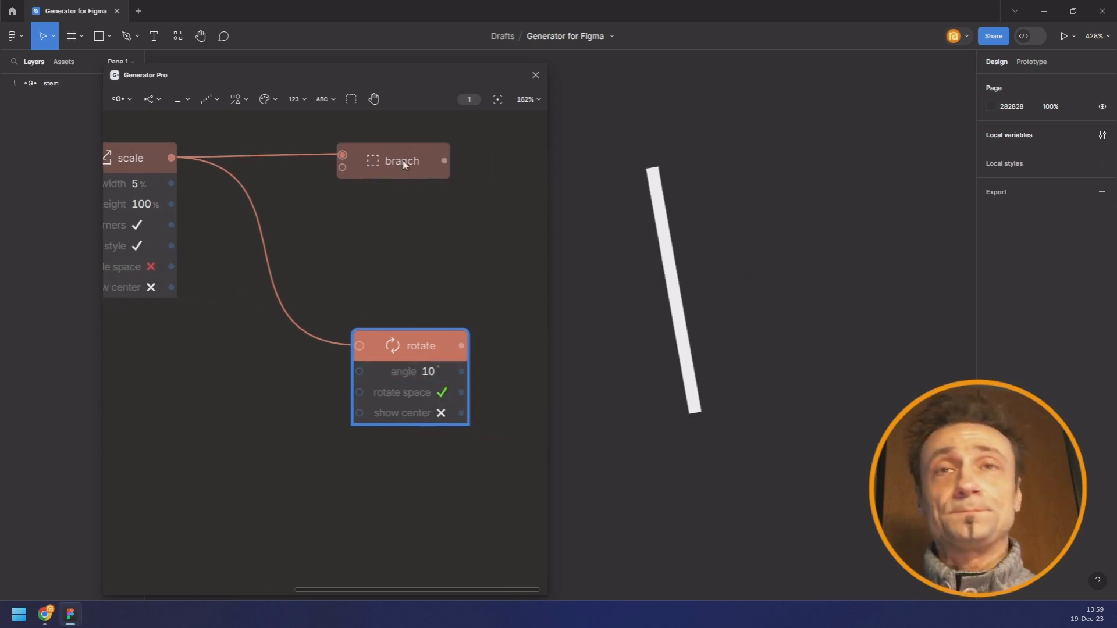
Step: Move the branch node farther out, connect the rotate node's output to it and display the branch
drag(398, 172, 474, 184)
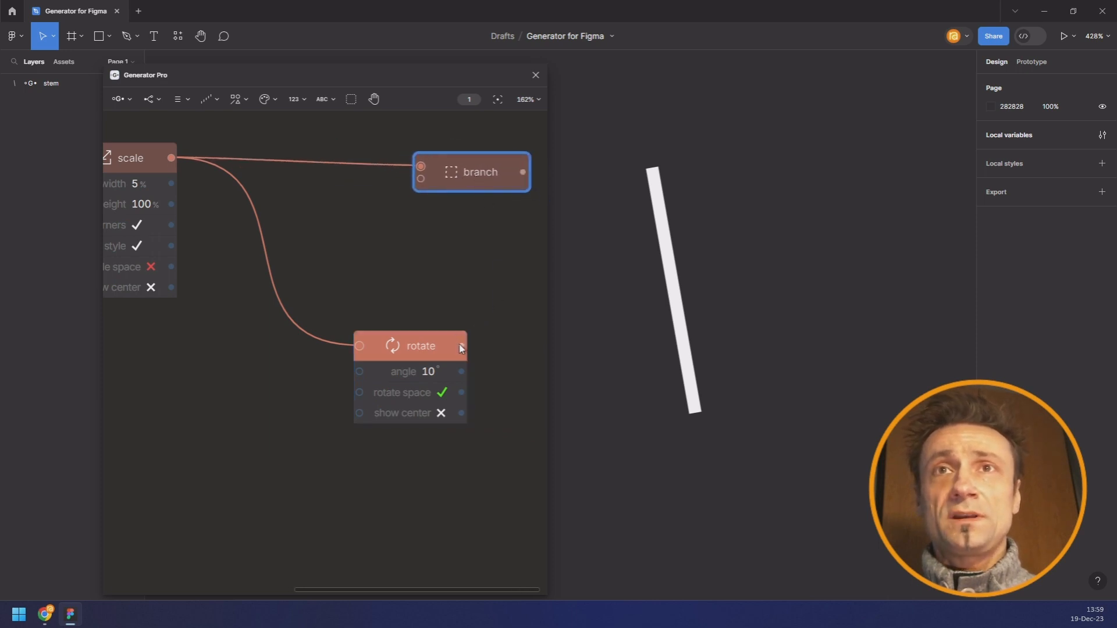
drag(461, 346, 487, 178)
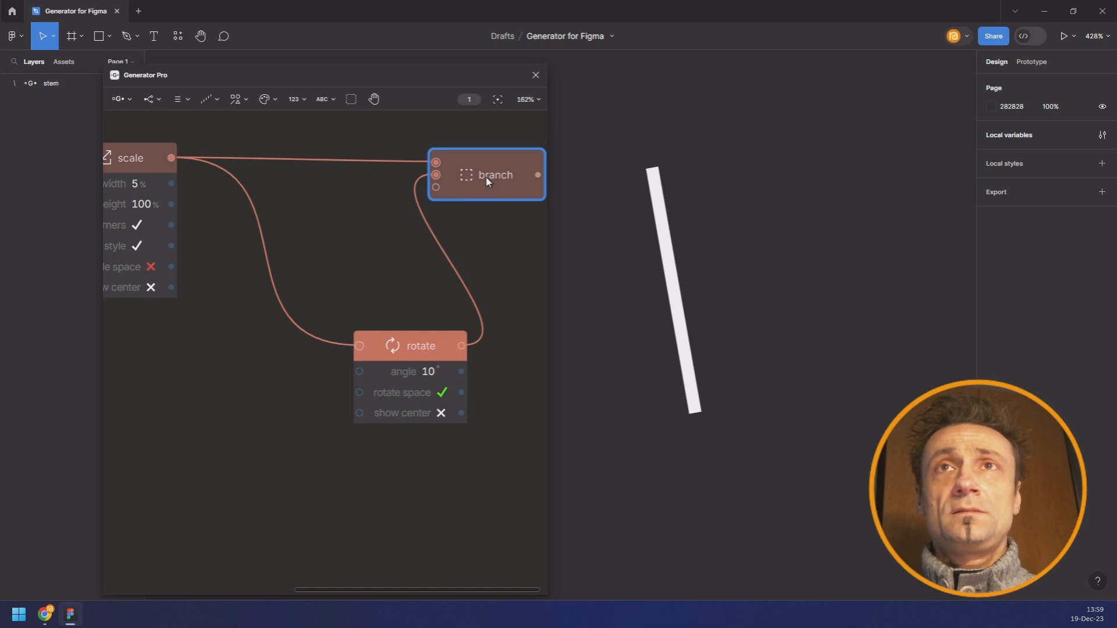
click(487, 181)
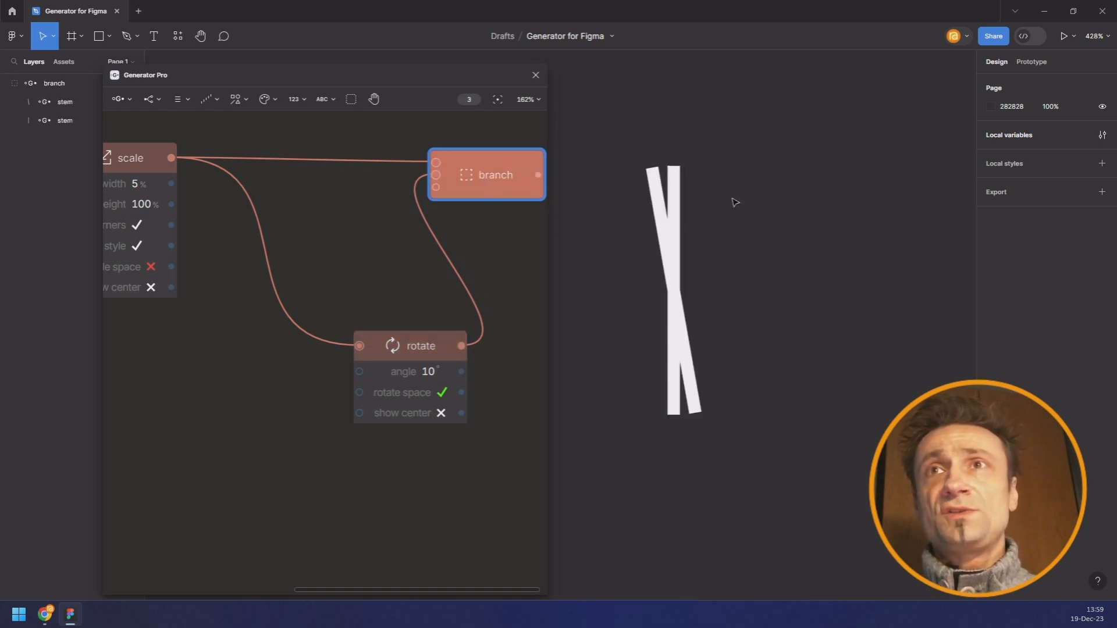
Step: Set the rotate node's angle to 62° and turn on its center display
scroll(323, 302, down, 3)
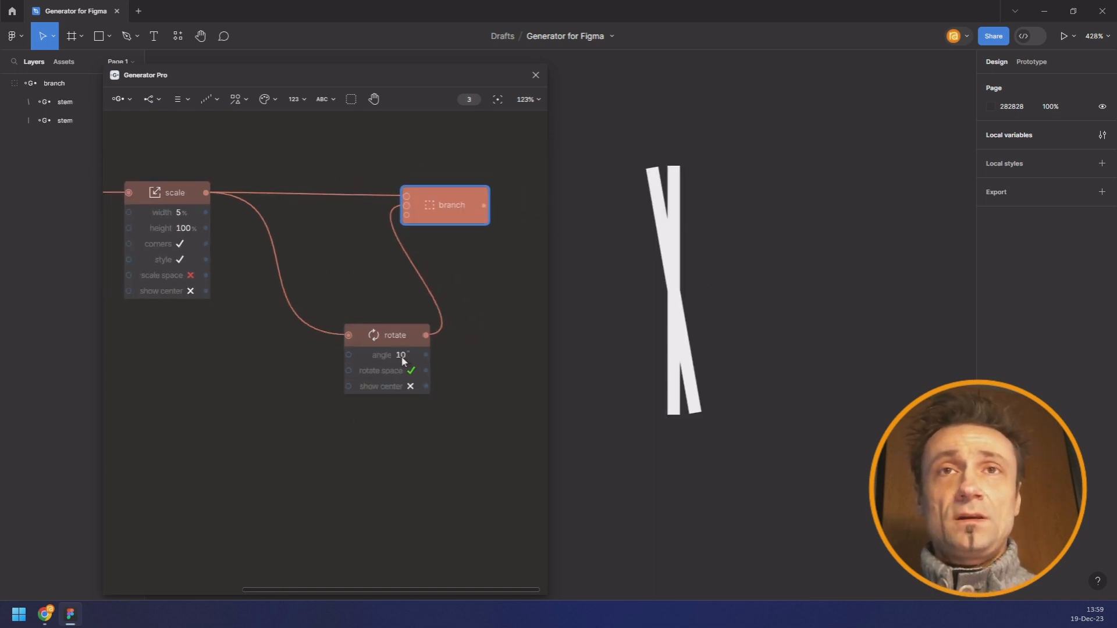
drag(402, 355, 431, 356)
click(571, 235)
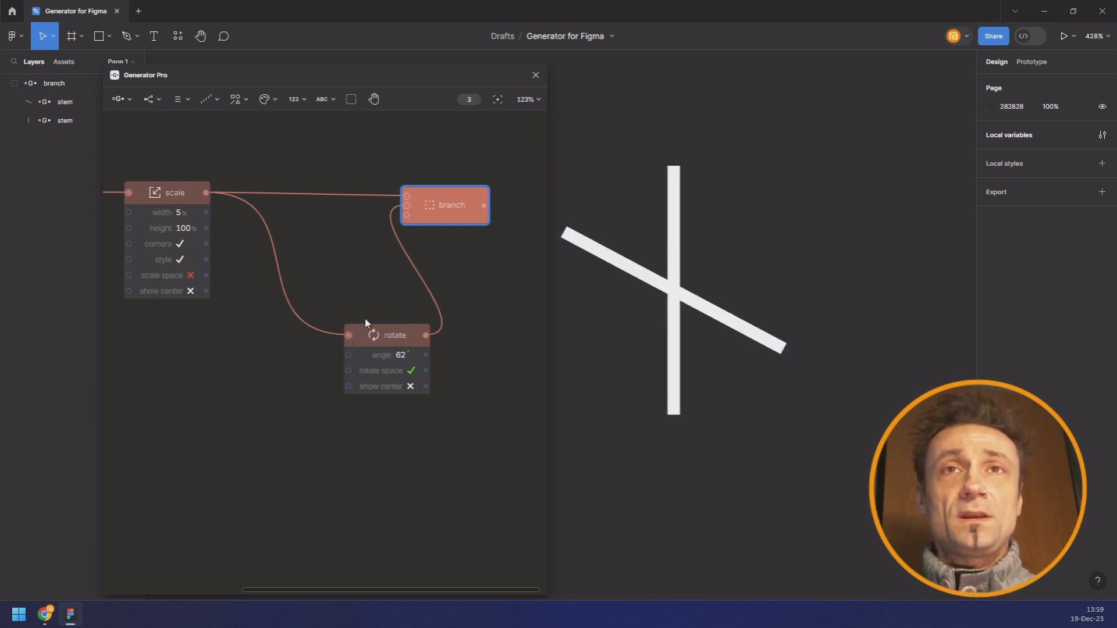
click(394, 388)
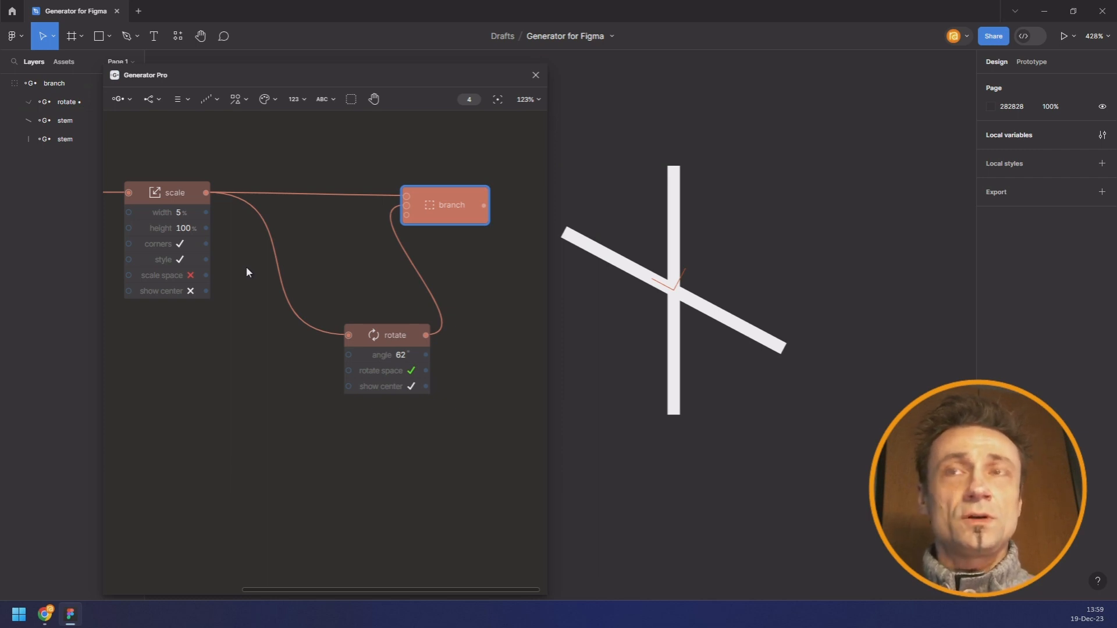
Step: Insert a Center transform node between the scale and rotate nodes and align the rotate node beside it
click(139, 194)
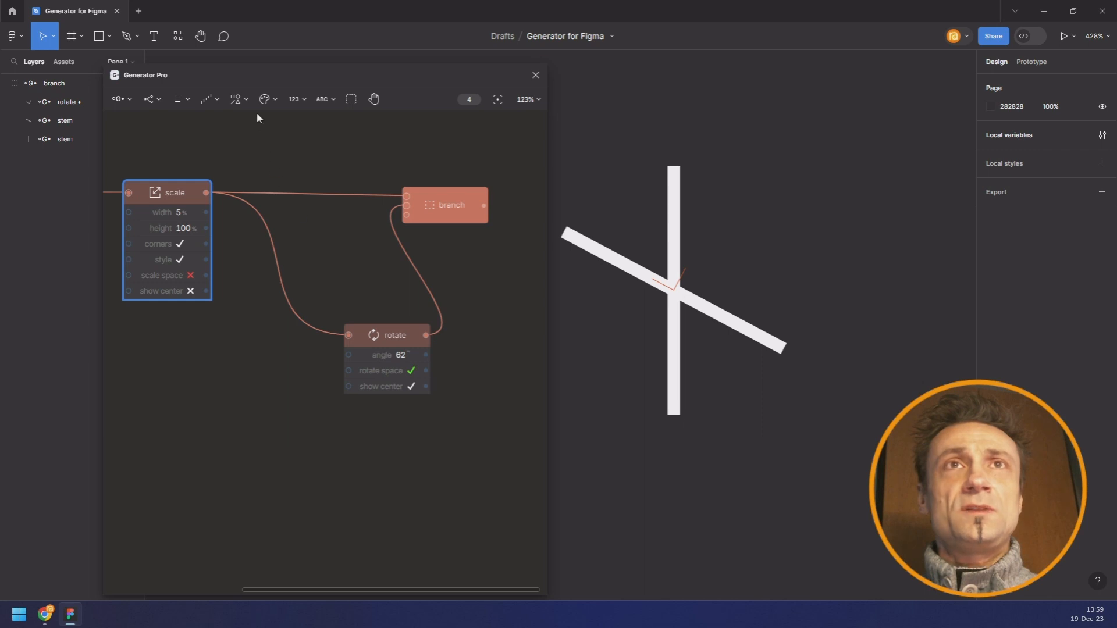
click(235, 99)
mouse_move(256, 204)
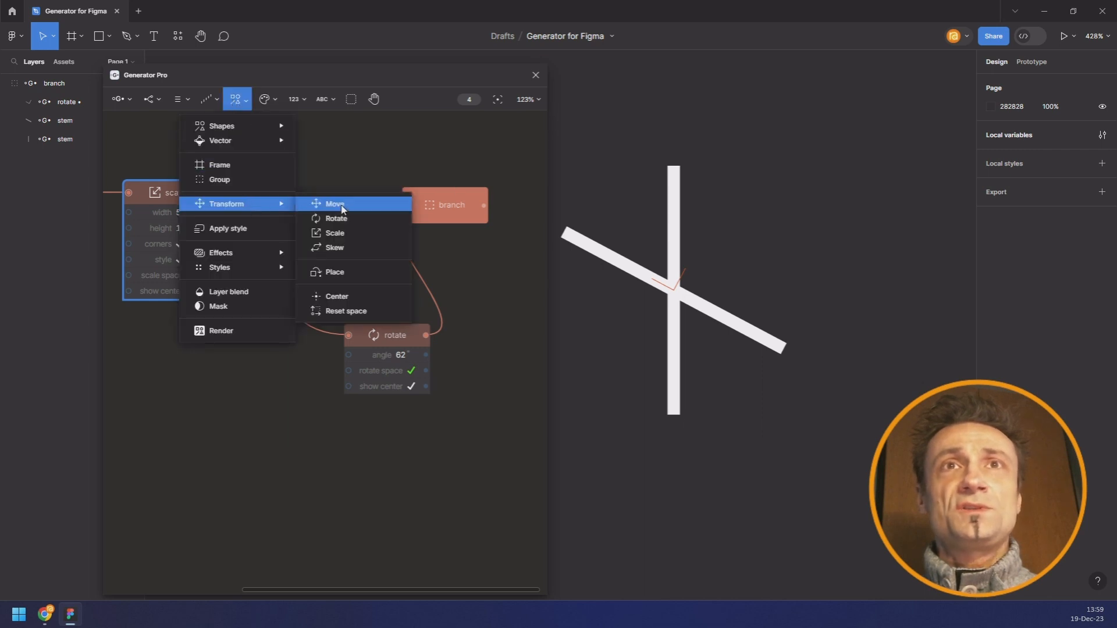
click(372, 296)
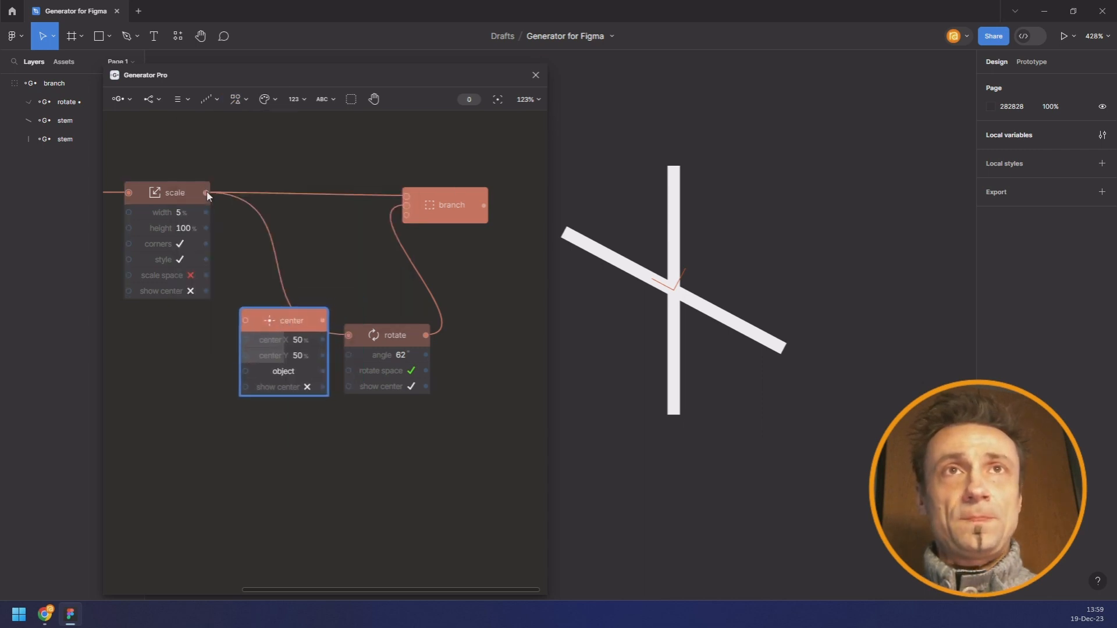
drag(207, 196, 245, 321)
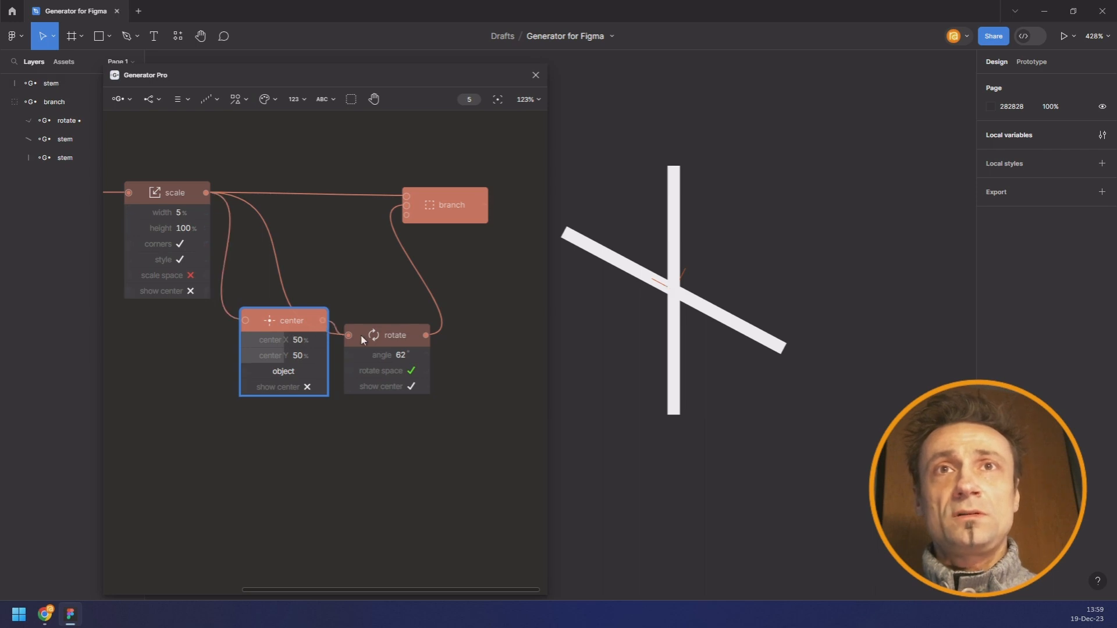
drag(362, 340, 368, 324)
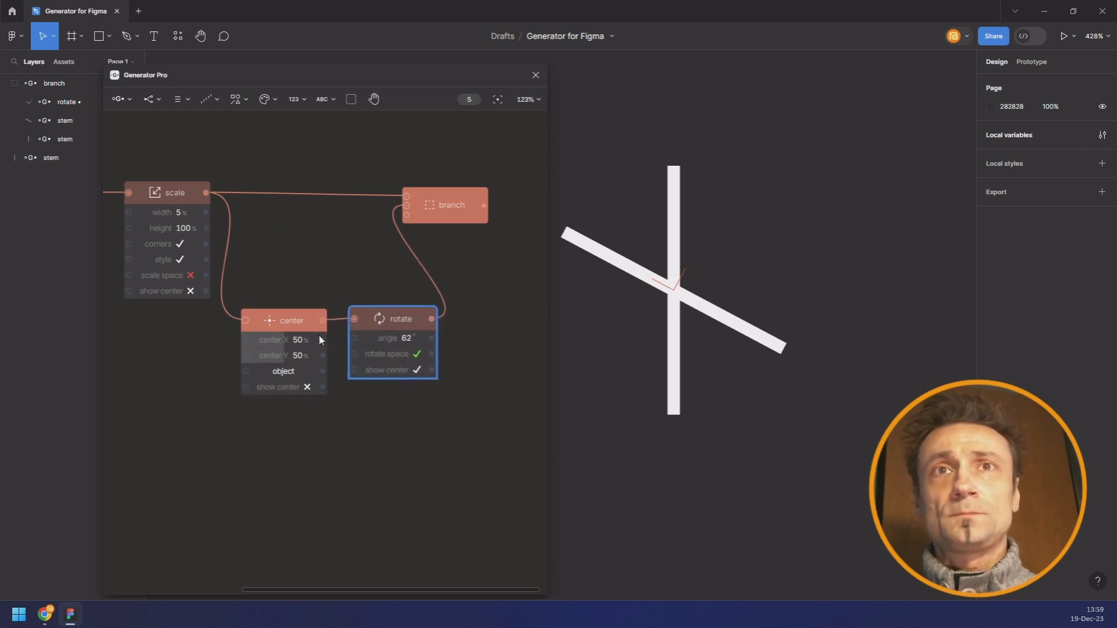
Step: Set the center node's Y to 0% and the rotate angle to 38°, and display only the branch
drag(314, 356, 250, 355)
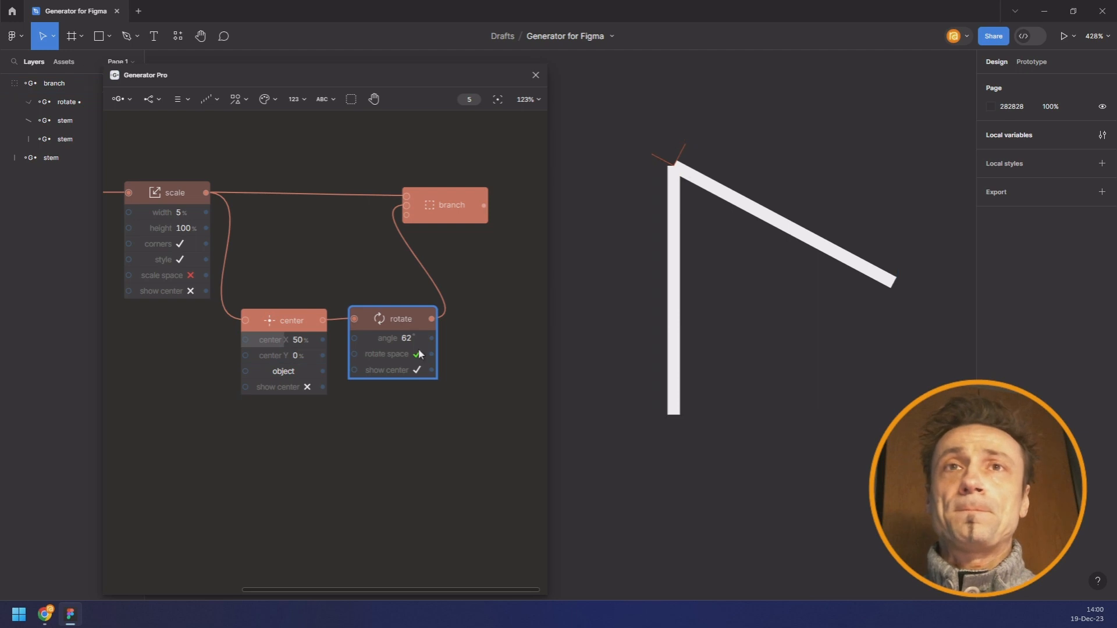
mouse_move(395, 339)
mouse_down()
mouse_move(332, 339)
mouse_move(383, 339)
mouse_up()
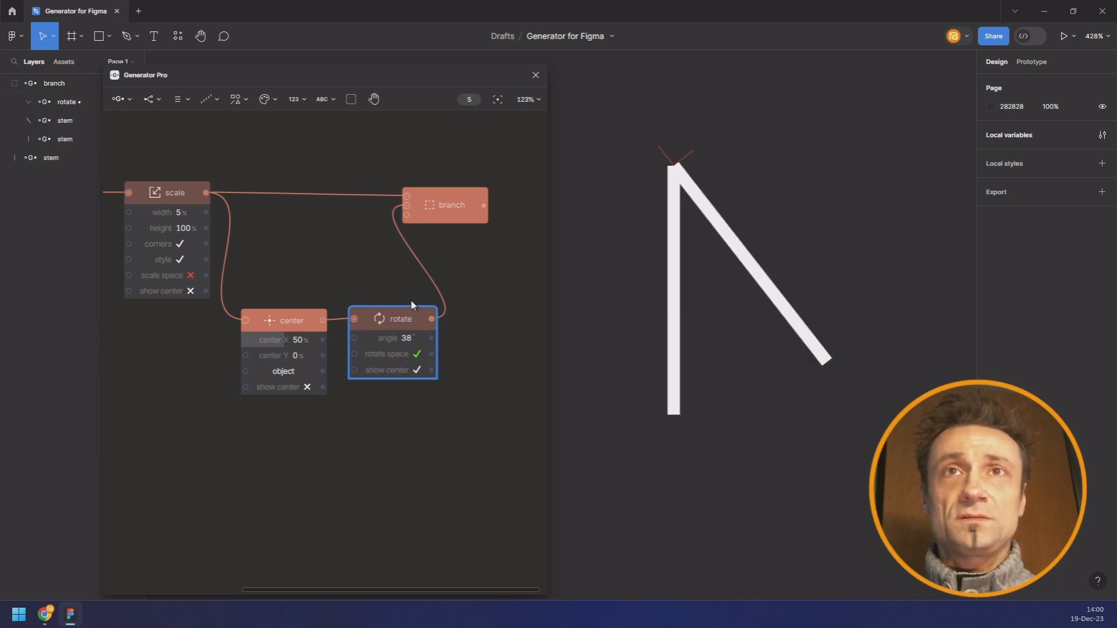
click(455, 216)
Step: Move the center, rotate and branch nodes away from the scale node, leaving room for another node before the center node
drag(279, 270, 394, 367)
scroll(244, 277, down, 5)
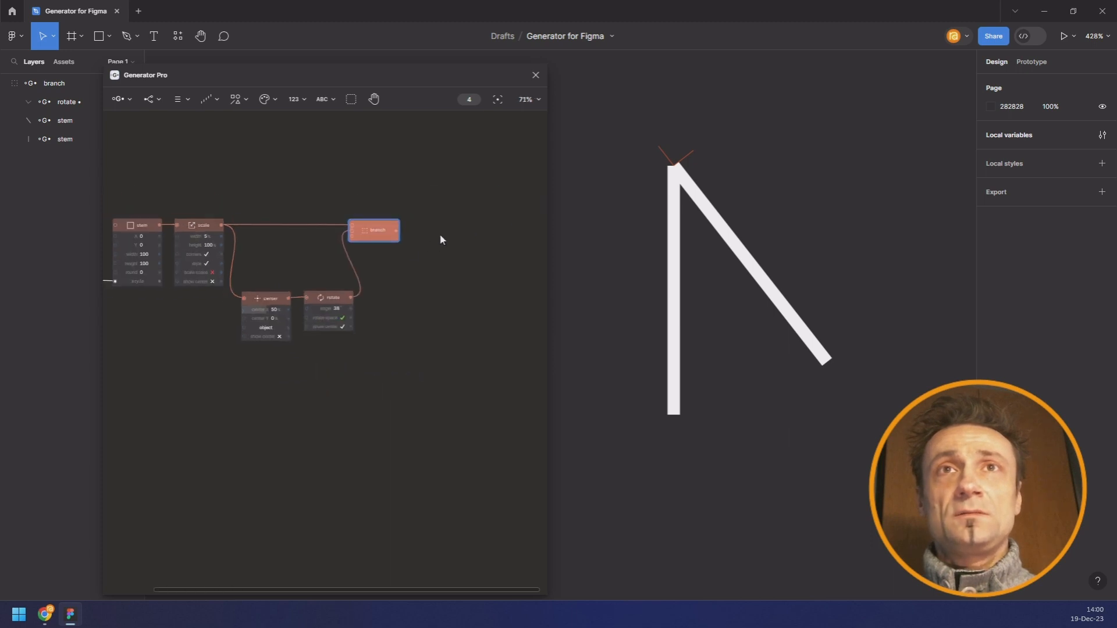
drag(441, 233, 248, 374)
drag(378, 238, 521, 244)
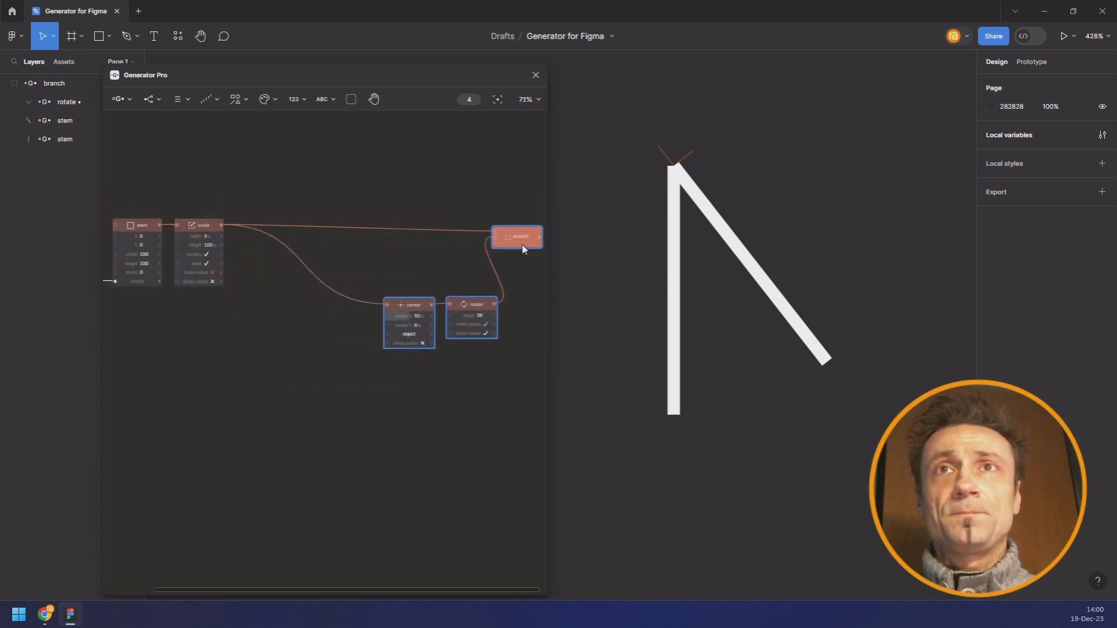
click(407, 266)
drag(408, 266, 495, 348)
drag(449, 303, 422, 293)
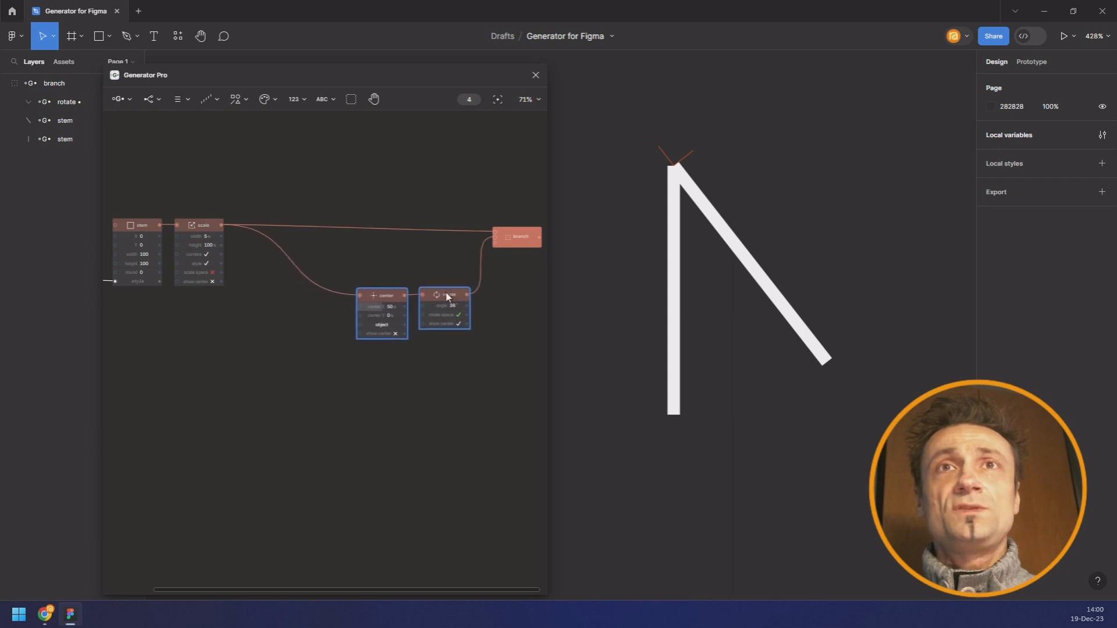
click(257, 180)
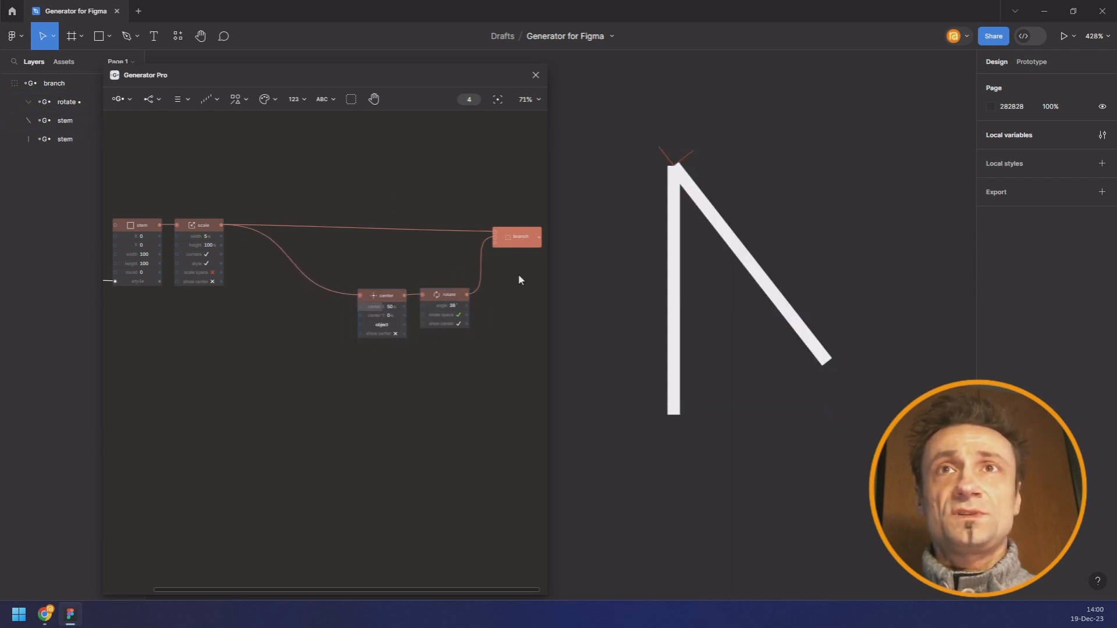
Step: Hide the rotate node's center and insert a Set object name node between the scale and center nodes
mouse_move(378, 231)
mouse_down()
mouse_move(512, 227)
mouse_move(365, 218)
mouse_up()
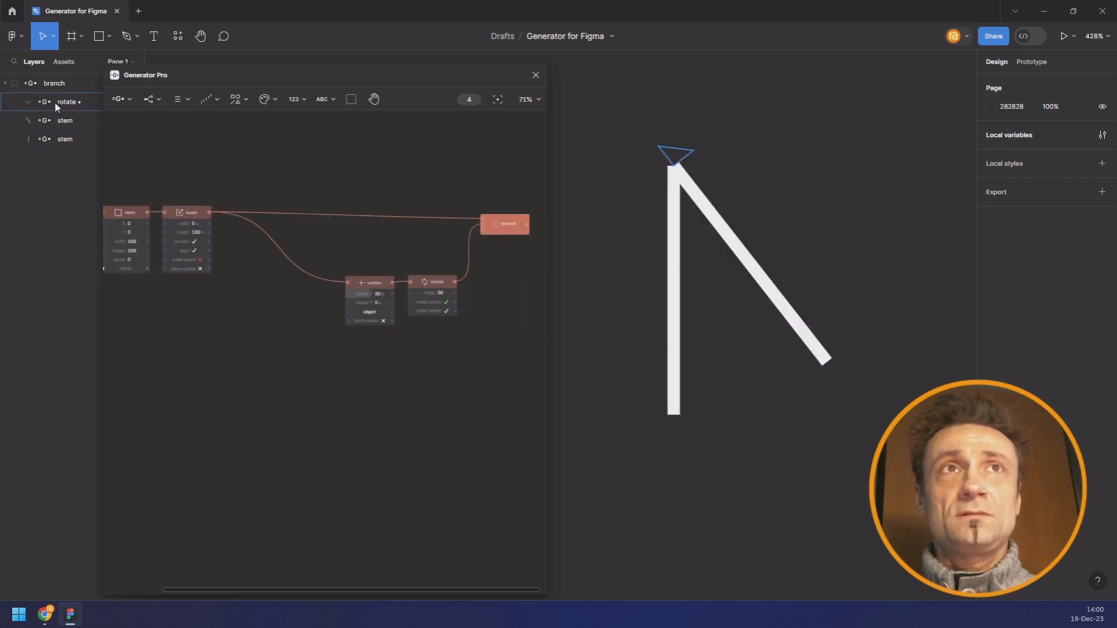
click(425, 312)
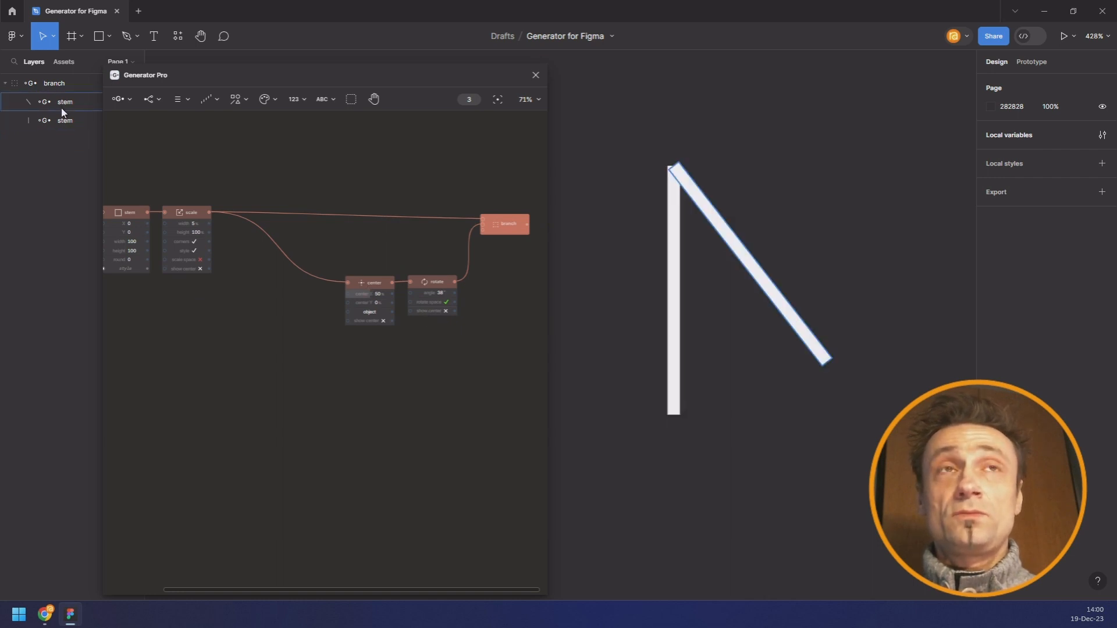
click(150, 100)
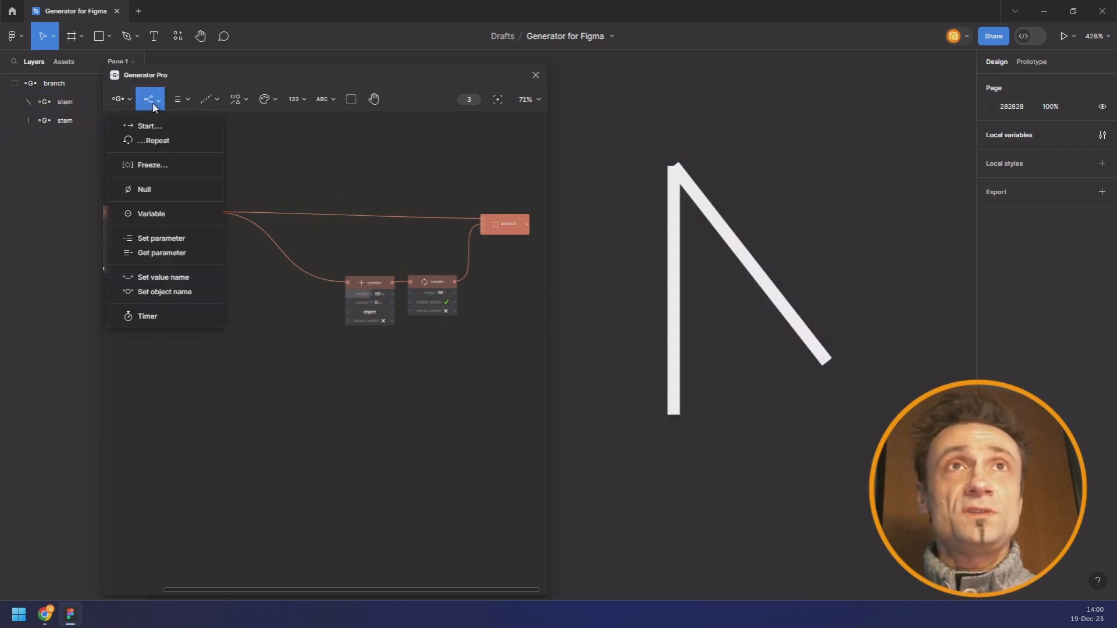
click(163, 289)
drag(281, 240, 289, 246)
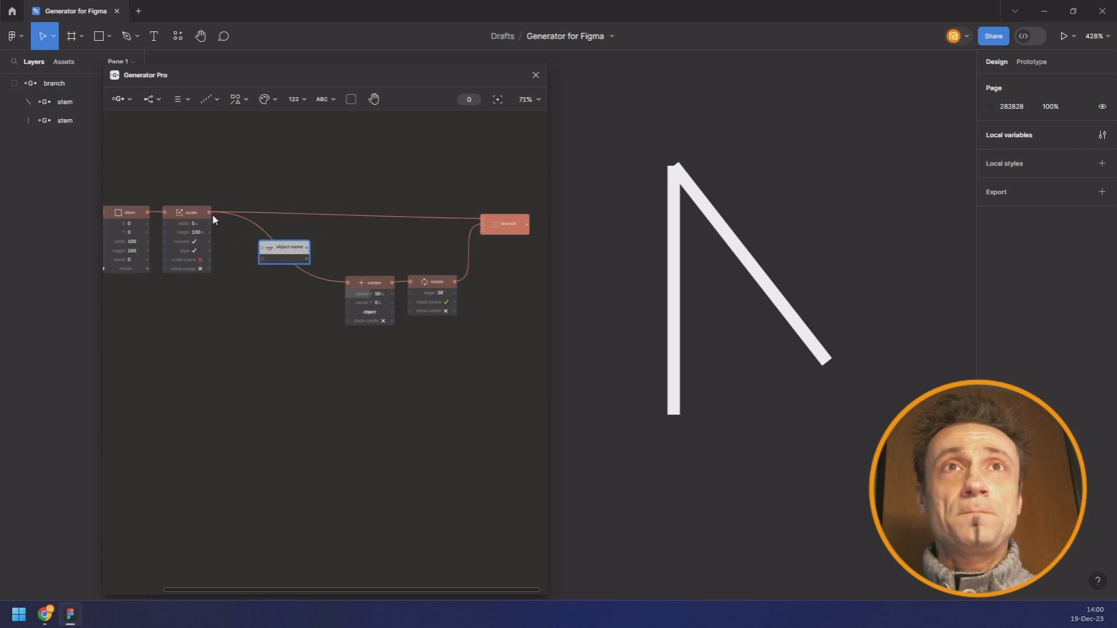
drag(212, 217, 340, 289)
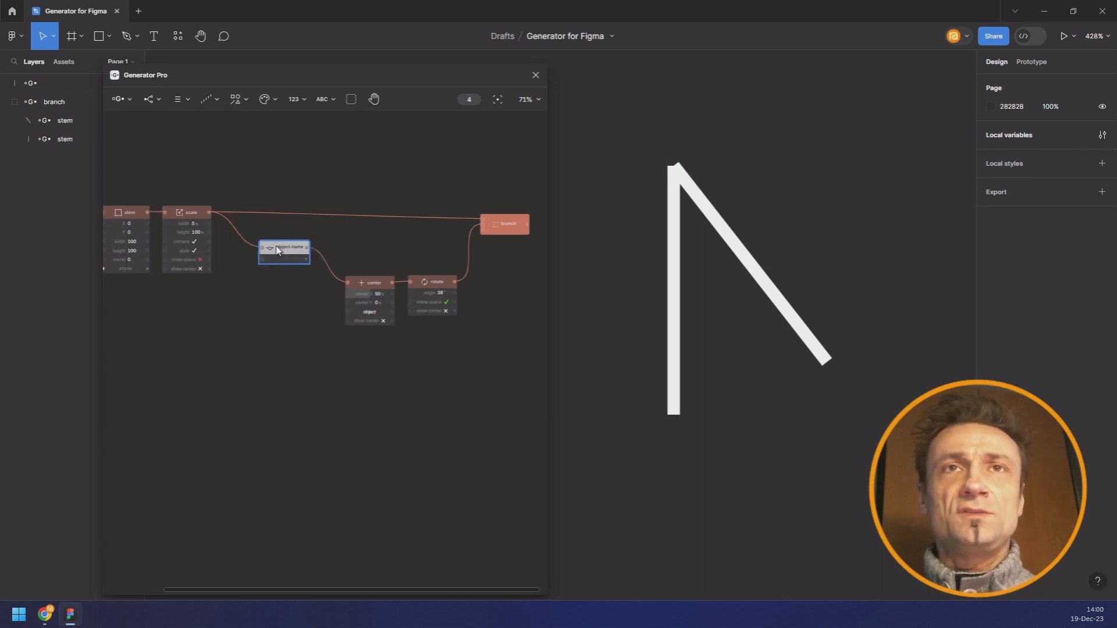
drag(282, 249, 284, 287)
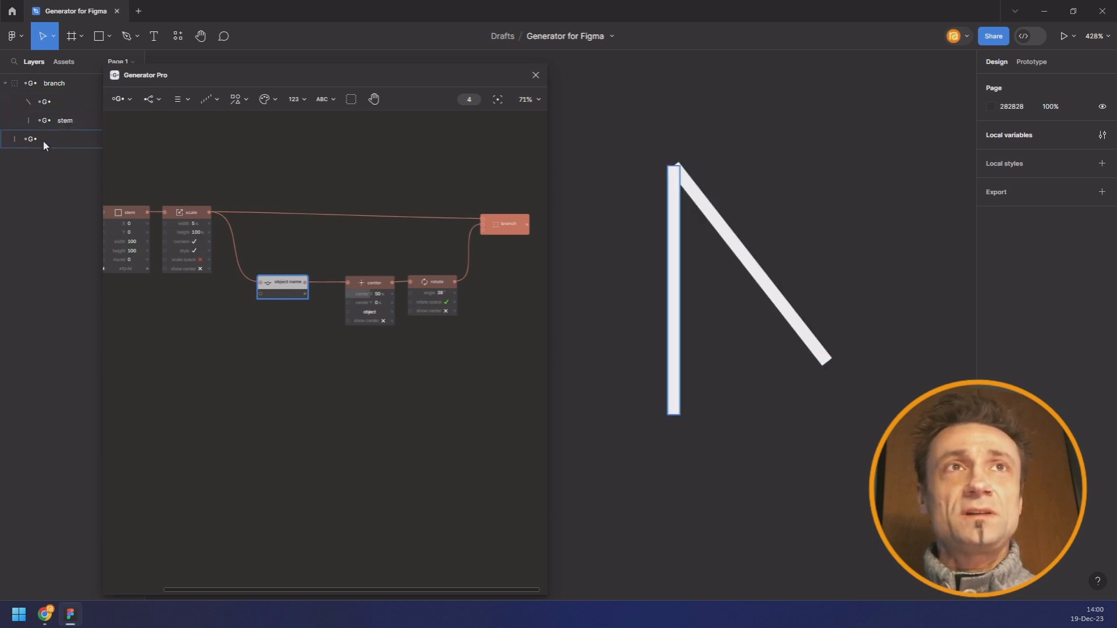
Step: Stop displaying the object name node's own output and set its name value to "leaf"
double_click(287, 284)
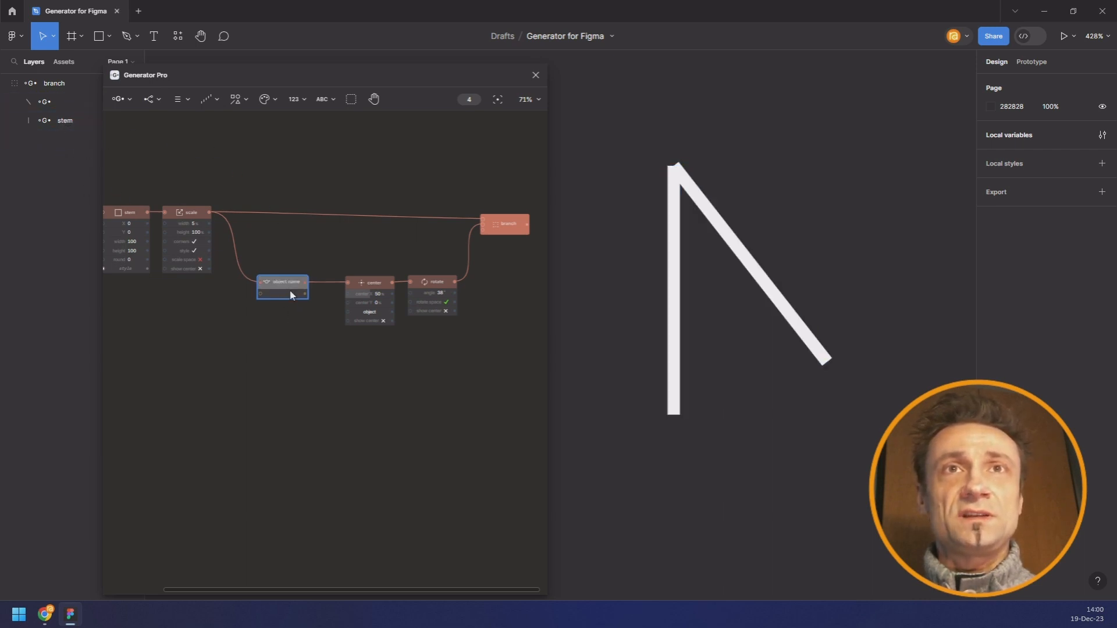
scroll(303, 310, up, 3)
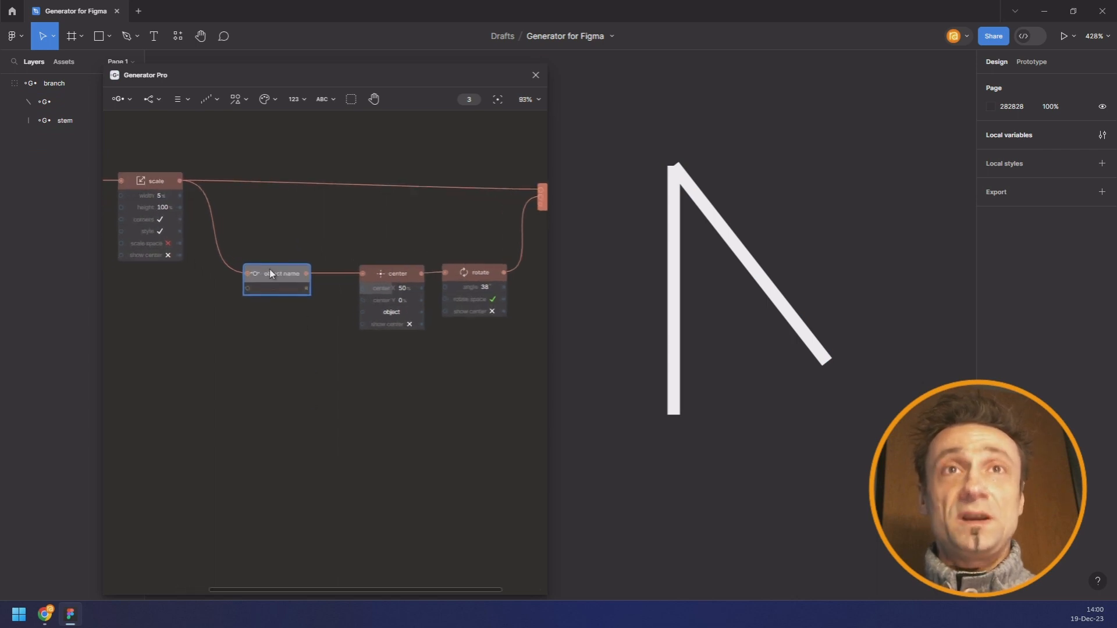
drag(358, 226, 289, 220)
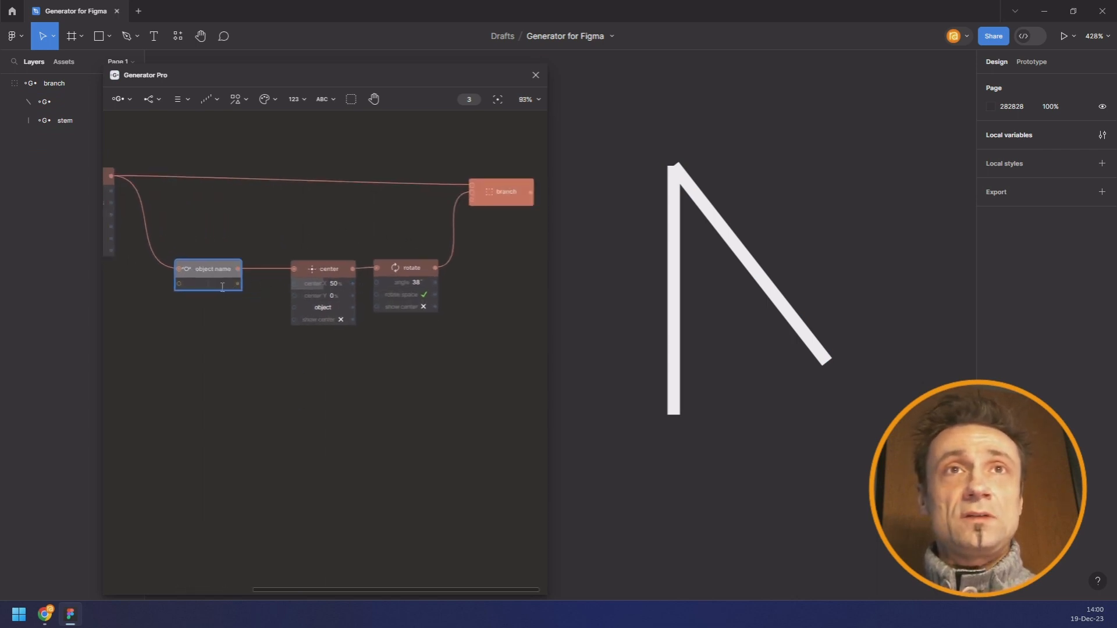
text(leaf)
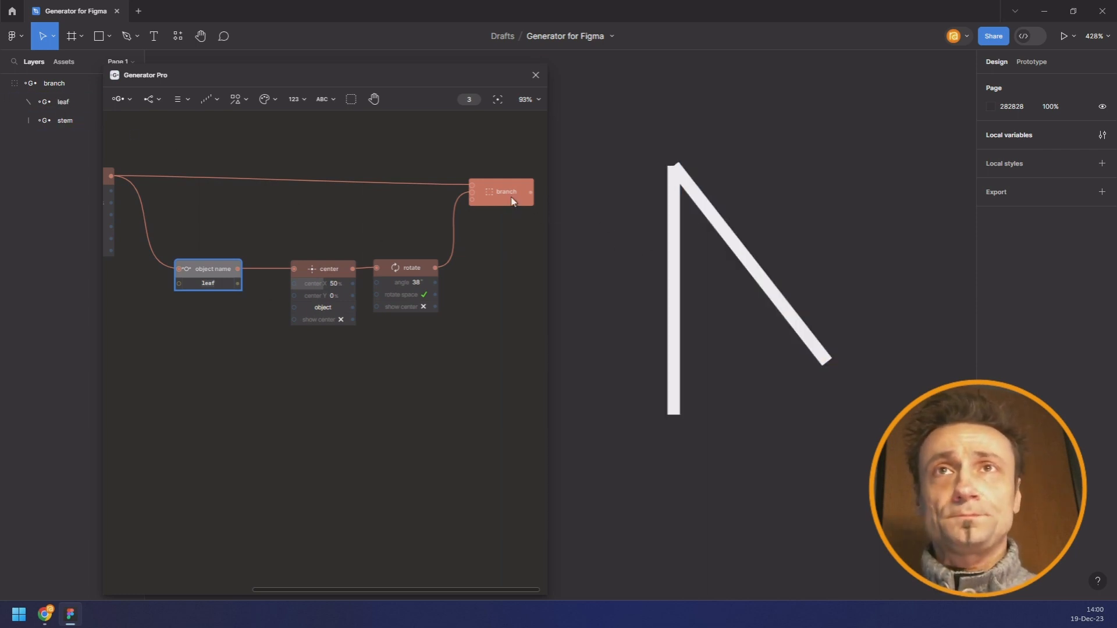
Step: Insert a Scale node between the rotate and branch nodes with its height at 43%, and set the rotate angle to 49°
drag(389, 177, 465, 171)
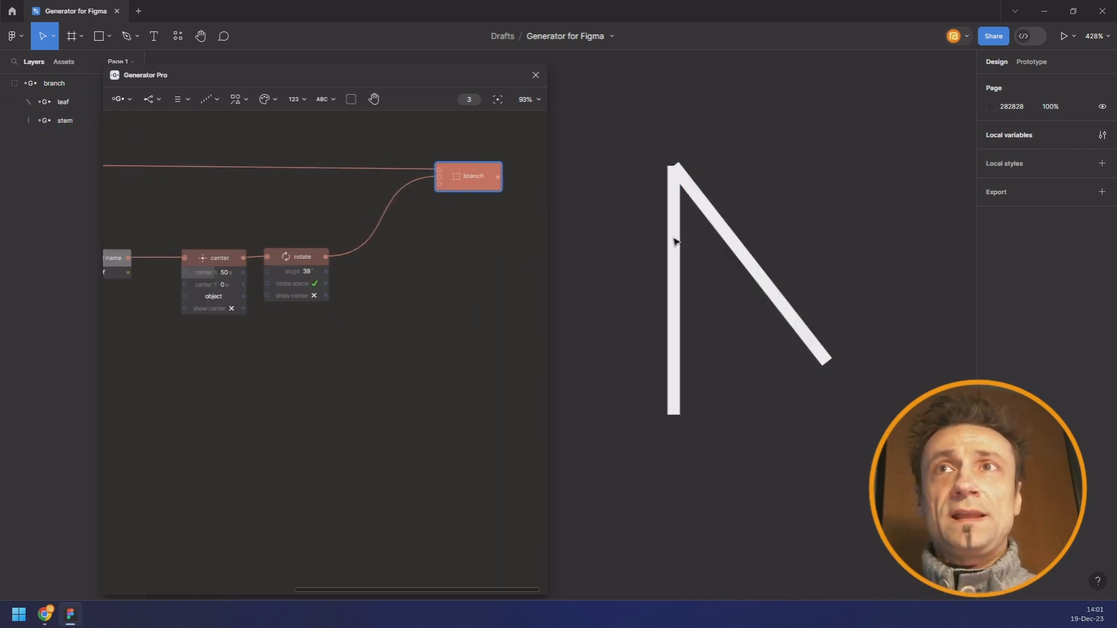
click(297, 256)
click(236, 99)
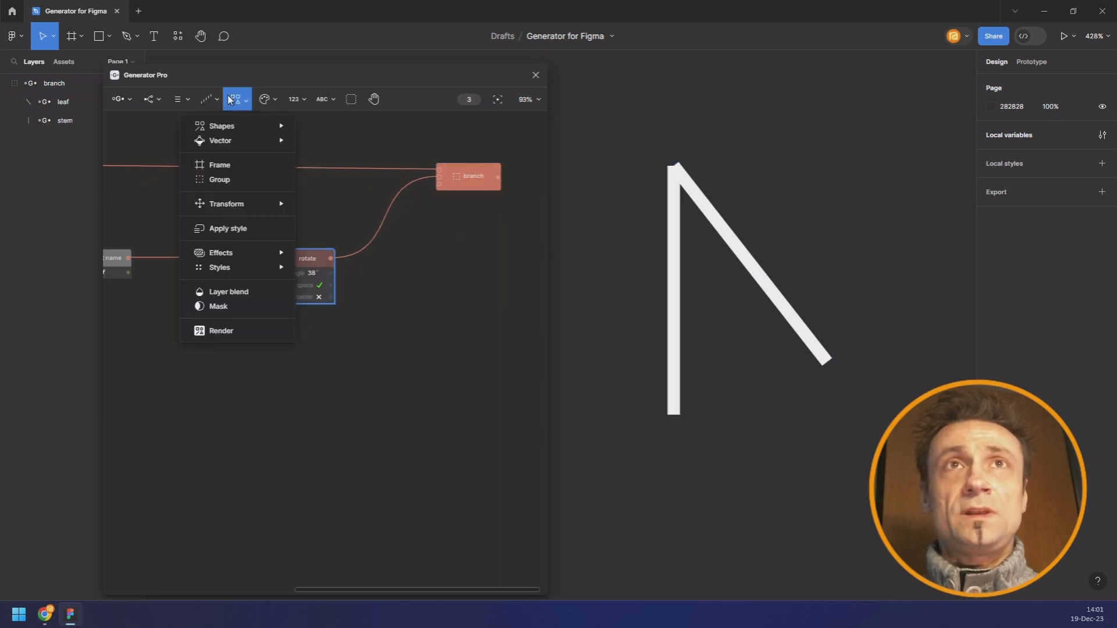
mouse_move(260, 201)
click(347, 236)
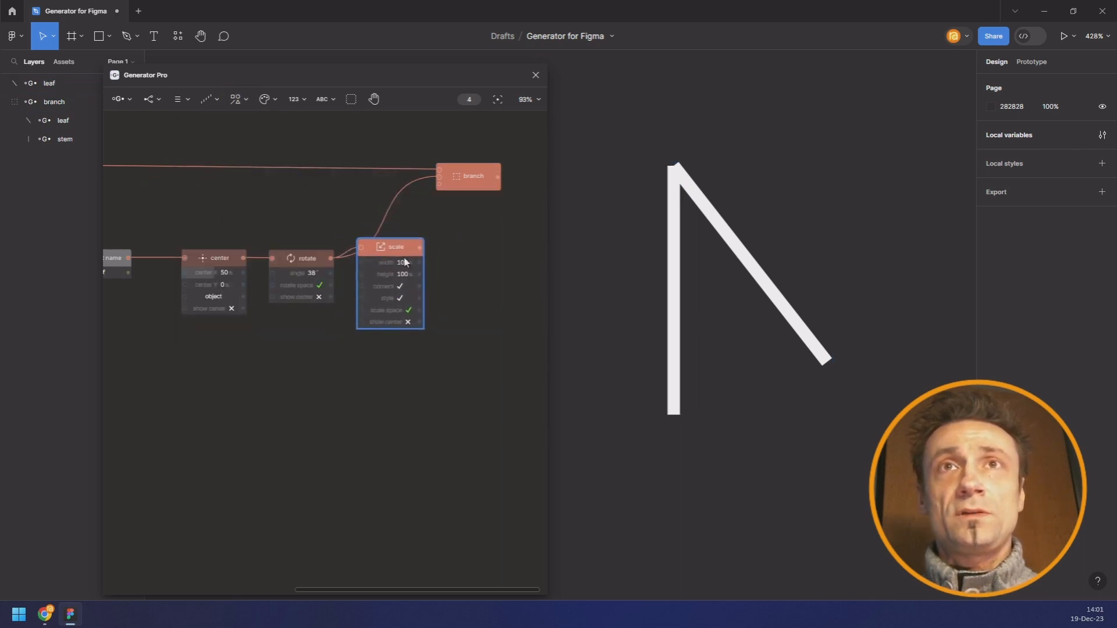
drag(418, 247, 440, 177)
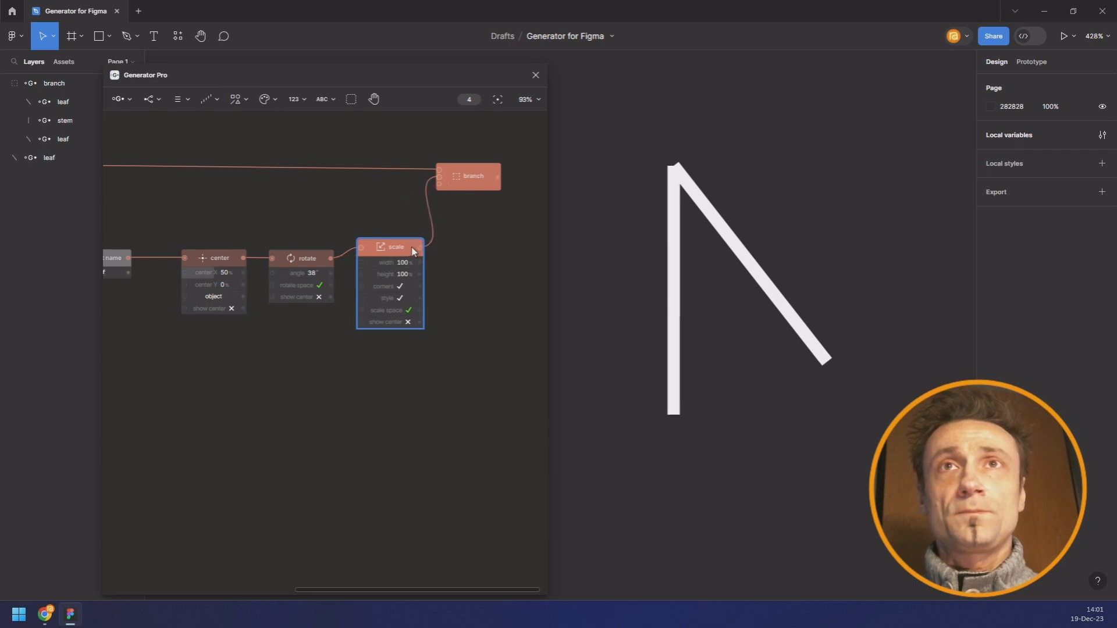
drag(392, 251, 374, 286)
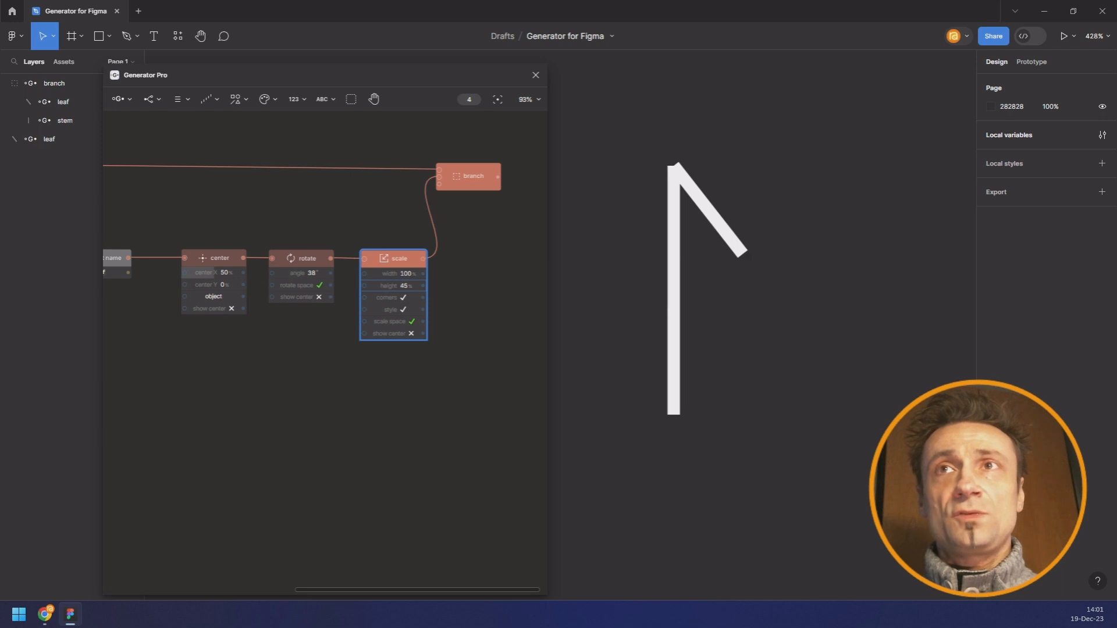
drag(307, 274, 314, 273)
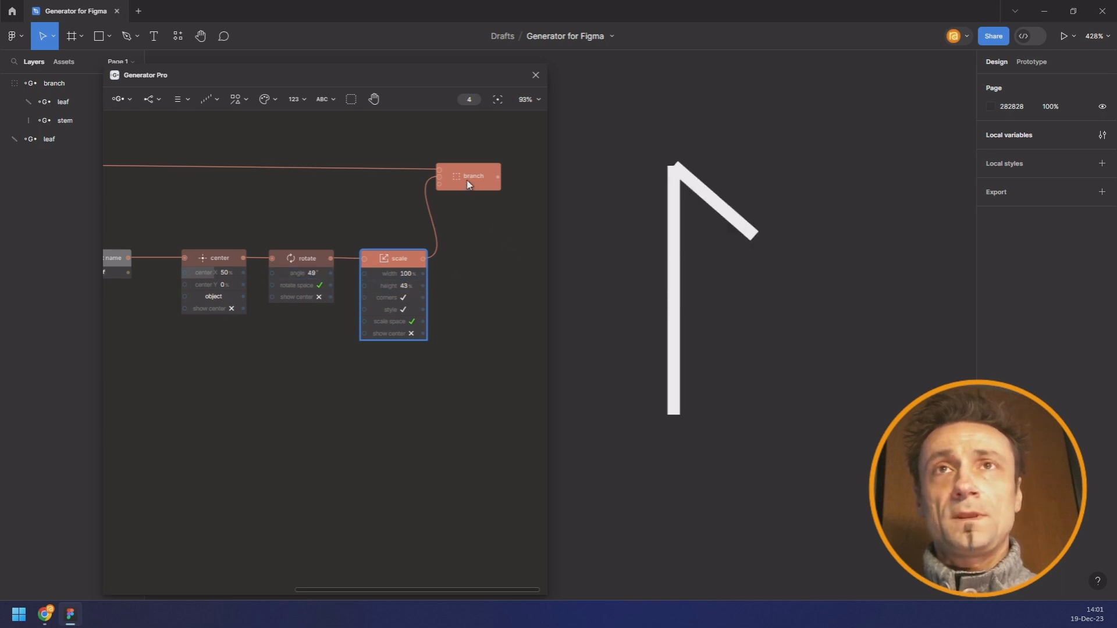
Step: Make room before the branch node and insert a Move node between the scale and branch nodes
drag(469, 185, 514, 180)
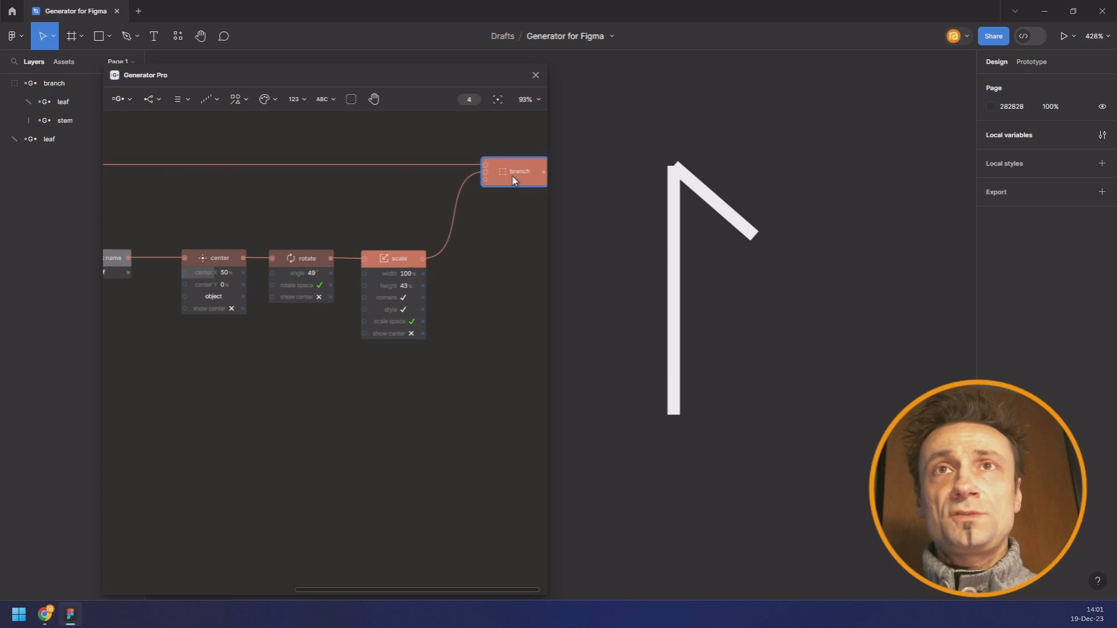
click(228, 100)
mouse_move(253, 205)
click(347, 204)
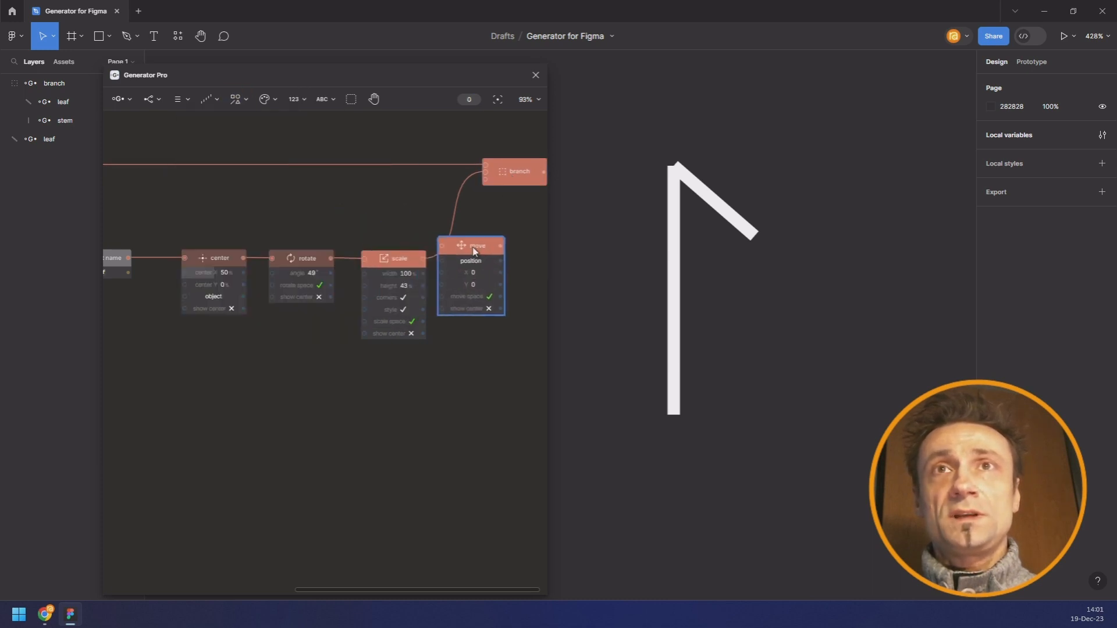
drag(424, 259, 478, 259)
drag(498, 212, 412, 213)
drag(432, 258, 402, 182)
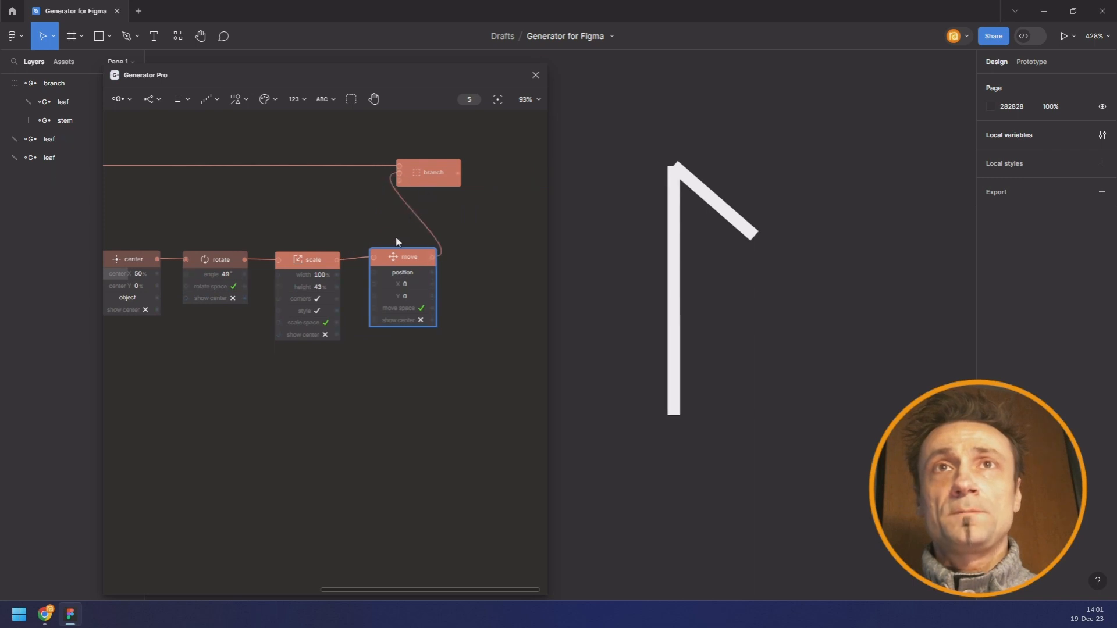
Step: Space the branch node away from the move node and stop displaying the scale and move nodes' own outputs
click(312, 260)
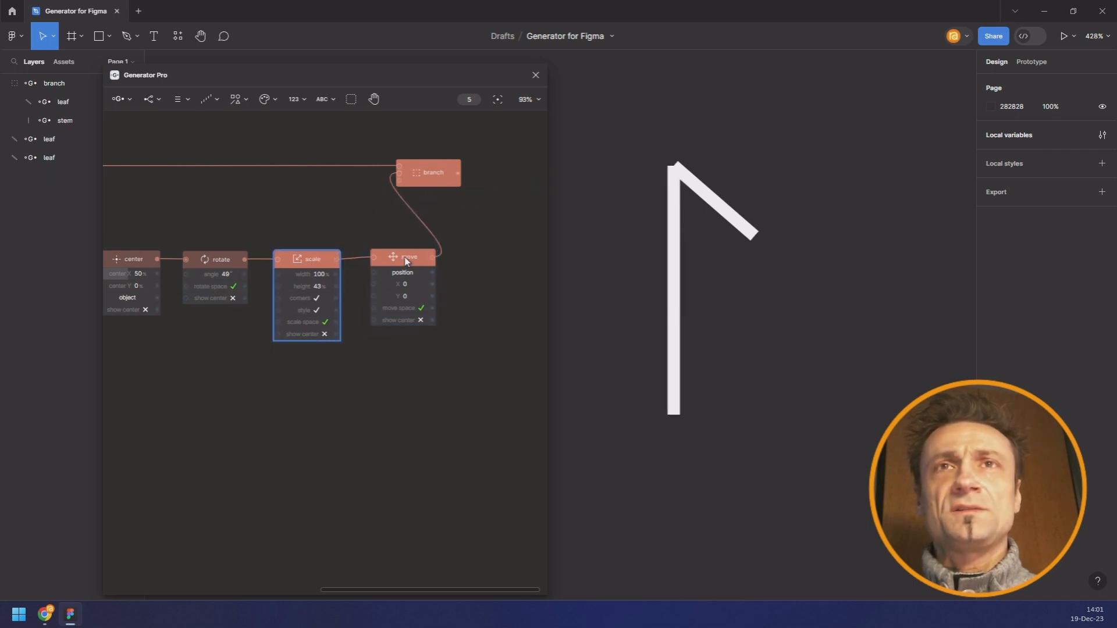
click(395, 282)
drag(428, 180, 507, 182)
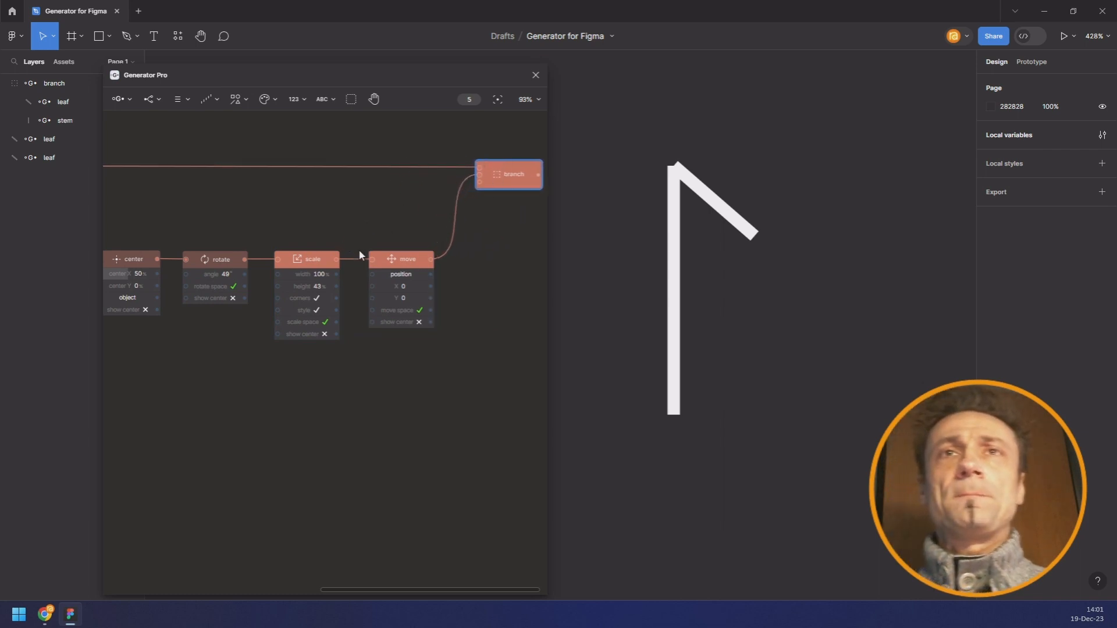
scroll(362, 236, up, 1)
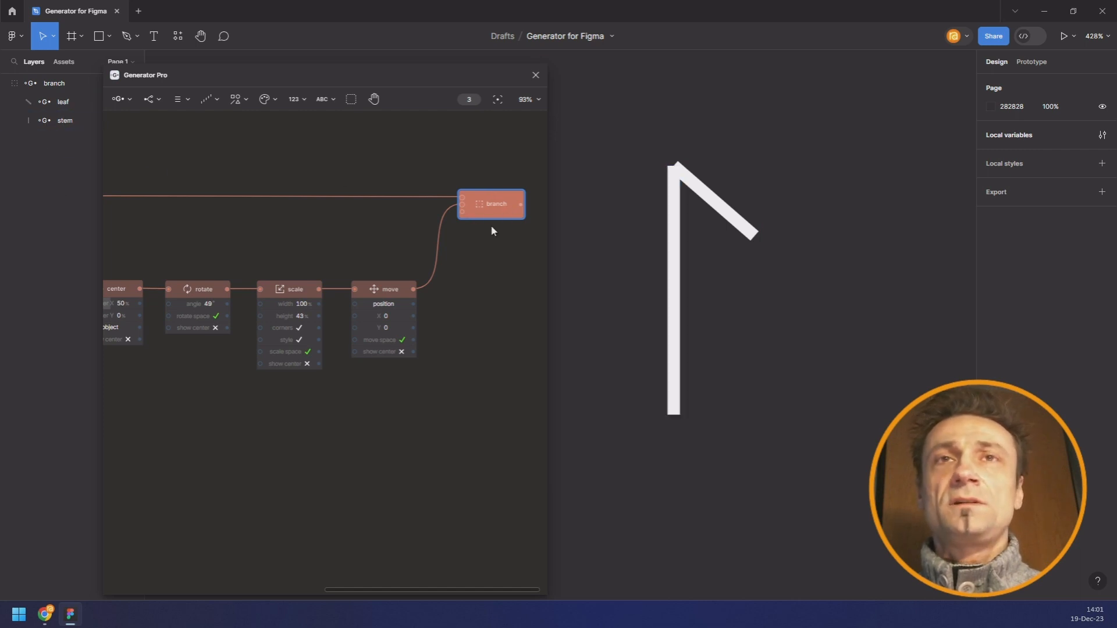
Step: Set the move node's Y to 67 and turn off rotate space in the rotate node
drag(387, 328, 425, 328)
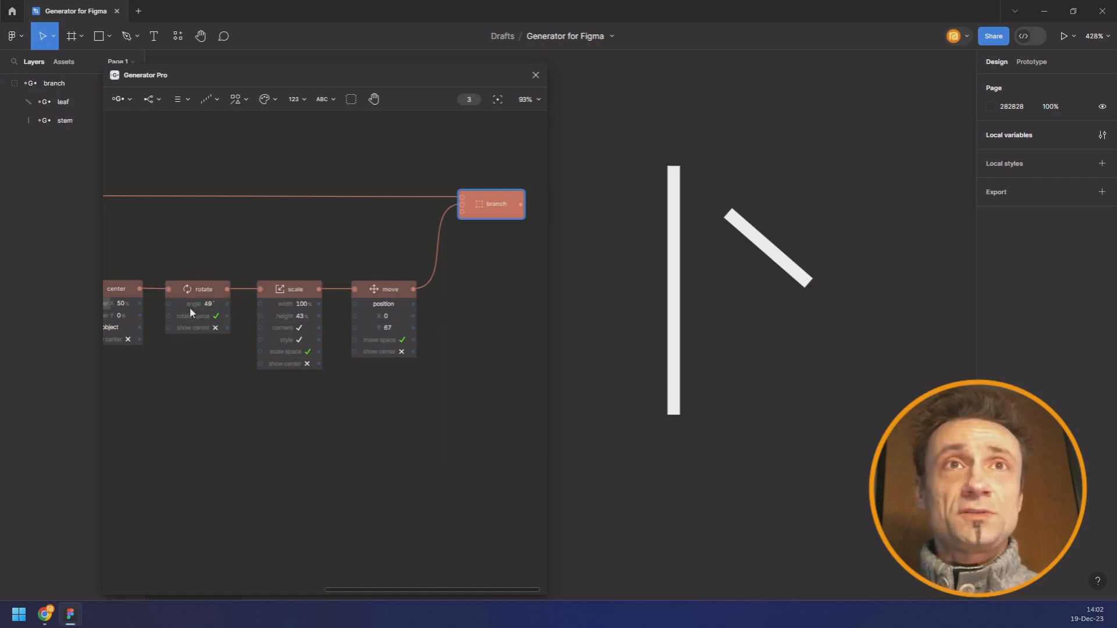
scroll(210, 321, up, 5)
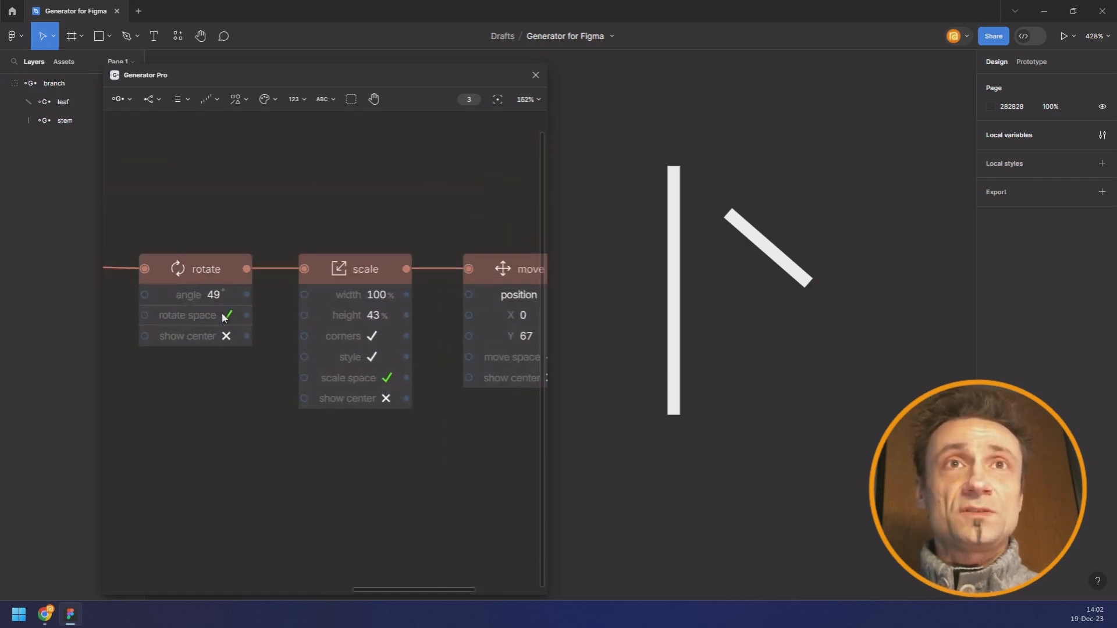
click(226, 316)
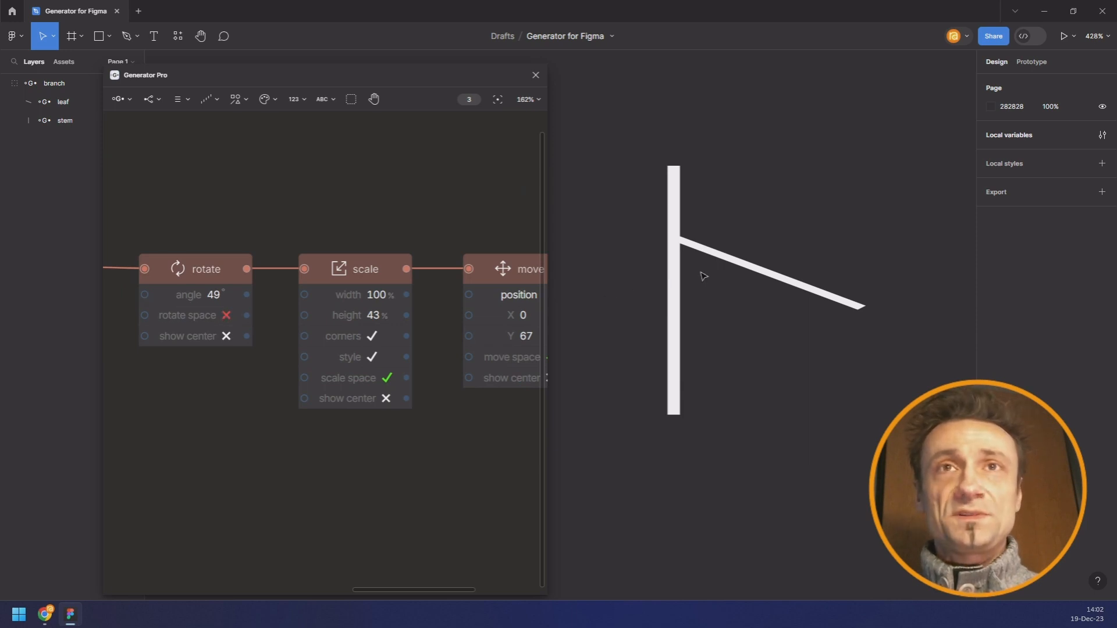
scroll(859, 304, up, 3)
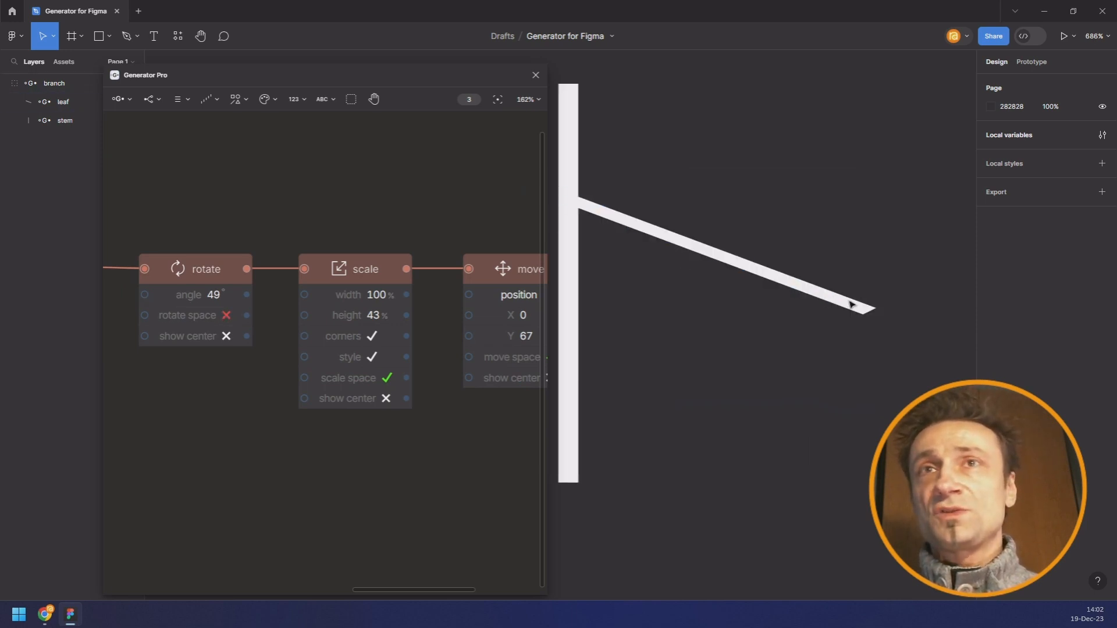
Step: Turn off scale space in the scale node and set its height to 55%
mouse_move(374, 319)
mouse_down()
mouse_move(353, 319)
mouse_move(378, 319)
mouse_up()
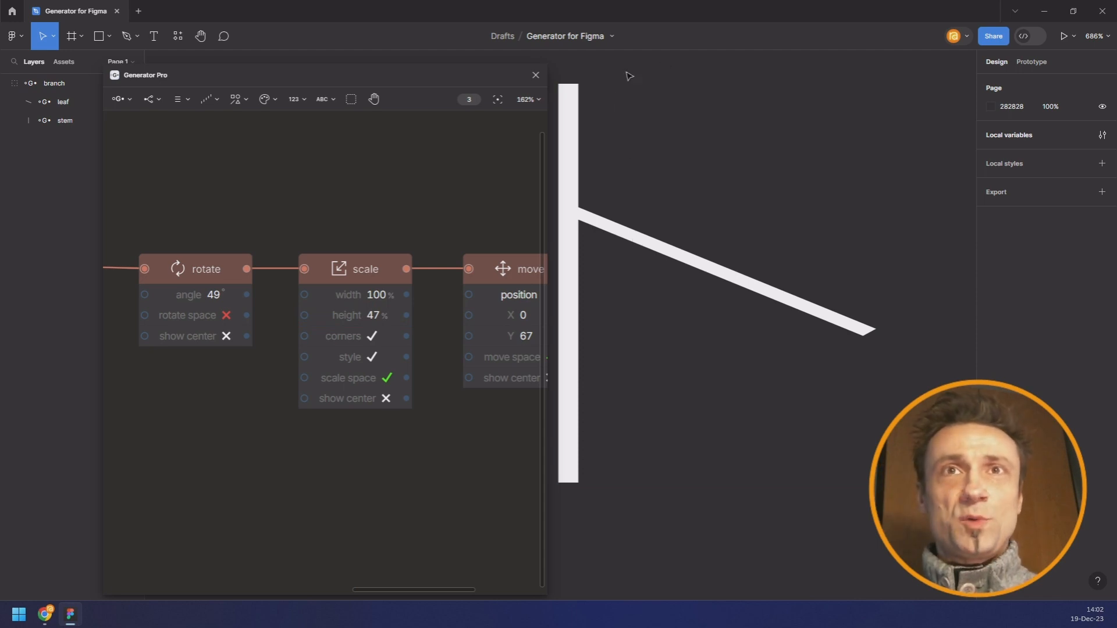
click(387, 380)
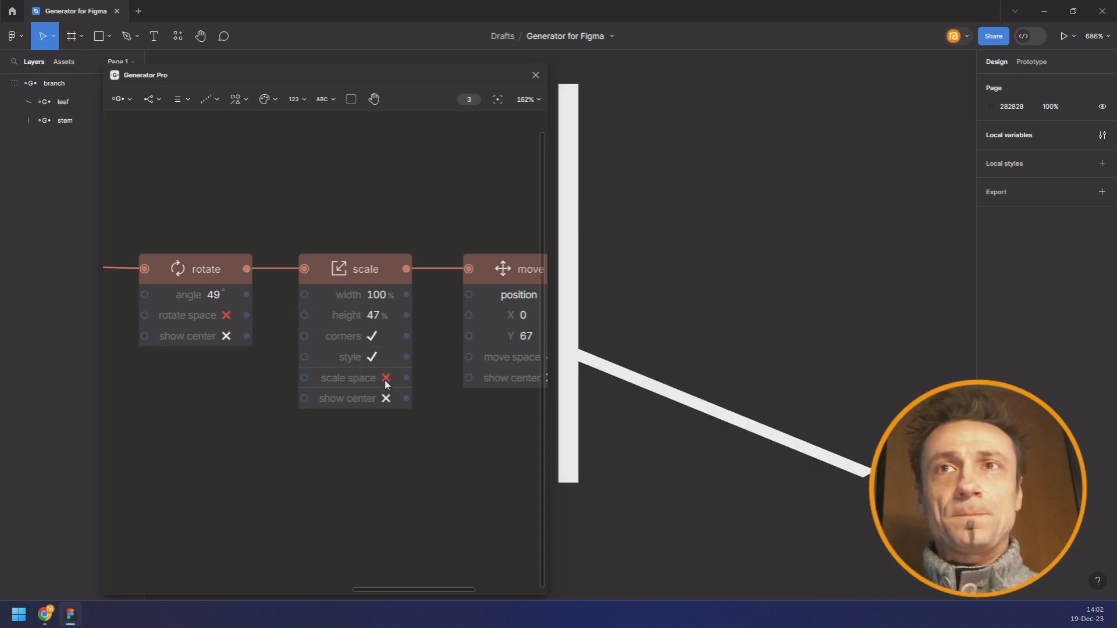
drag(422, 423, 360, 388)
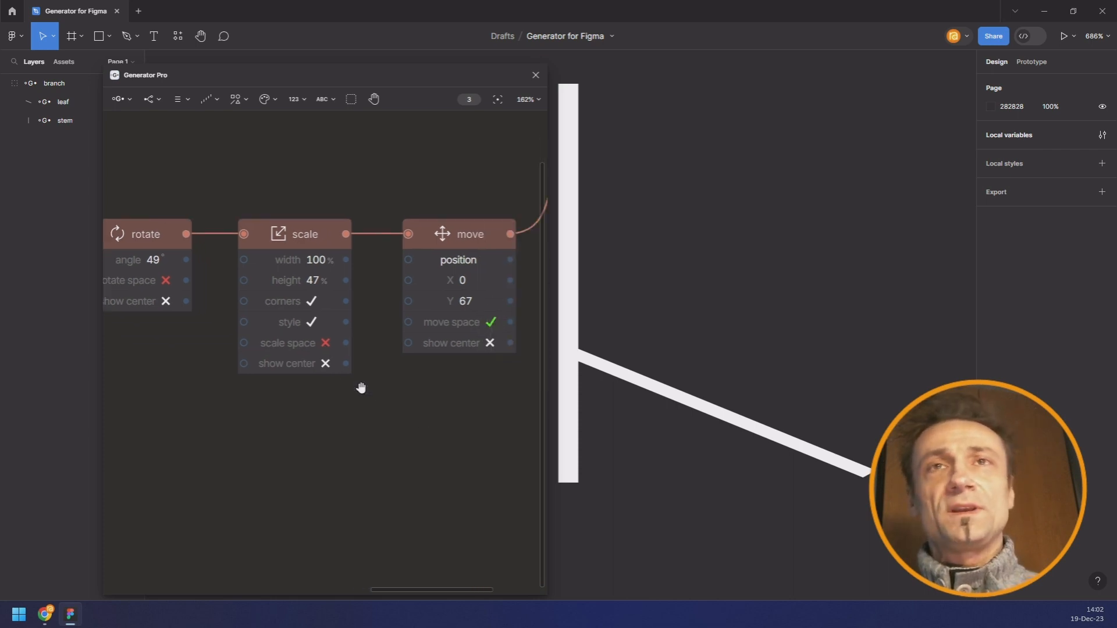
mouse_move(313, 279)
mouse_down()
mouse_move(299, 280)
mouse_move(333, 280)
mouse_move(317, 279)
mouse_up()
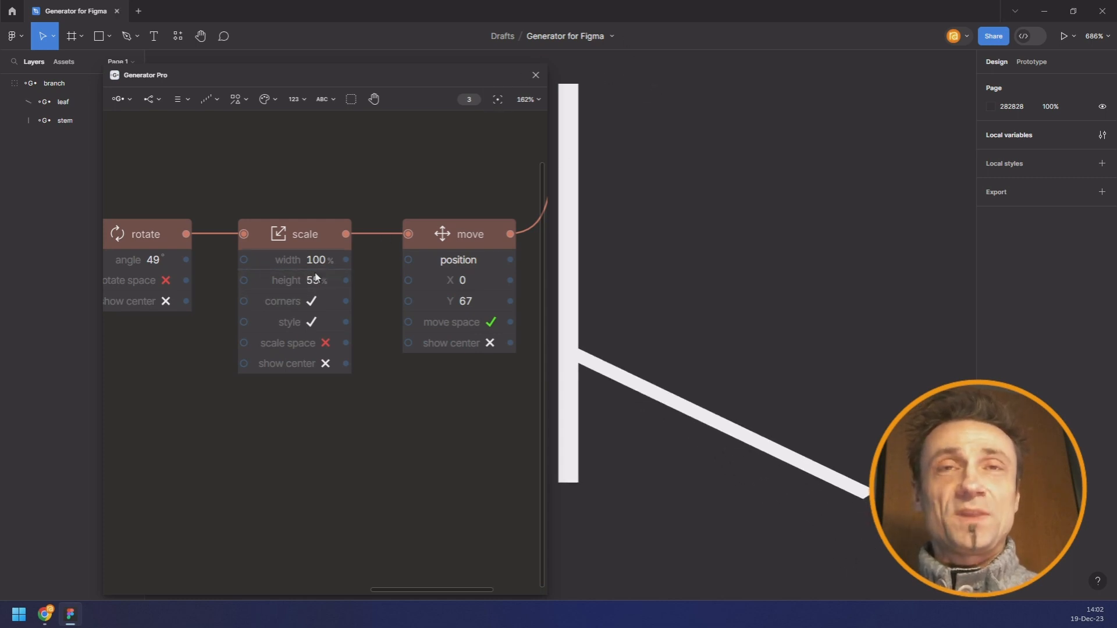
Step: Reorder the leaf chain so the center node feeds scale, scale feeds rotate and rotate feeds move, and line up the nodes
drag(358, 182, 493, 176)
drag(429, 235, 281, 348)
drag(297, 224, 455, 239)
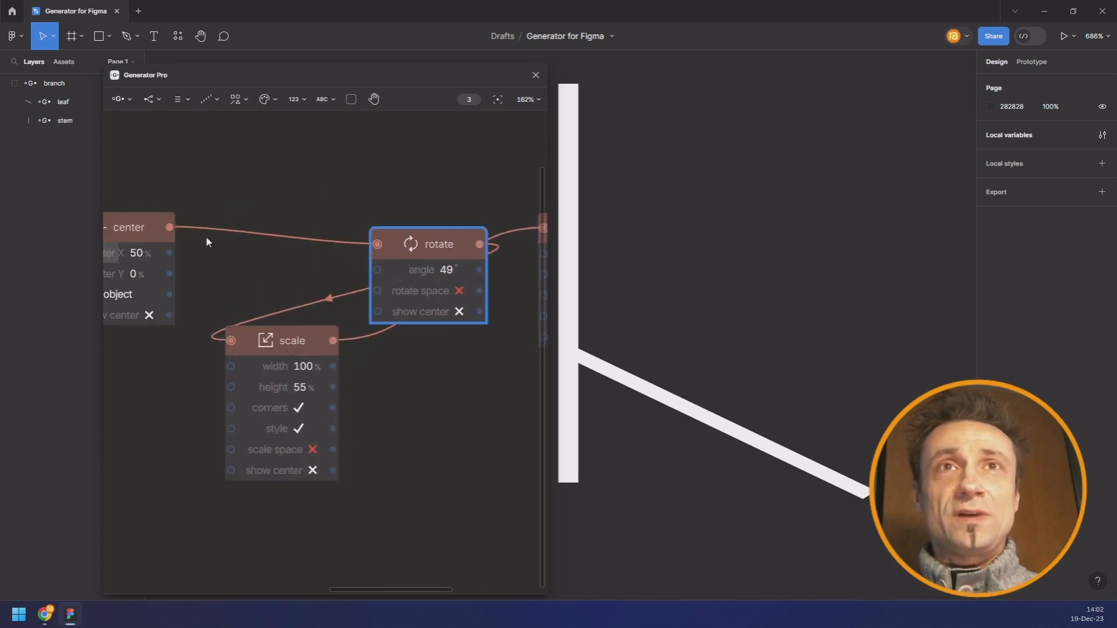
drag(169, 228, 231, 341)
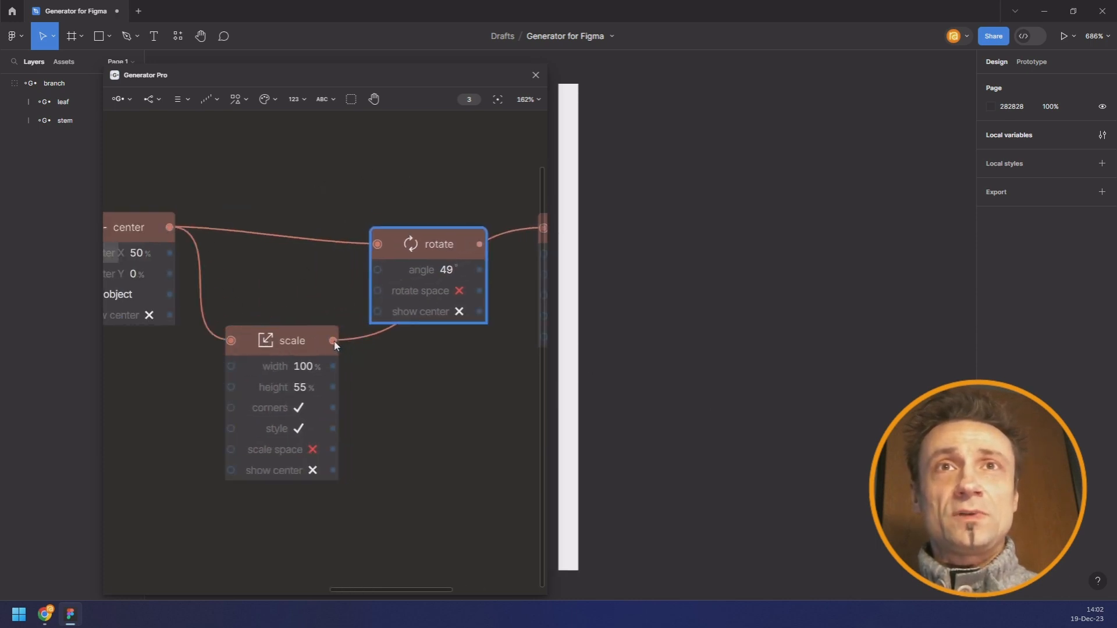
drag(333, 341, 377, 244)
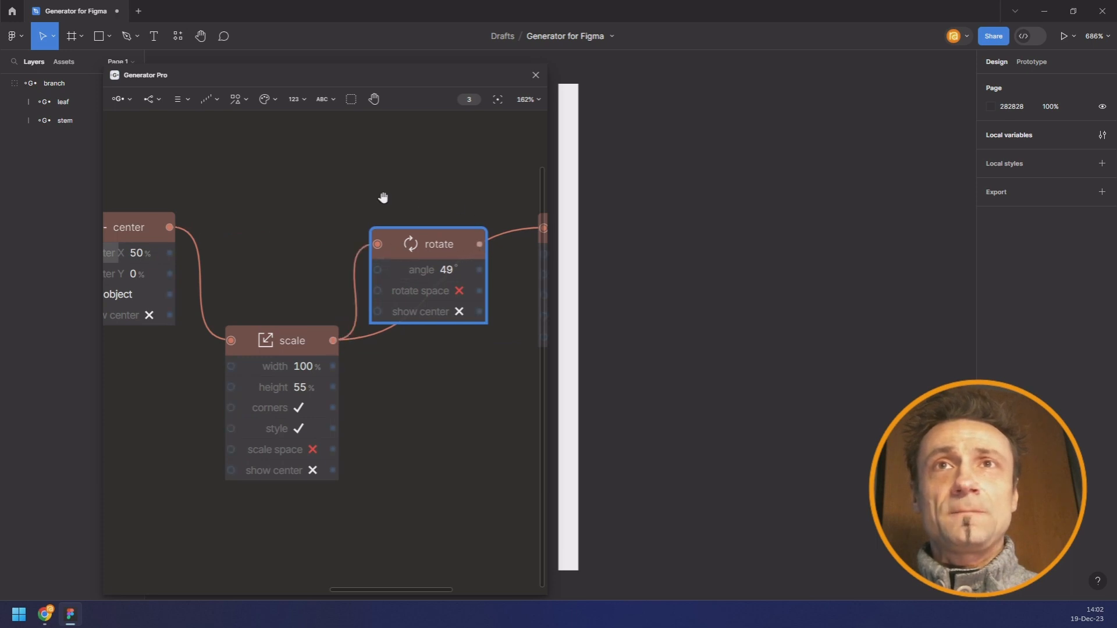
drag(507, 253, 448, 218)
drag(191, 329, 182, 223)
drag(330, 261, 335, 245)
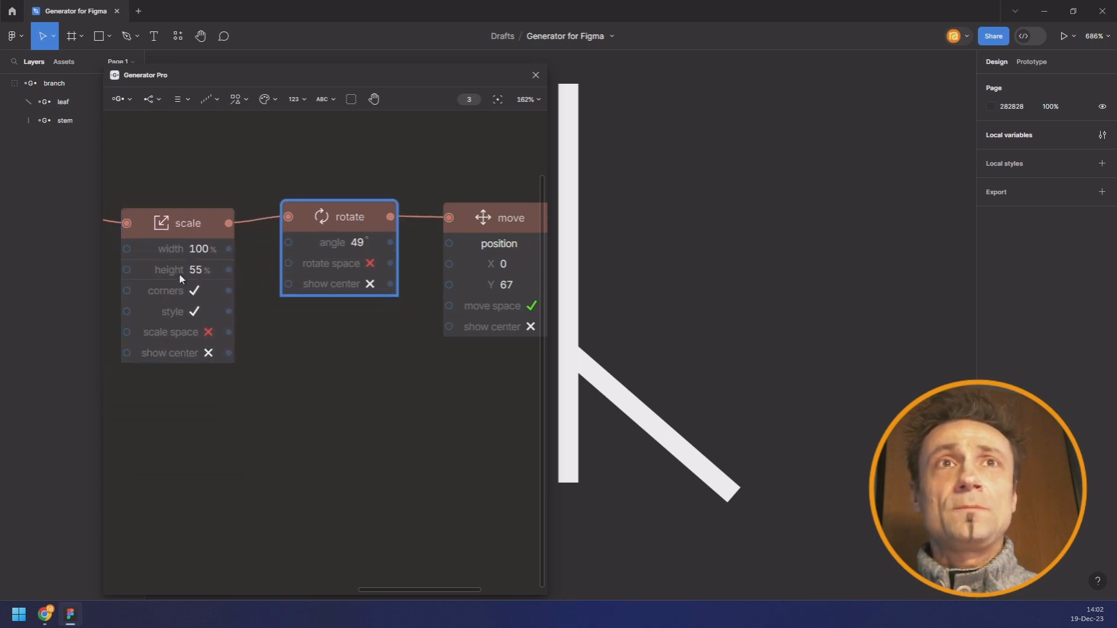
Step: Set the scale node's height to 46% and the rotate node's angle to 38°
mouse_move(180, 274)
mouse_down()
mouse_move(193, 274)
mouse_move(175, 275)
mouse_up()
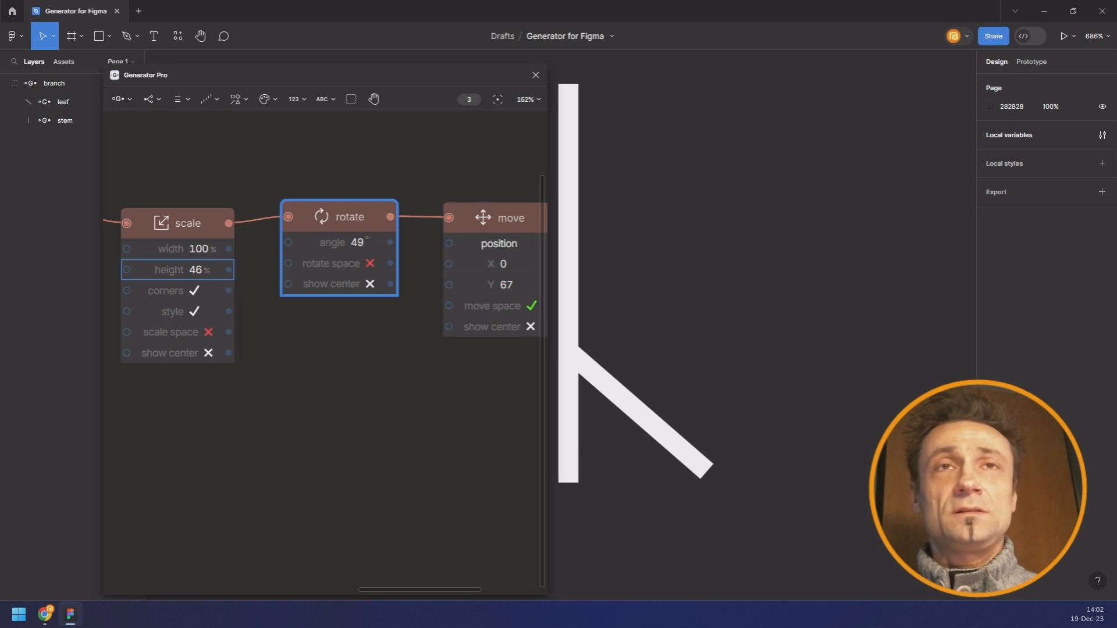
drag(199, 221, 204, 215)
drag(360, 242, 365, 242)
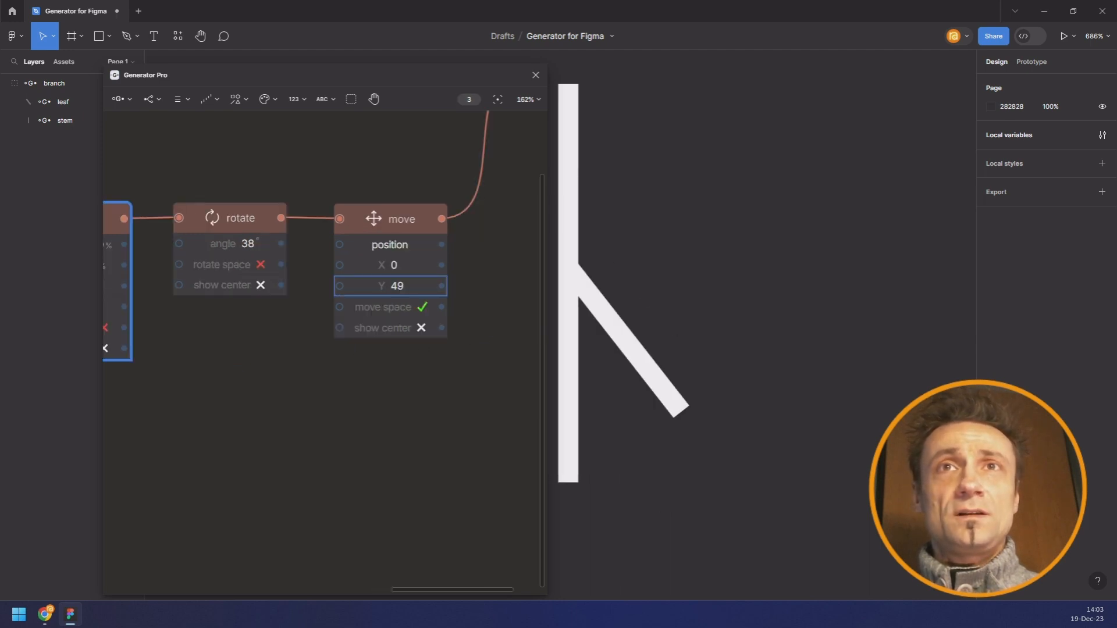
Step: Set the move node's Y to 10 and shift the node farther from the rotate node
mouse_move(385, 286)
mouse_down()
mouse_move(401, 286)
mouse_move(353, 285)
mouse_move(371, 286)
mouse_up()
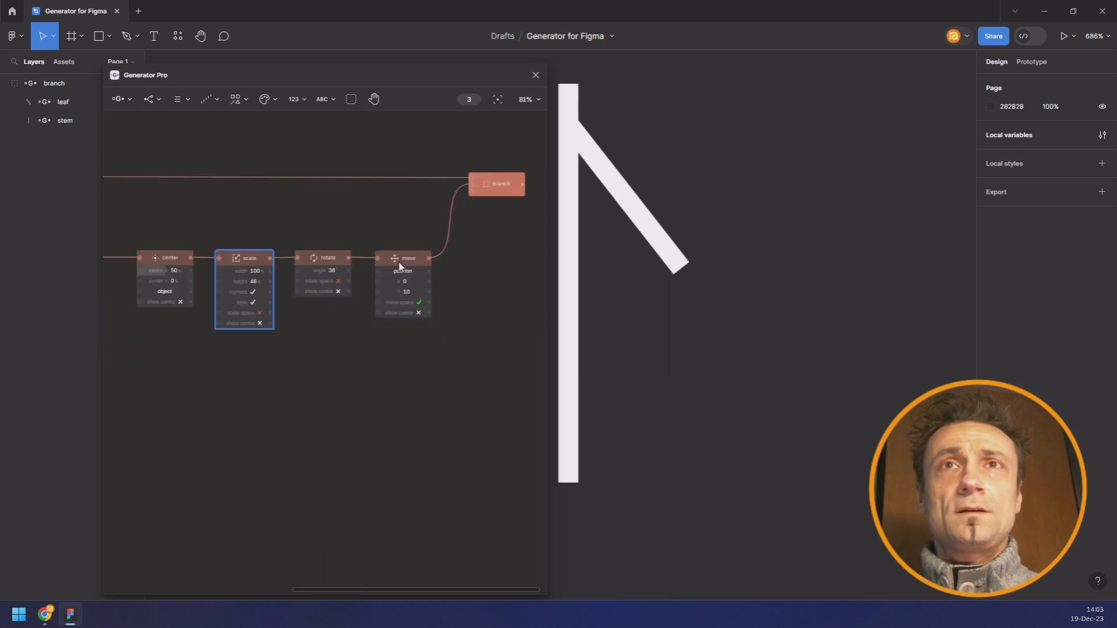
drag(399, 266, 426, 264)
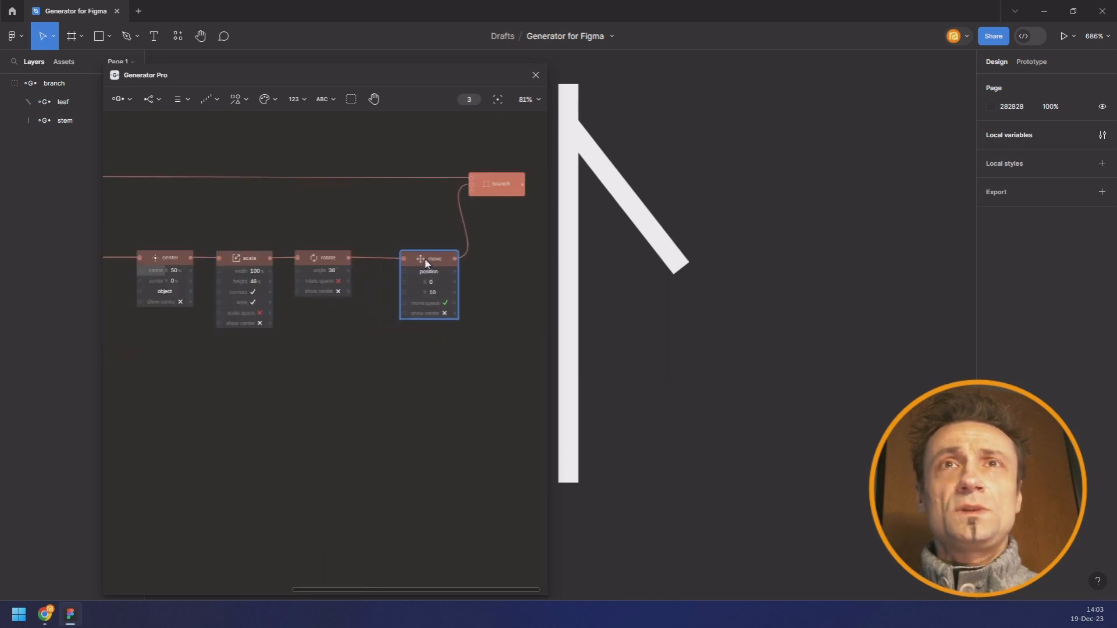
drag(646, 266, 780, 276)
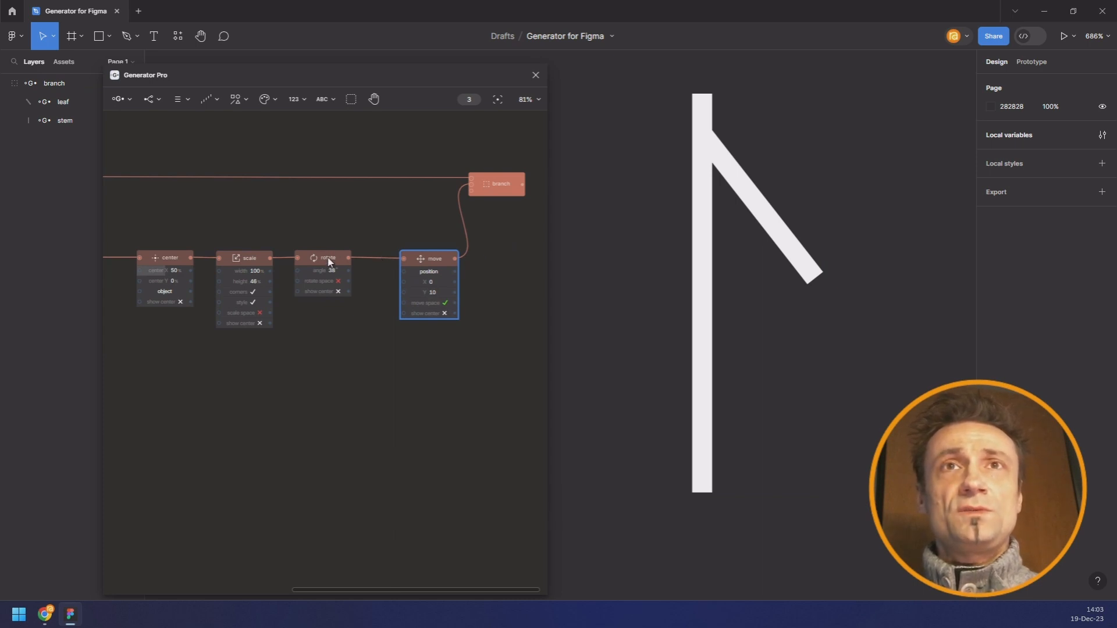
Step: Rewire the leaf chain so move comes directly after scale and rotate feeds the branch, and set the rotate angle to 34°
drag(328, 262, 359, 223)
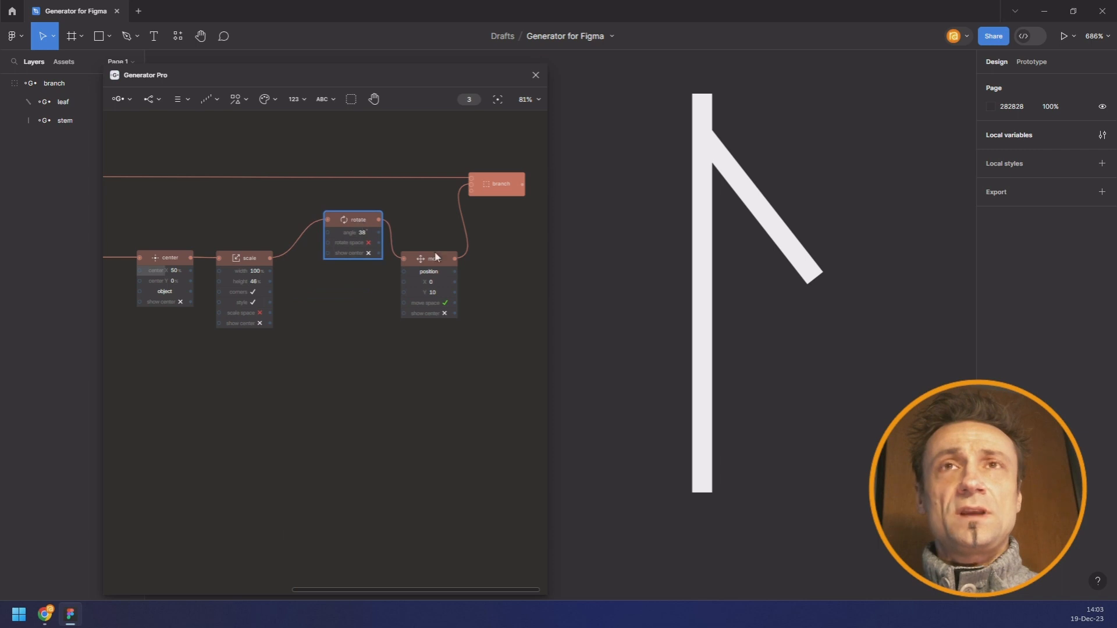
drag(269, 260, 472, 186)
drag(364, 229, 415, 253)
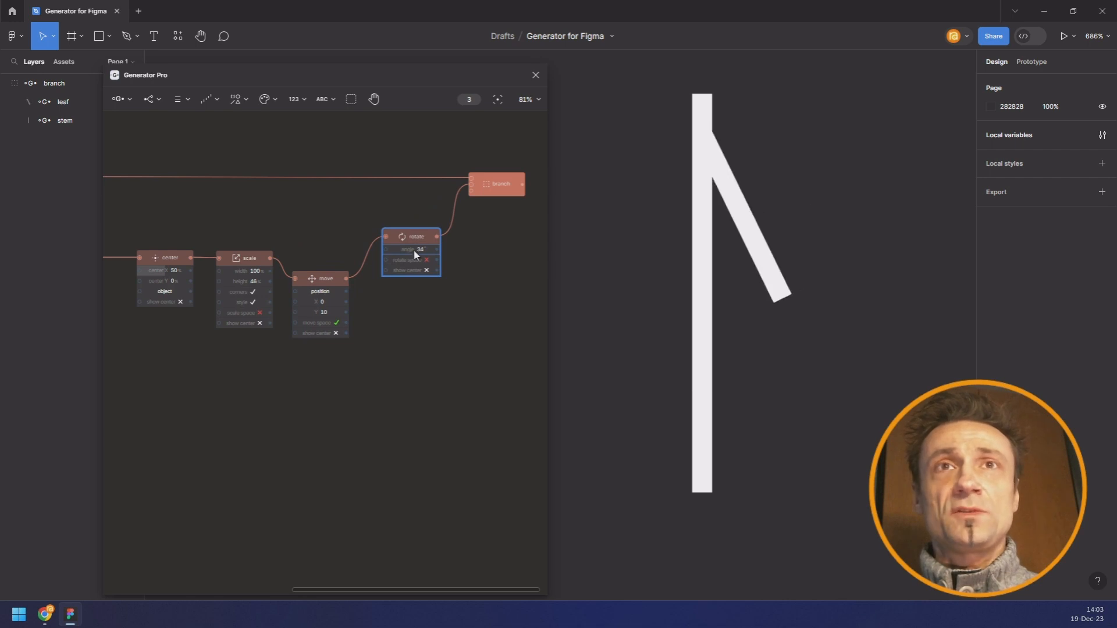
drag(315, 278, 316, 257)
drag(411, 236, 414, 205)
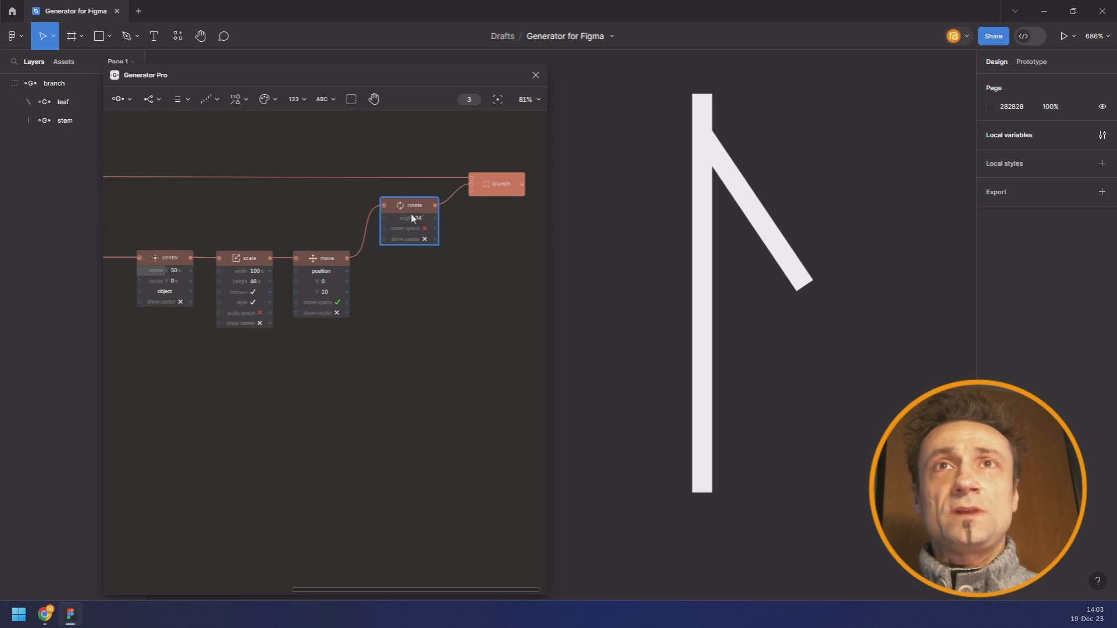
Step: Duplicate the rotate node, feed it from the move node, set its angle to -34° and connect it to the branch
key(ctrl+d)
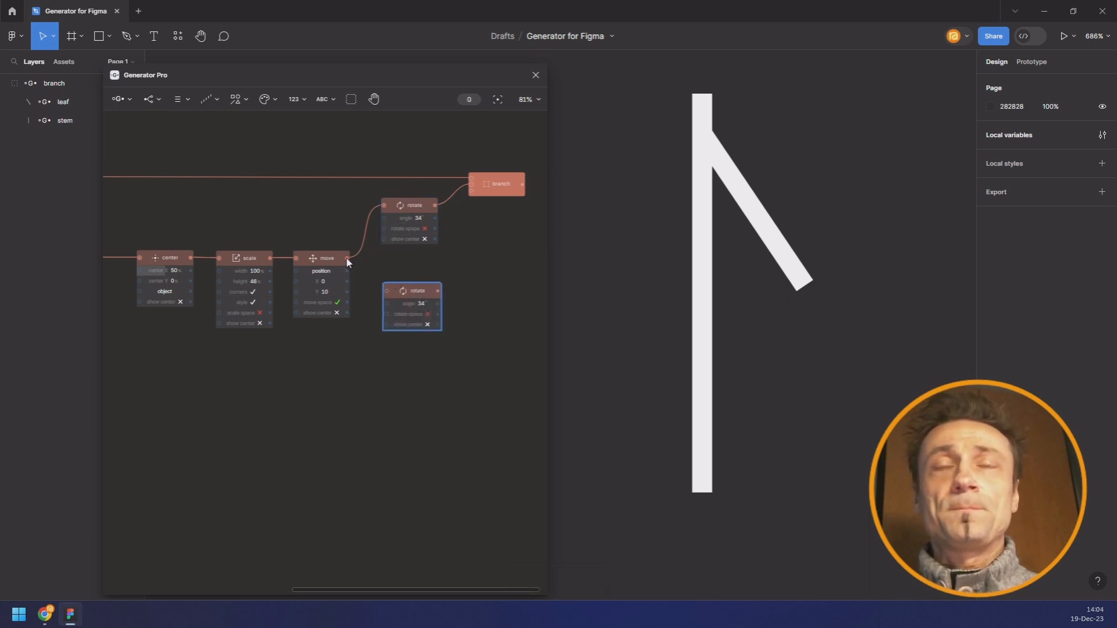
drag(364, 268, 427, 309)
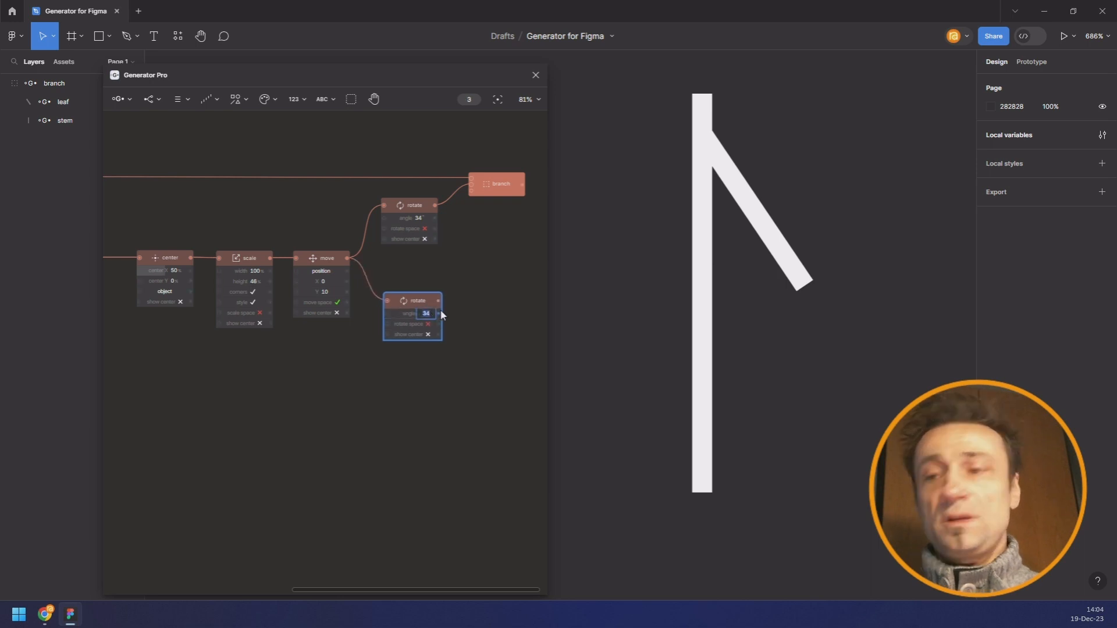
text(4)
drag(438, 301, 479, 197)
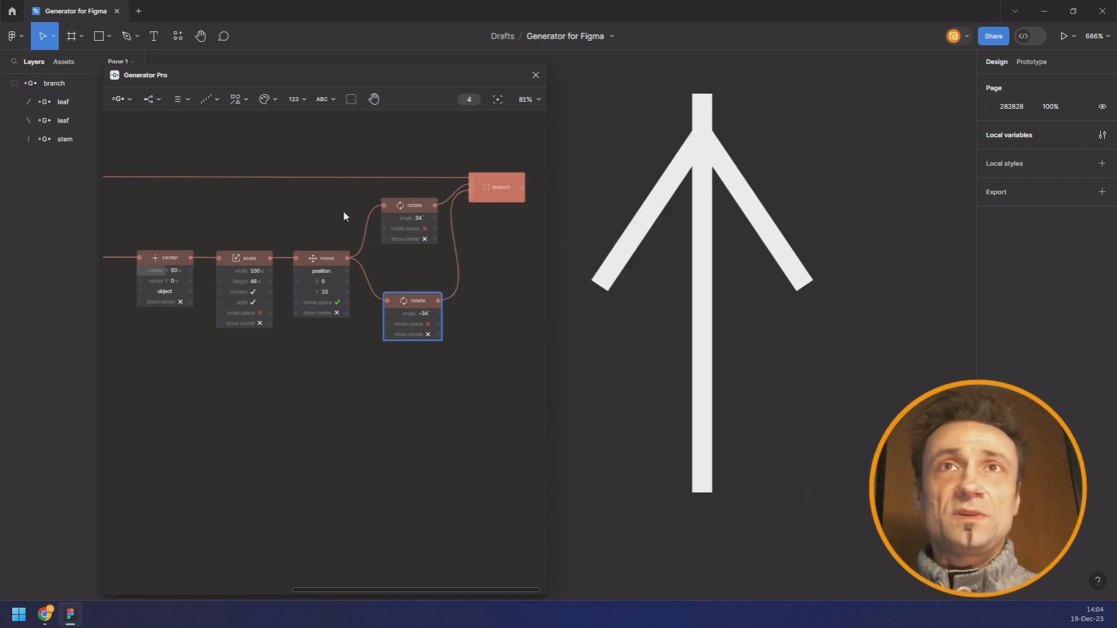
Step: Set the upper rotate node's angle to 37° and place a math node between the two rotate nodes, spacing them apart
drag(418, 218, 421, 224)
drag(412, 305, 411, 312)
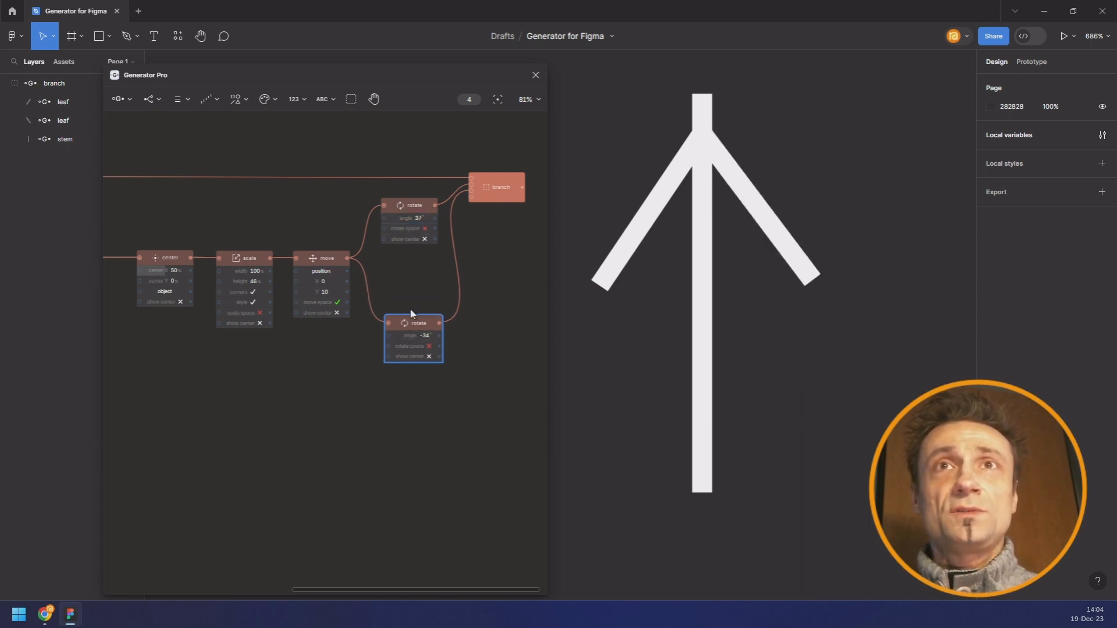
click(286, 101)
mouse_move(274, 172)
click(386, 172)
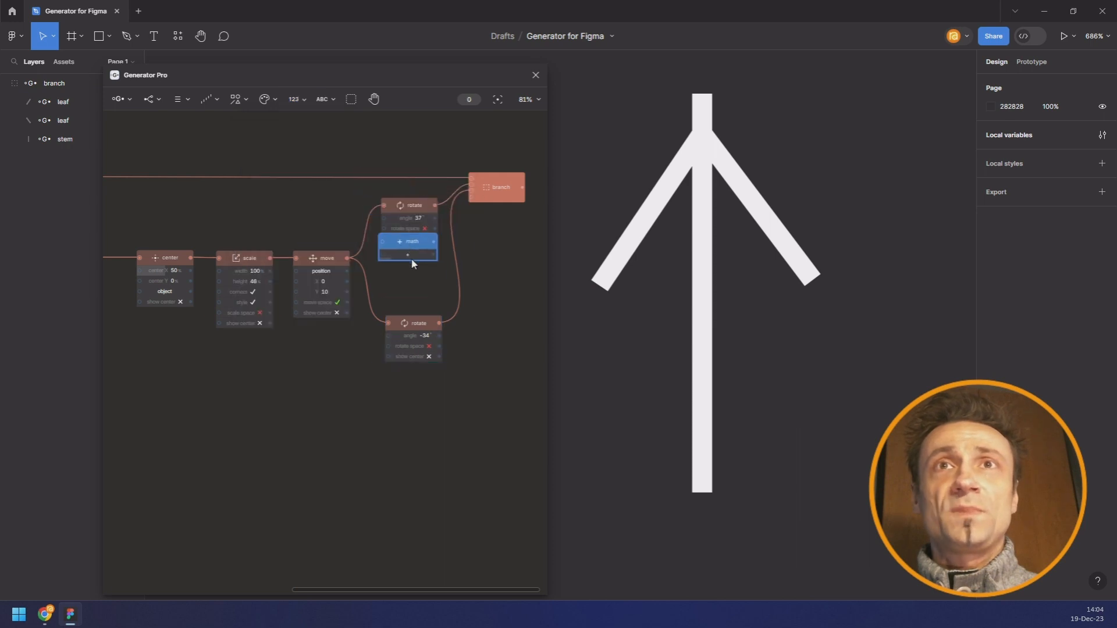
drag(411, 257, 415, 276)
Step: Feed the upper rotate angle through the math node, set to negate, into the lower rotate's angle, and set the driving angle to 52°
drag(414, 323, 413, 318)
drag(435, 219, 395, 335)
drag(426, 271, 420, 271)
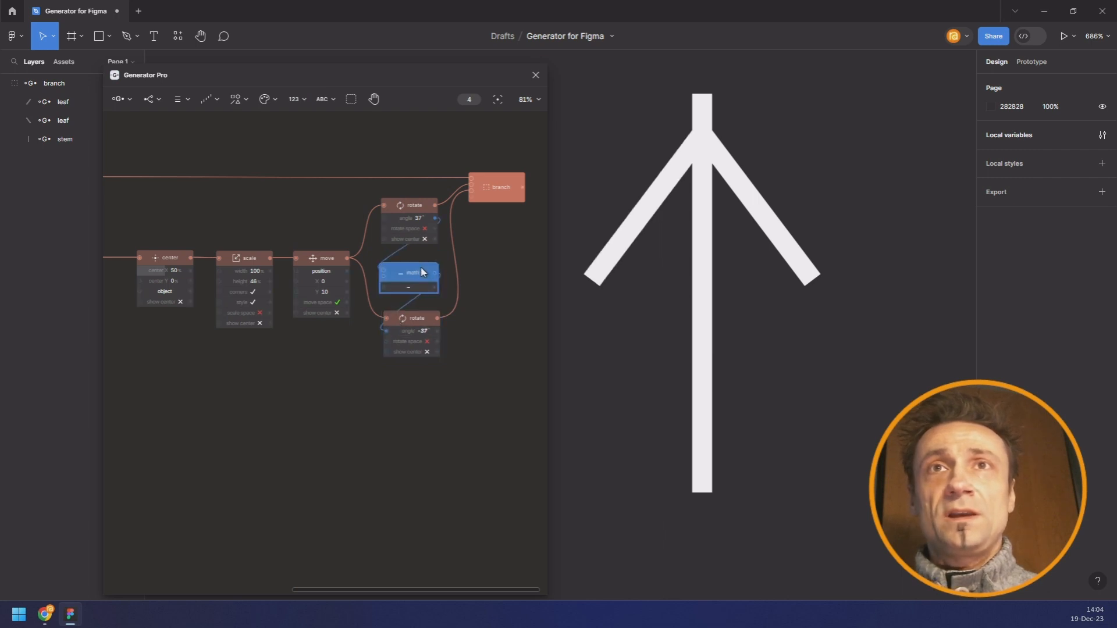
mouse_move(418, 218)
mouse_down()
mouse_move(431, 218)
mouse_move(403, 218)
mouse_move(427, 218)
mouse_up()
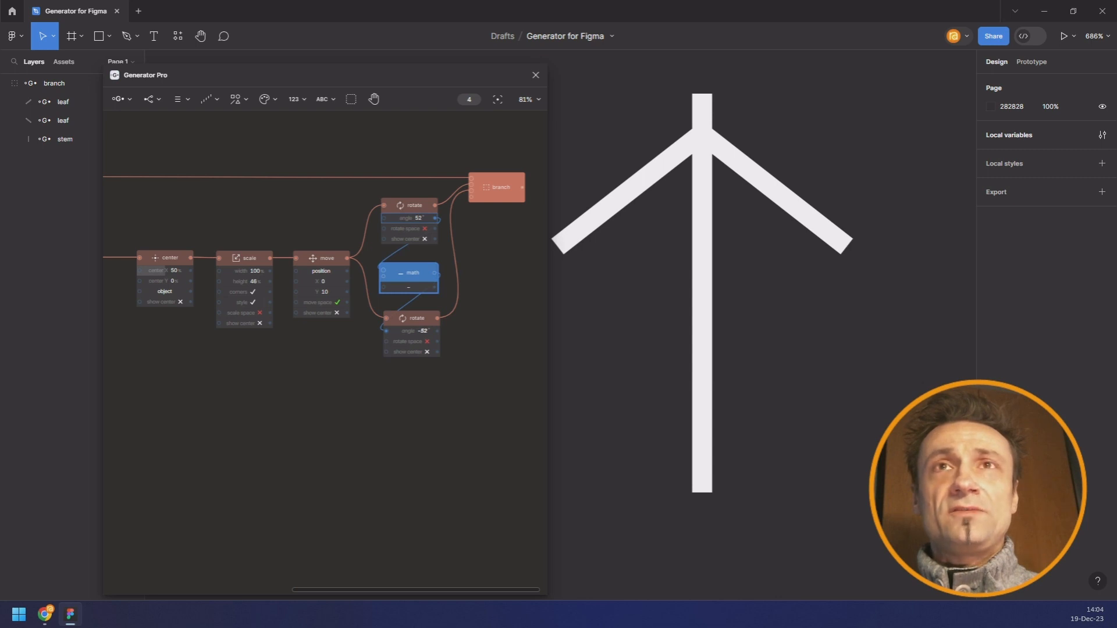
Step: Delete the move node and shift both rotate nodes and the math node closer to the scale node
scroll(409, 207, down, 1)
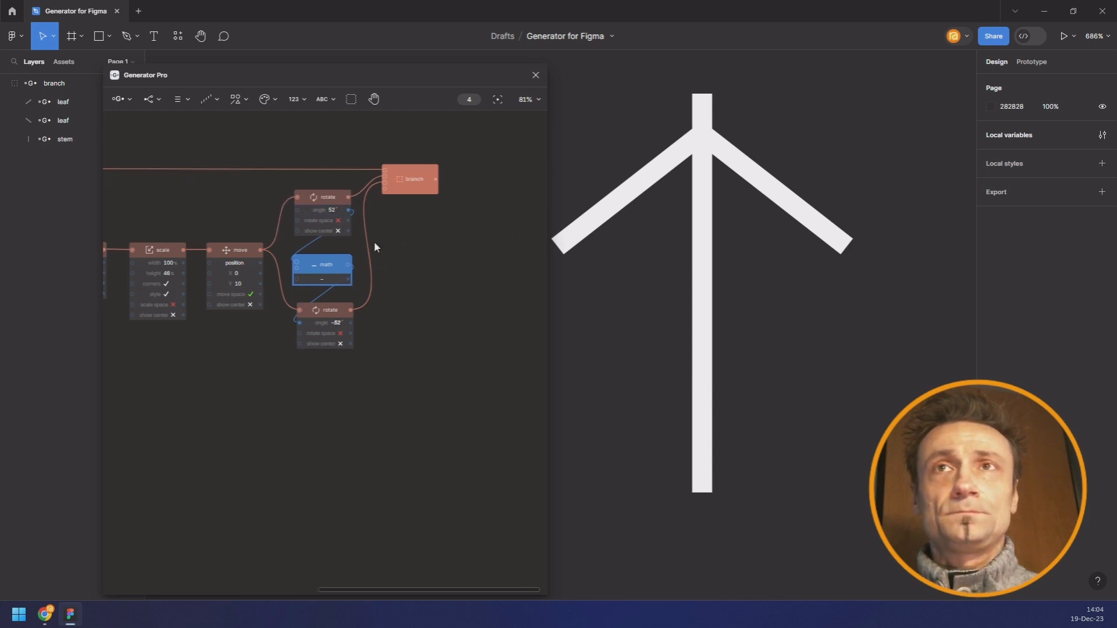
scroll(388, 243, down, 1)
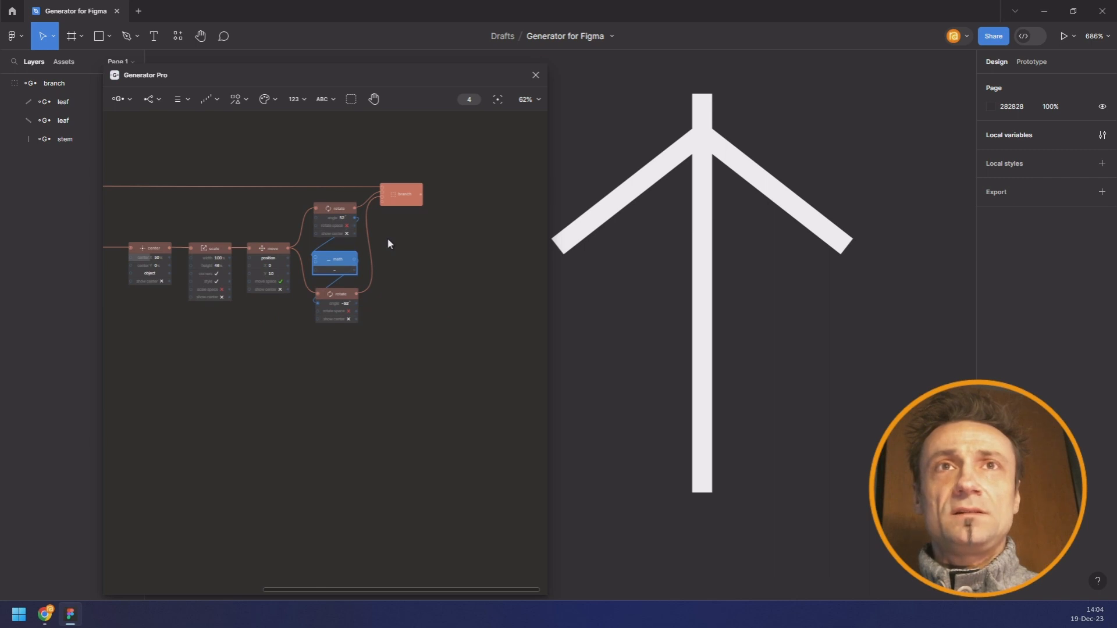
click(276, 249)
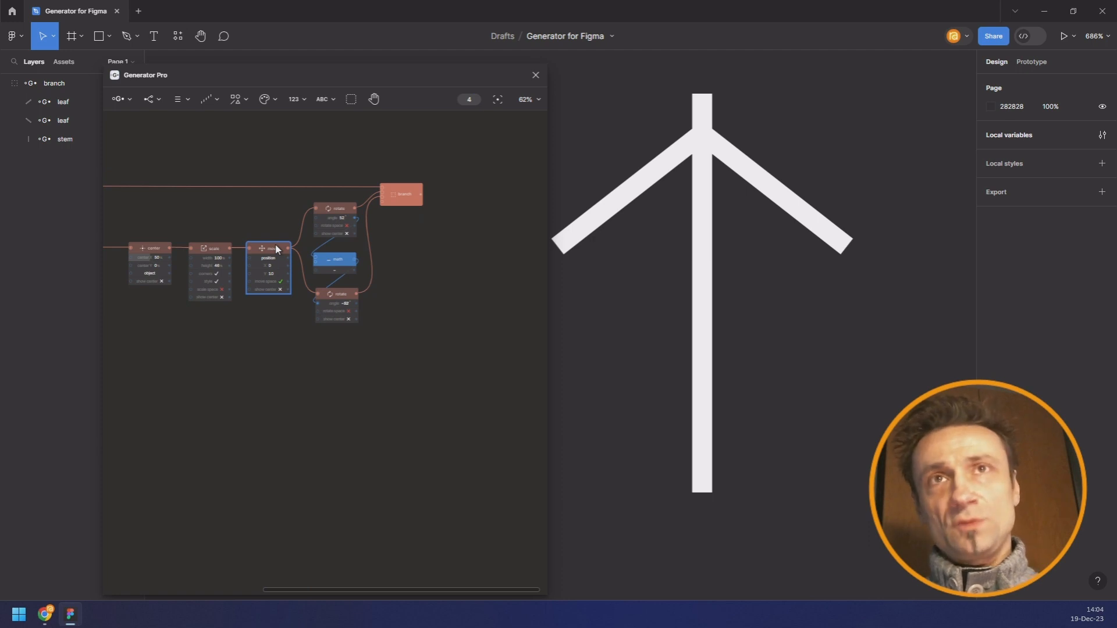
key(Delete)
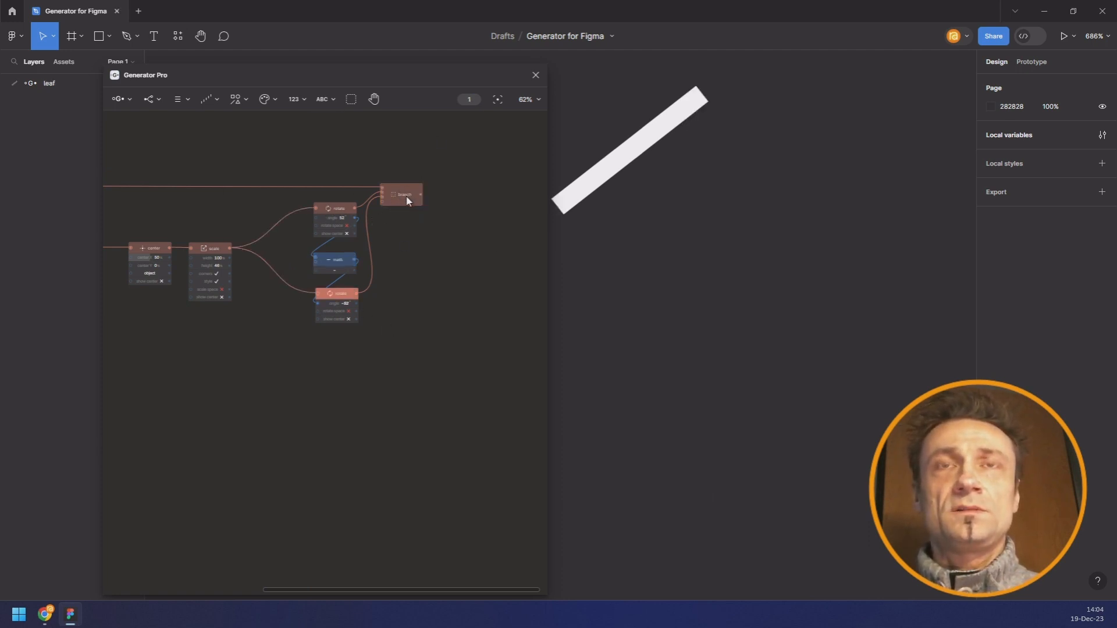
drag(322, 186, 333, 324)
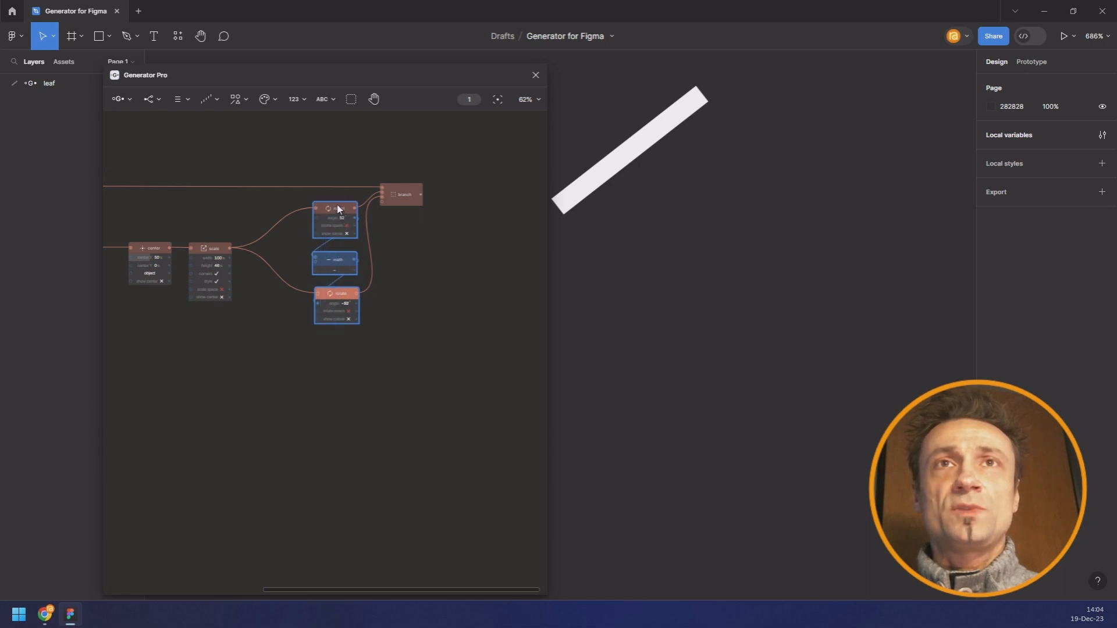
drag(338, 208, 293, 204)
click(372, 249)
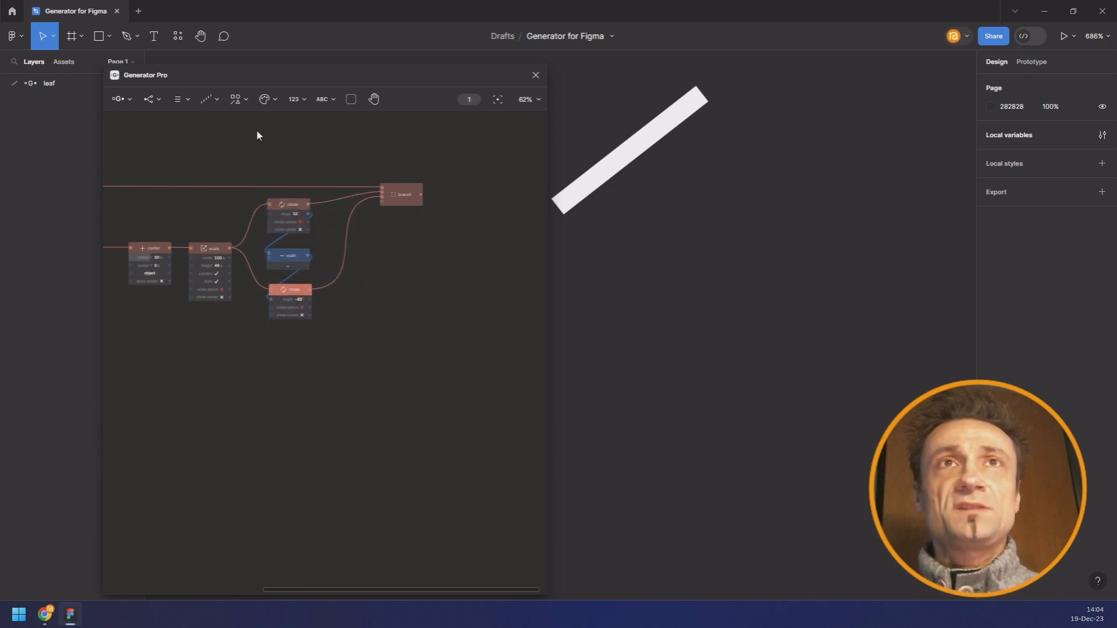
Step: Add a combine node beside the rotate nodes and connect both rotate outputs to it
click(179, 99)
click(184, 123)
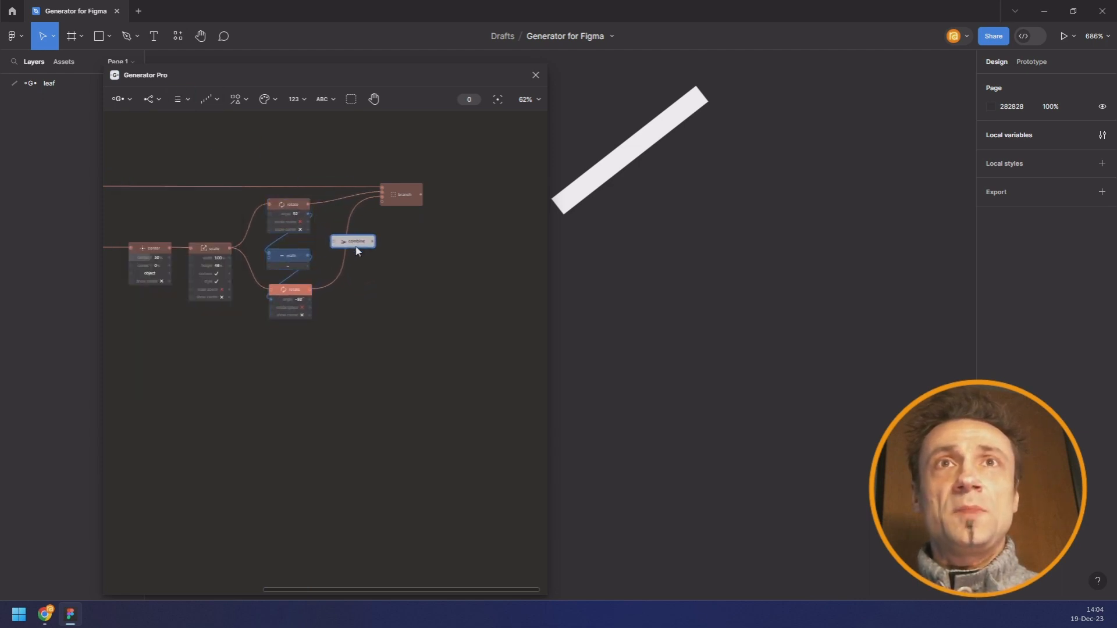
click(364, 268)
drag(312, 205, 362, 261)
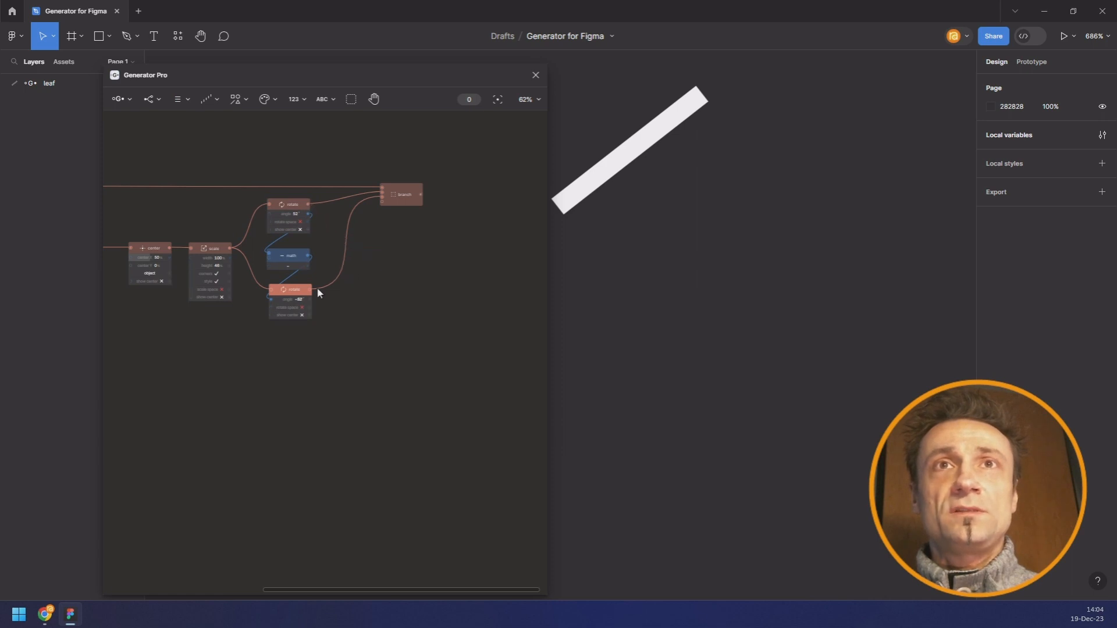
drag(309, 289, 357, 259)
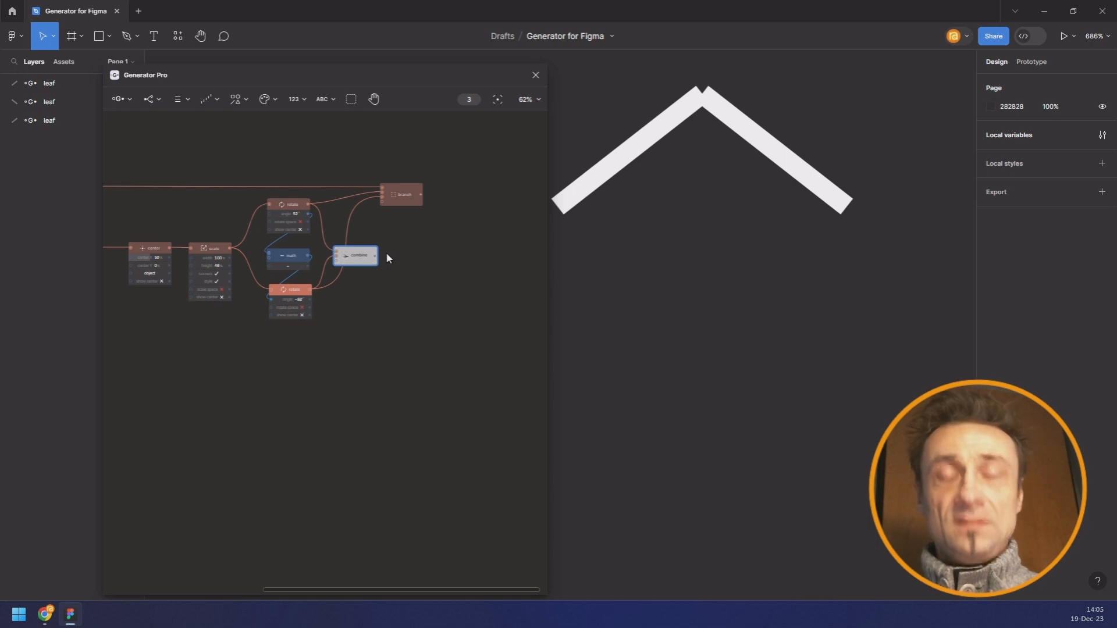
Step: Add a move node after combine, connect its output to the branch group in place of the rotates, and activate the branch farther out
key(ctrl+/)
text(move)
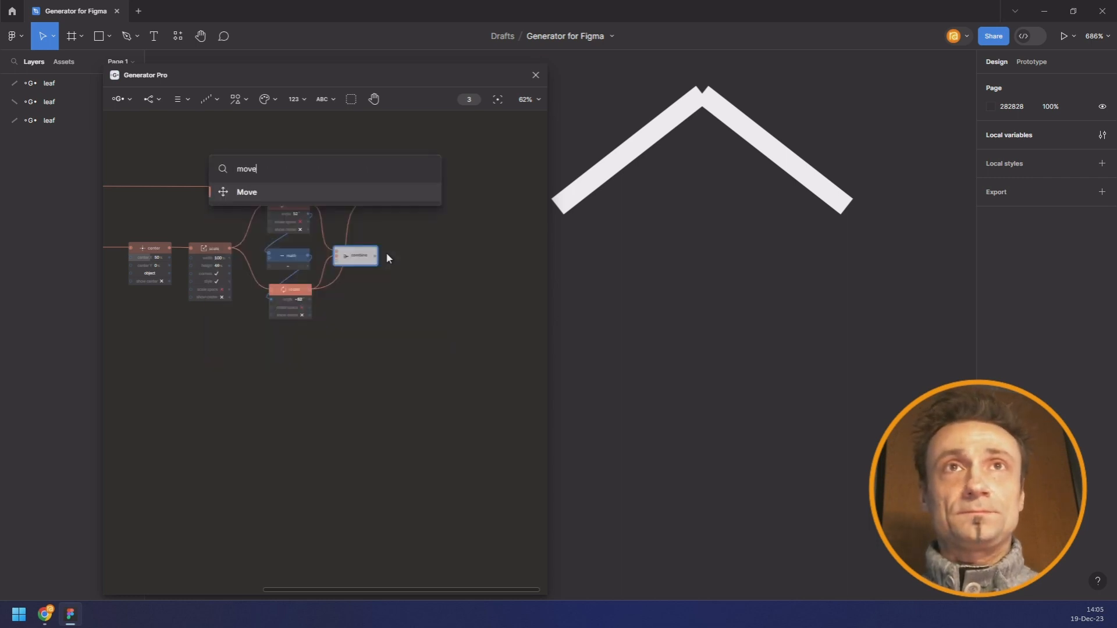
key(Return)
drag(412, 254, 384, 200)
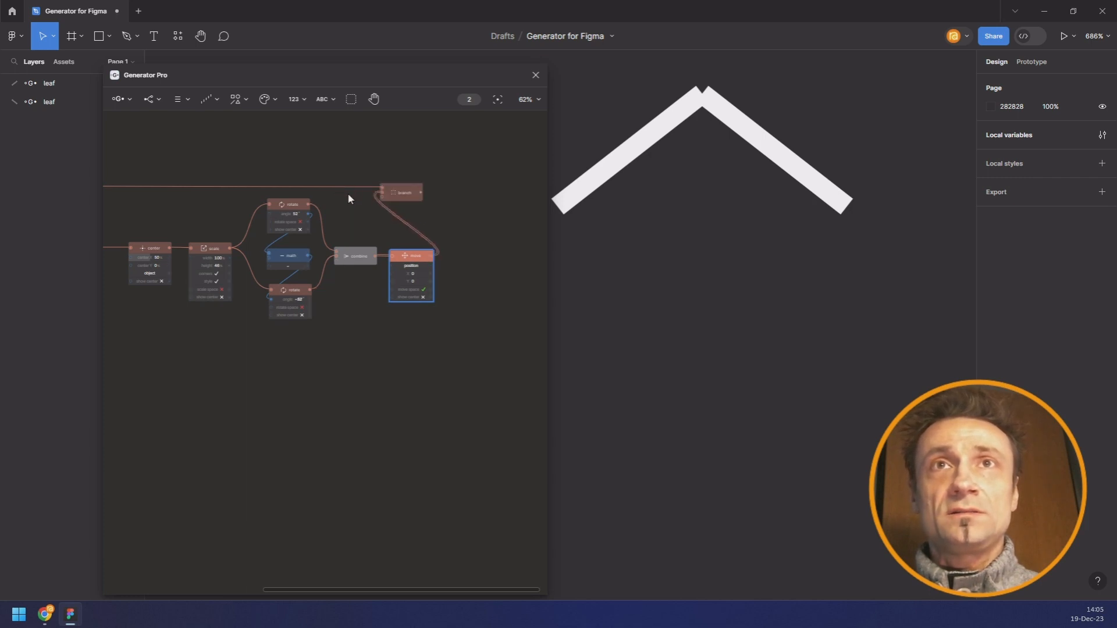
drag(407, 197, 495, 193)
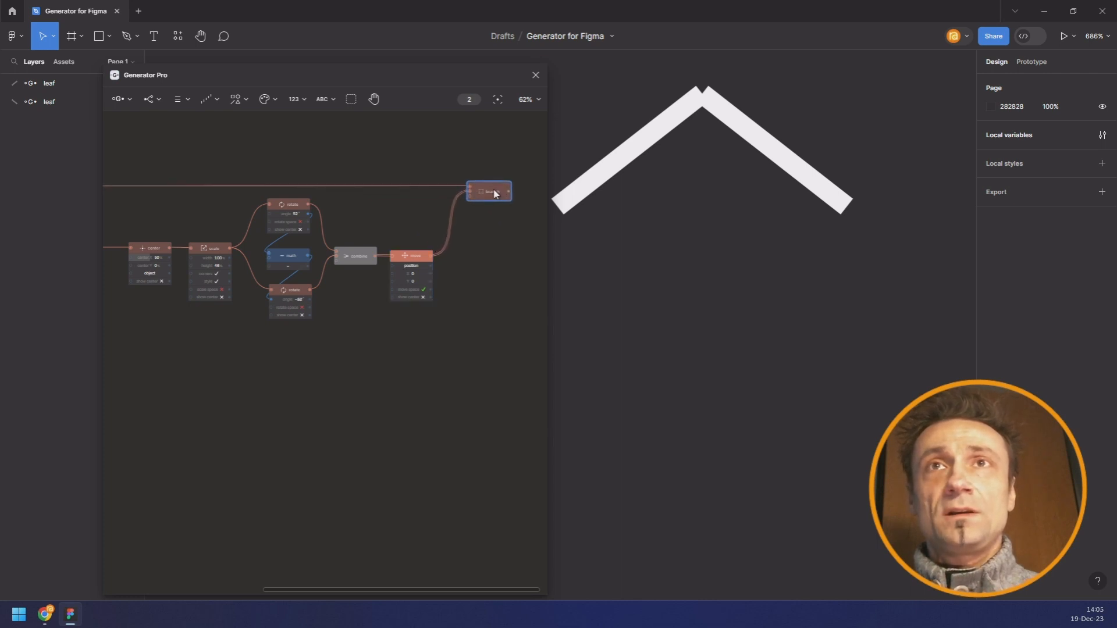
double_click(495, 193)
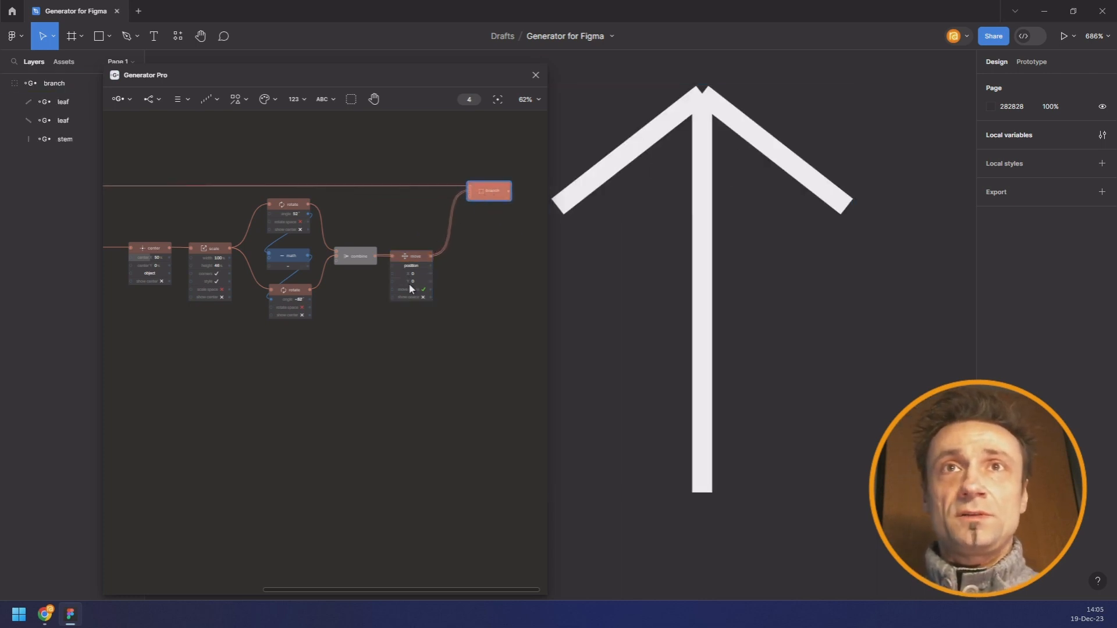
Step: Set the upper rotate node's angle to 41° and the move node's Y to 10
scroll(418, 279, up, 5)
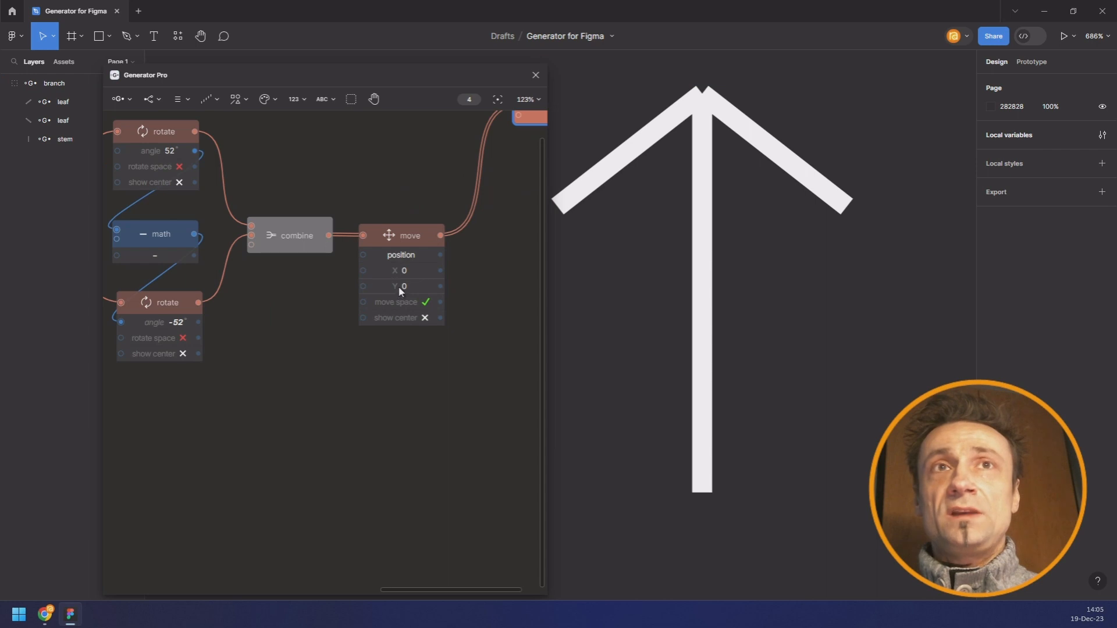
mouse_move(167, 153)
mouse_down()
mouse_move(152, 154)
mouse_move(163, 154)
mouse_up()
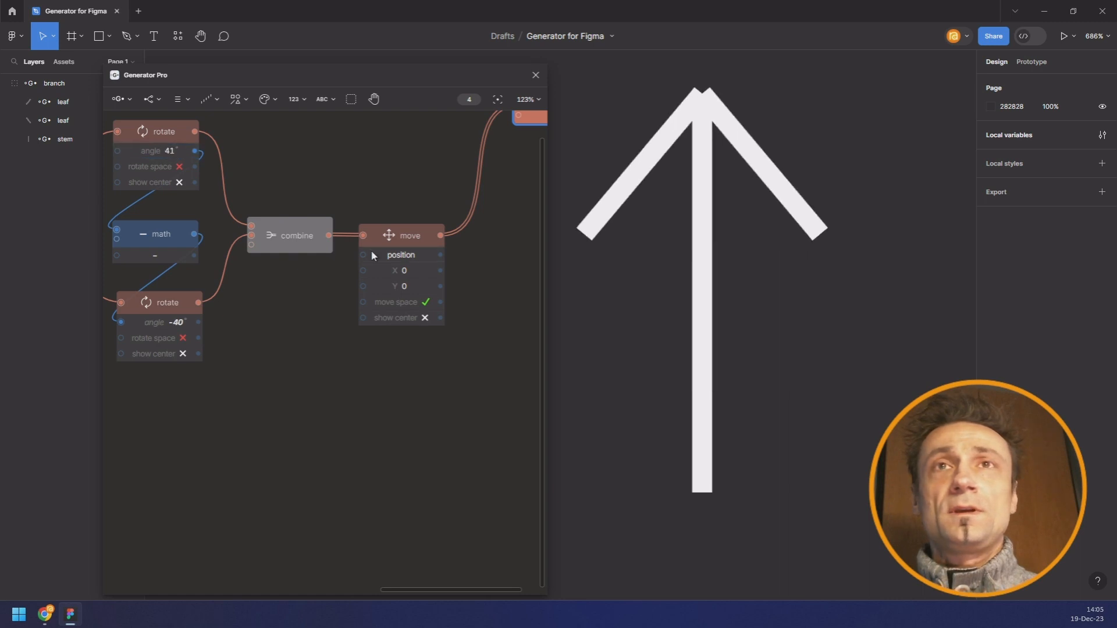
text(0)
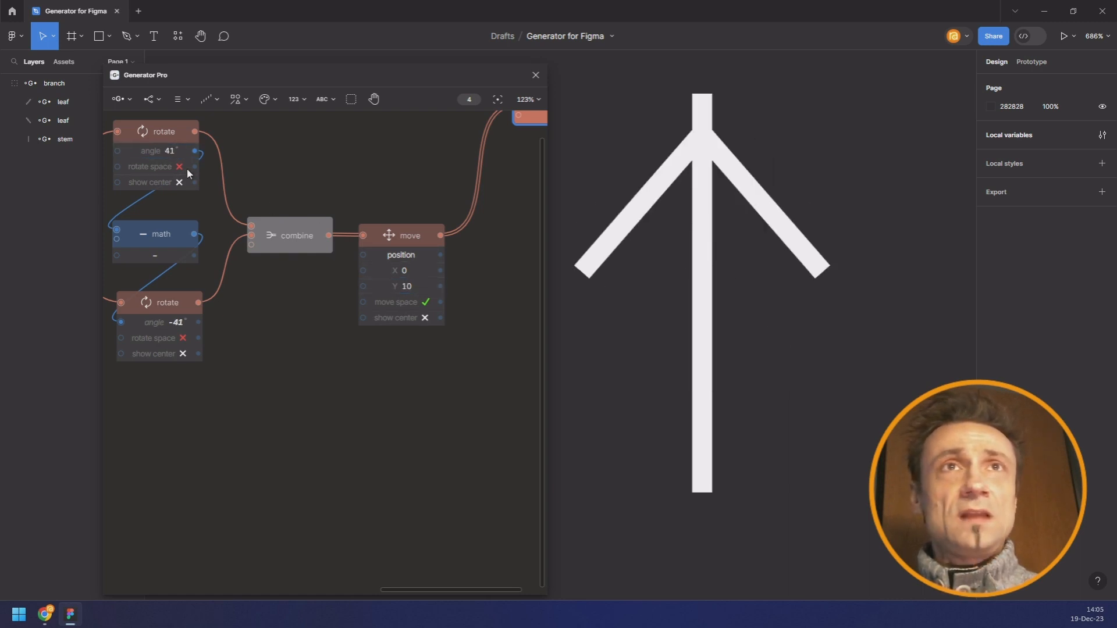
Step: Try an angle of 60° on the upper rotate node and settle on 46°
click(169, 150)
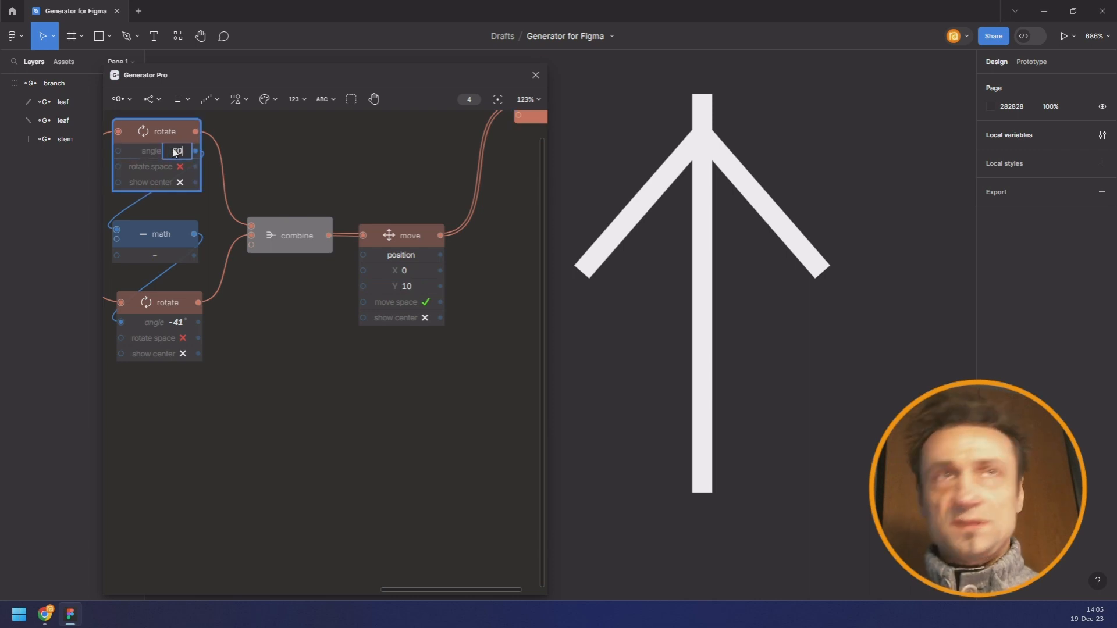
key(Return)
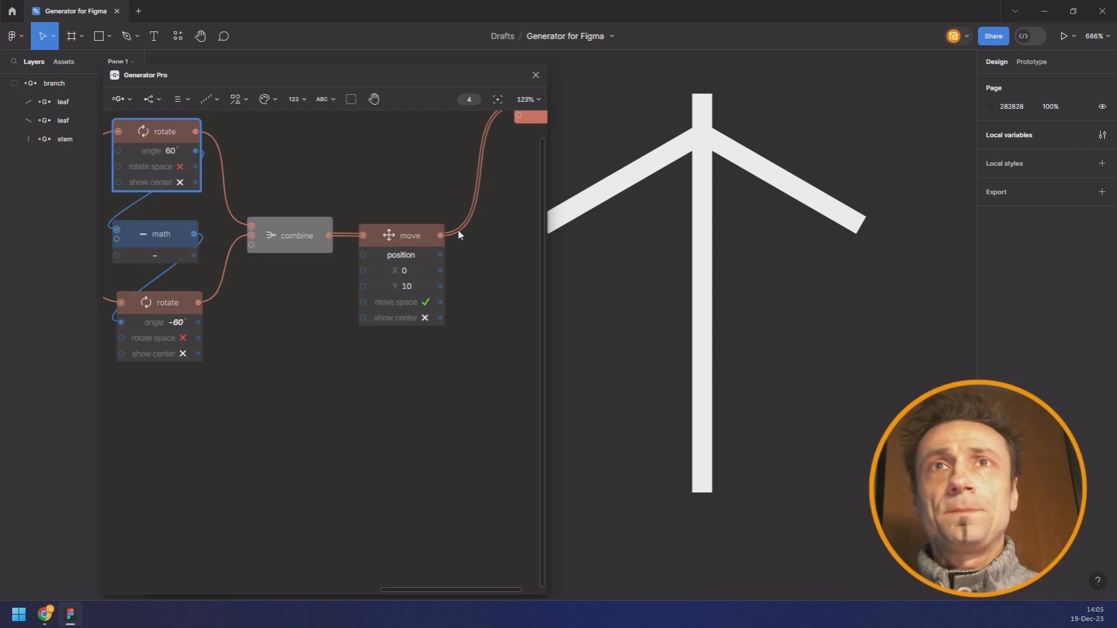
scroll(457, 229, down, 3)
drag(245, 176, 232, 177)
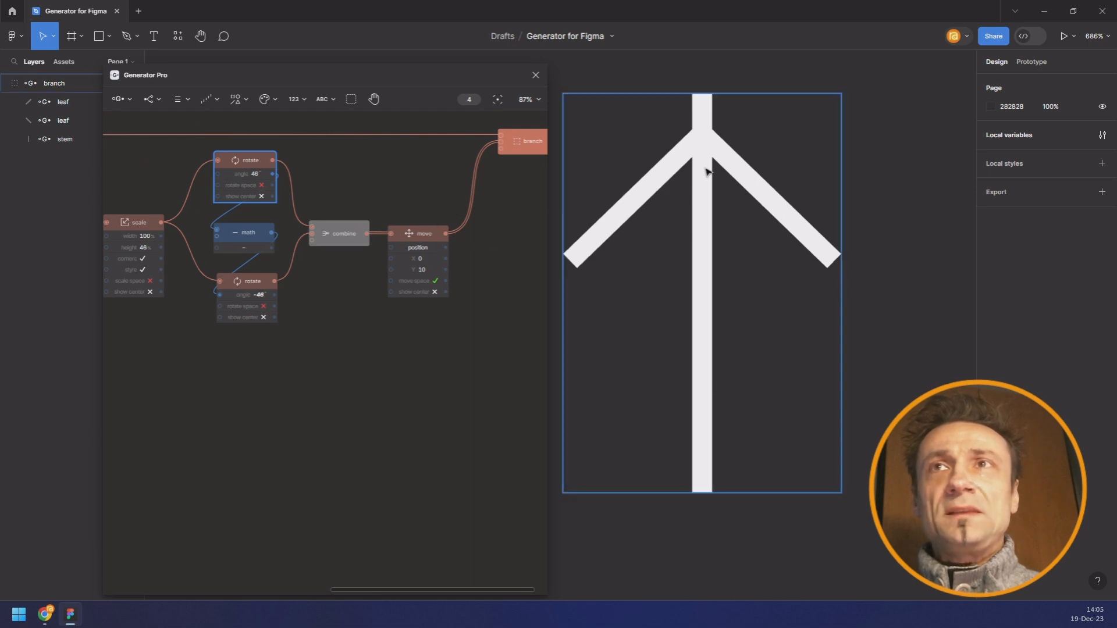
Step: Add a repeat node after the move node and connect its output to the branch group
drag(450, 204, 415, 225)
click(245, 100)
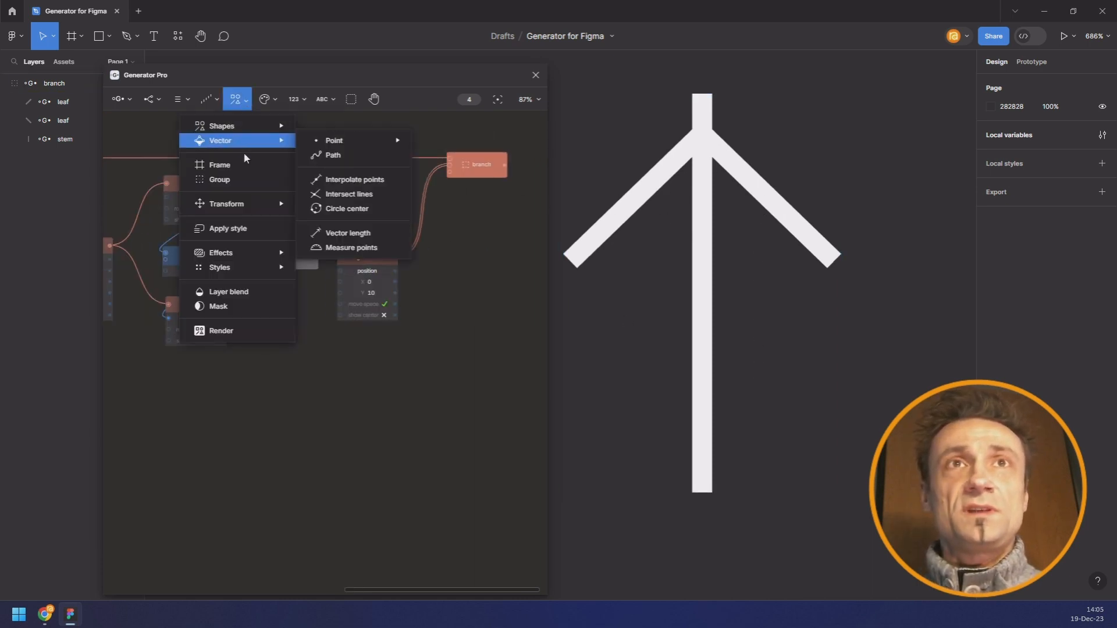
click(149, 104)
click(160, 140)
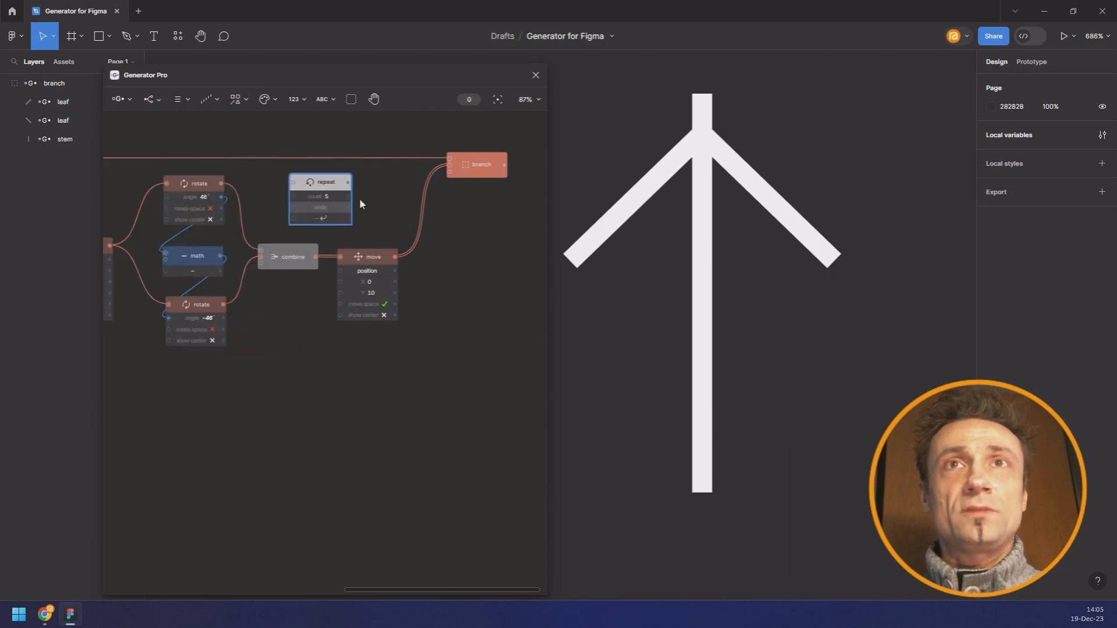
click(455, 235)
drag(417, 247, 450, 165)
drag(457, 236, 456, 257)
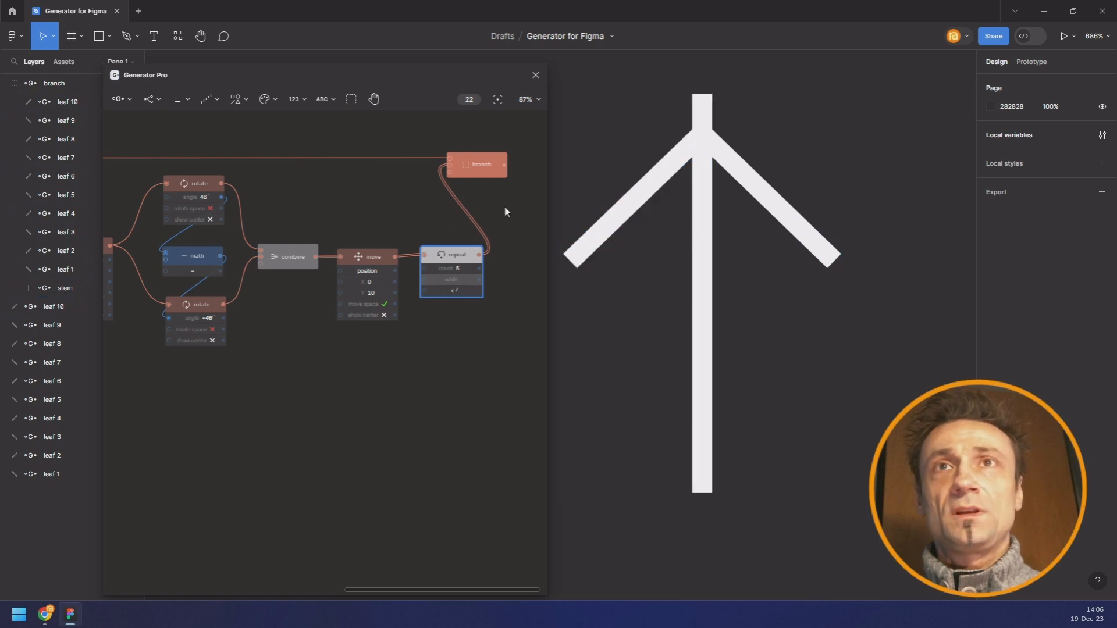
double_click(459, 259)
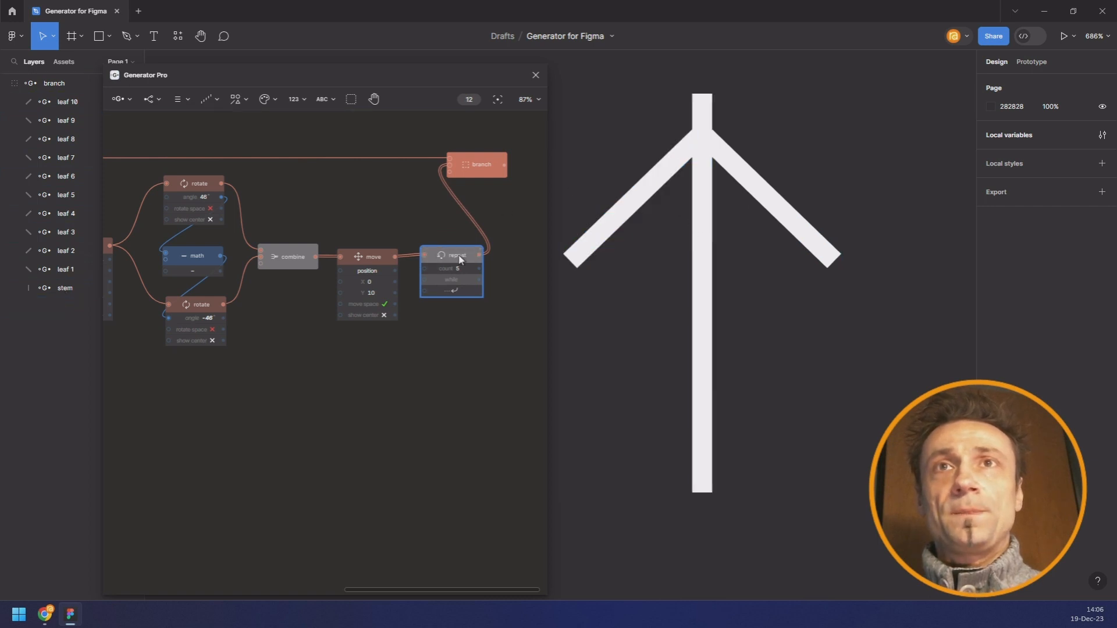
Step: Set the repeat count to 3 and shift the branch node farther from the repeat node
scroll(465, 266, down, 2)
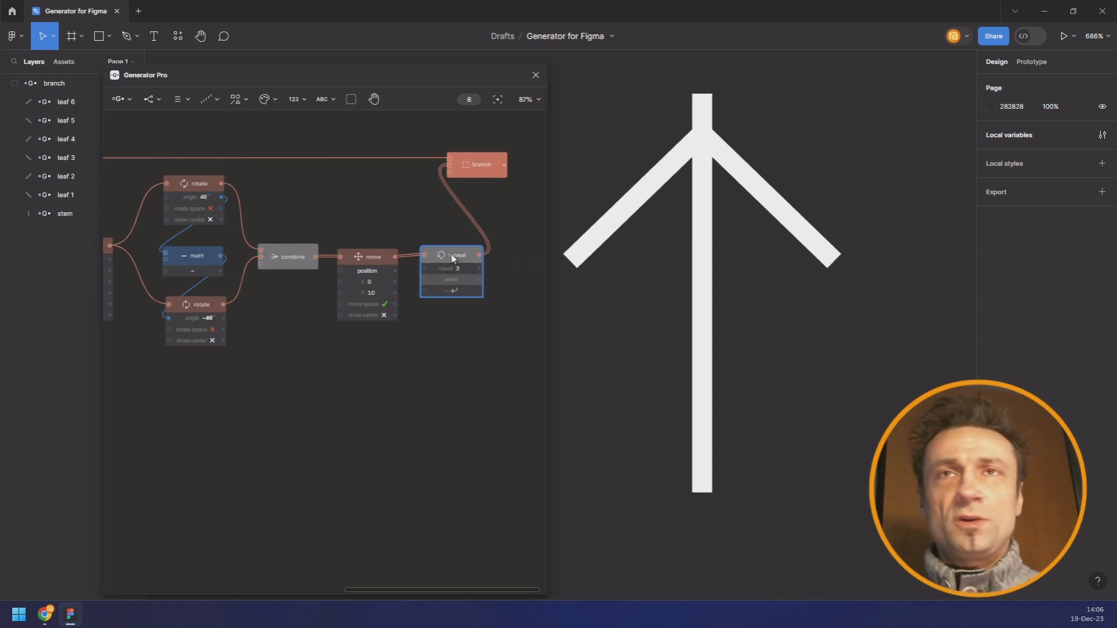
drag(453, 259, 450, 262)
drag(439, 201, 310, 202)
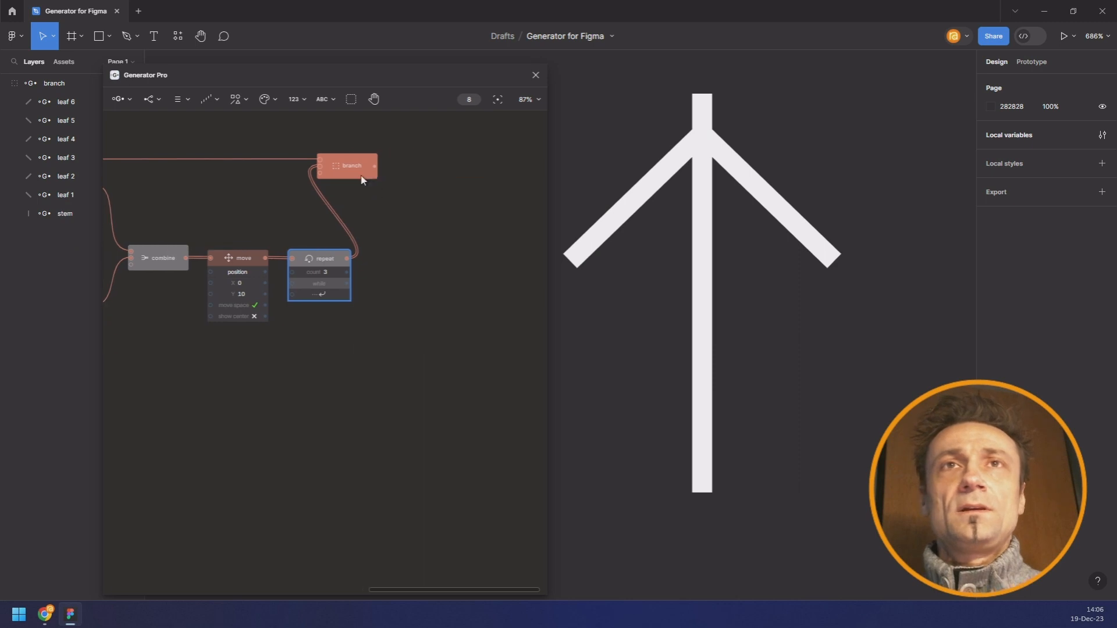
drag(352, 165, 439, 167)
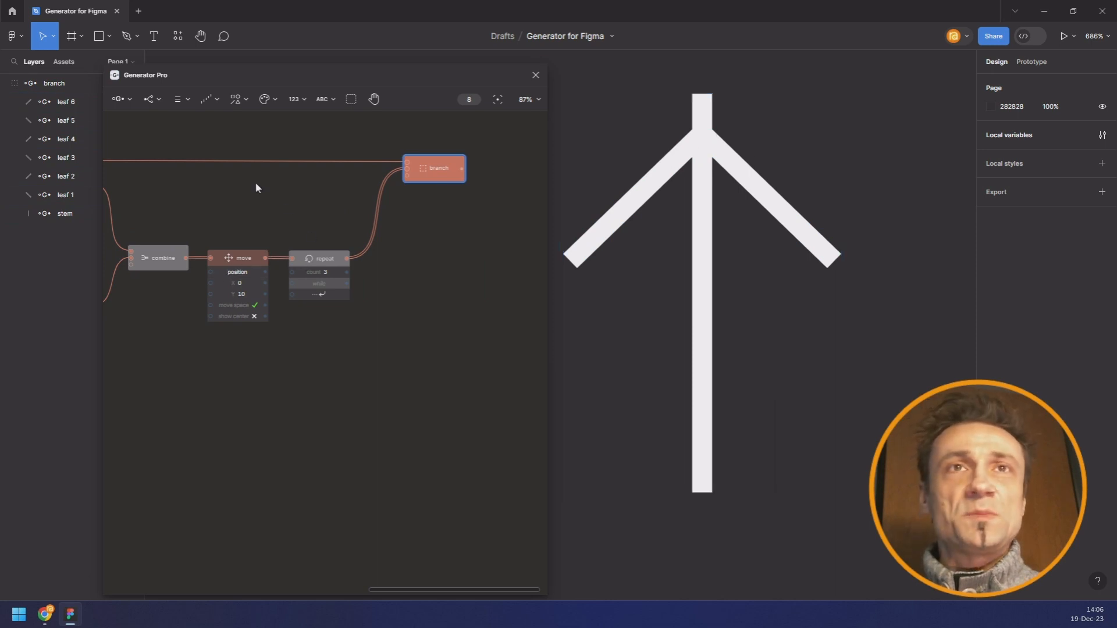
Step: Add a sequence node feeding the move node's Y, with start set to 10 and add set to 24
click(208, 100)
click(204, 126)
drag(241, 206, 168, 342)
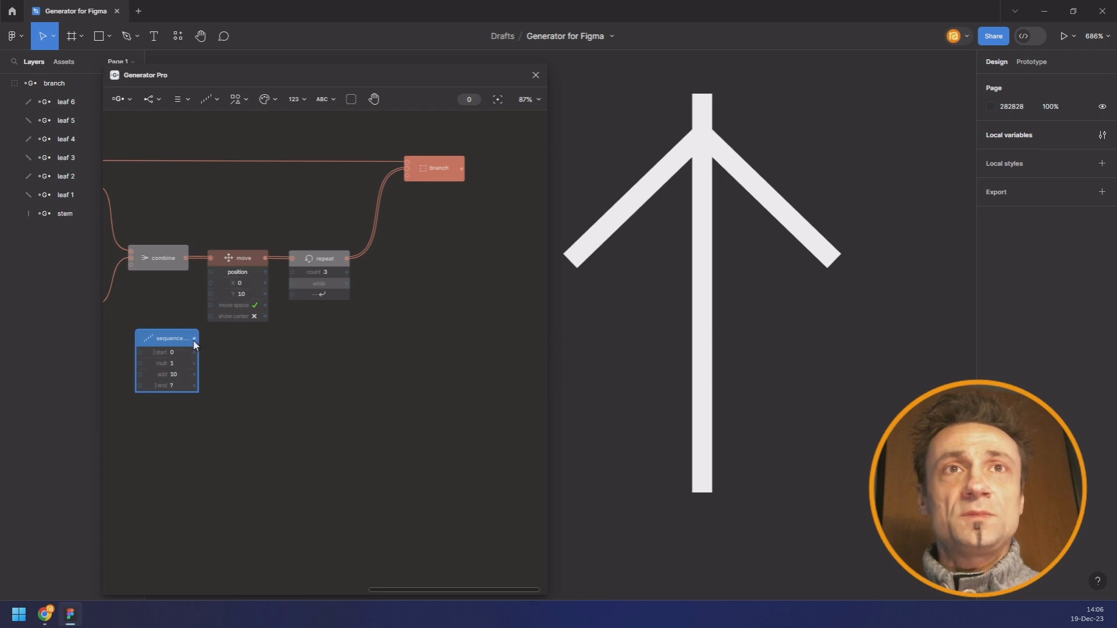
drag(204, 290, 213, 299)
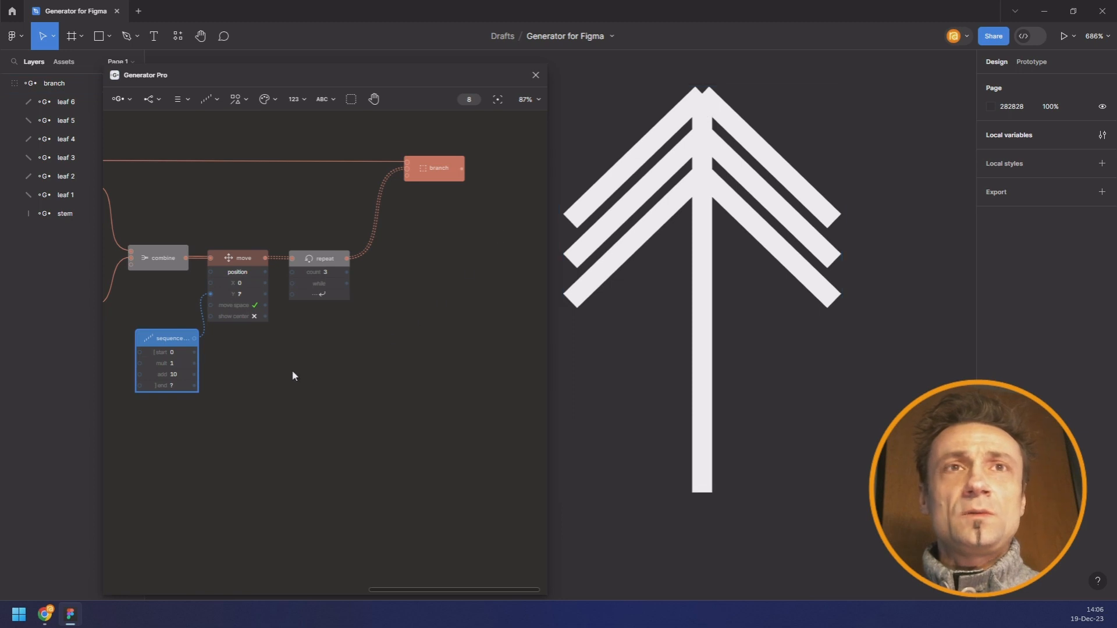
drag(297, 364, 337, 346)
drag(218, 339, 238, 356)
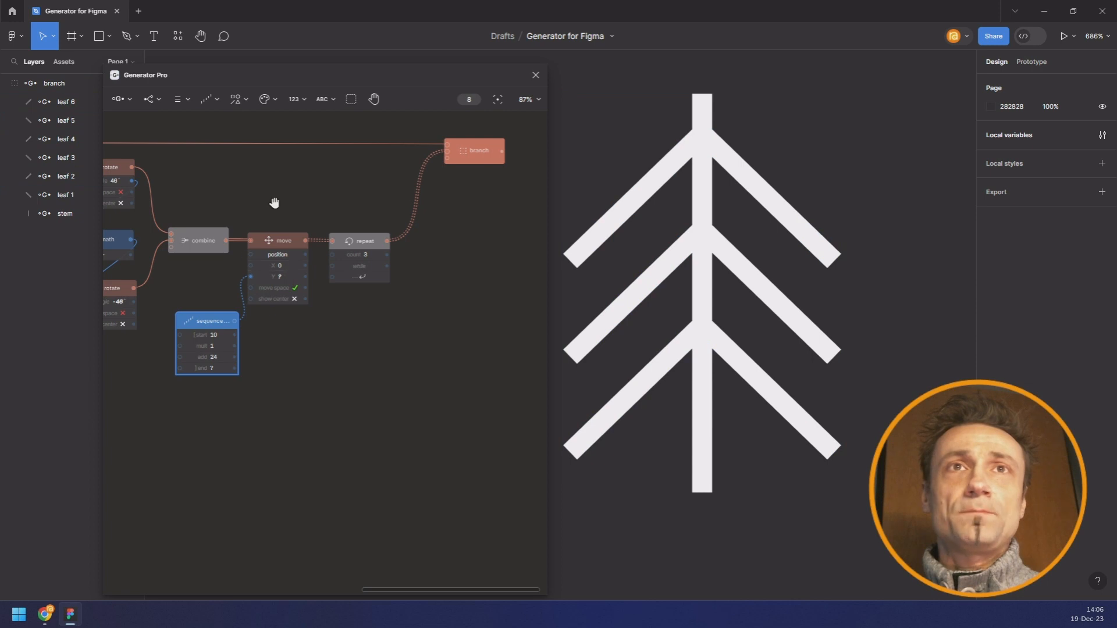
Step: Highlight the upper rotate node in blue and set its angle to 45°
drag(274, 202, 356, 200)
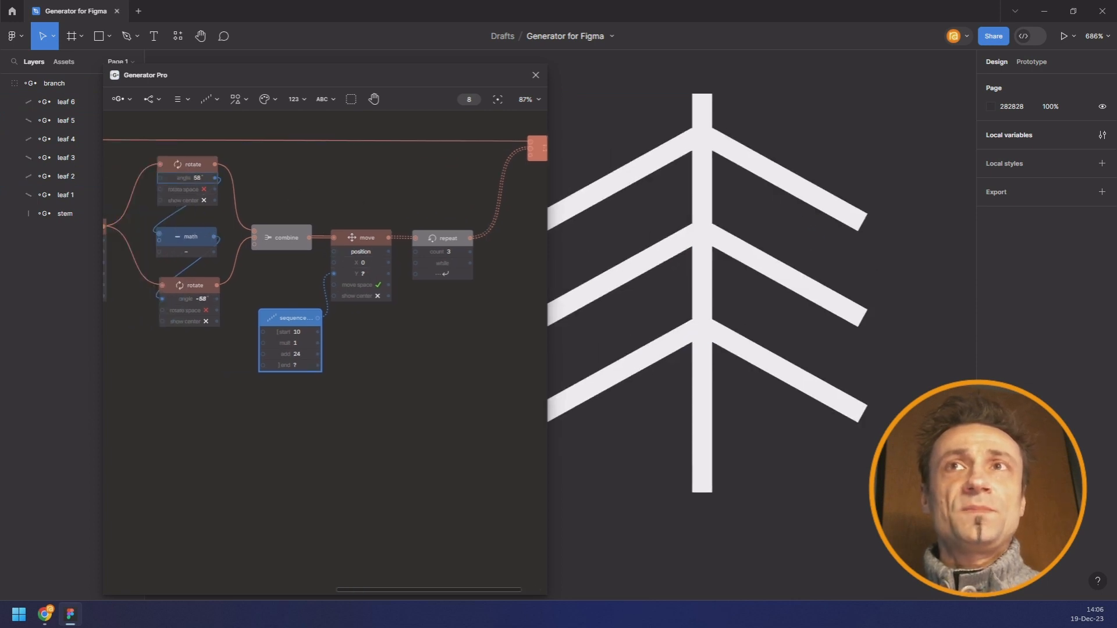
right_click(180, 163)
mouse_move(253, 241)
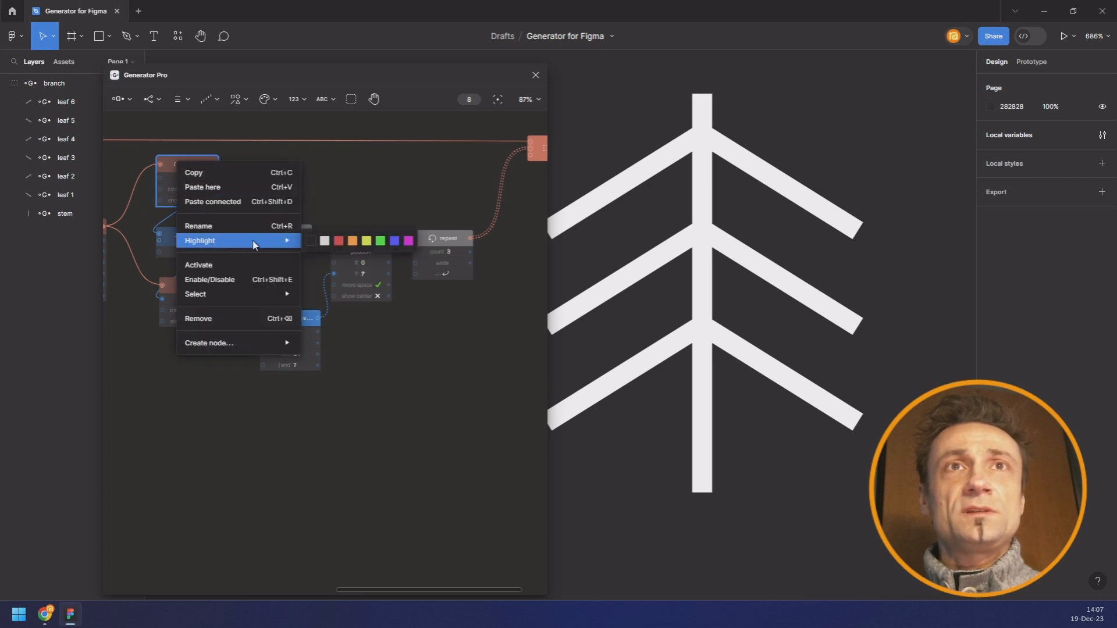
click(394, 241)
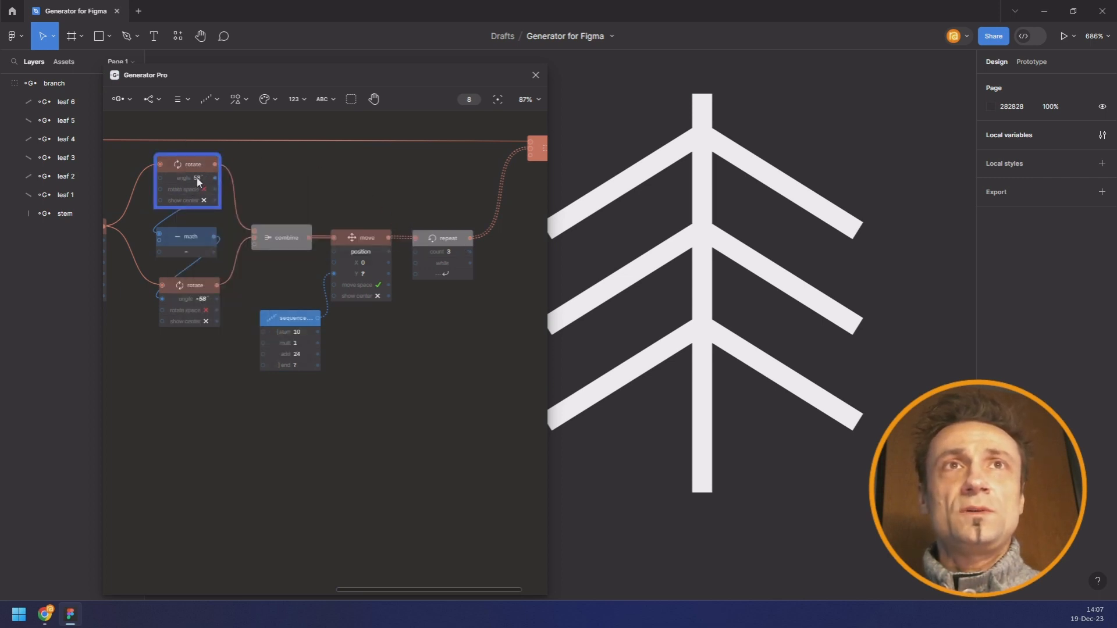
mouse_move(198, 179)
mouse_down()
mouse_move(207, 179)
mouse_move(197, 178)
mouse_up()
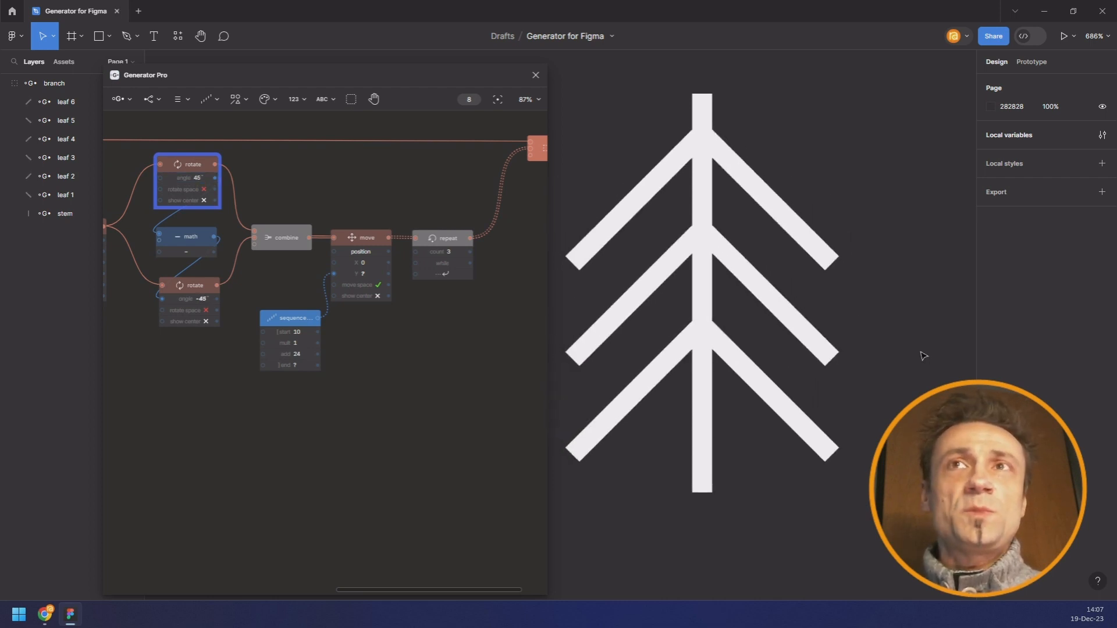
Step: Add a rotate node after the branch node, shift it farther away, and set its angle to 13°
scroll(335, 218, down, 3)
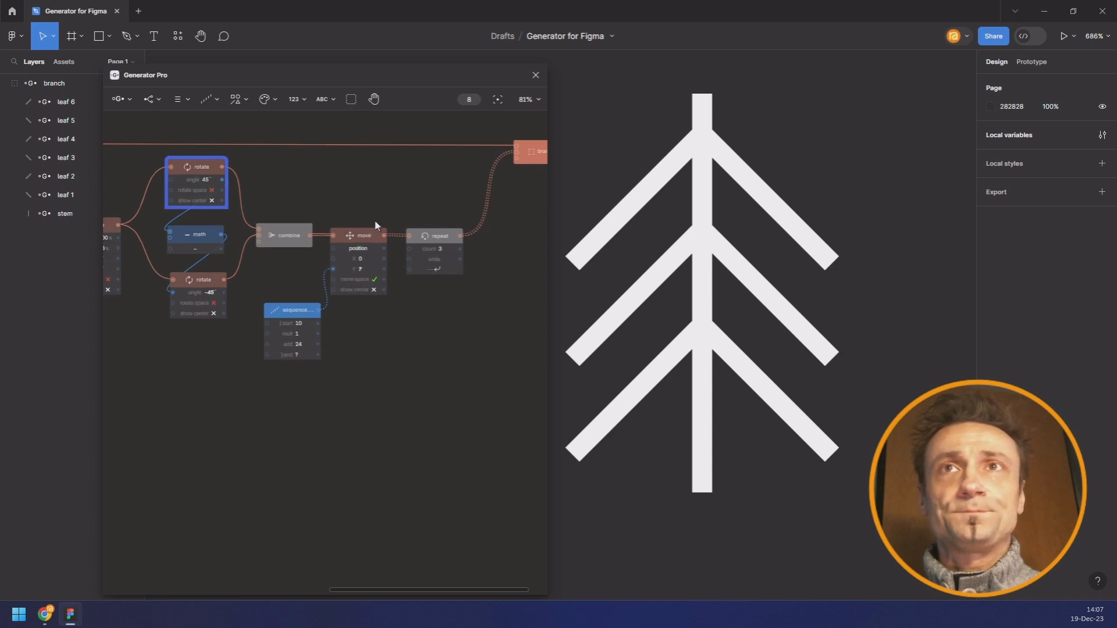
drag(447, 226, 250, 278)
click(305, 228)
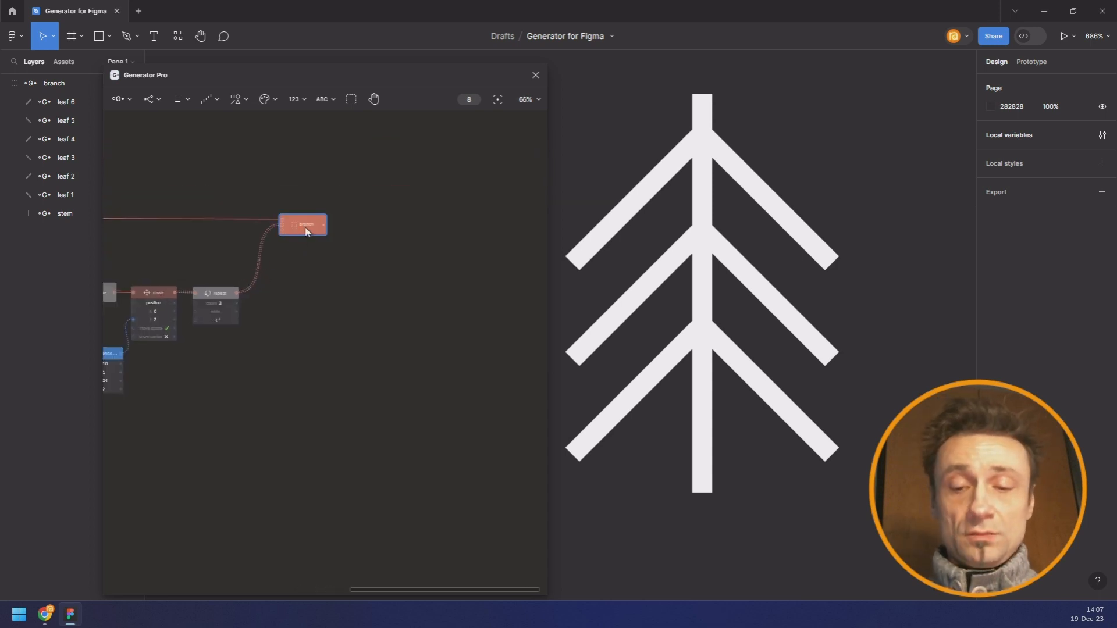
key(ctrl+slash)
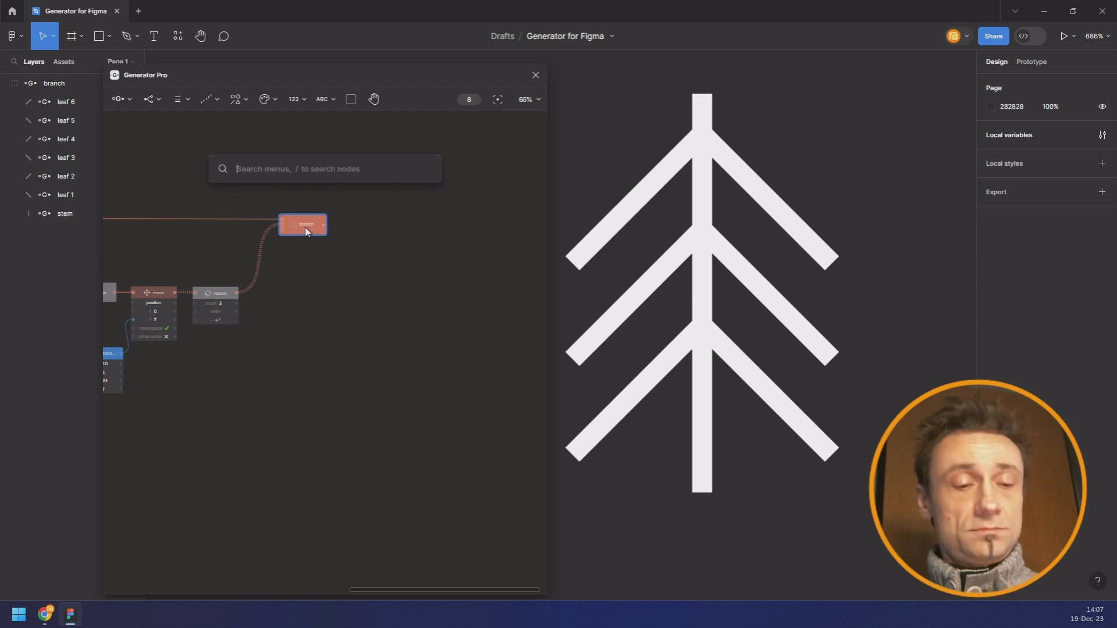
text(rota)
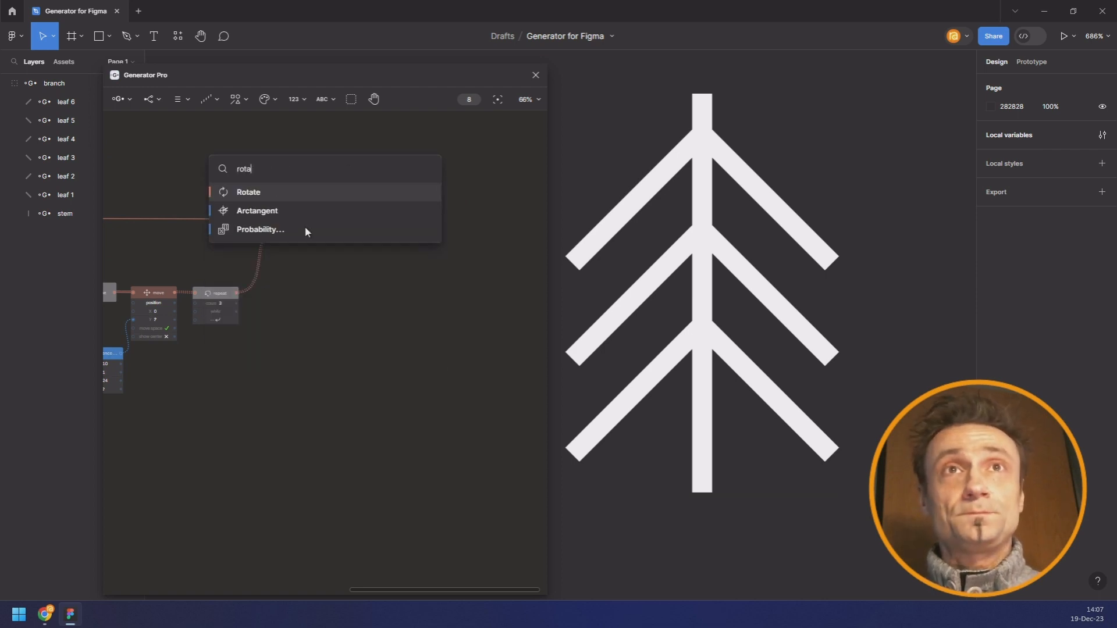
key(Return)
drag(383, 220, 487, 236)
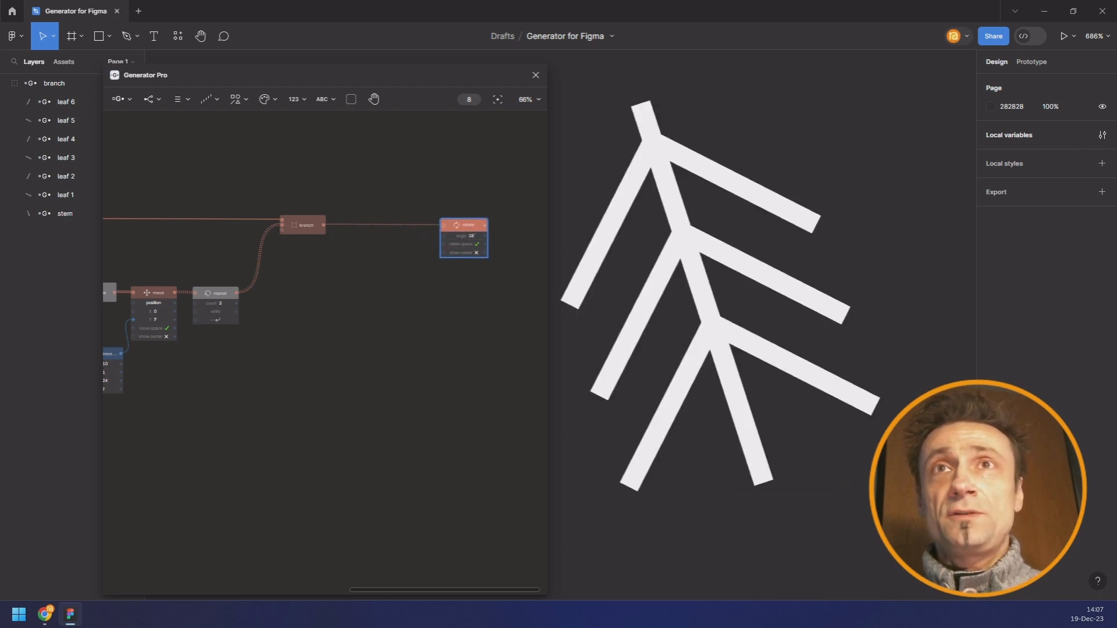
Step: Insert a center node between the branch and rotate nodes, with center X at 50% and center Y at 0%
click(307, 223)
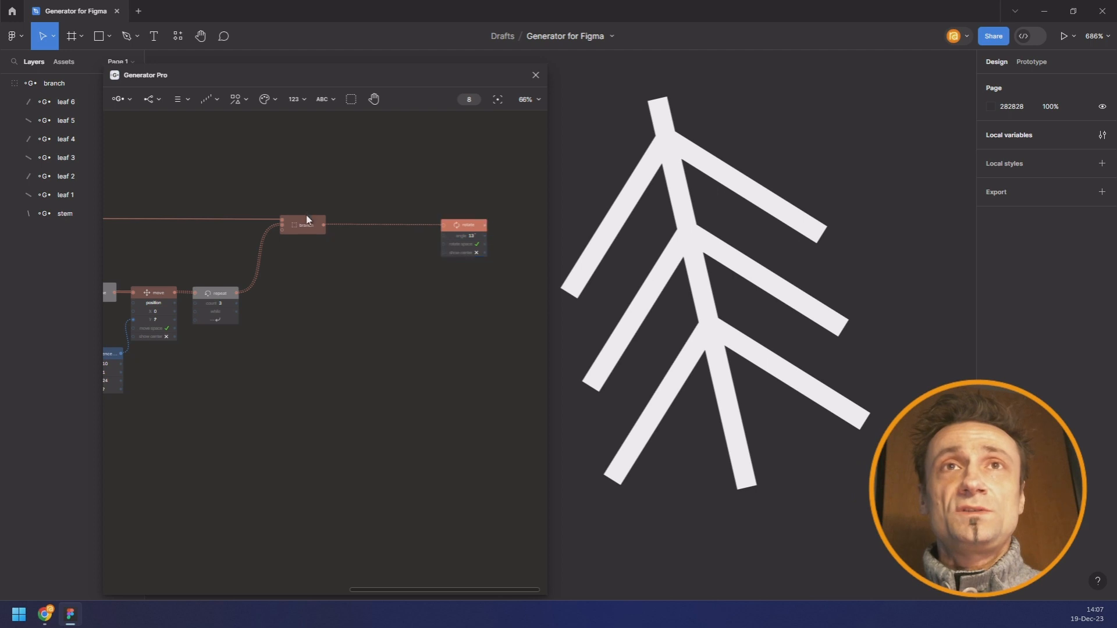
key(space)
text(cel)
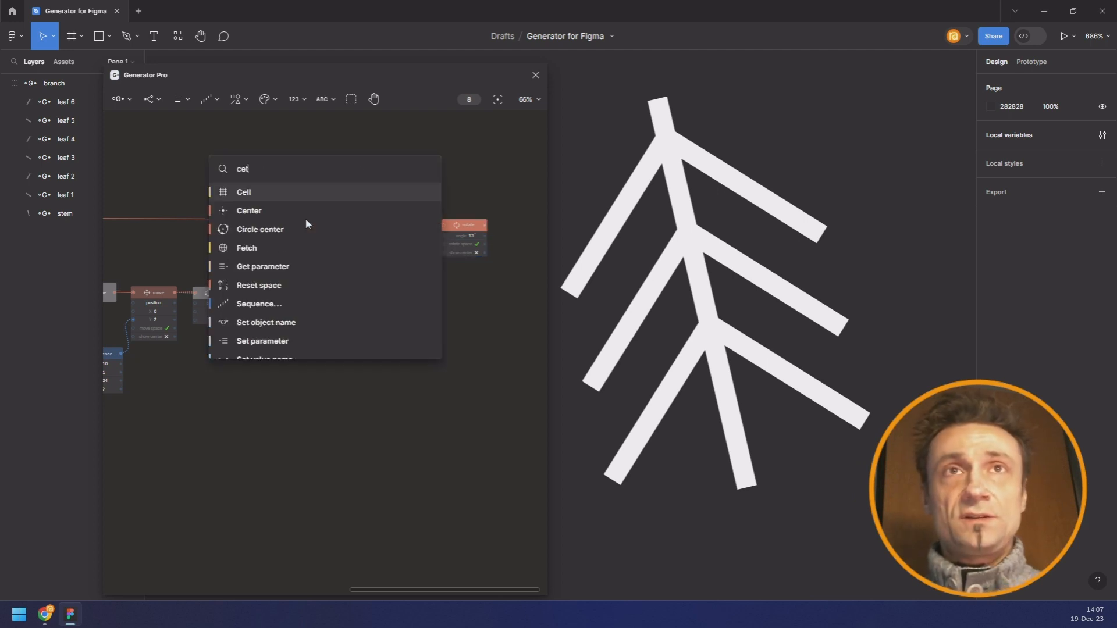
click(306, 218)
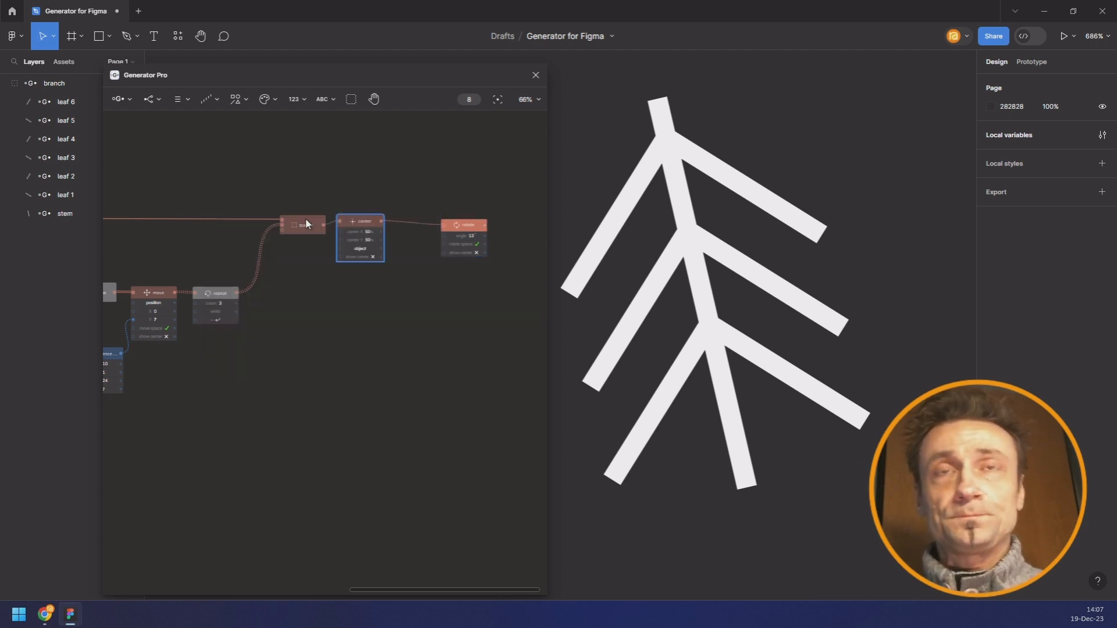
drag(368, 232, 190, 200)
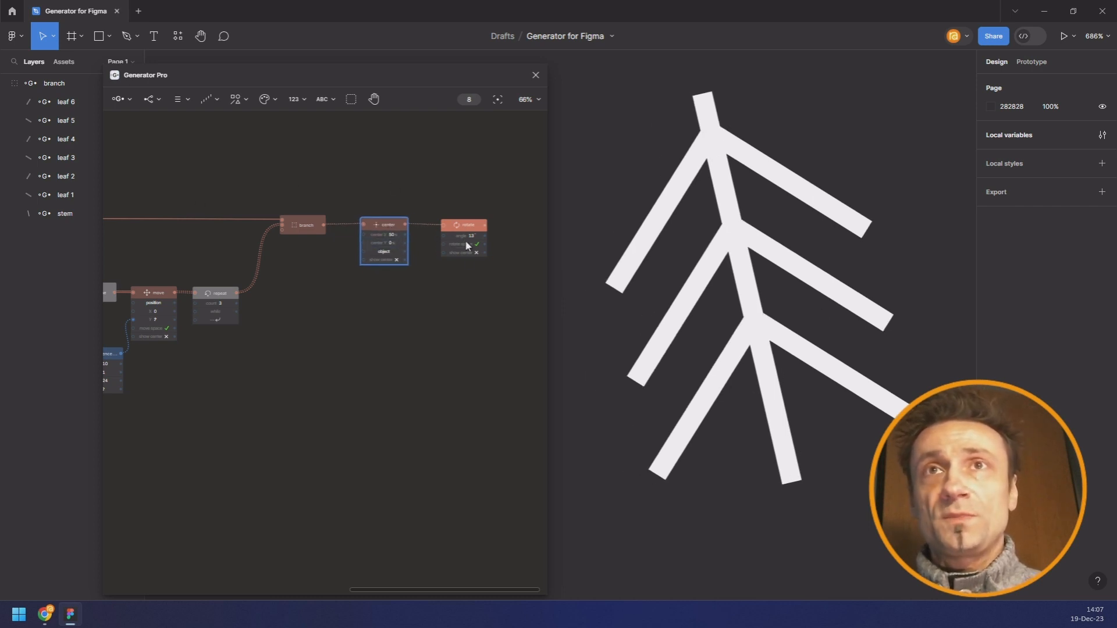
Step: Try the show center option on the center and rotate nodes, leaving it on only for the rotate node
scroll(469, 252, up, 5)
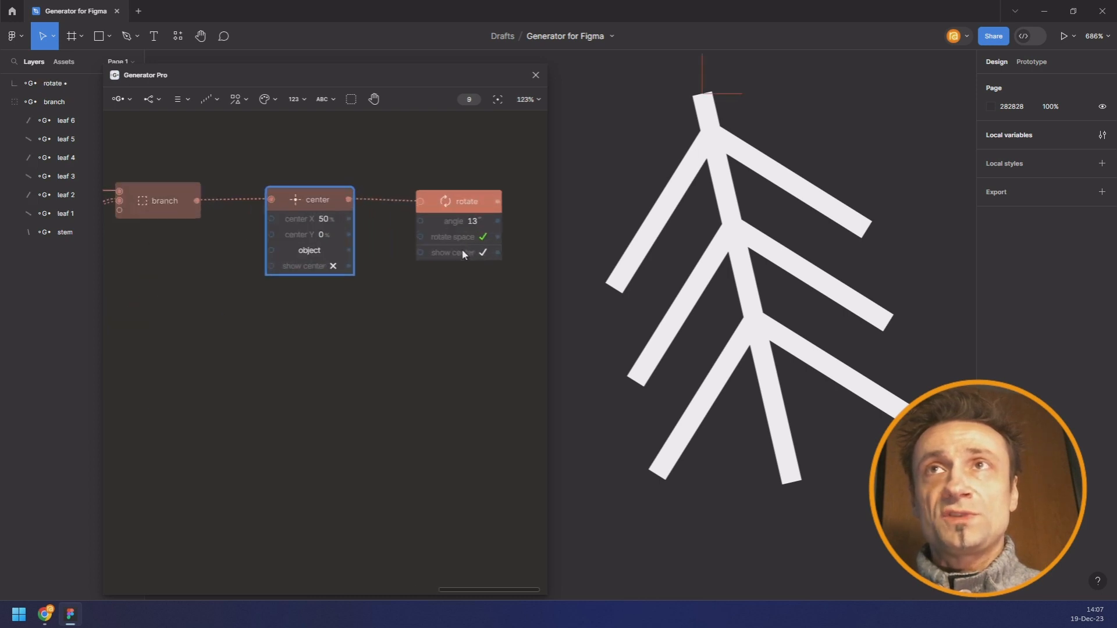
click(466, 183)
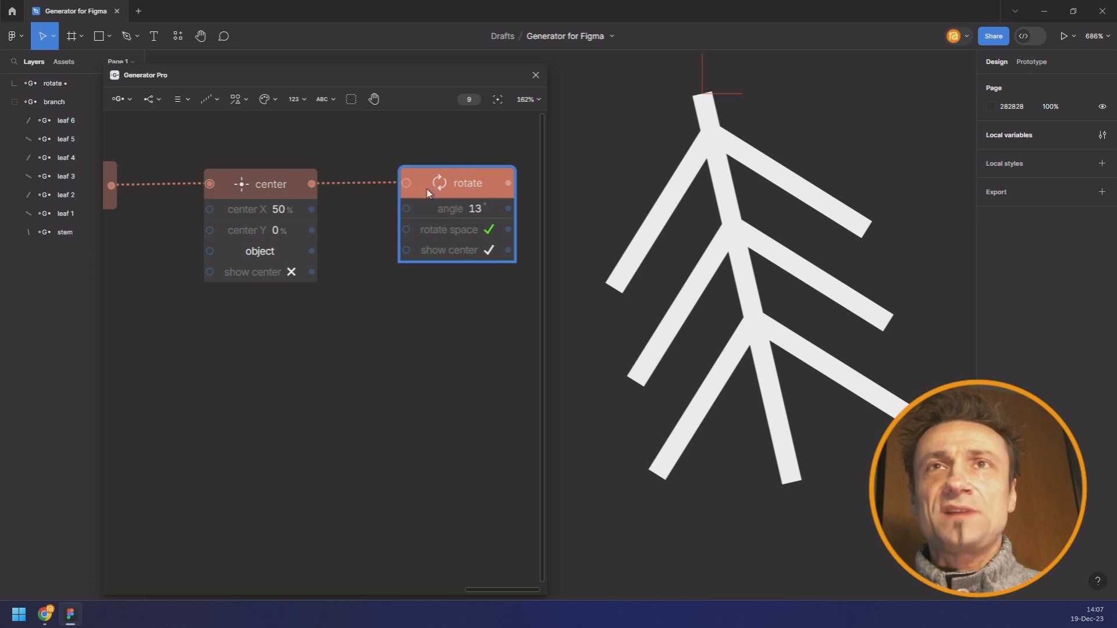
click(291, 272)
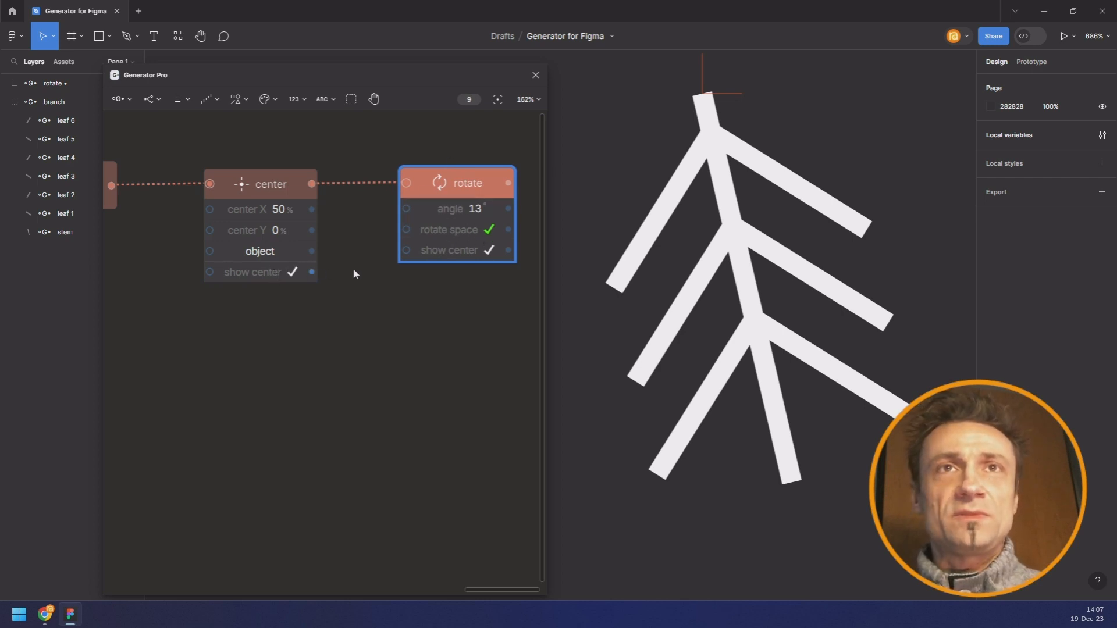
click(465, 252)
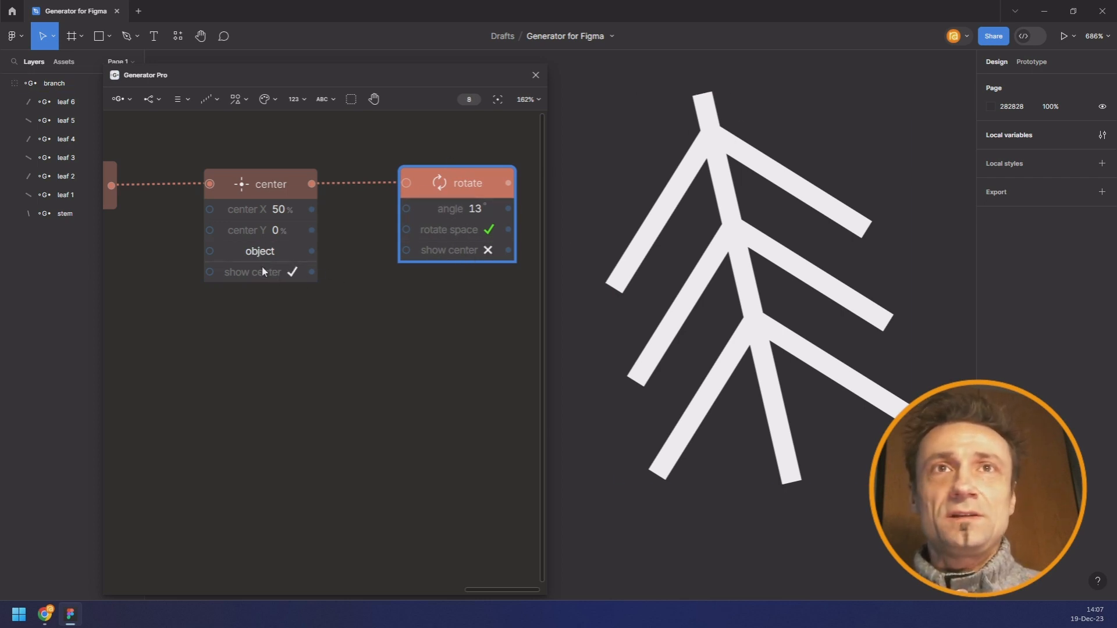
click(291, 272)
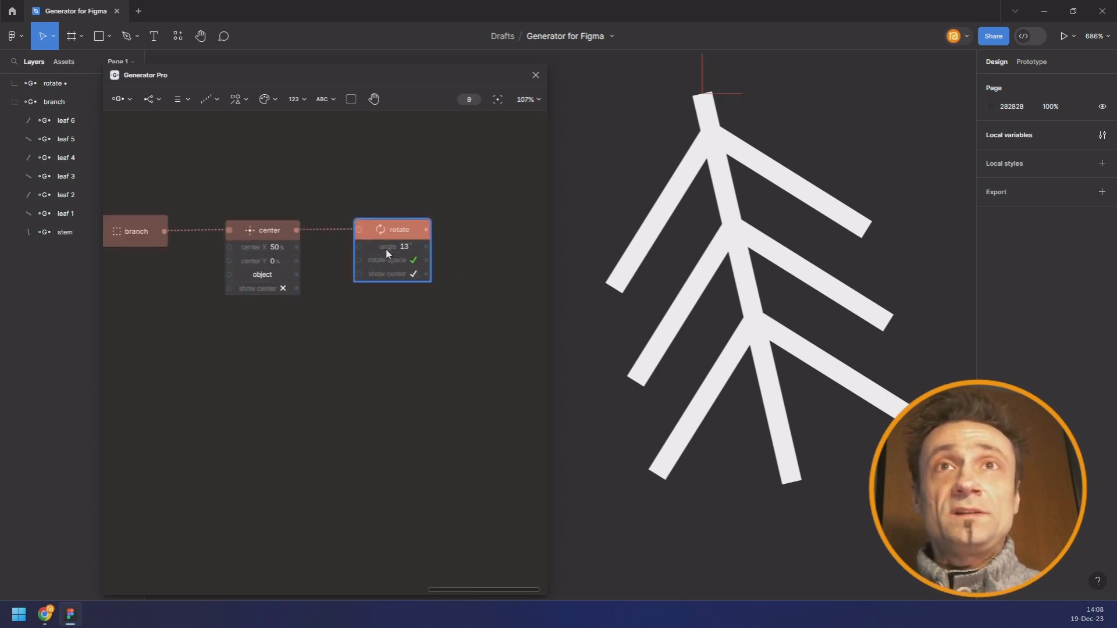
Step: Set the branch's rotate node angle to 0° and activate that node
mouse_move(386, 250)
mouse_down()
mouse_move(373, 249)
mouse_move(395, 246)
mouse_up()
key(a)
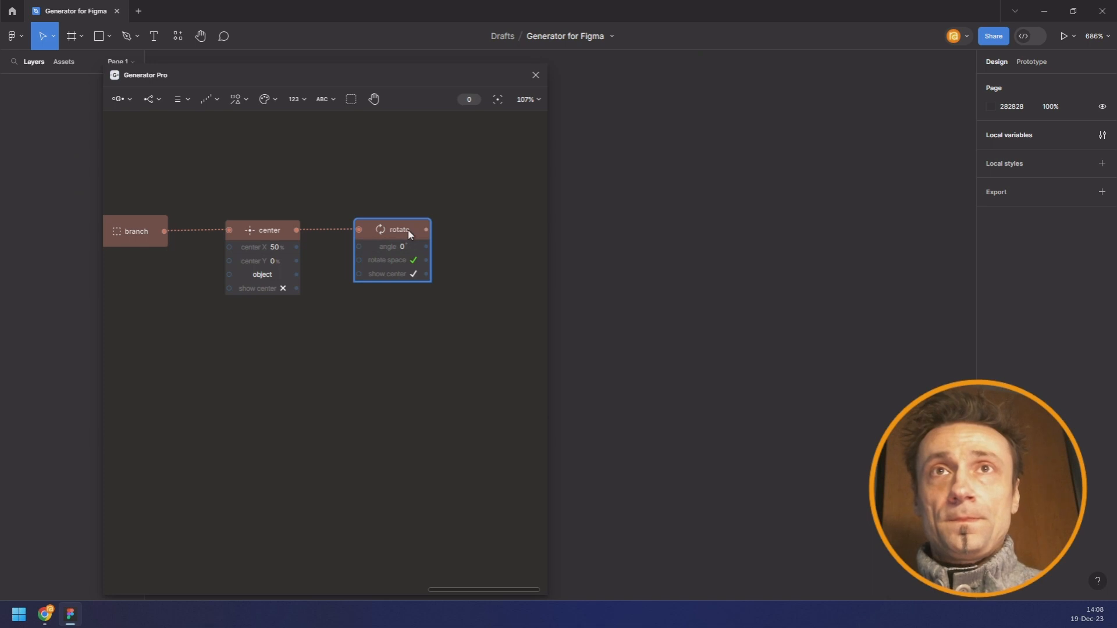
double_click(408, 231)
Step: Add a repeat node after the branch's rotate node, shift it farther away, and set its count to 6
scroll(341, 212, down, 7)
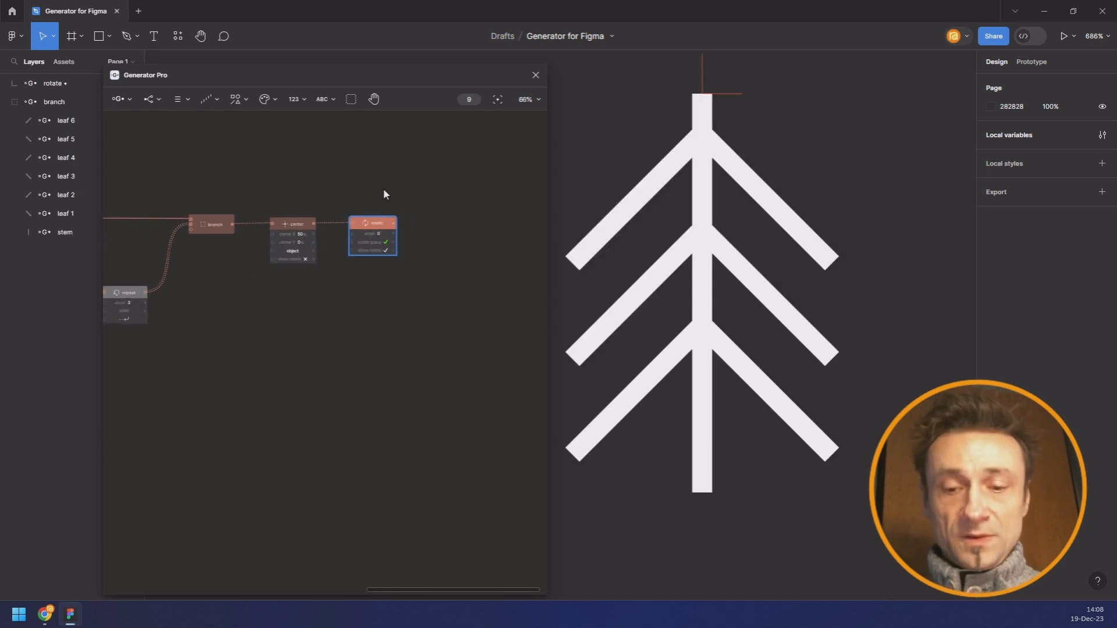
key(Tab)
text(rep)
key(Return)
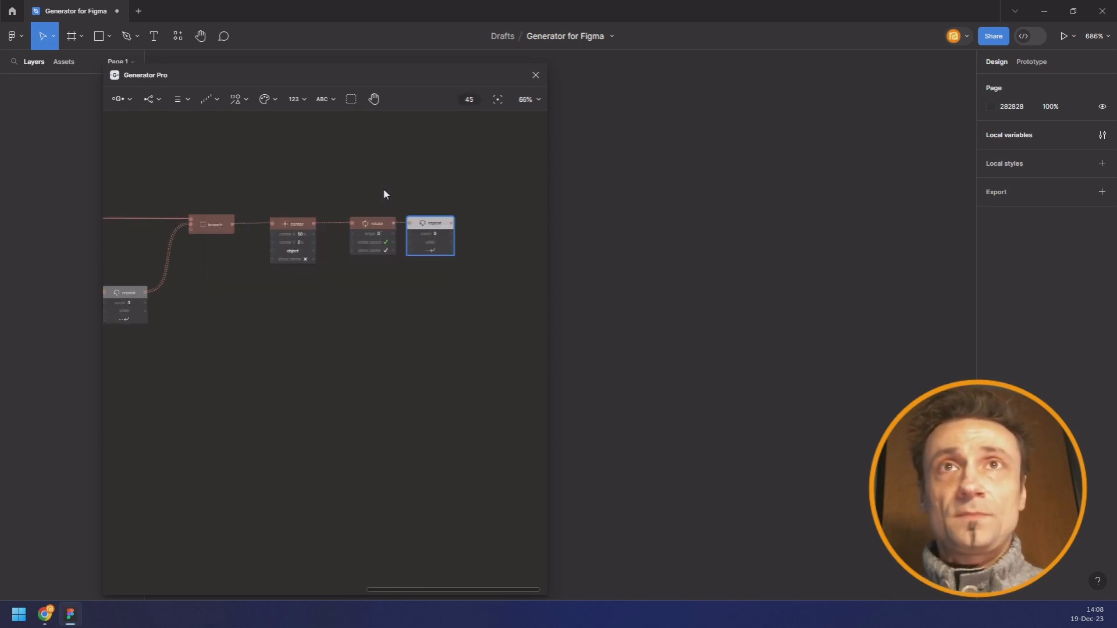
drag(436, 225, 465, 230)
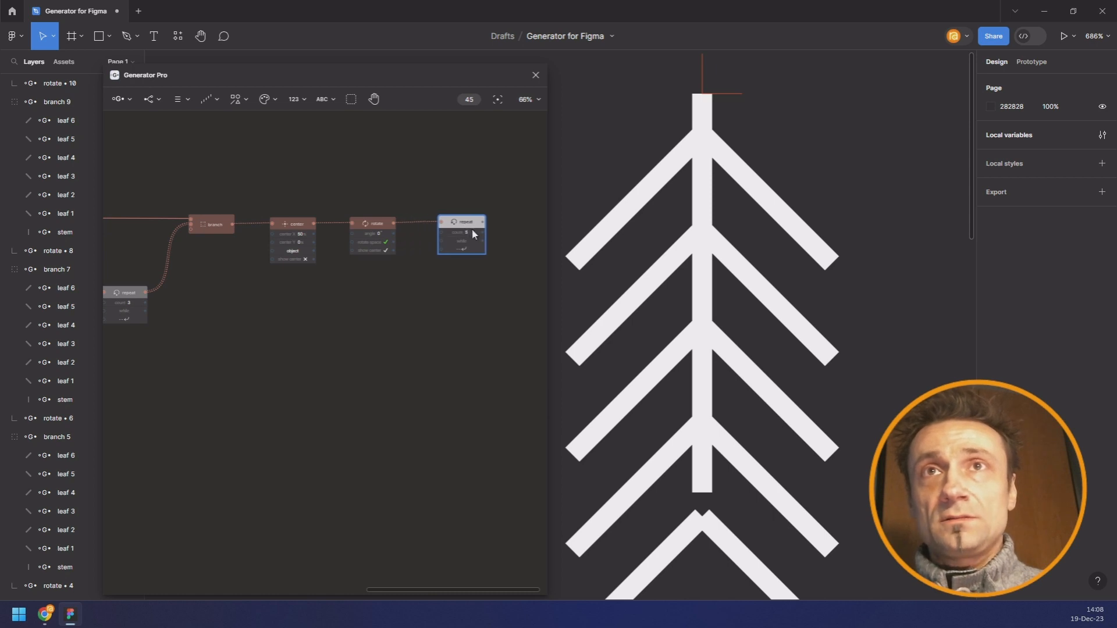
scroll(471, 229, up, 4)
click(475, 234)
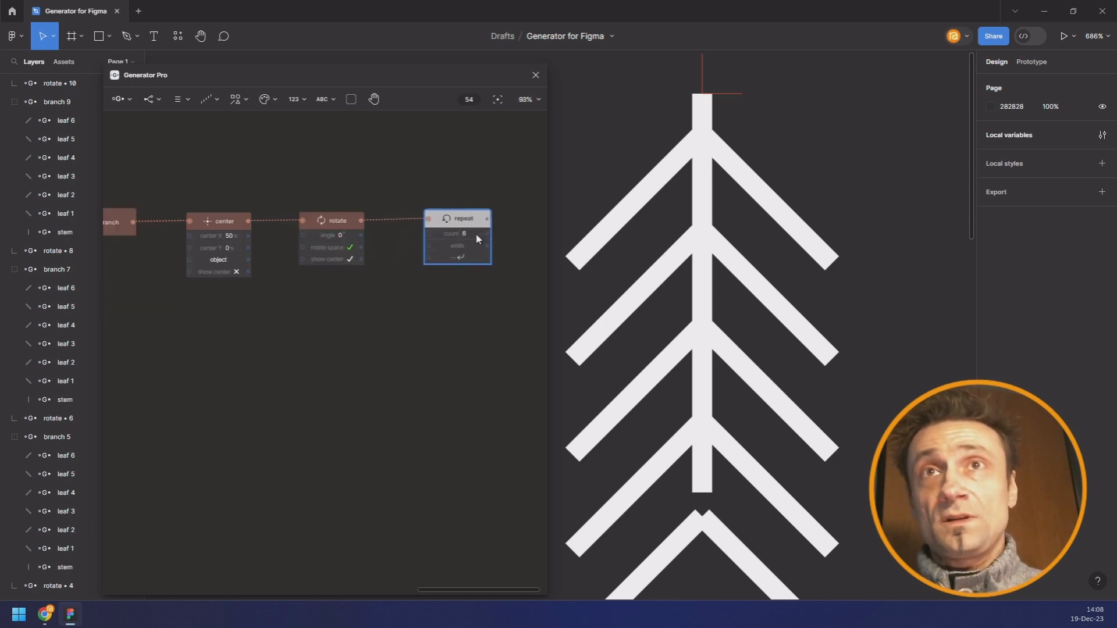
scroll(478, 234, up, 5)
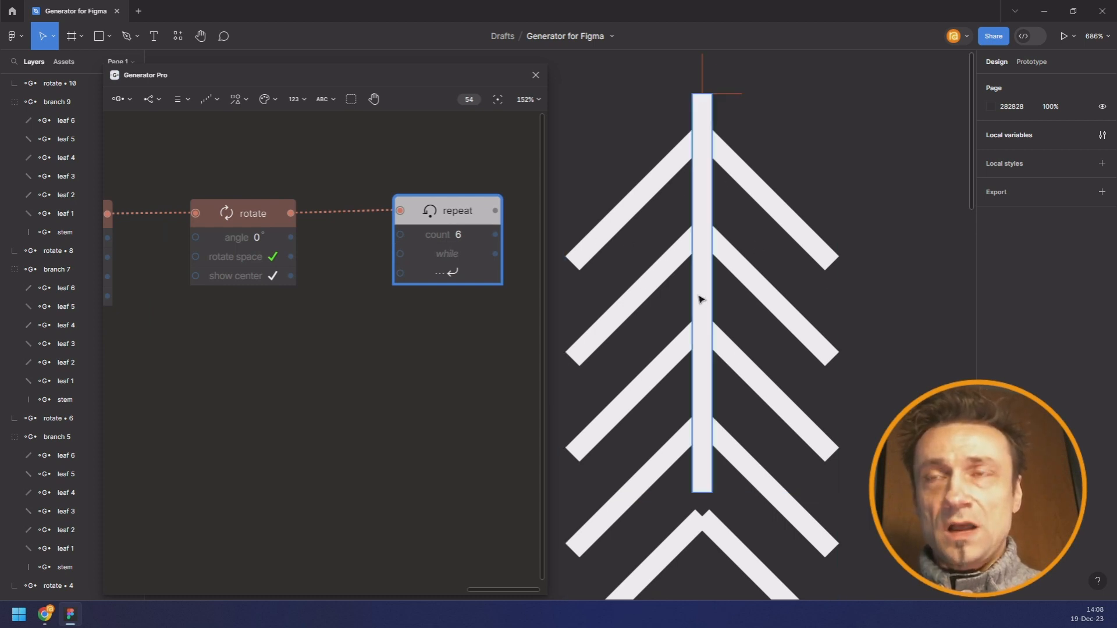
scroll(700, 299, down, 5)
scroll(700, 299, down, 2)
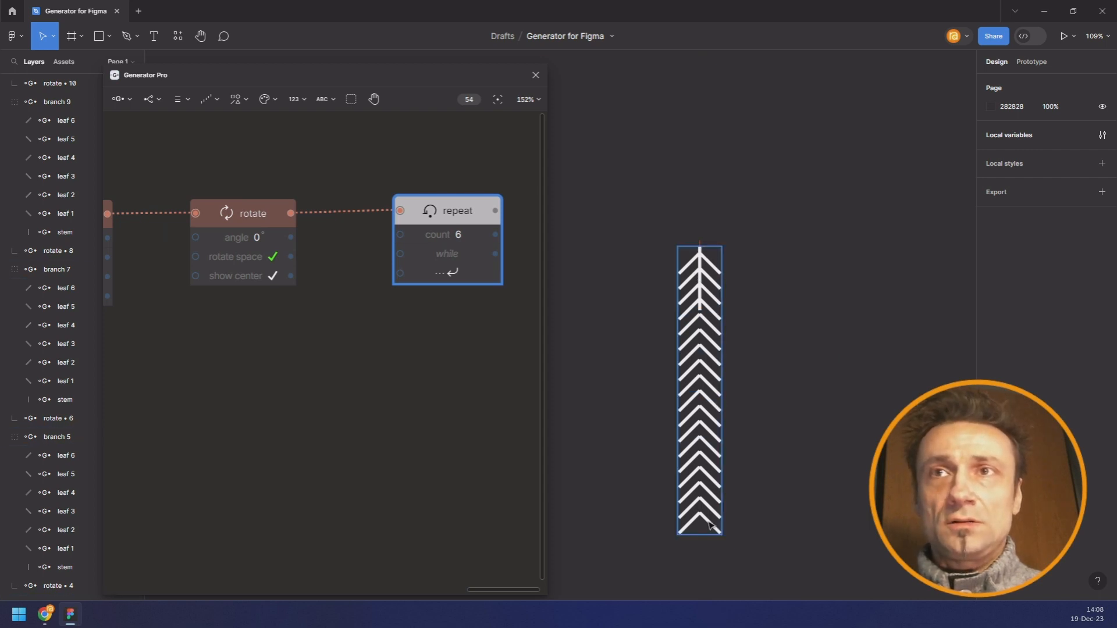
scroll(257, 341, down, 1)
scroll(265, 340, down, 2)
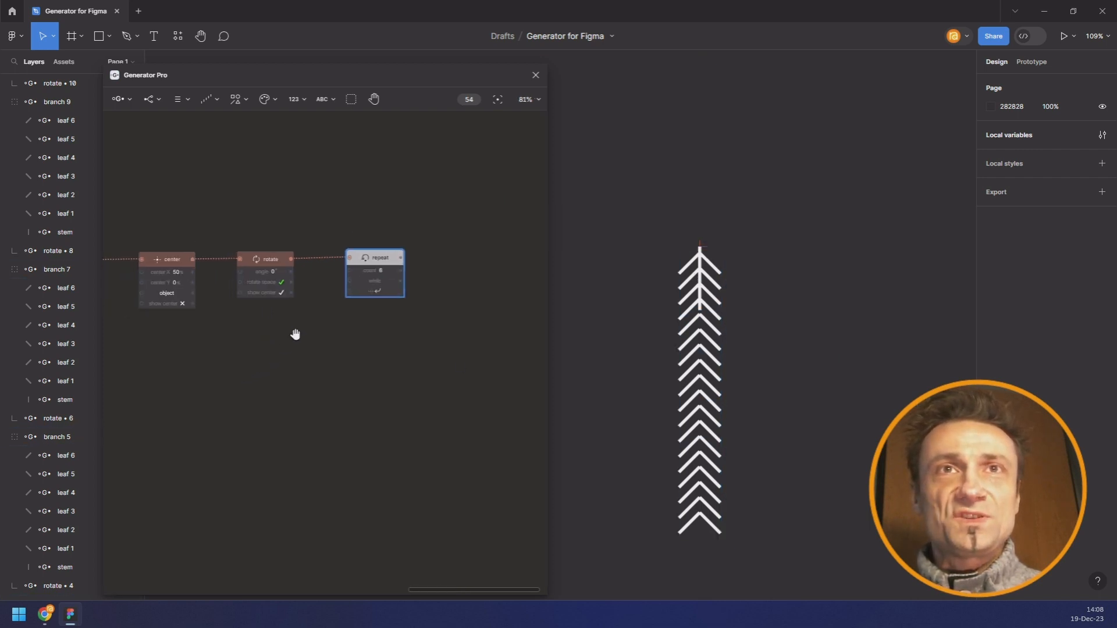
Step: Move the leaf repeat node below the move node and connect its close loop to the sequence node, shifting the sequence node lower
scroll(412, 241, down, 2)
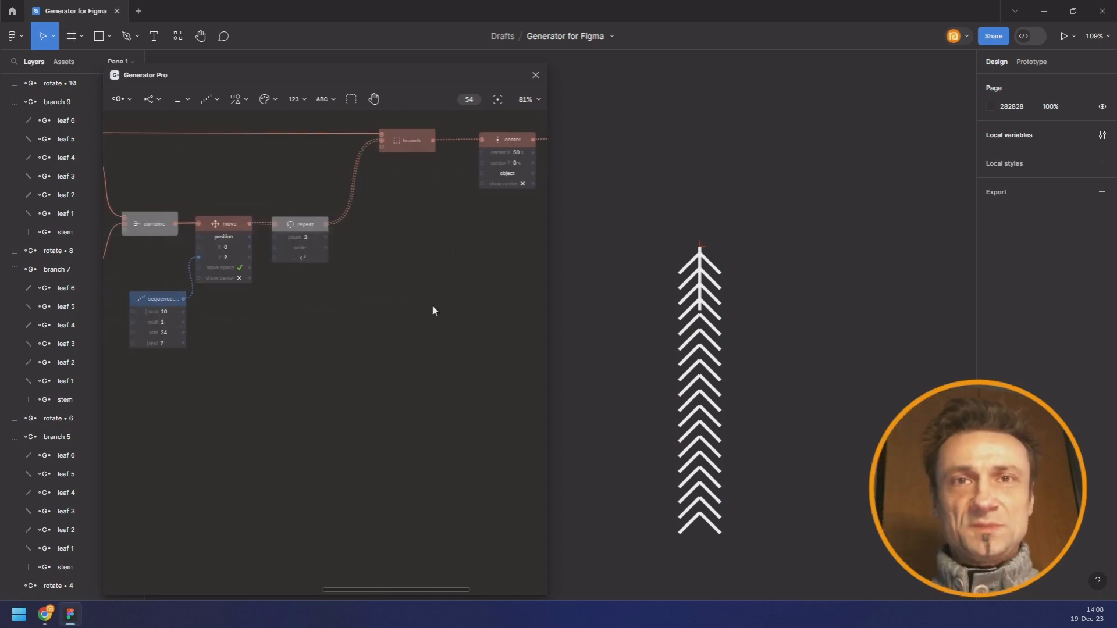
drag(438, 276, 300, 300)
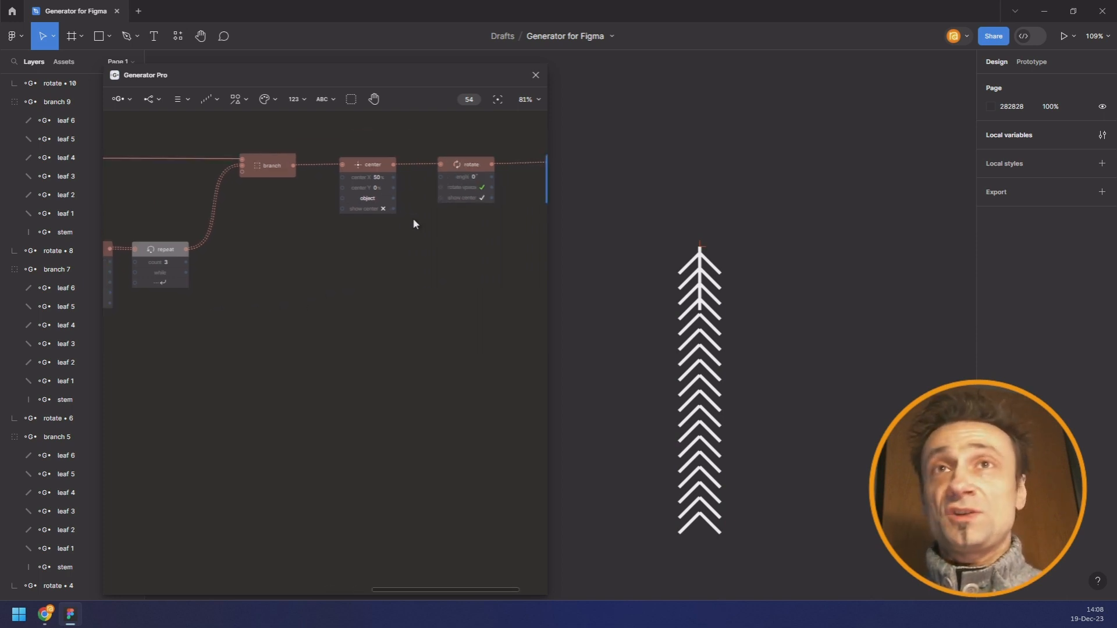
drag(413, 219, 321, 247)
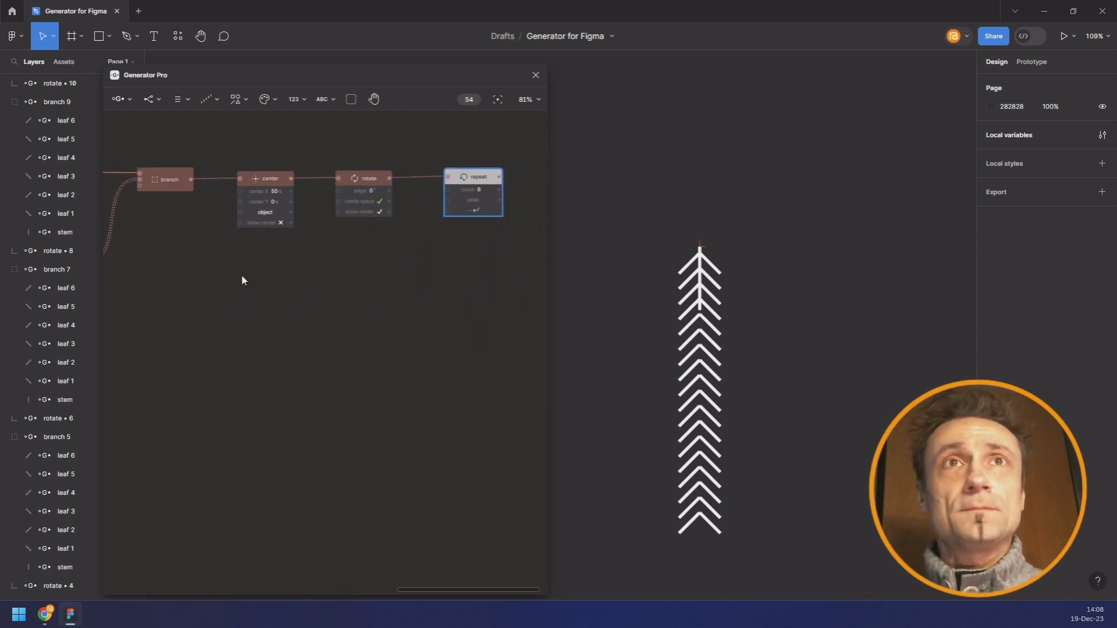
drag(242, 279, 446, 272)
click(294, 266)
drag(294, 266, 279, 370)
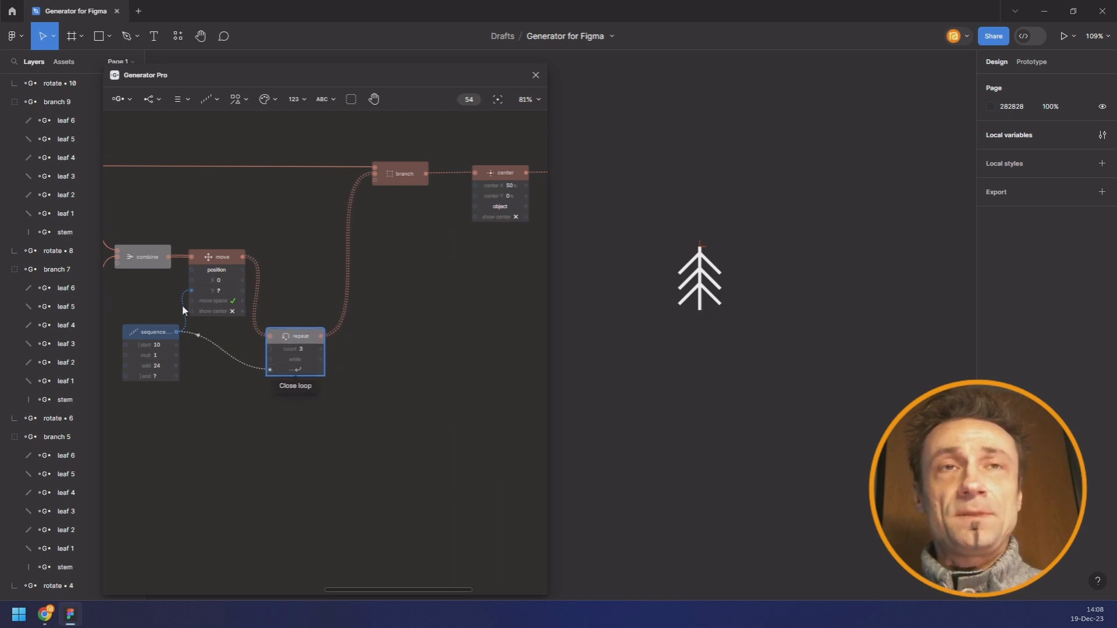
drag(155, 330, 139, 370)
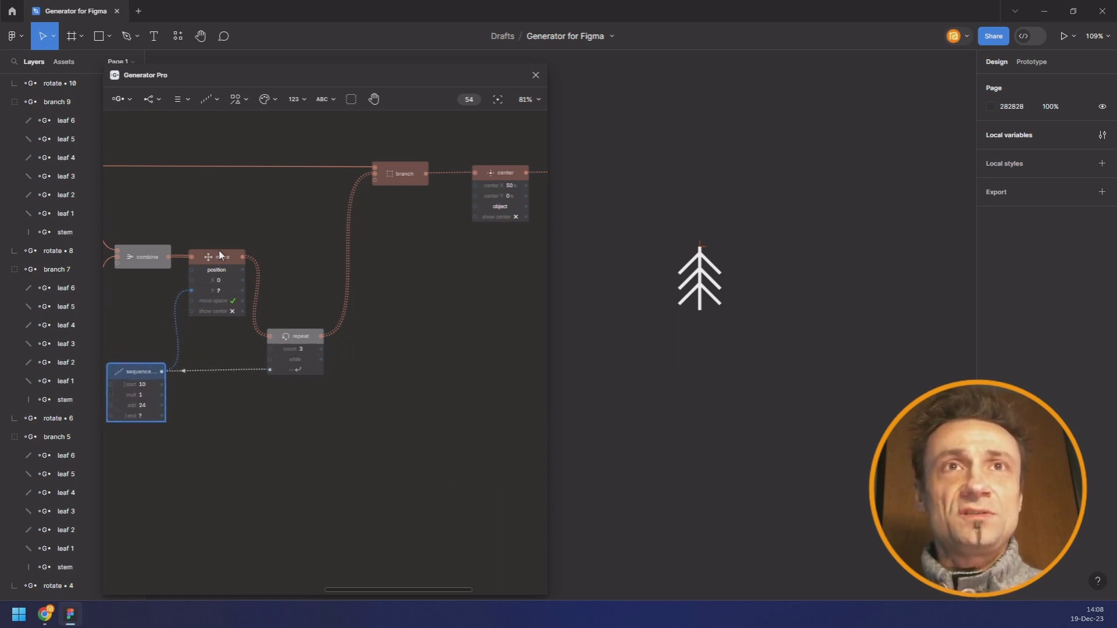
Step: Add a range node below the branch's center and rotate nodes, and move the branch's repeat node lower
scroll(486, 282, down, 2)
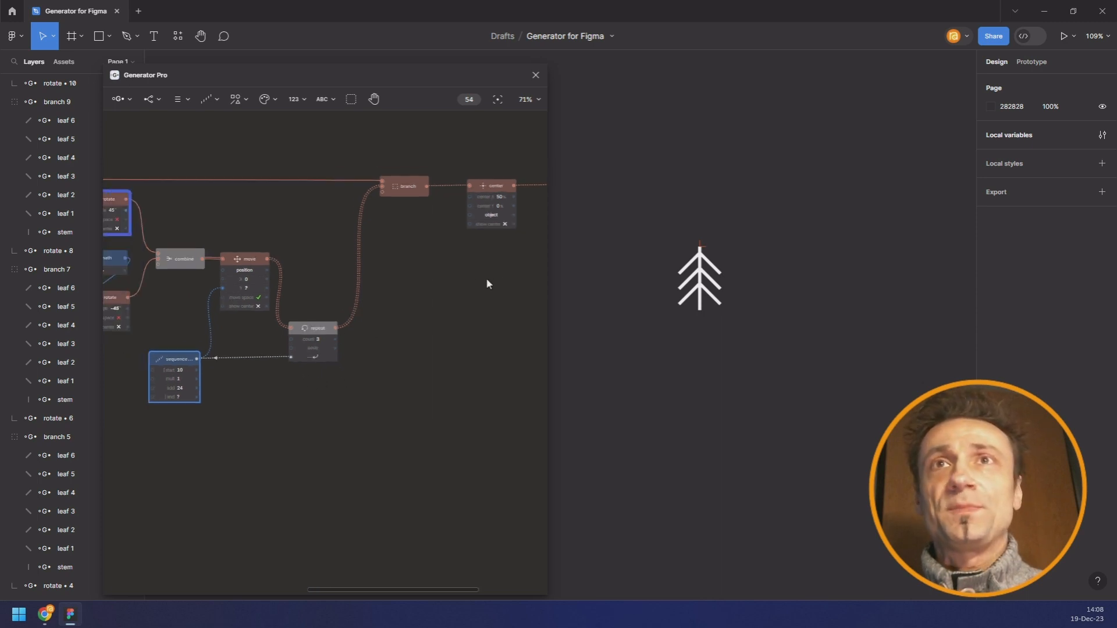
scroll(352, 278, right, 3)
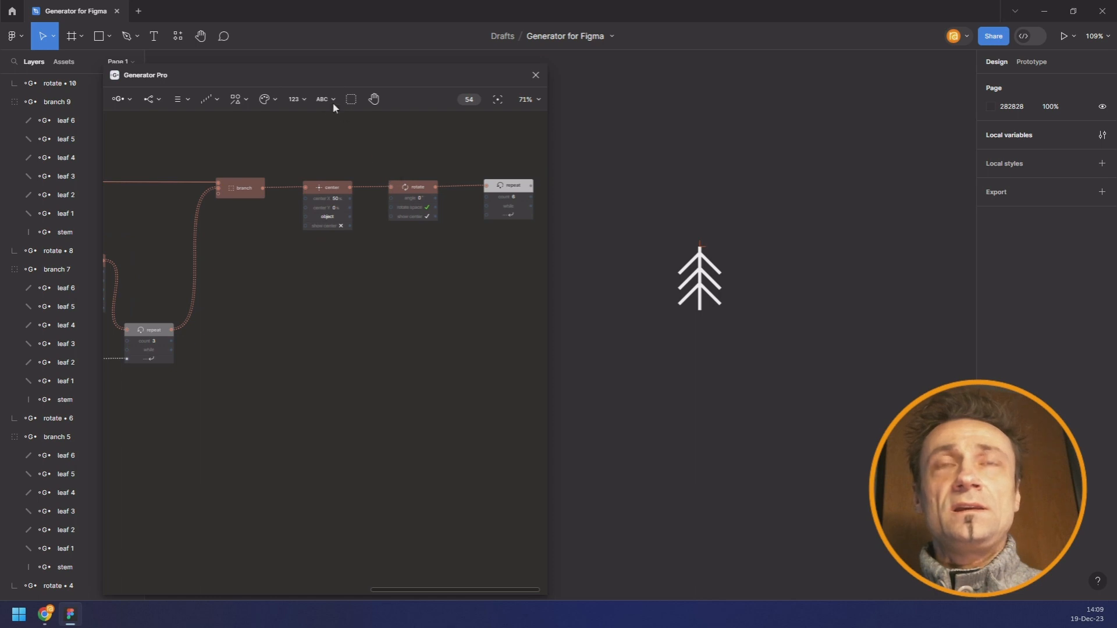
click(208, 102)
click(201, 141)
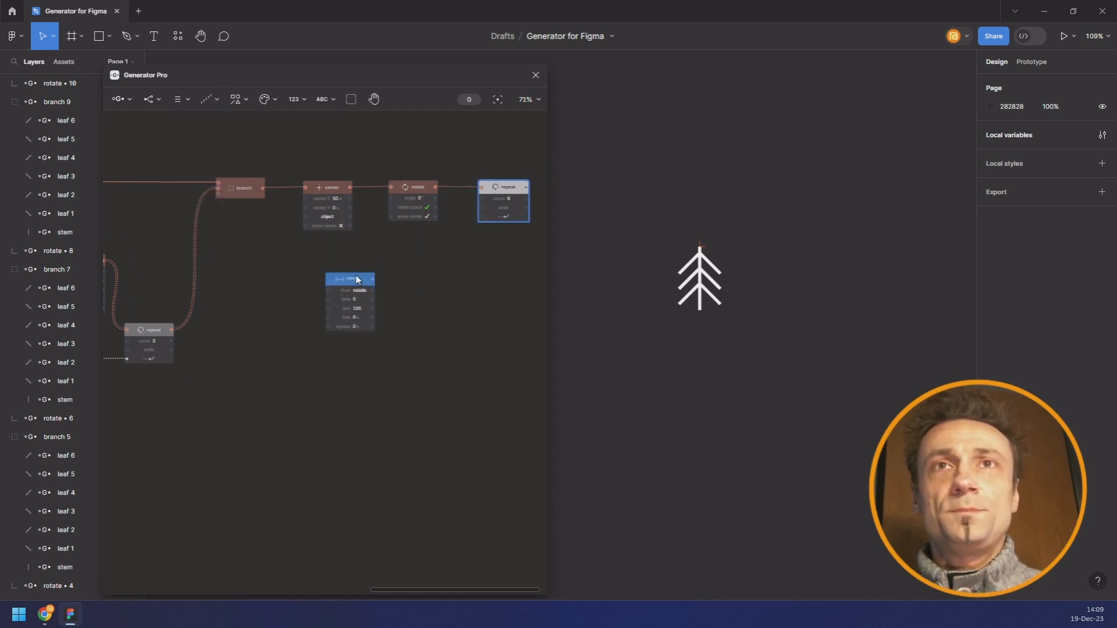
drag(501, 206, 496, 285)
Step: Connect the range node to the branch rotate node's angle and link it with the repeat node's close loop
drag(354, 287, 347, 288)
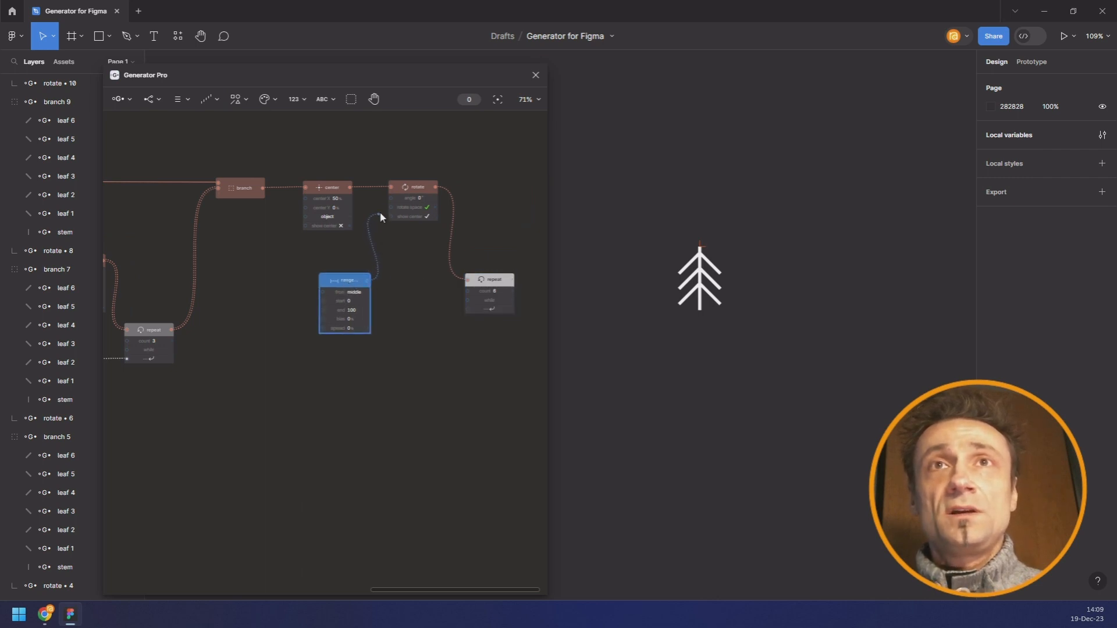
drag(381, 217, 392, 198)
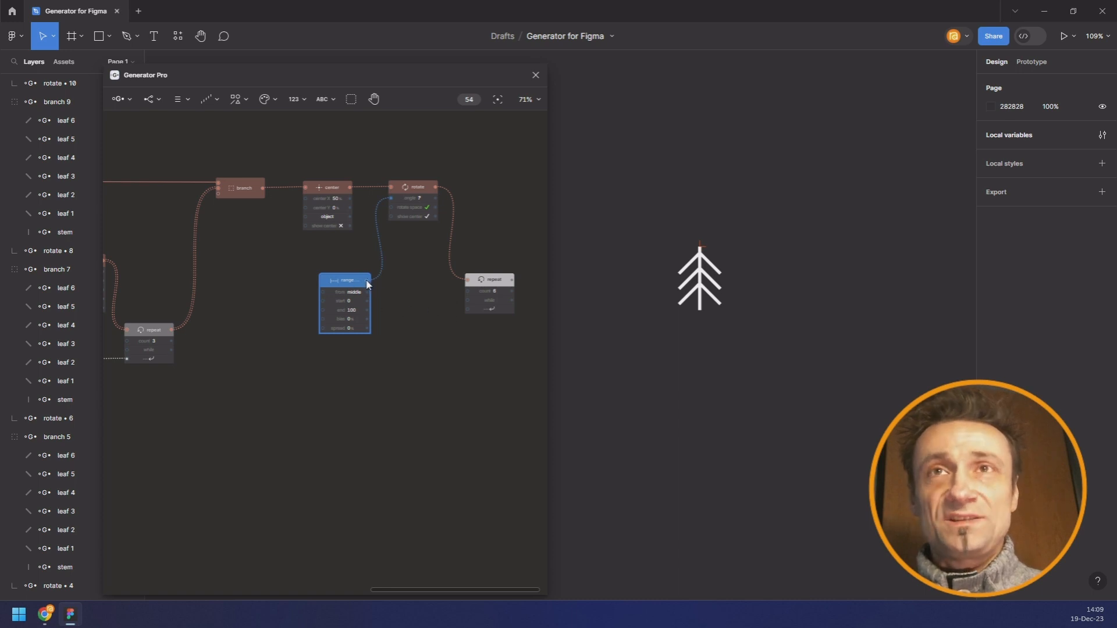
drag(368, 284, 474, 311)
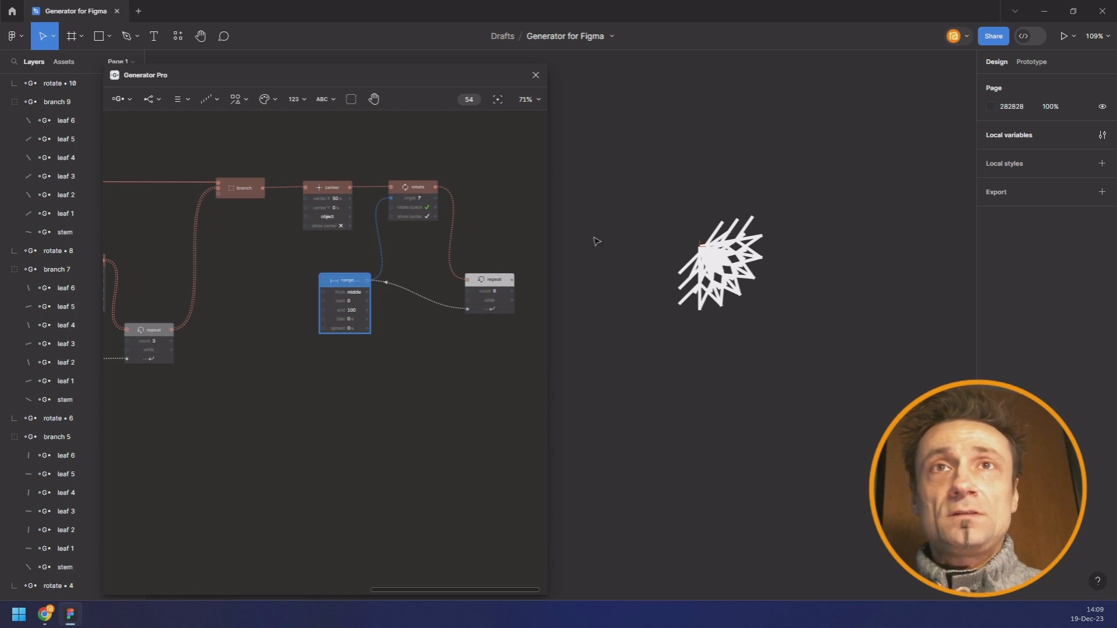
Step: Set the range node to work from start with an end value of 360, and shift the node slightly lower
click(352, 294)
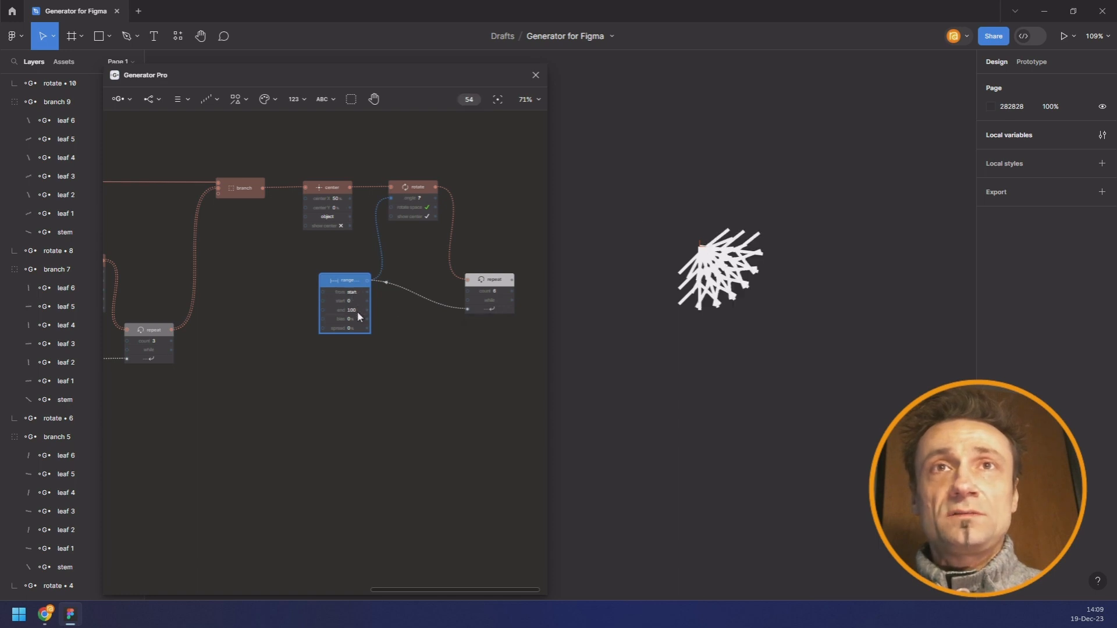
text(3)
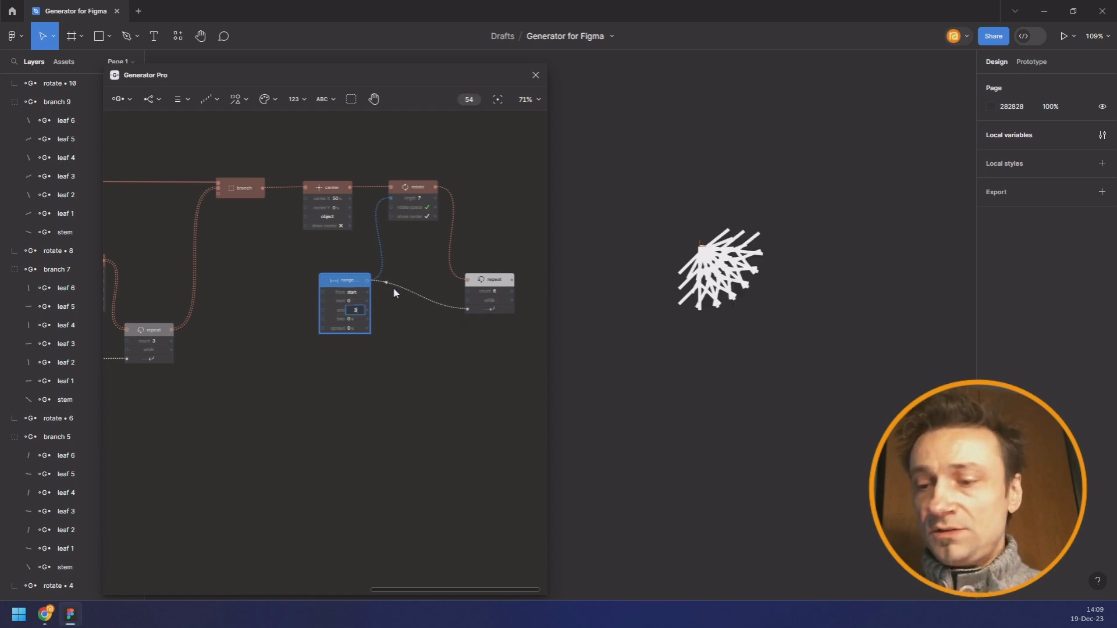
text(60)
key(Return)
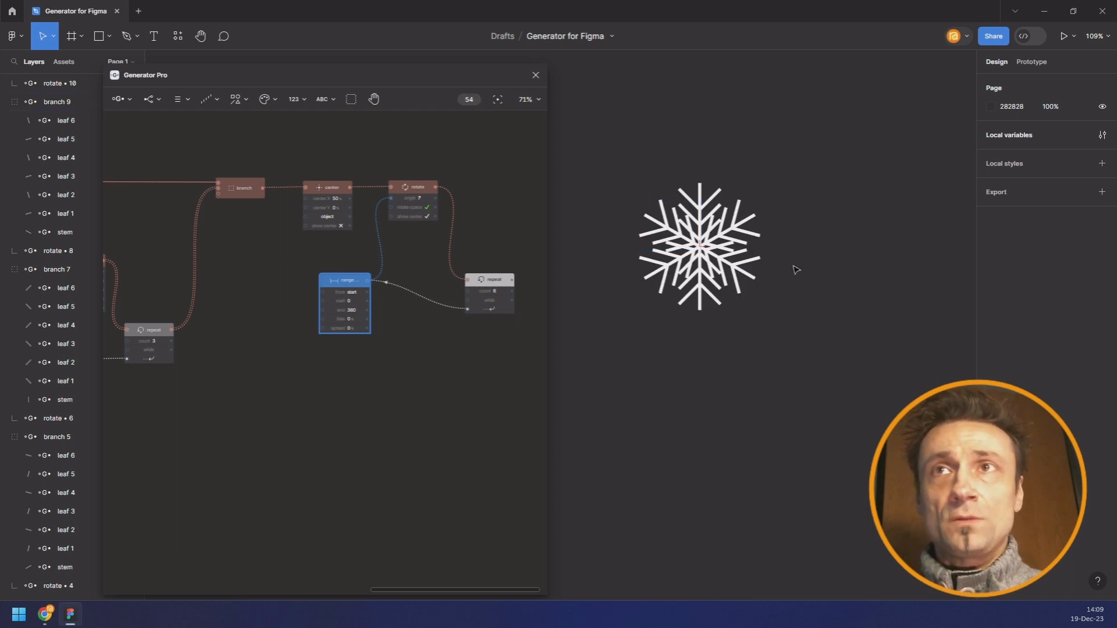
drag(357, 284, 351, 312)
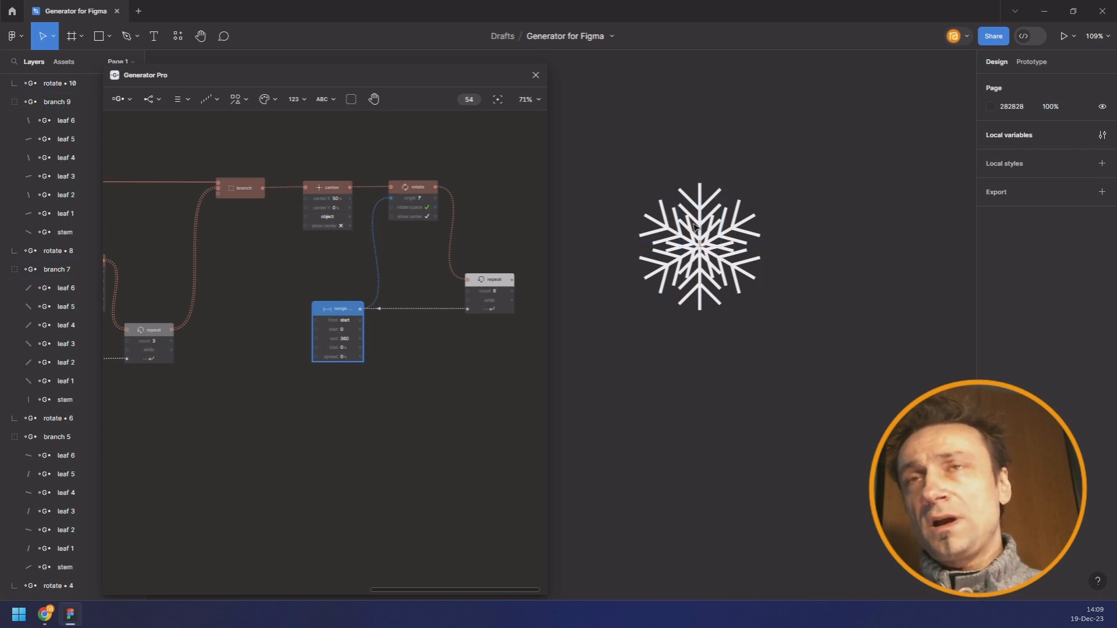
Step: Activate the branch node and highlight the leaf's scale node in green
drag(269, 256, 436, 248)
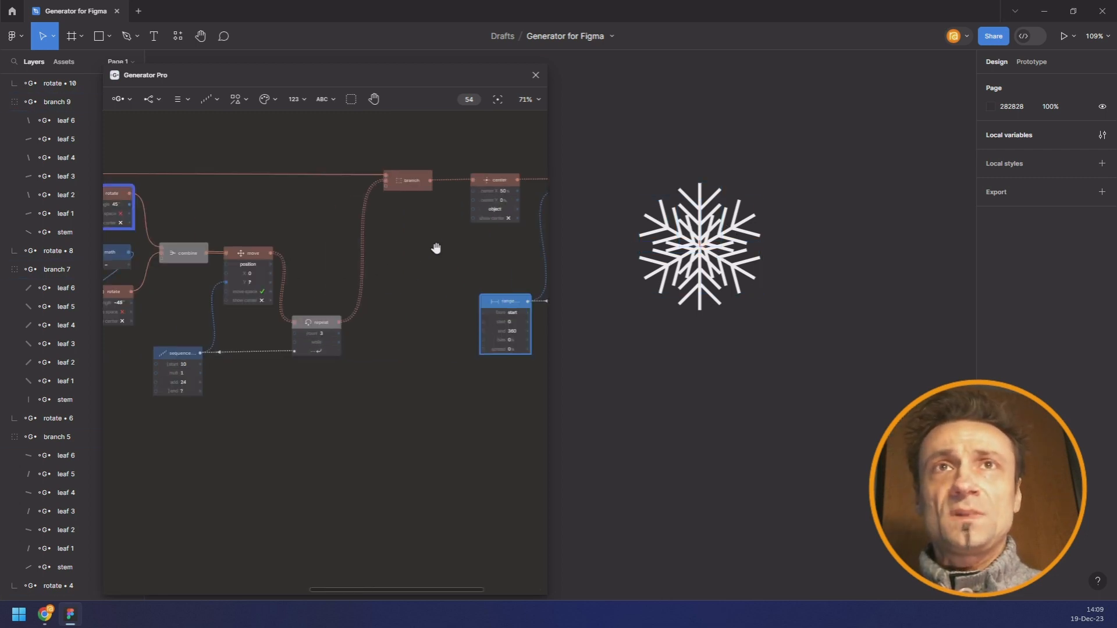
click(411, 185)
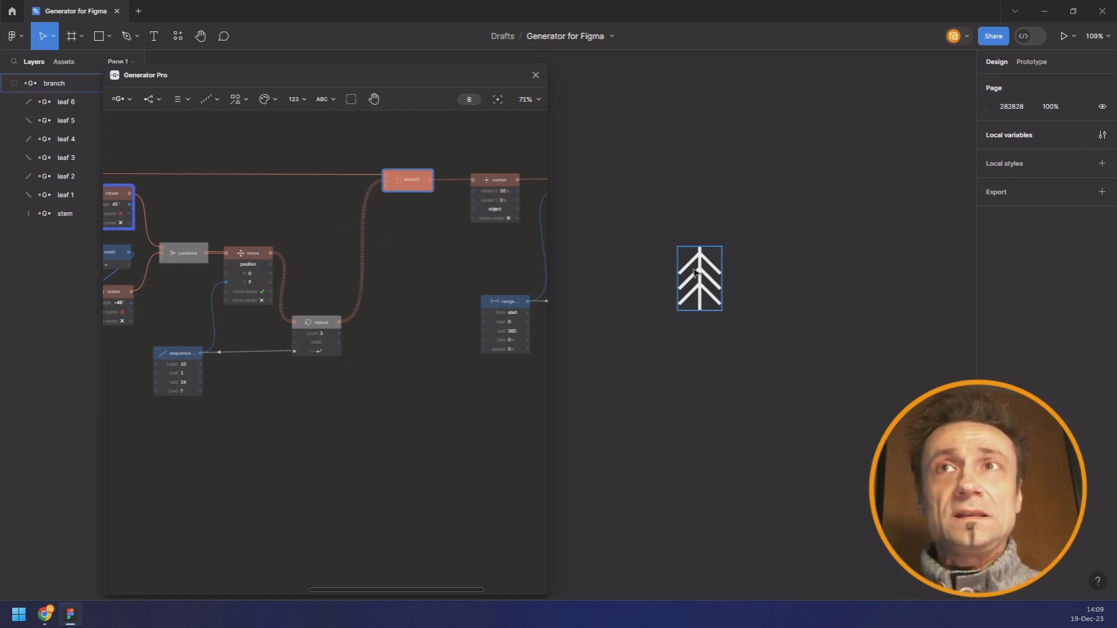
drag(211, 413, 361, 399)
drag(222, 356, 361, 356)
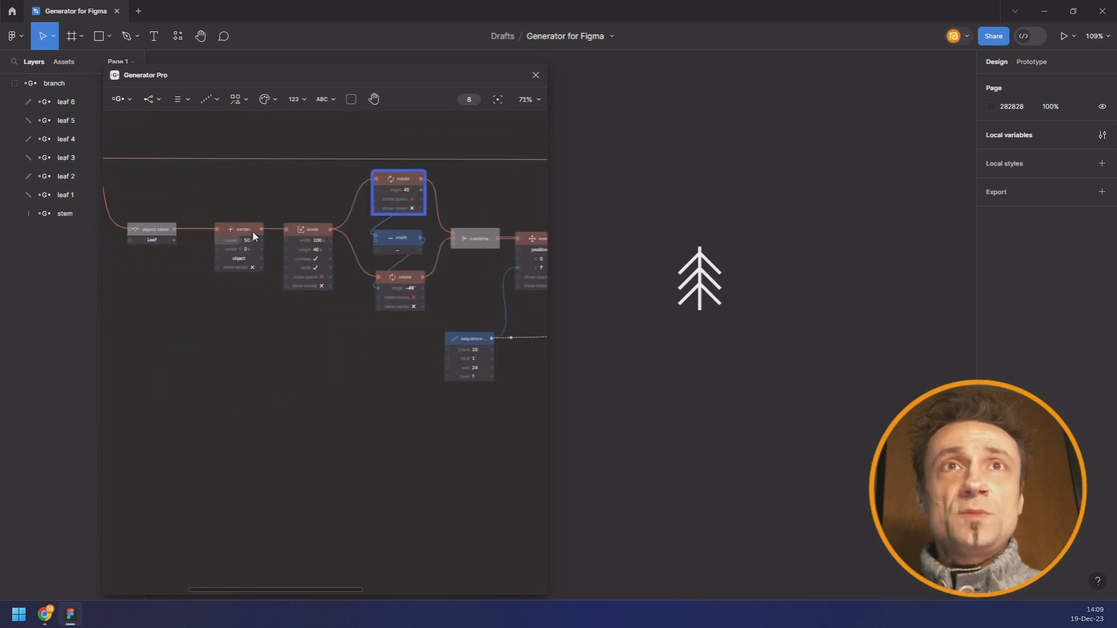
click(314, 232)
right_click(314, 231)
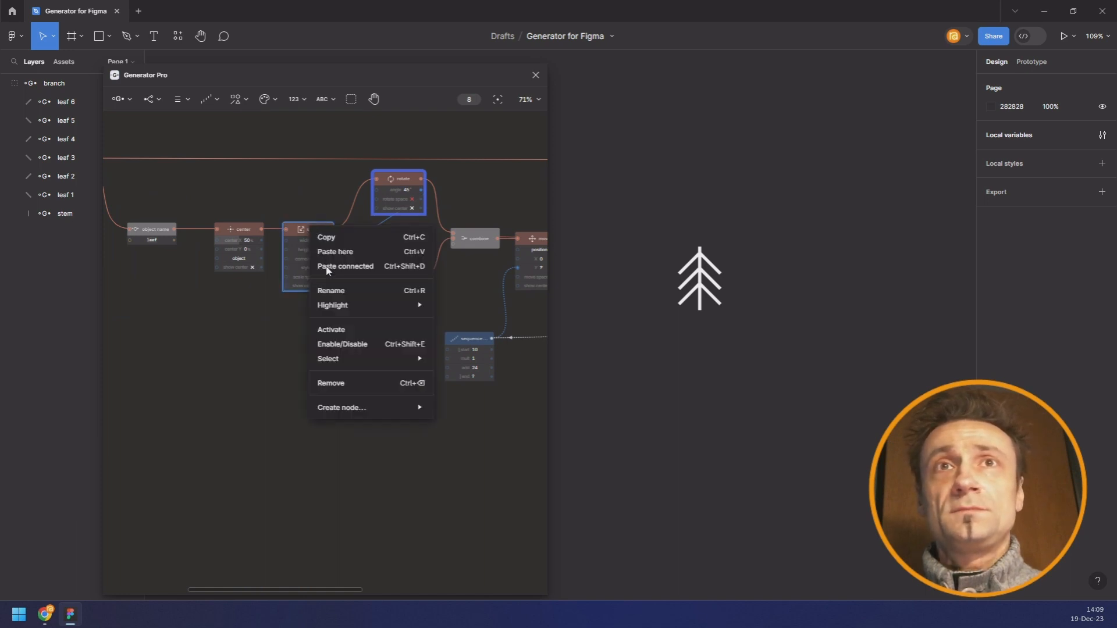
mouse_move(344, 305)
click(271, 308)
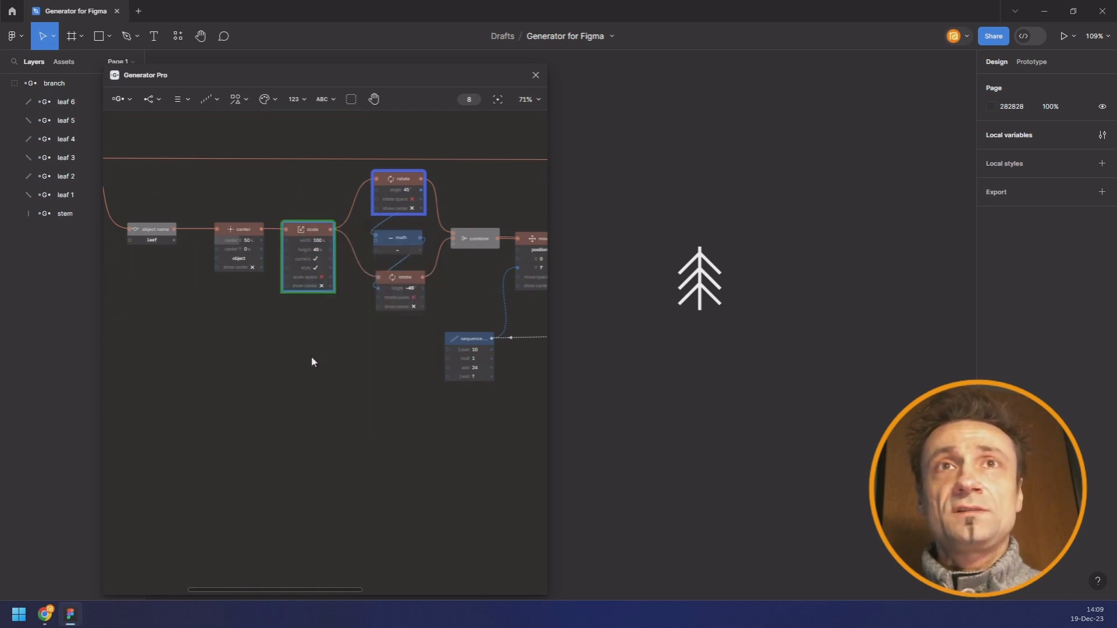
Step: Add a random node below the leaf's center node
click(211, 100)
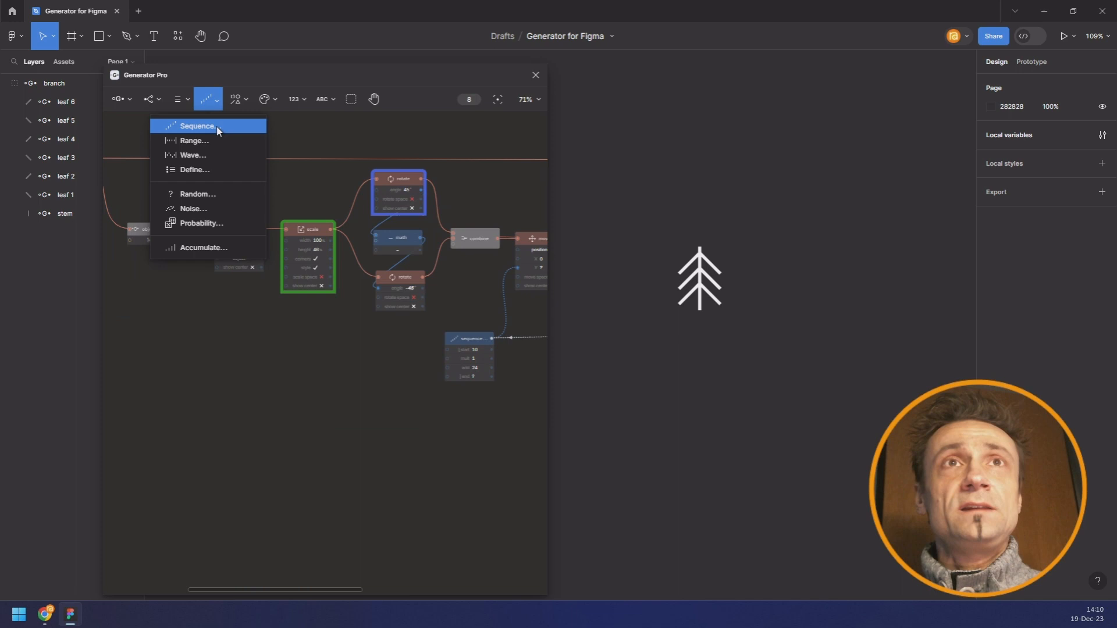
click(206, 194)
click(235, 322)
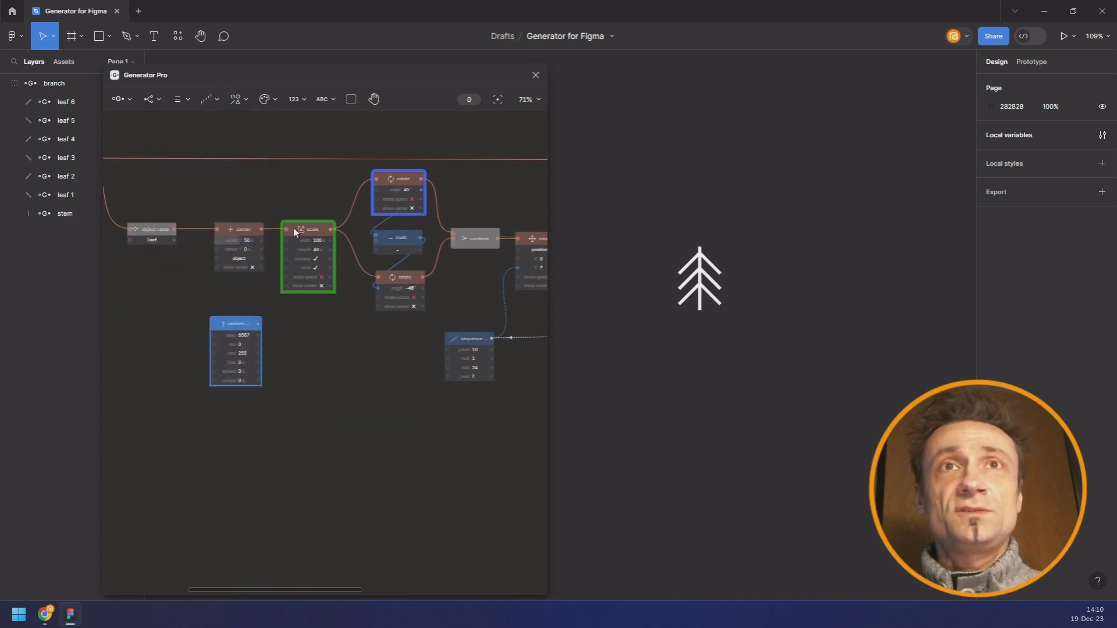
Step: Set the random node's min to 5 and max to 40, and connect it to the scale node's height
scroll(305, 233, up, 4)
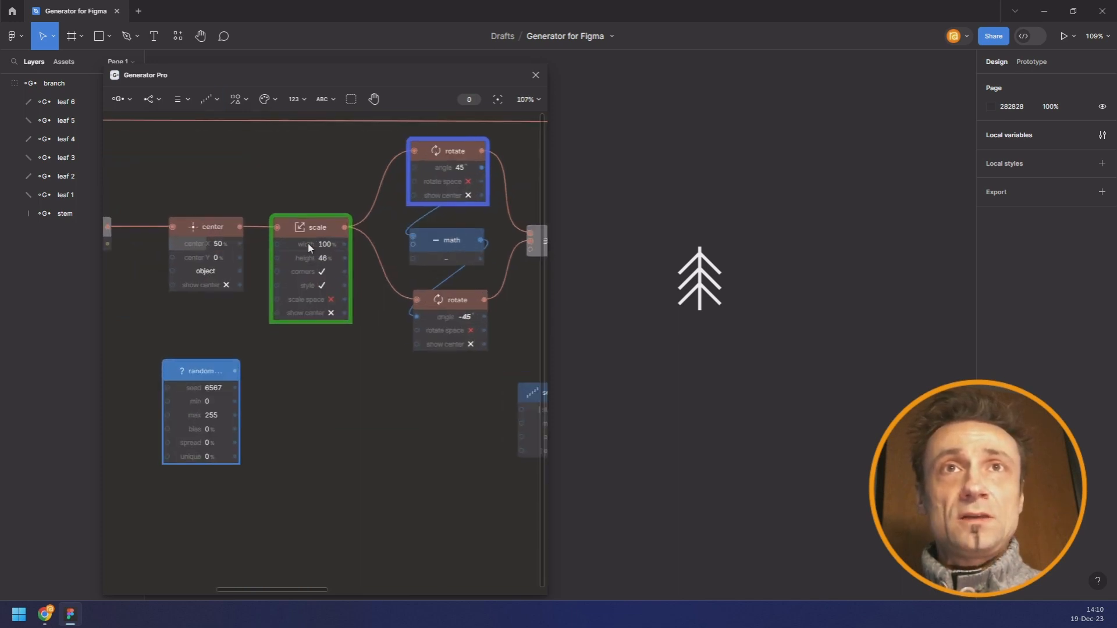
click(217, 401)
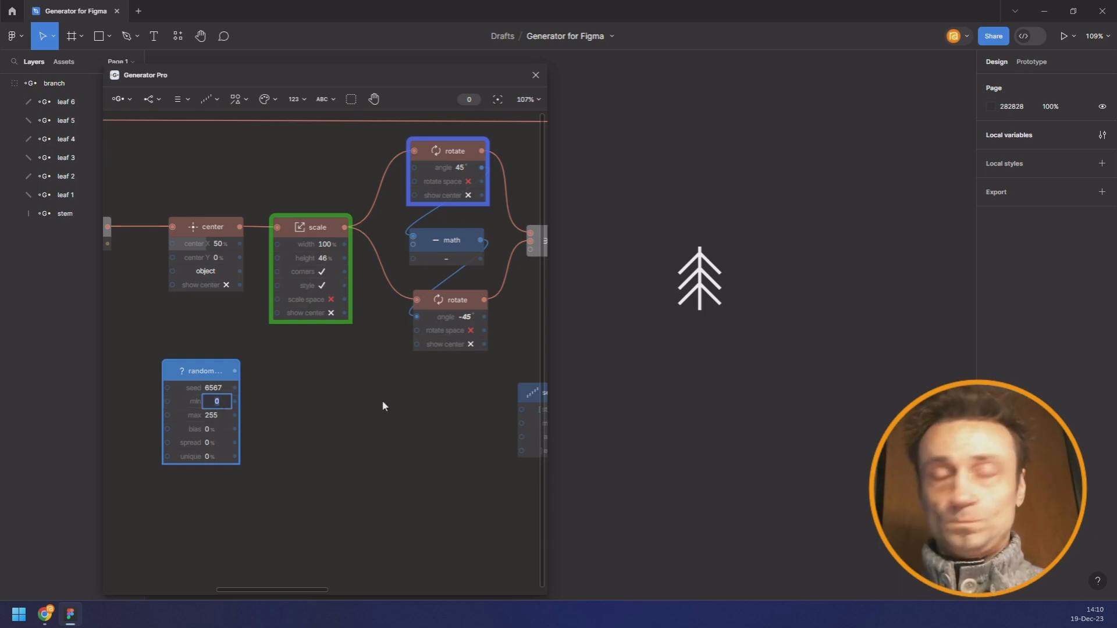
text(5)
key(Tab)
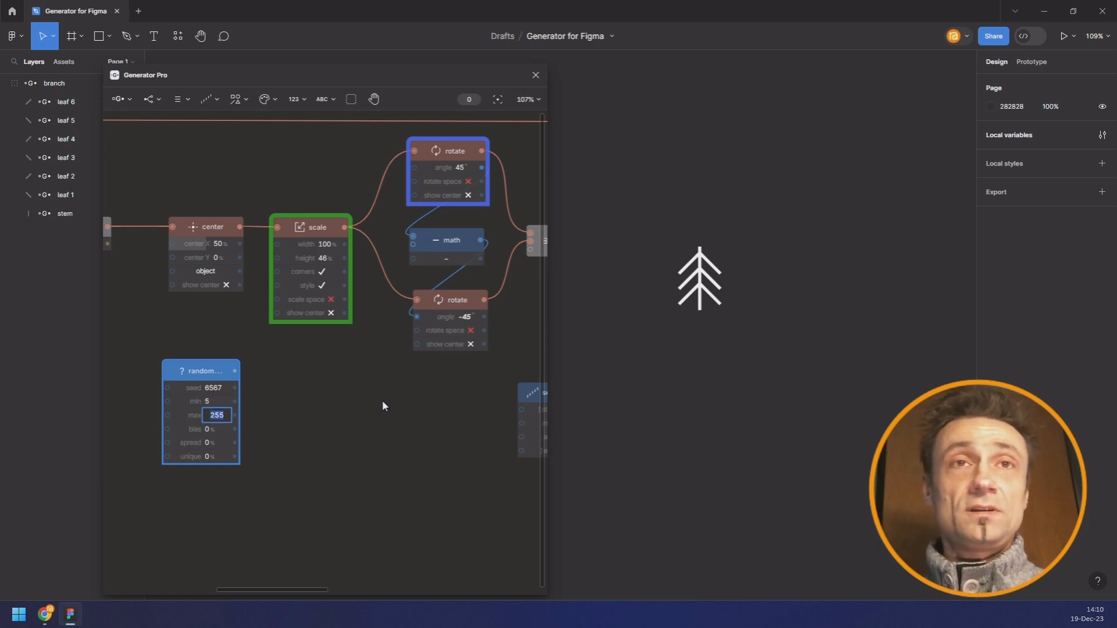
text(40)
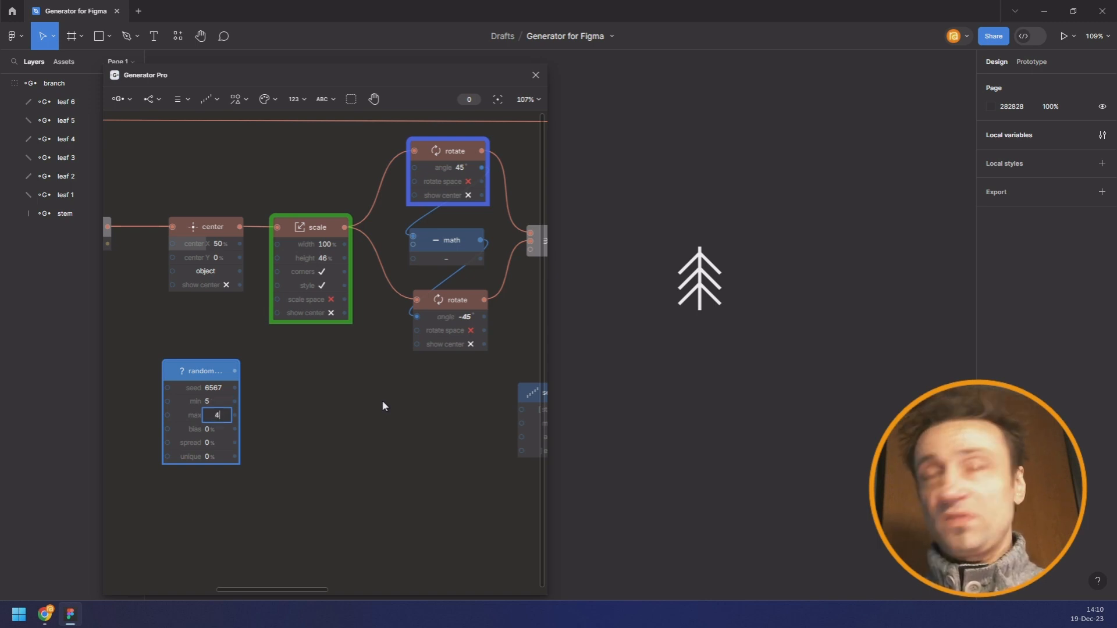
key(Return)
drag(234, 370, 284, 260)
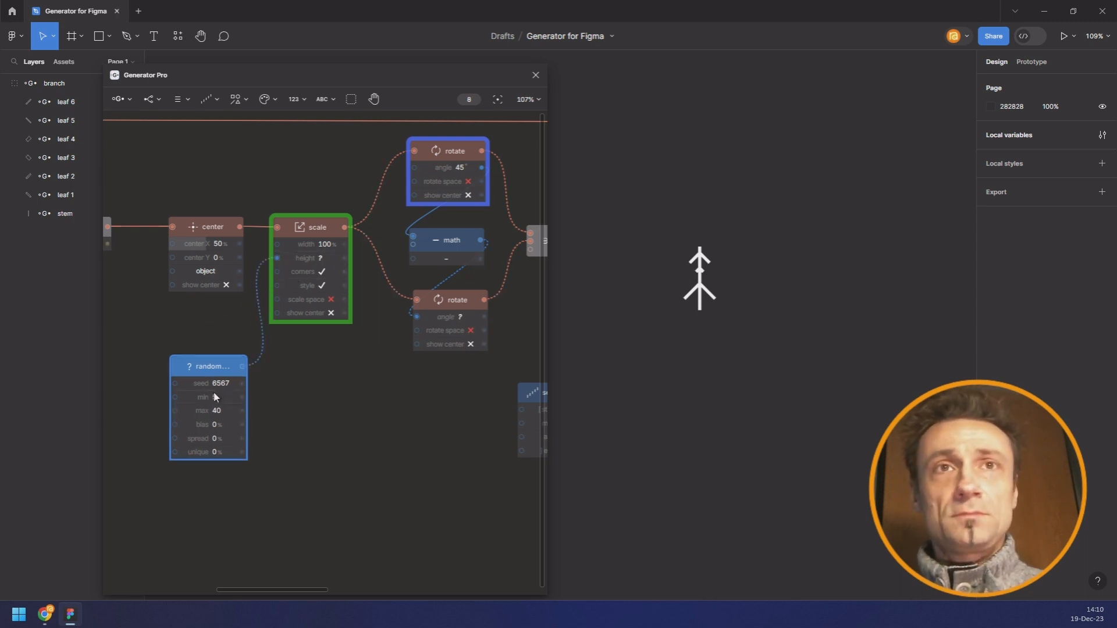
Step: Step the random node's seed up to 6577 to try different leaf lengths
scroll(221, 384, up, 1)
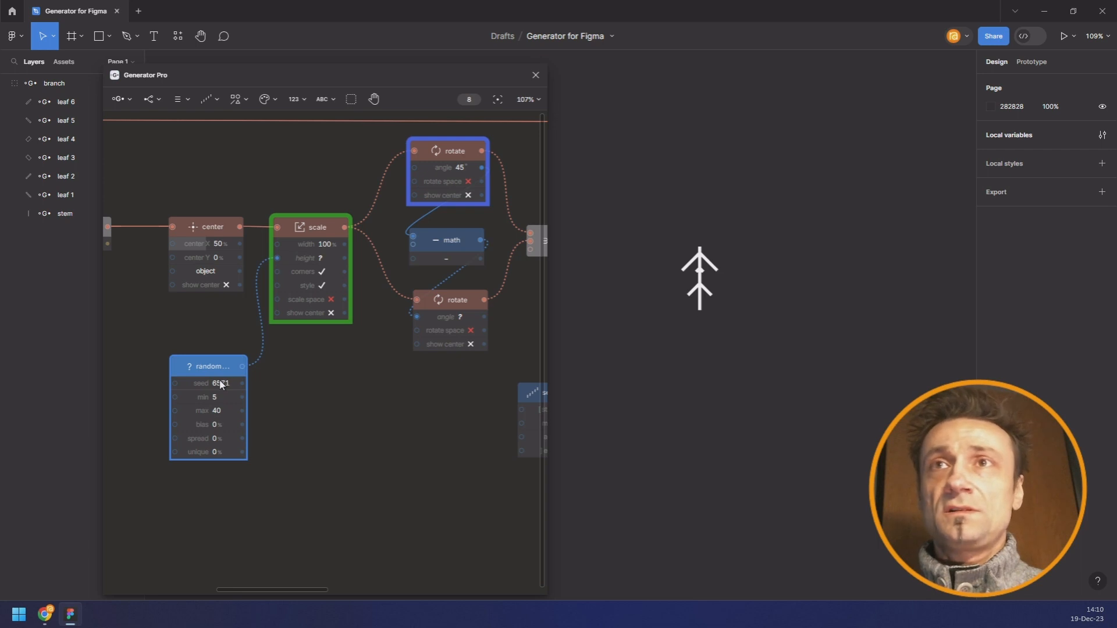
scroll(221, 384, up, 1)
scroll(221, 385, up, 2)
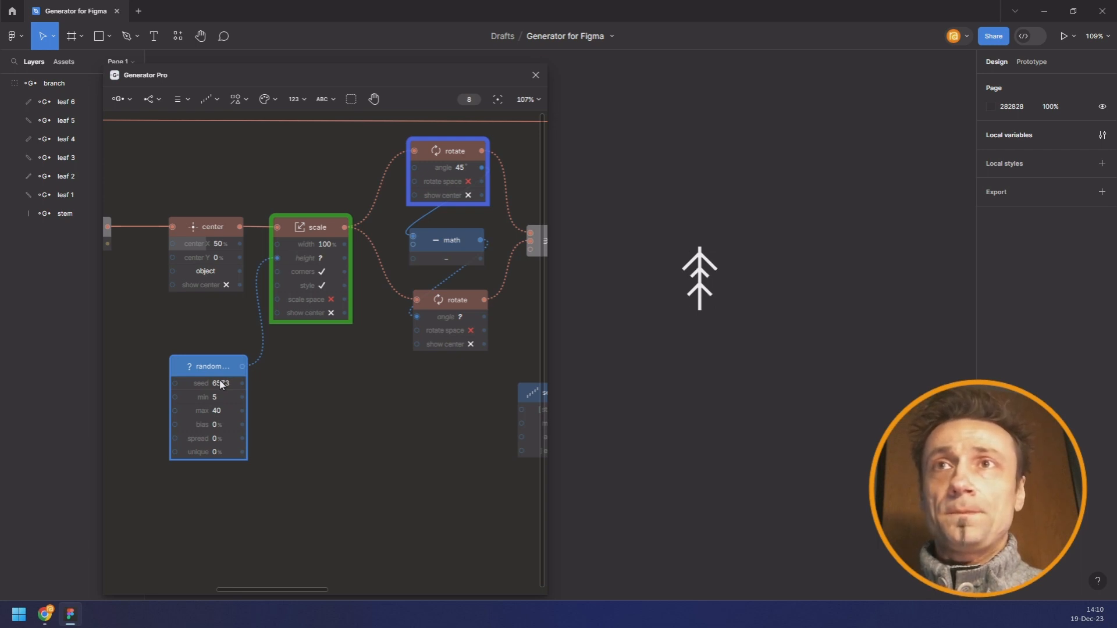
scroll(221, 385, up, 2)
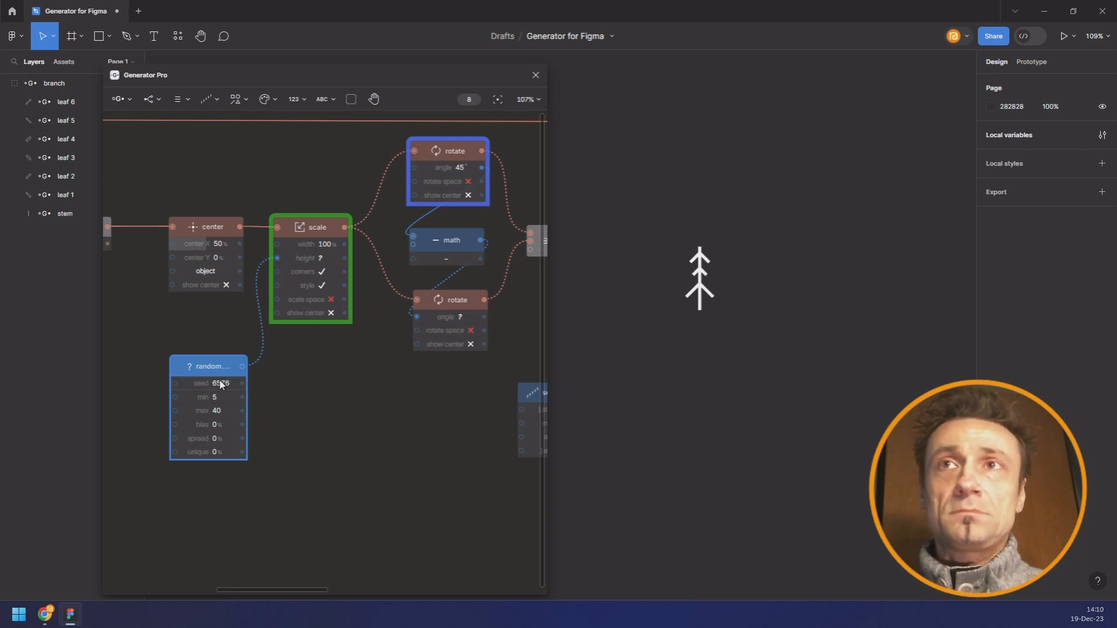
Step: Activate the repeat node that rotates the branch to regenerate the whole snowflake
drag(404, 375, 270, 376)
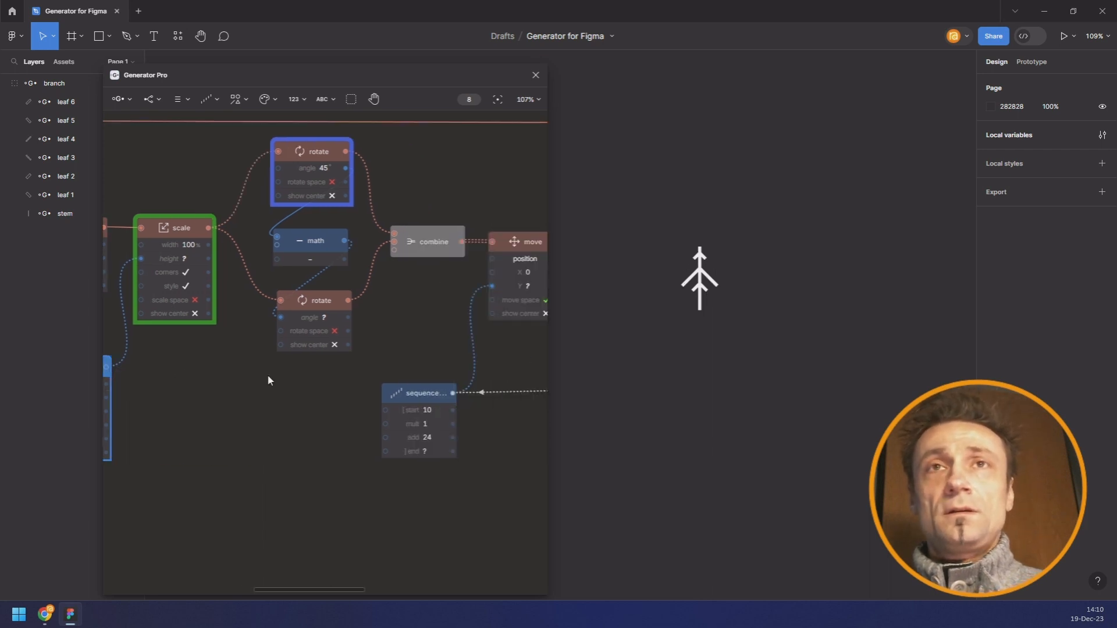
scroll(391, 333, down, 3)
drag(395, 233, 251, 262)
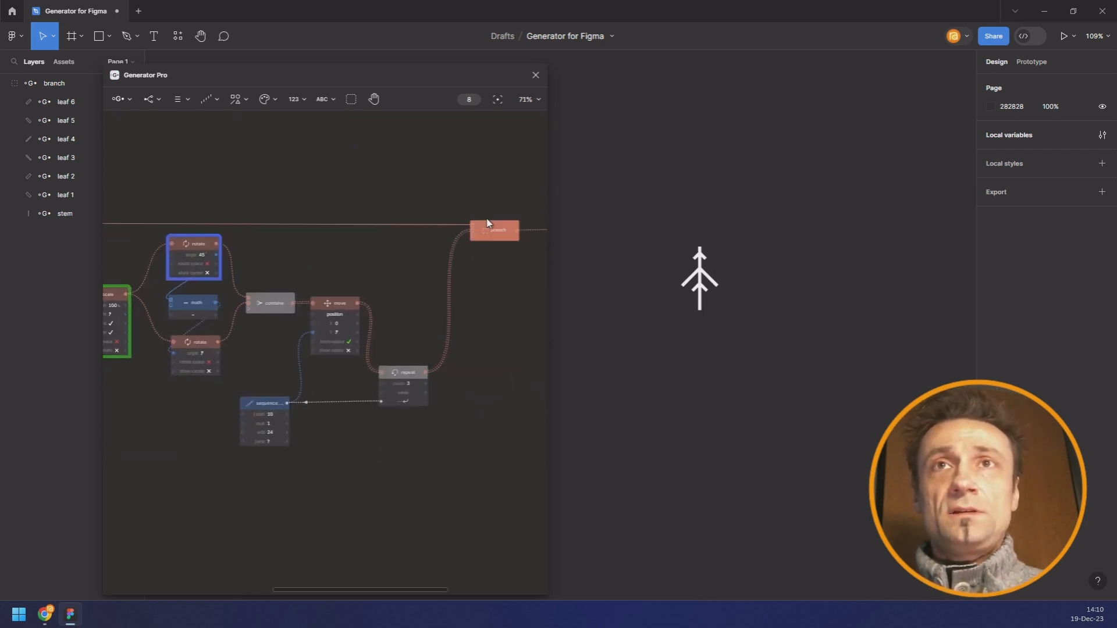
drag(512, 196, 332, 194)
scroll(346, 199, right, 3)
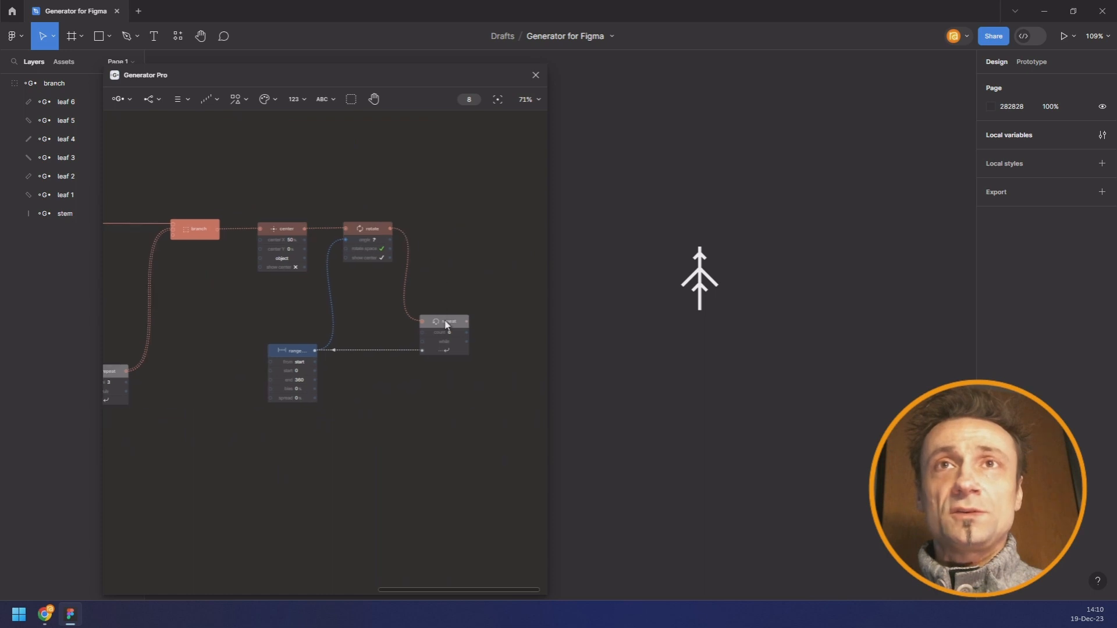
click(446, 324)
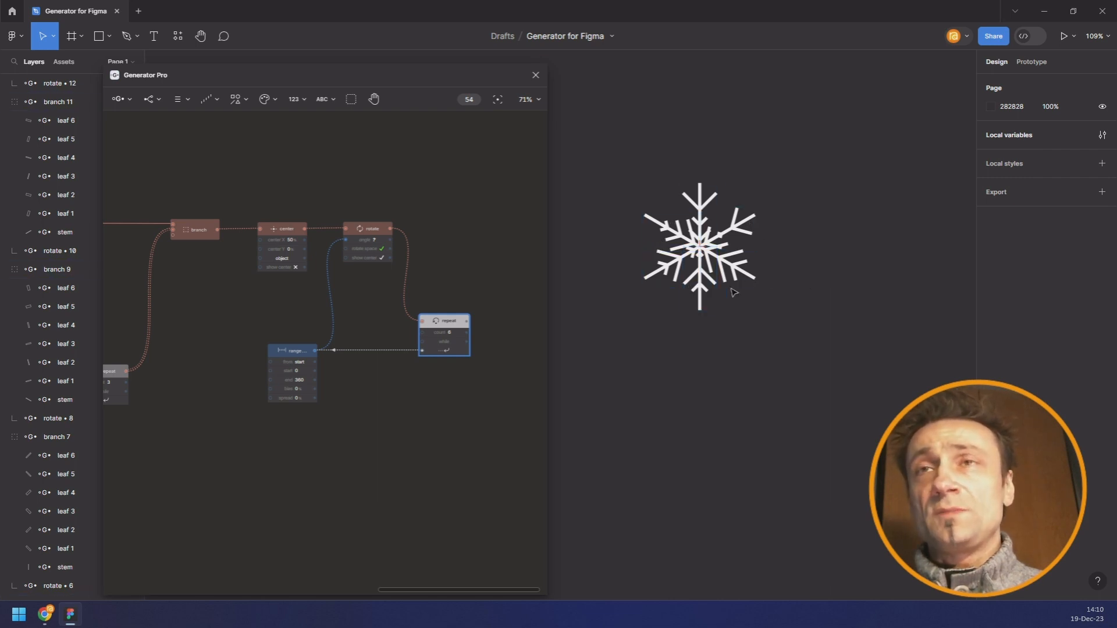
Step: Move the random node lower, shift the sequence node aside, and add a combine node between the sequence and leaf repeat nodes
scroll(374, 277, down, 4)
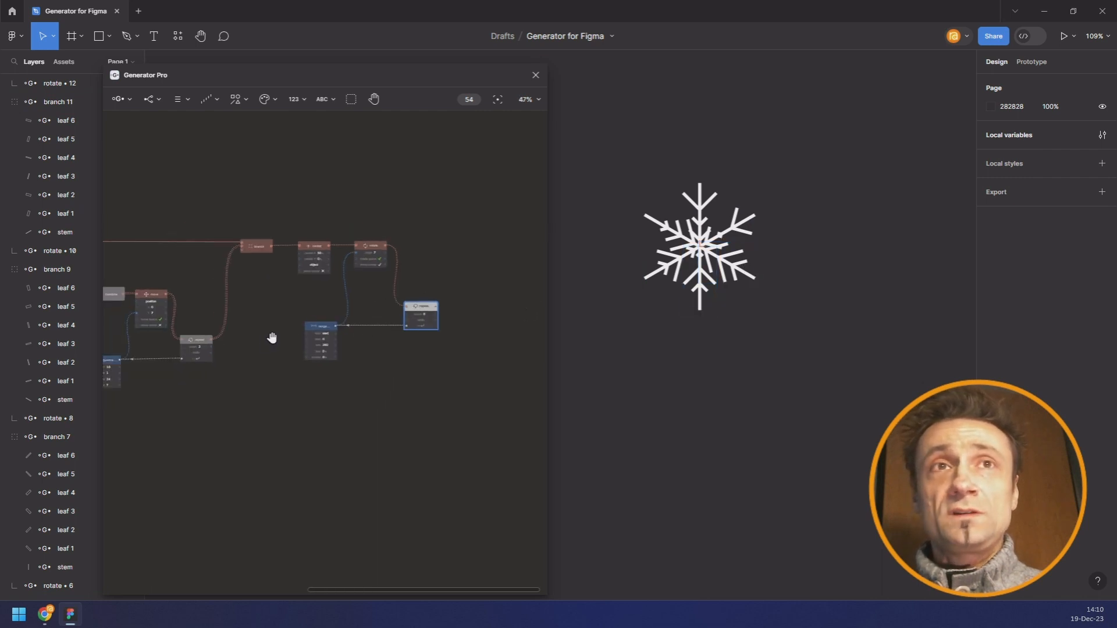
drag(272, 337, 381, 296)
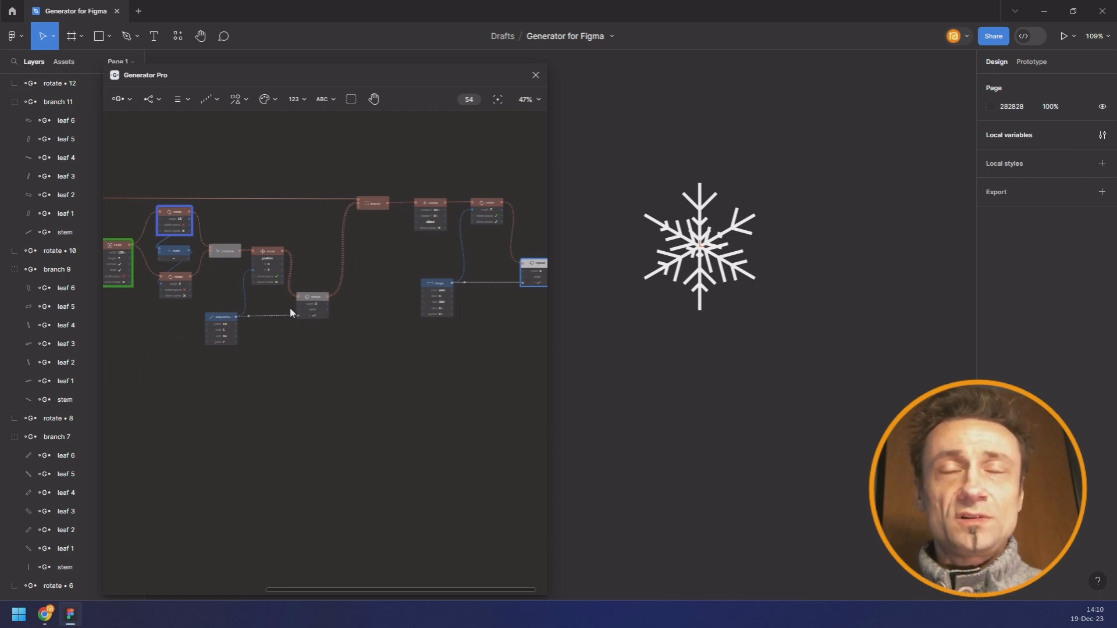
scroll(291, 312, up, 2)
scroll(269, 314, up, 1)
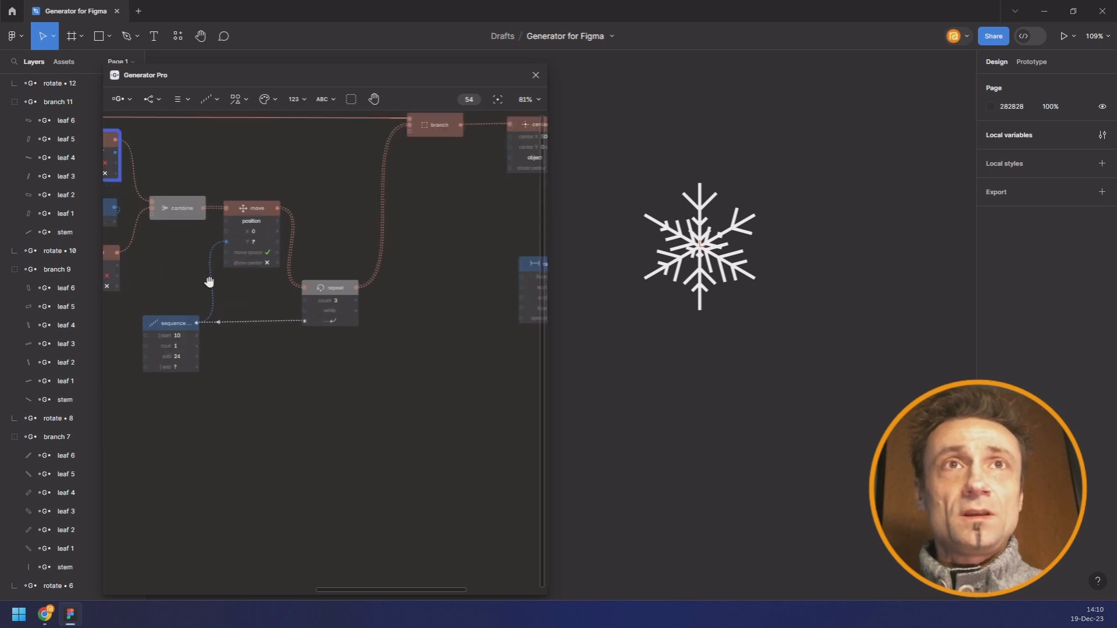
drag(209, 280, 402, 270)
scroll(217, 209, down, 2)
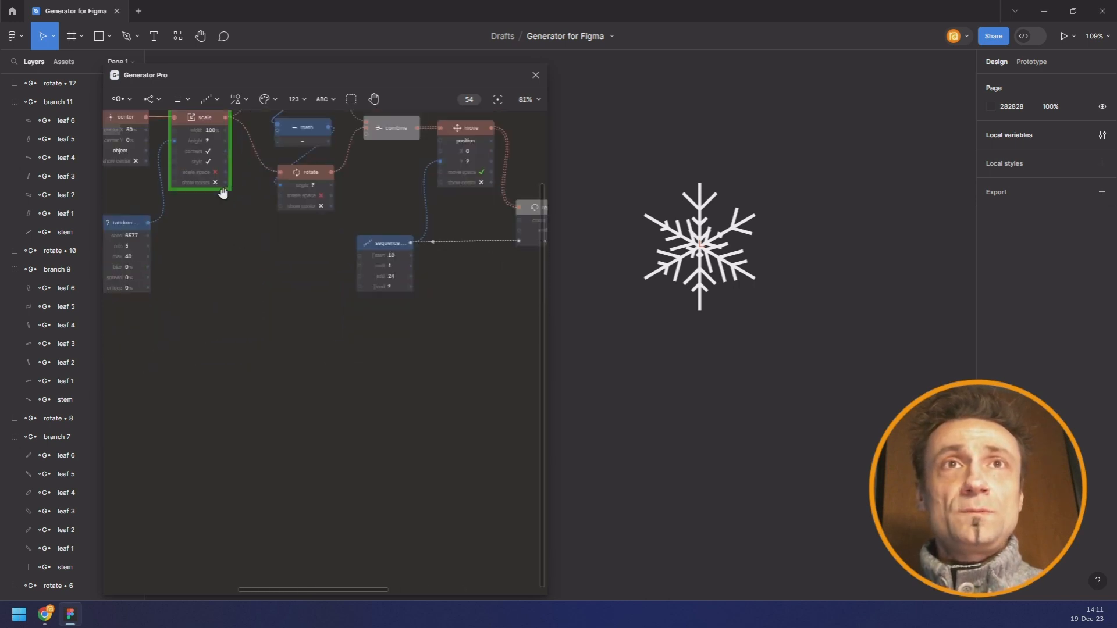
drag(116, 219, 126, 289)
drag(378, 263, 364, 264)
click(180, 100)
click(175, 125)
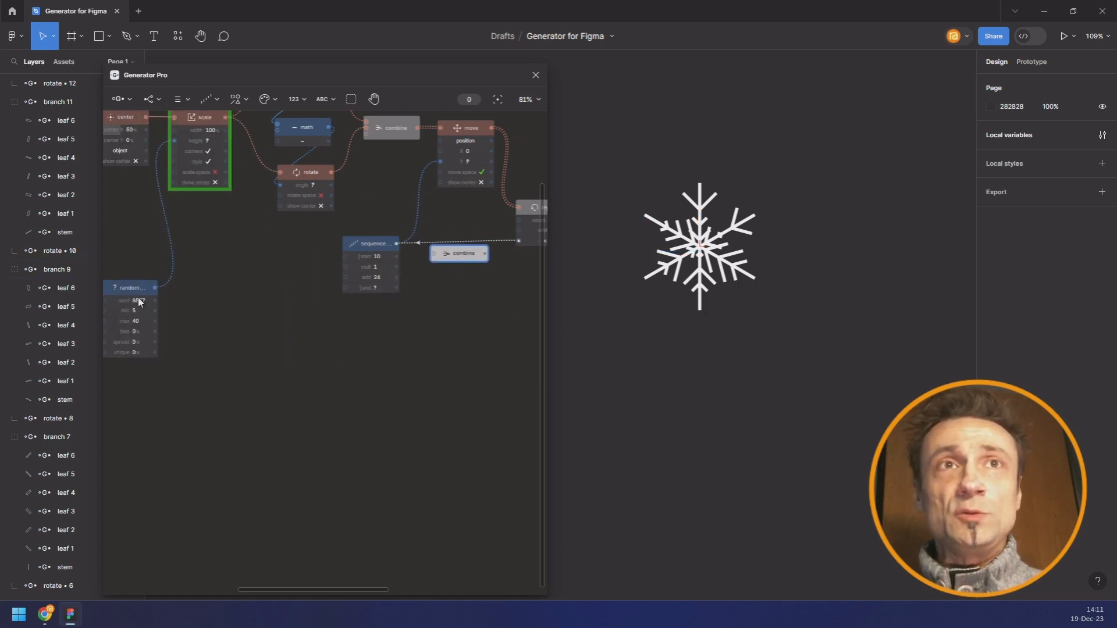
Step: Route the leaf repeat's close loop to the sequence node through the combine node, and connect the random node to that combine node
drag(486, 236, 465, 251)
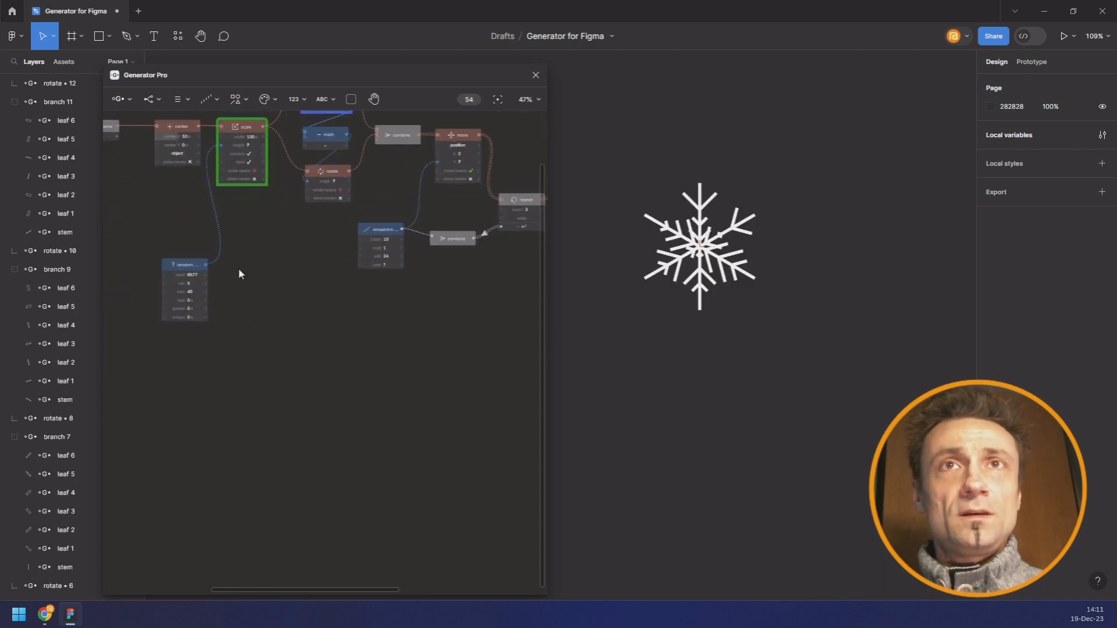
drag(207, 268, 449, 243)
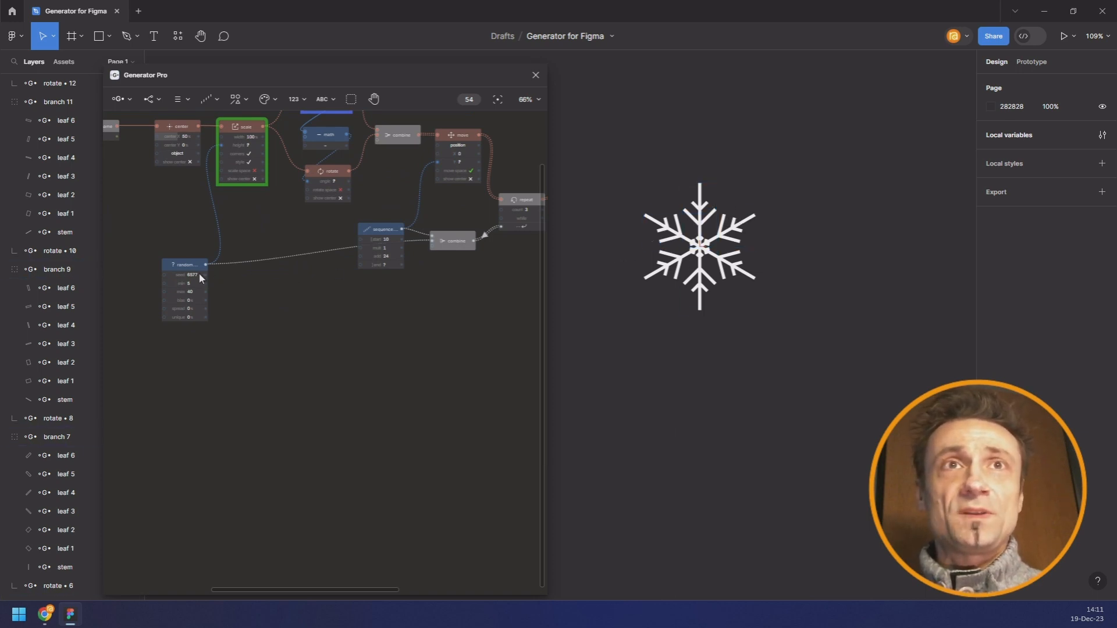
Step: Raise the random node's seed to try another symmetrical snowflake variation
scroll(192, 277, up, 1)
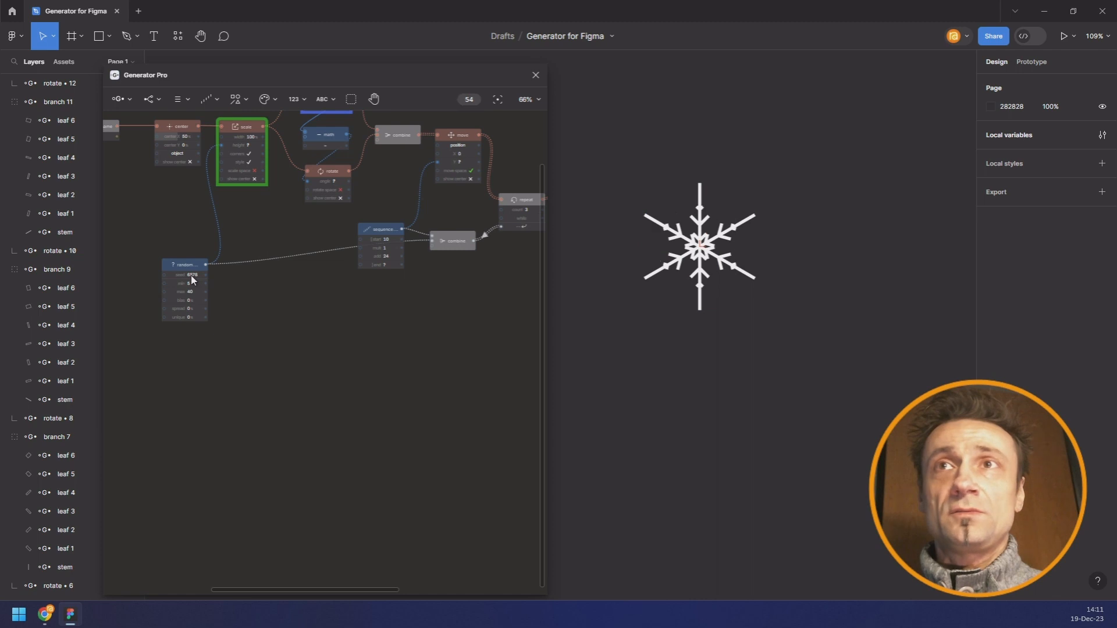
Step: Vary the random node's seed and move the sequence node below the lower rotate node to try other leaf arrangements
scroll(192, 276, up, 1)
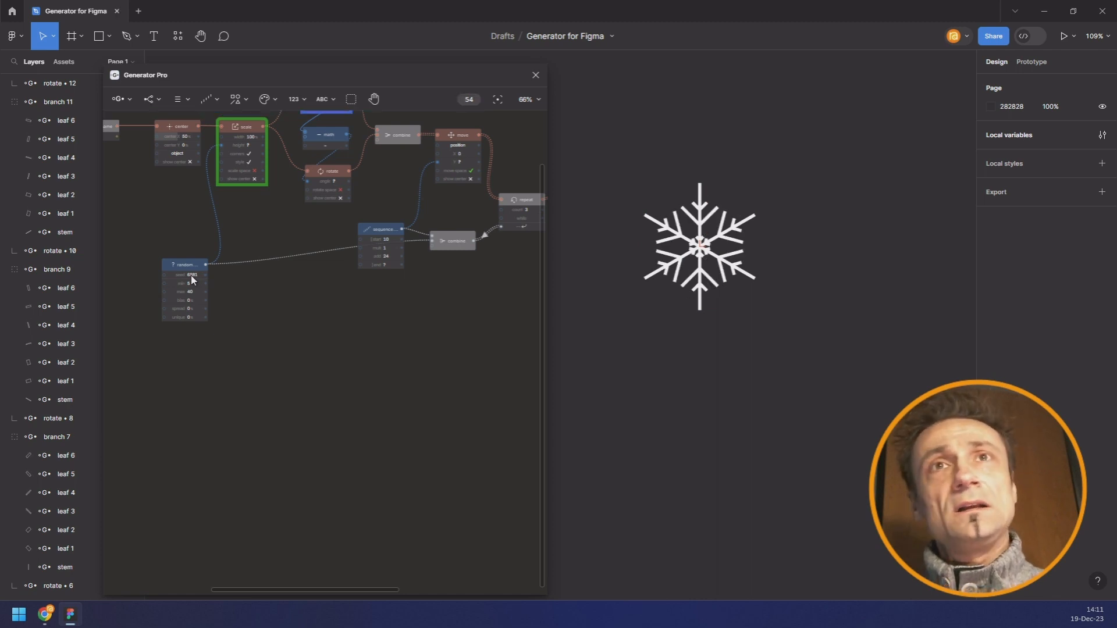
drag(310, 238, 304, 299)
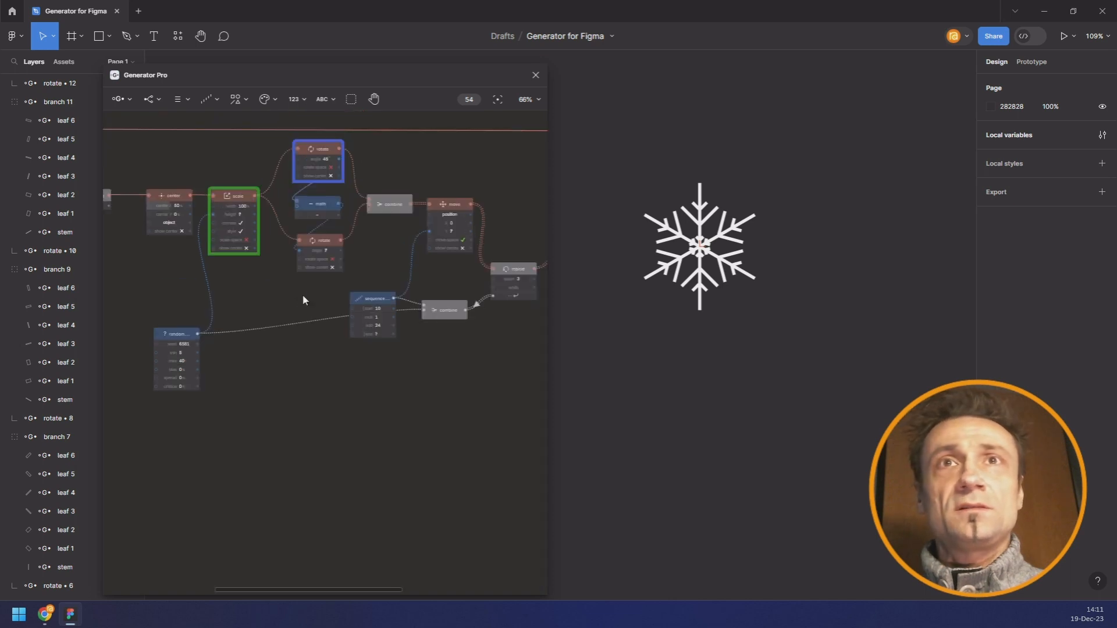
drag(382, 310, 333, 324)
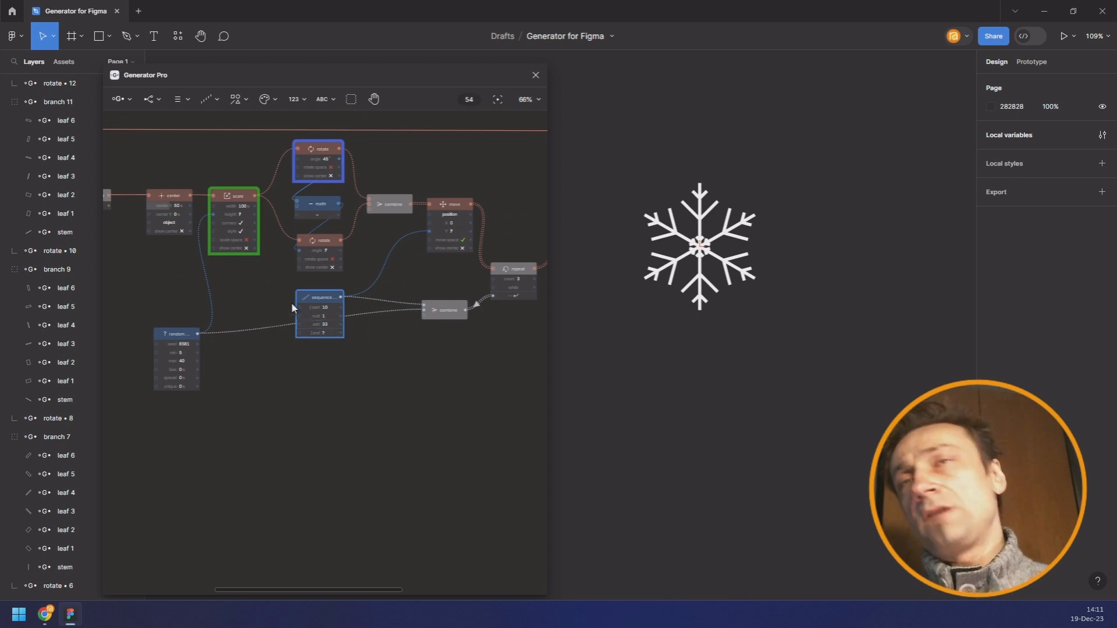
click(185, 345)
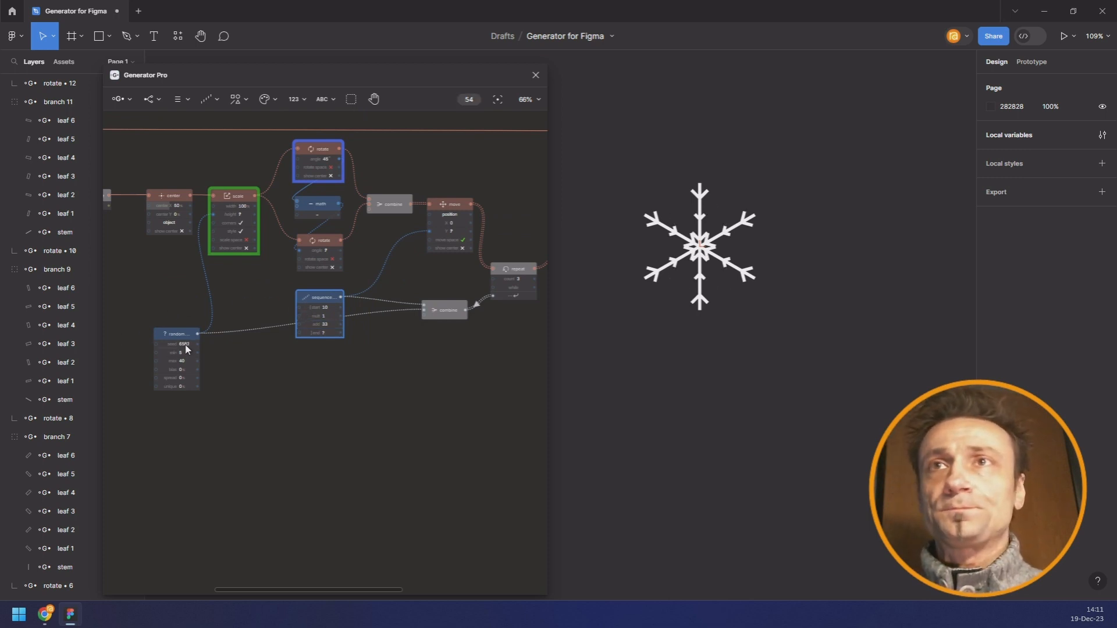
click(185, 347)
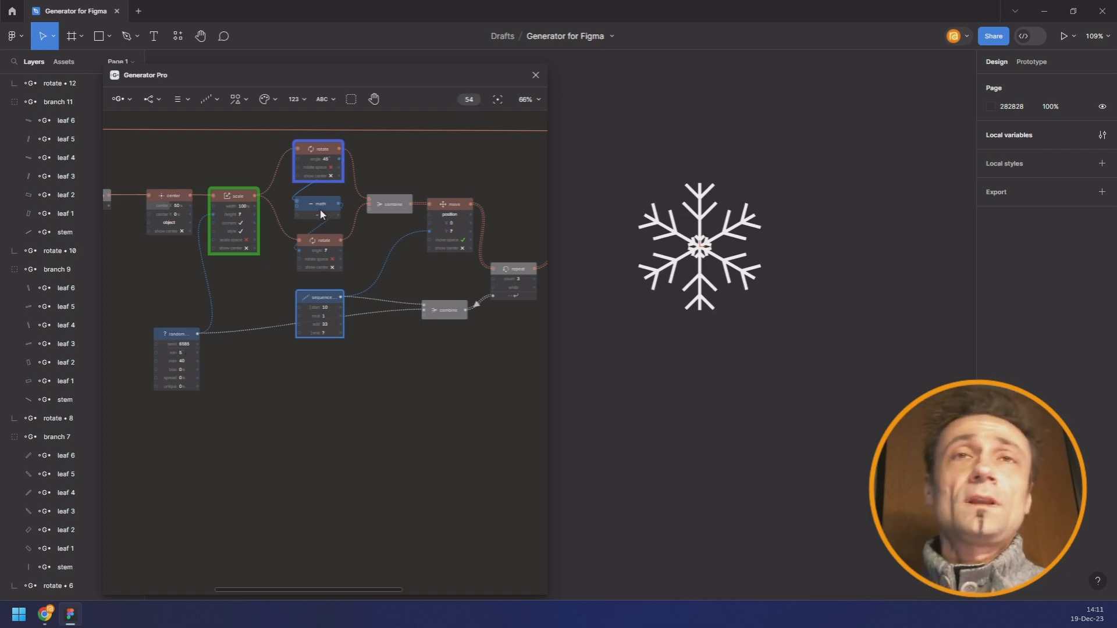
Step: Turn off show center on the last rotate node, the one feeding the six-fold repeat
scroll(375, 244, down, 3)
drag(376, 243, 241, 269)
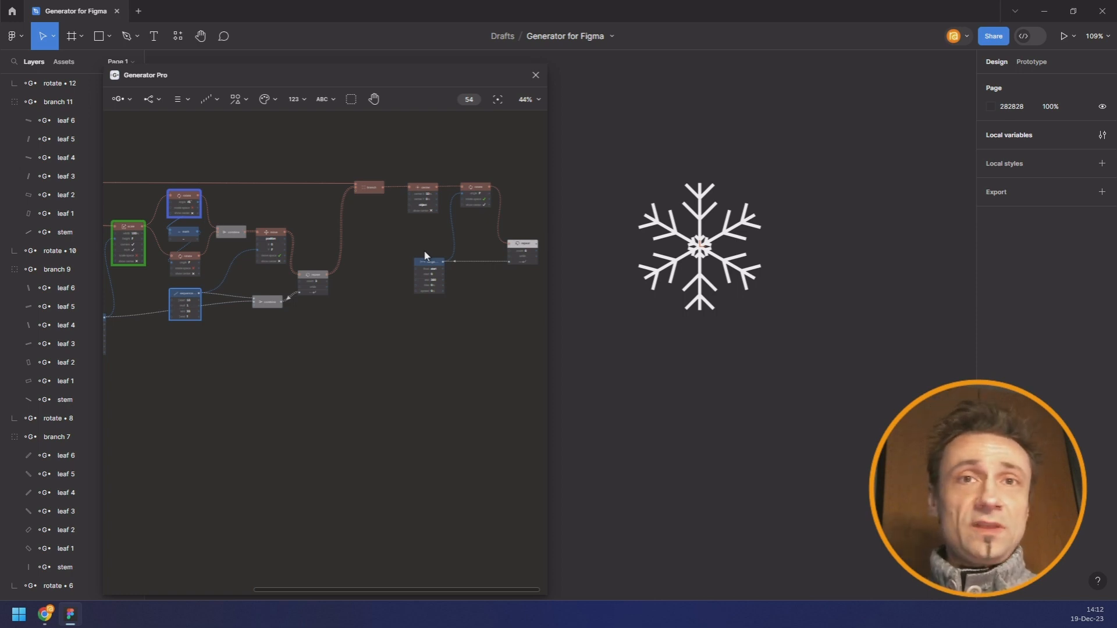
scroll(449, 225, up, 5)
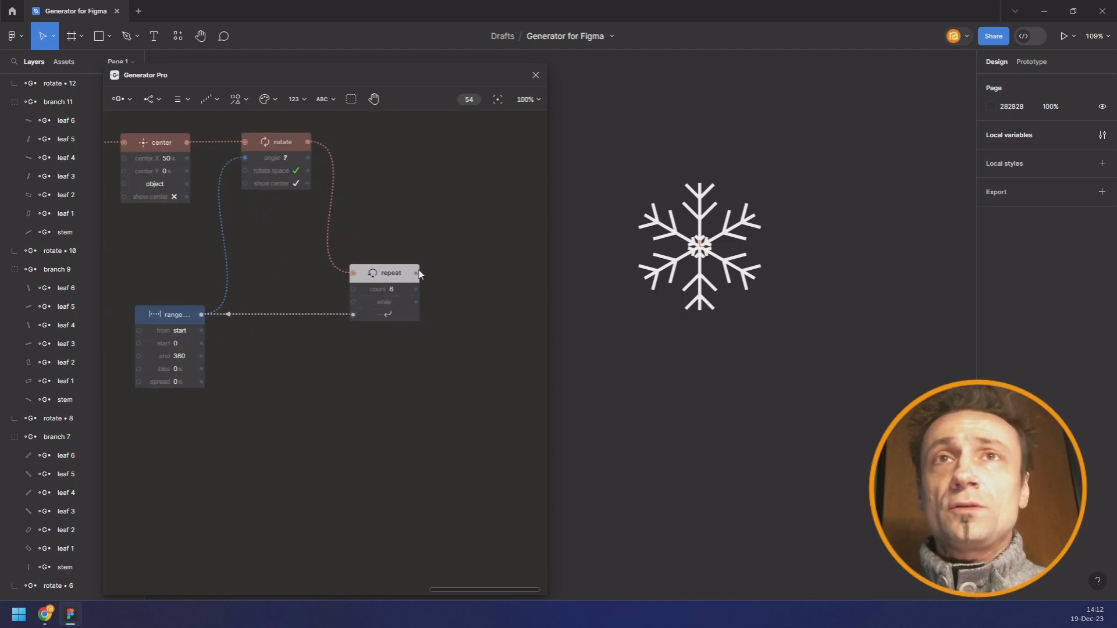
click(414, 281)
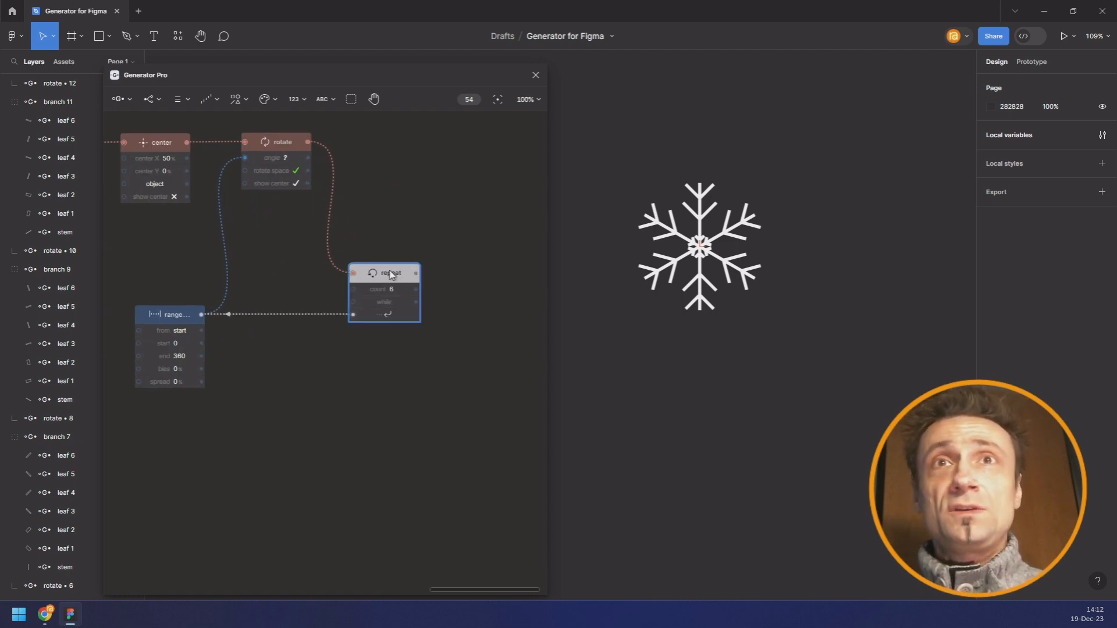
click(295, 183)
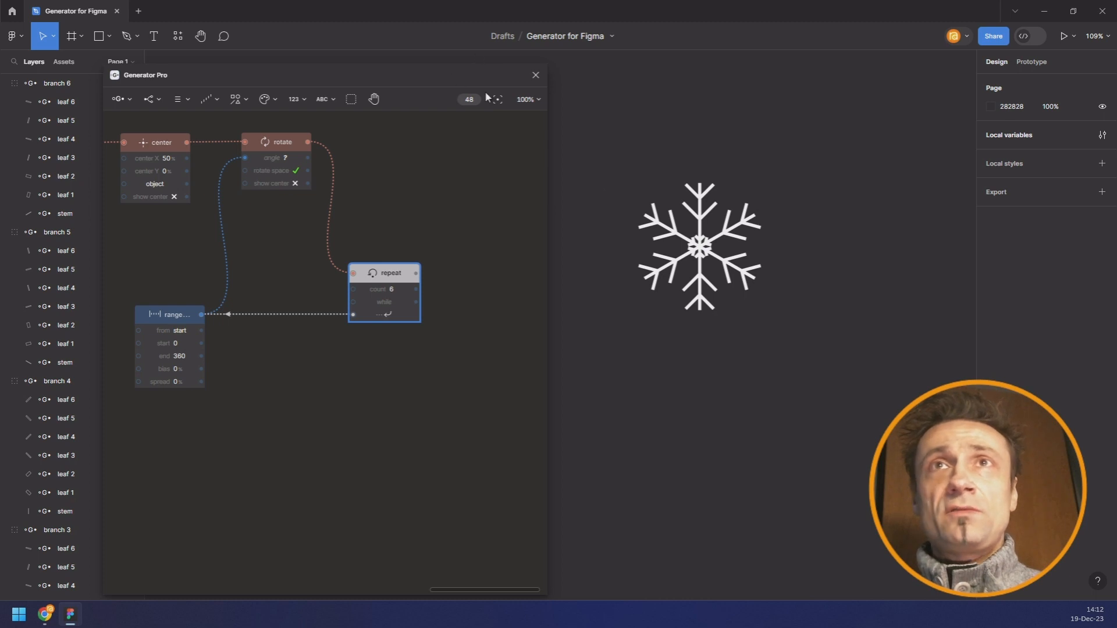
Step: Add a Frame node in the empty area to the right of the final repeat node
scroll(372, 196, down, 5)
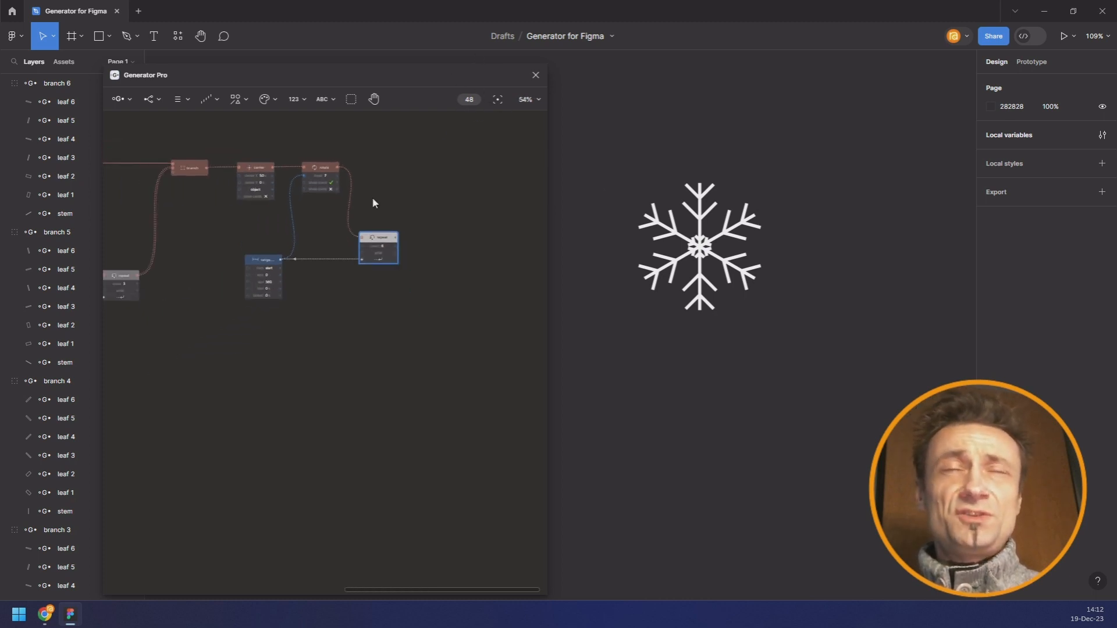
drag(389, 190, 469, 223)
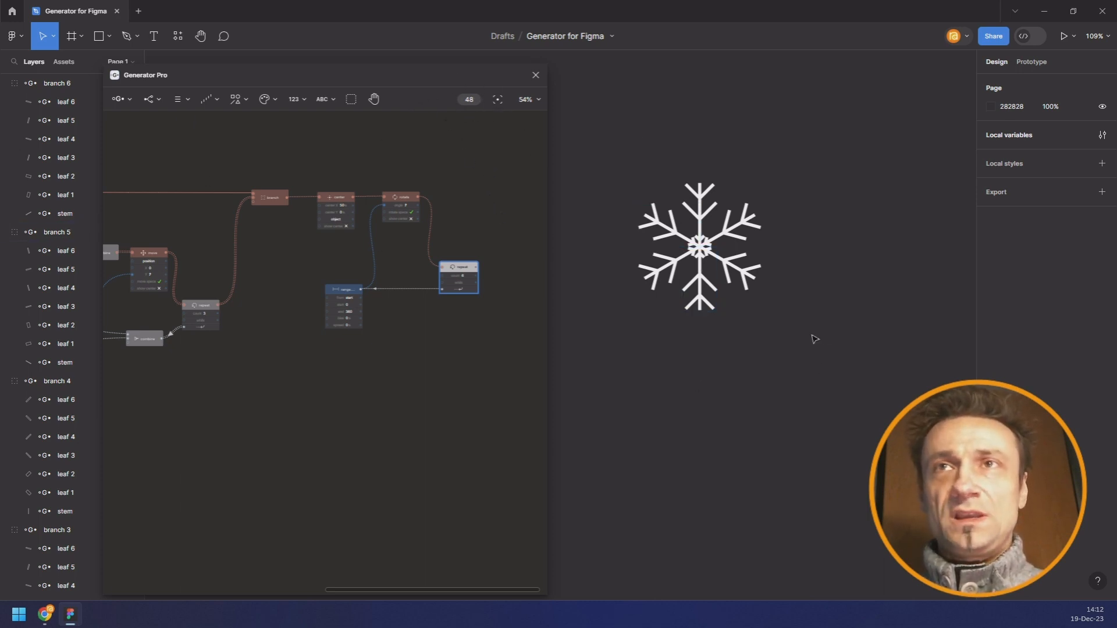
drag(490, 176, 185, 184)
click(302, 260)
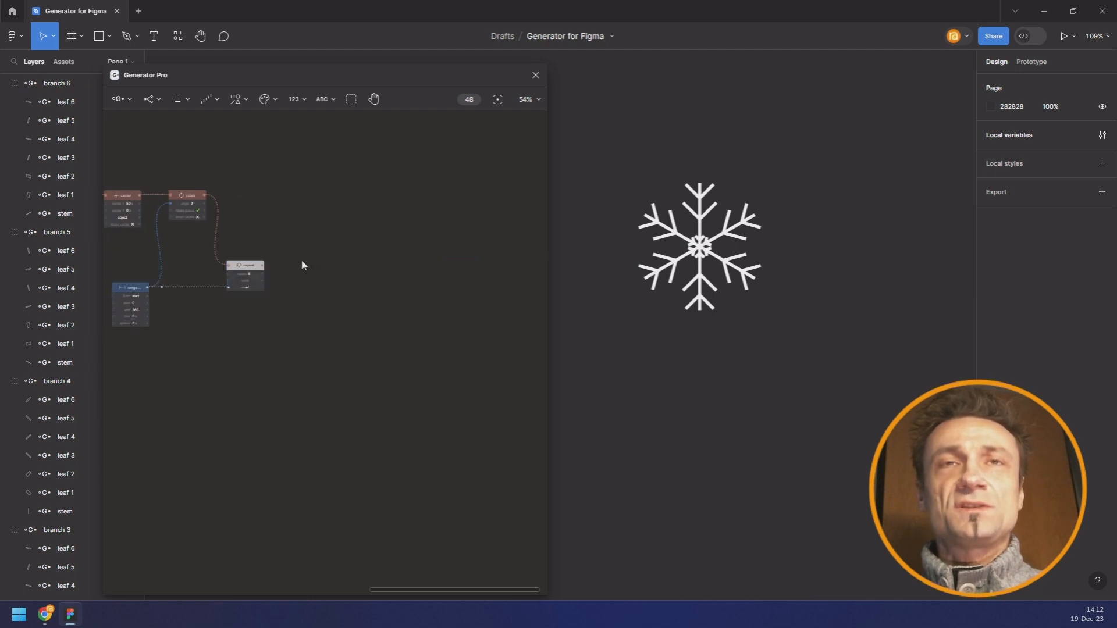
click(244, 267)
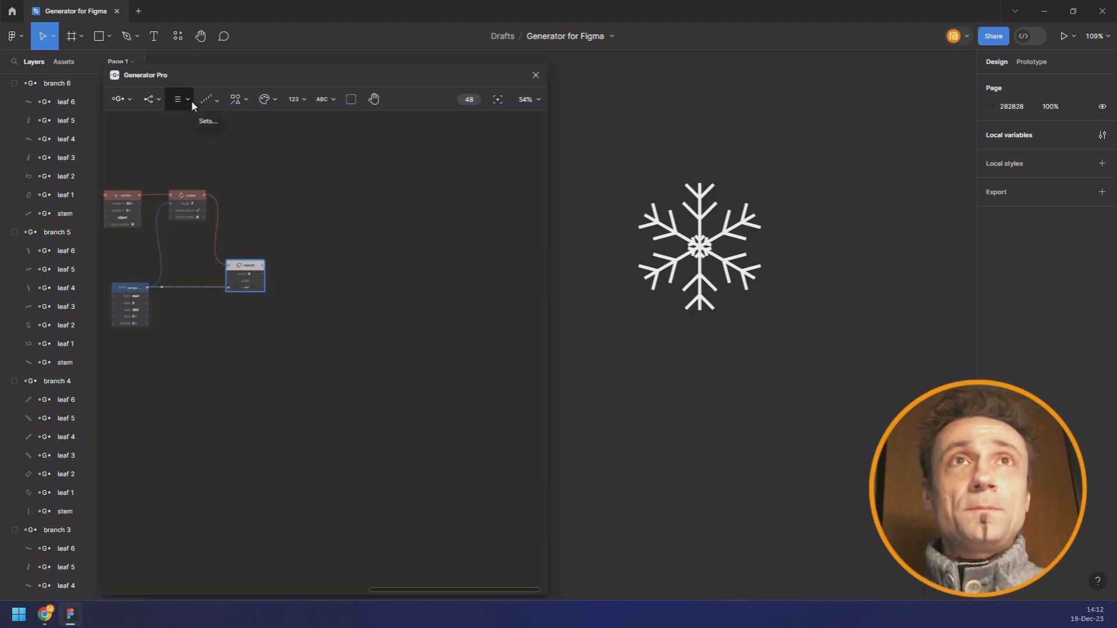
click(238, 105)
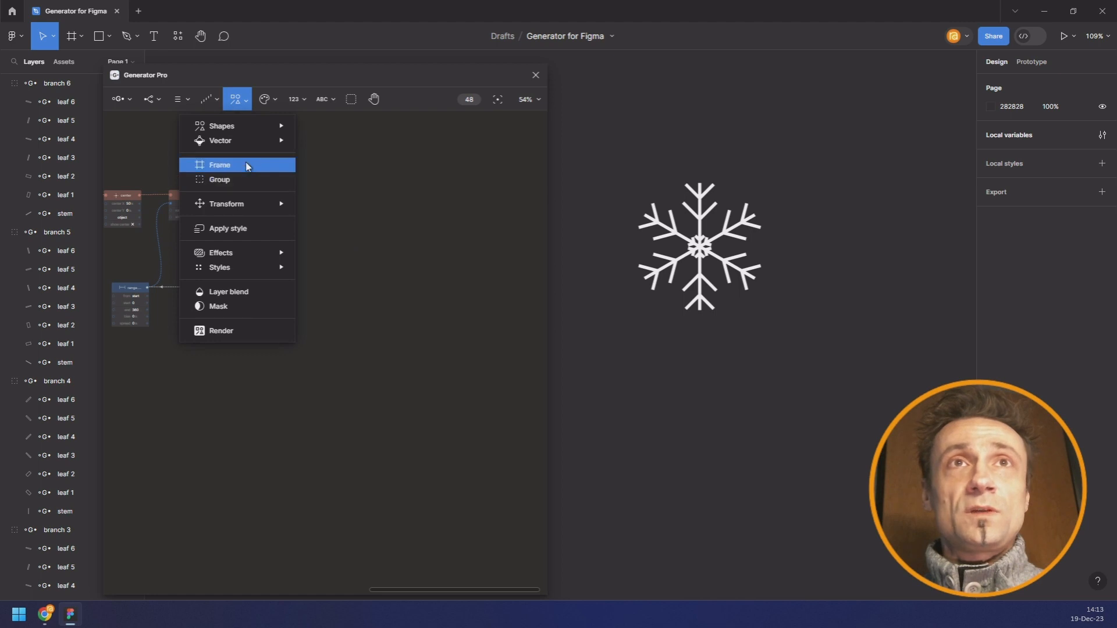
click(262, 169)
click(448, 265)
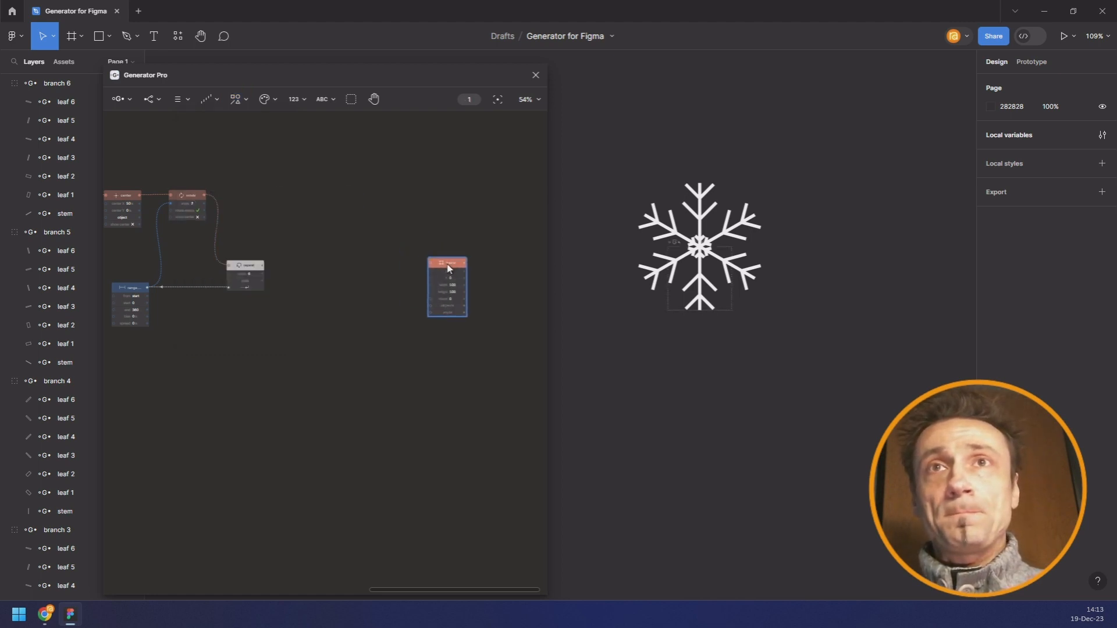
Step: Set the frame node's width and height to 1000 and its round value to 20
double_click(444, 267)
scroll(460, 285, up, 5)
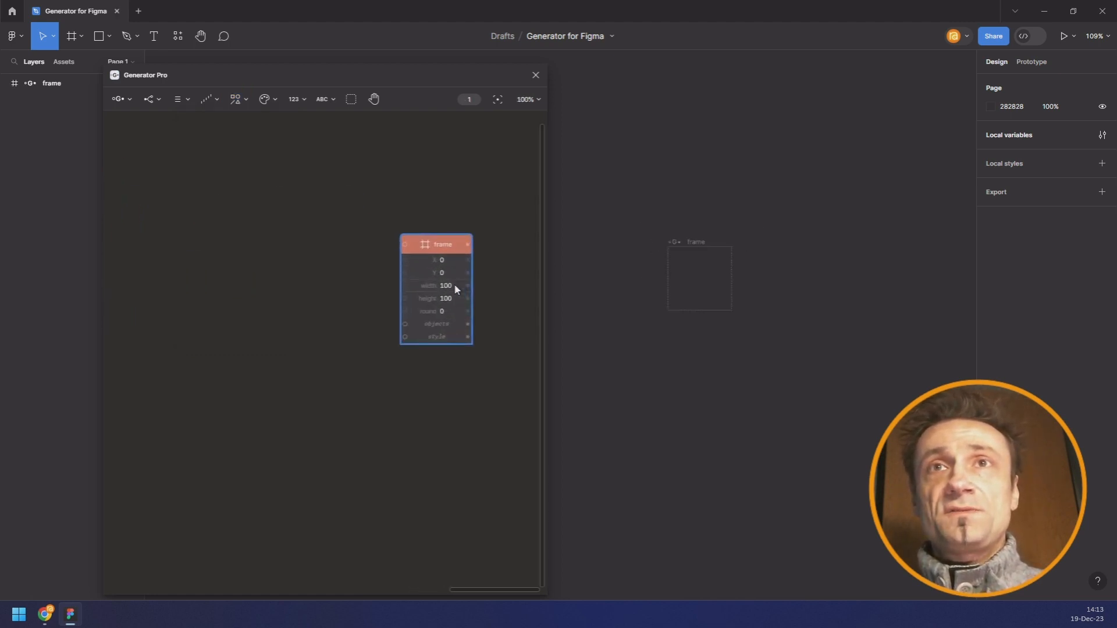
click(451, 286)
text(1000)
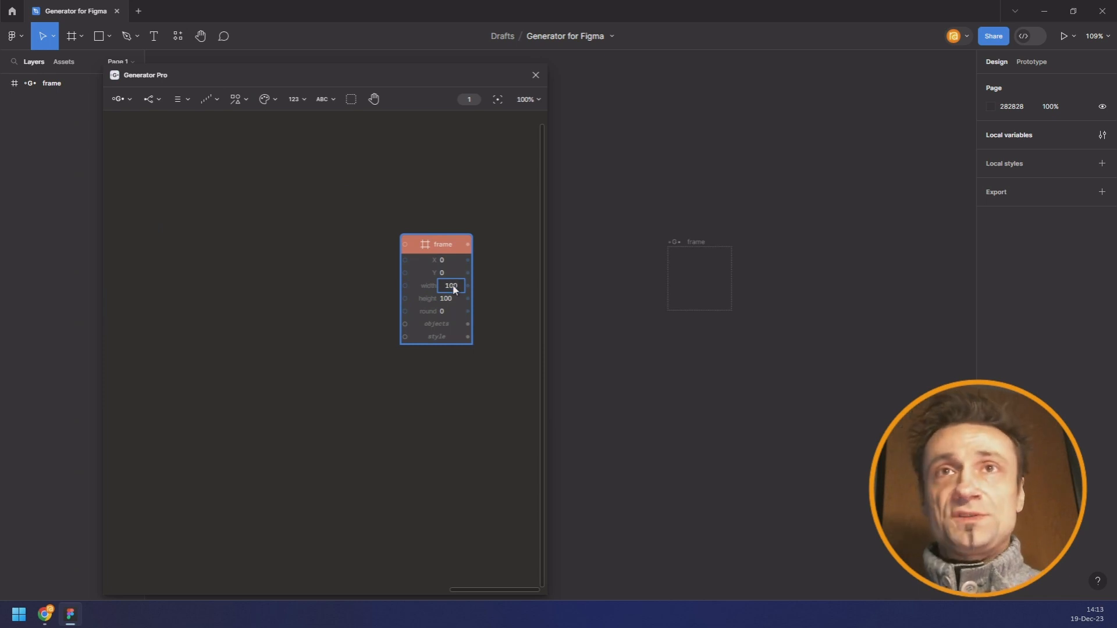
key(Tab)
text(1000)
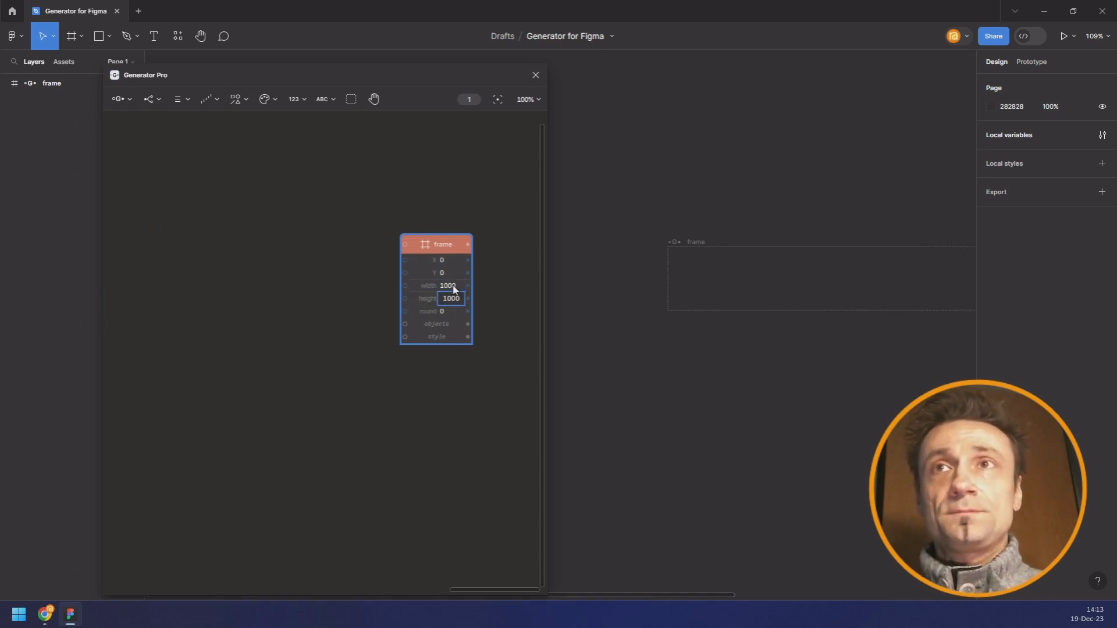
key(Return)
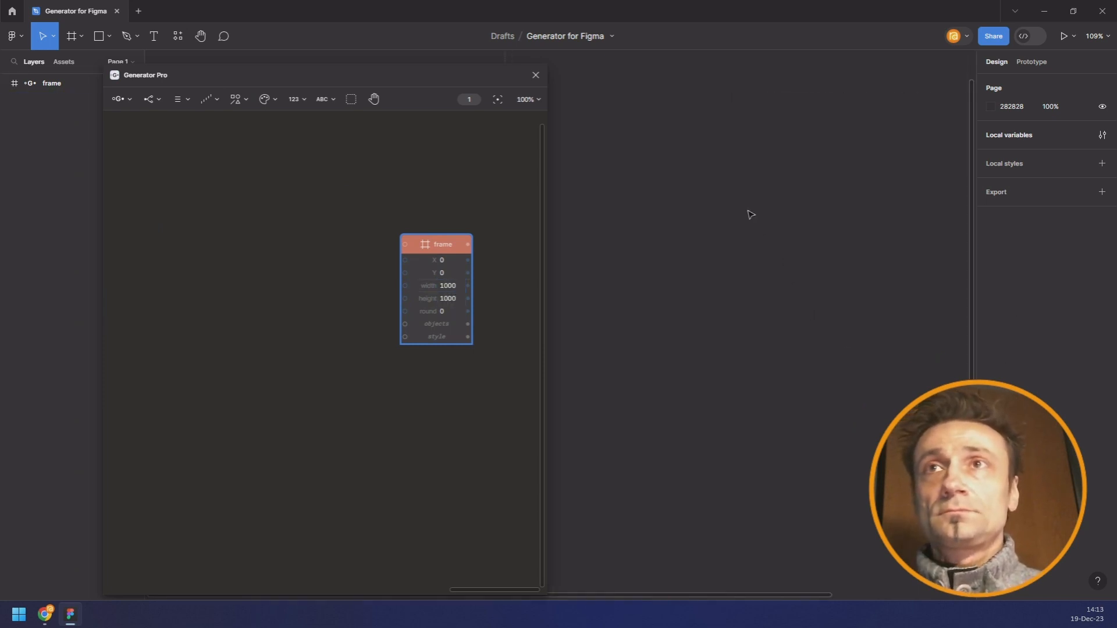
key(shift+1)
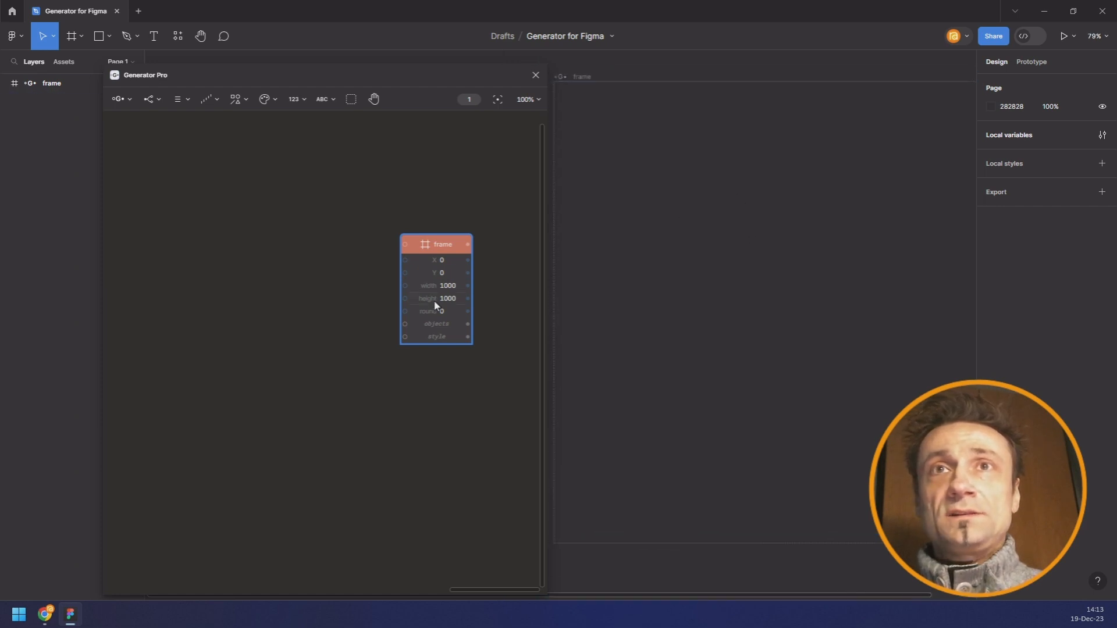
text(20)
key(Return)
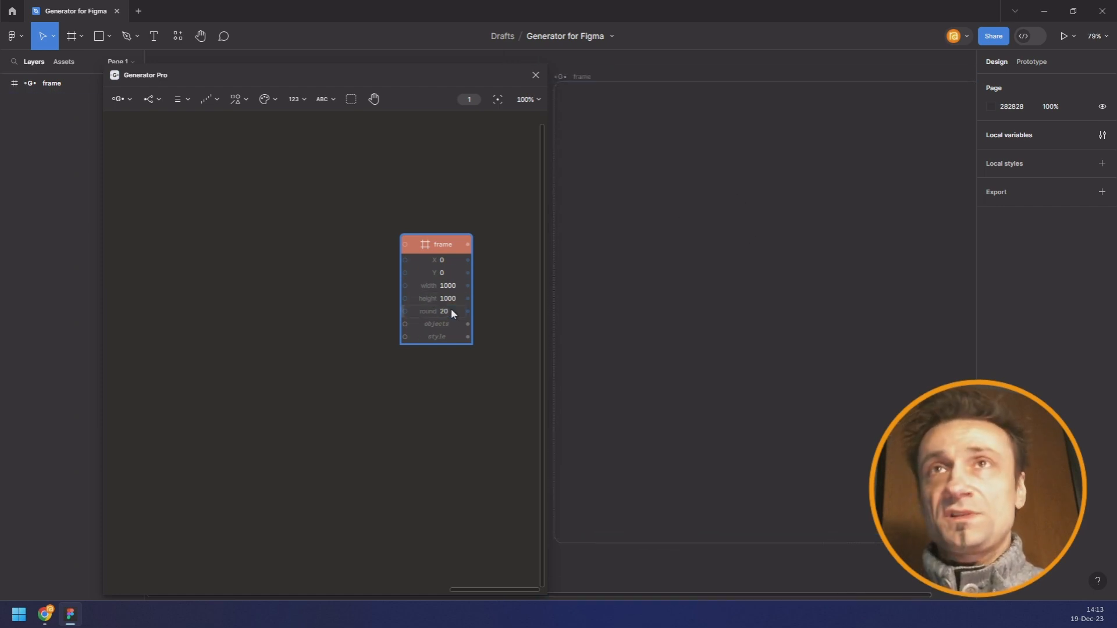
Step: Create two blue HSV color nodes, one below the other, to the left of the frame node
click(266, 100)
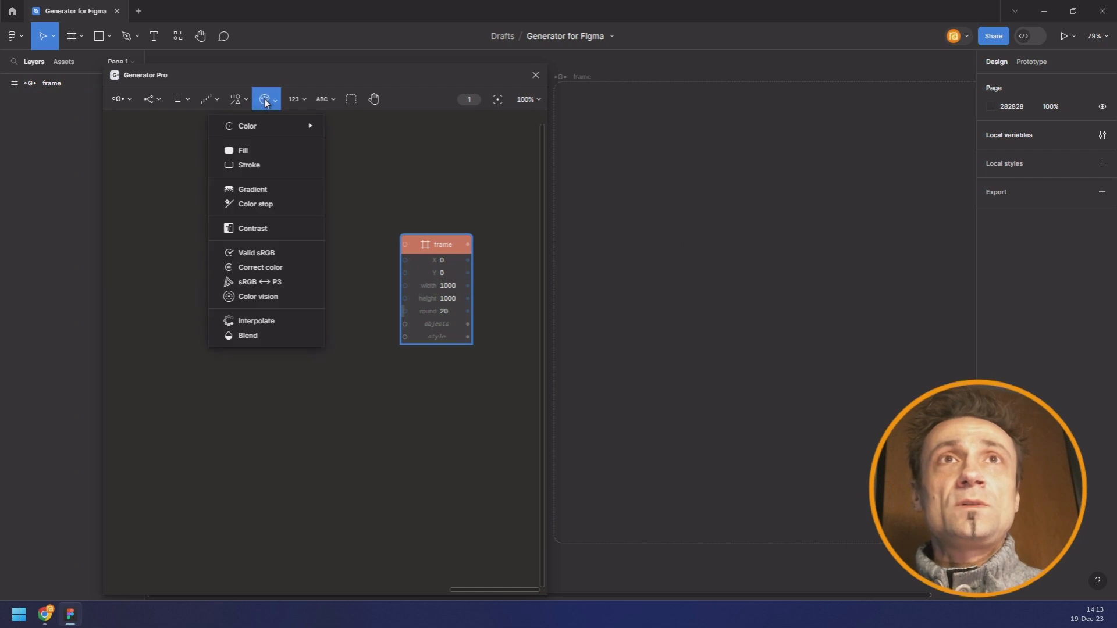
mouse_move(317, 127)
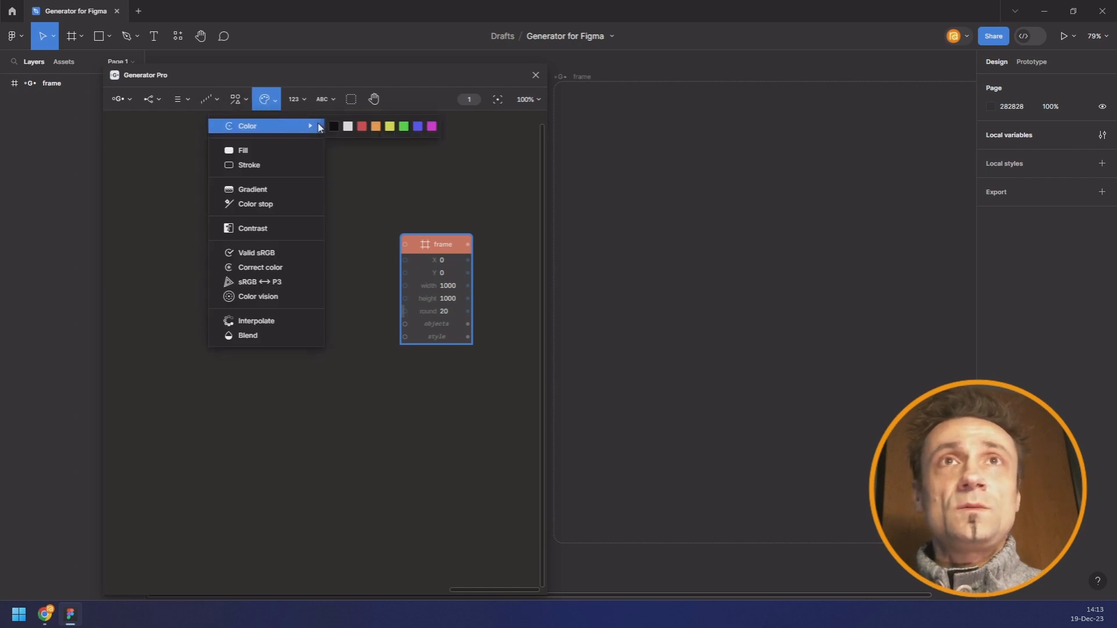
click(417, 127)
click(295, 317)
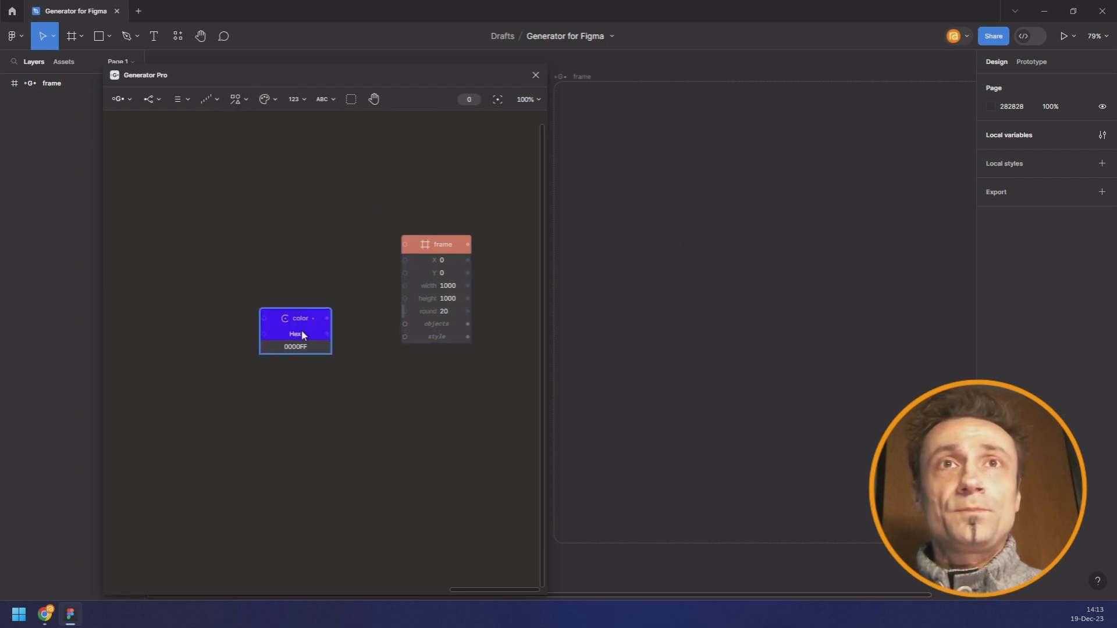
scroll(301, 330, down, 2)
key(ctrl+d)
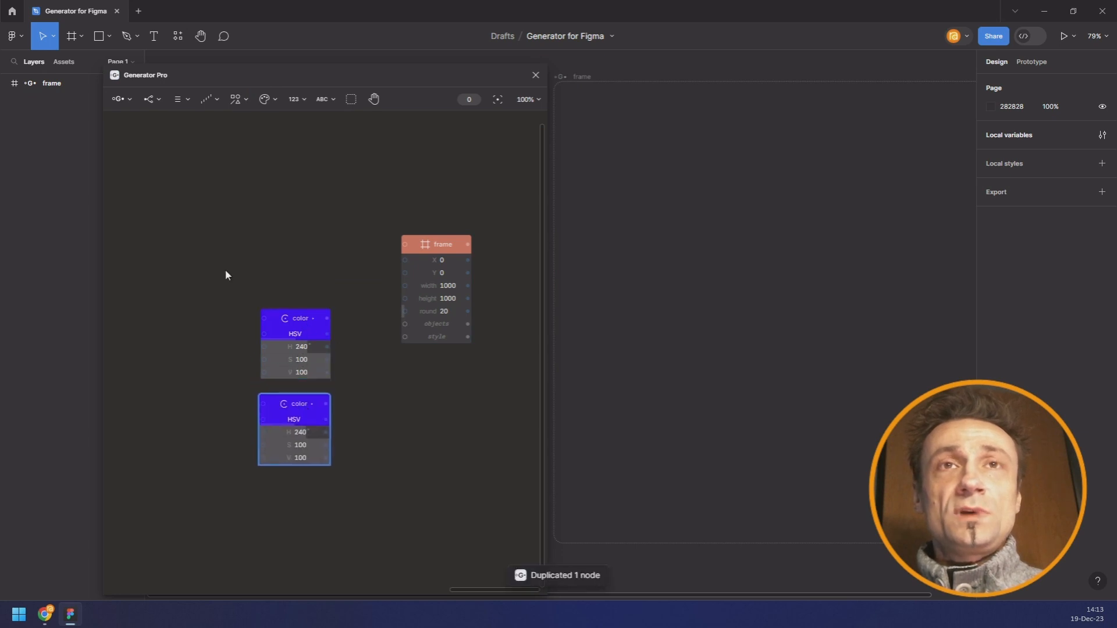
drag(225, 270, 333, 465)
drag(291, 317, 187, 309)
click(255, 226)
Step: Add a Gradient node between the color nodes and the frame node
click(268, 100)
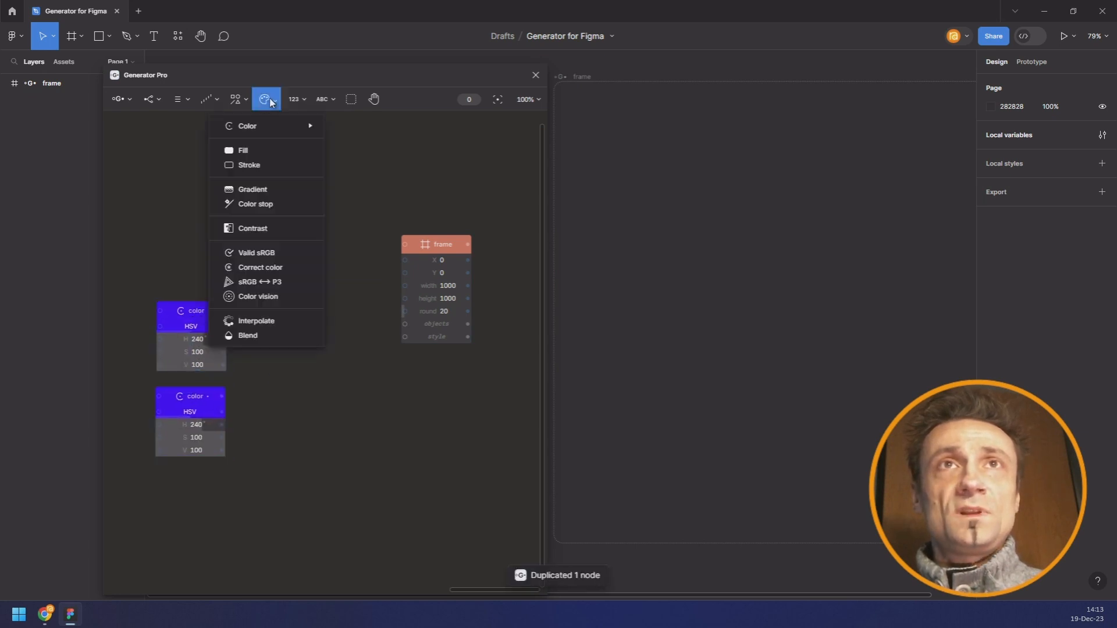
click(264, 189)
click(300, 358)
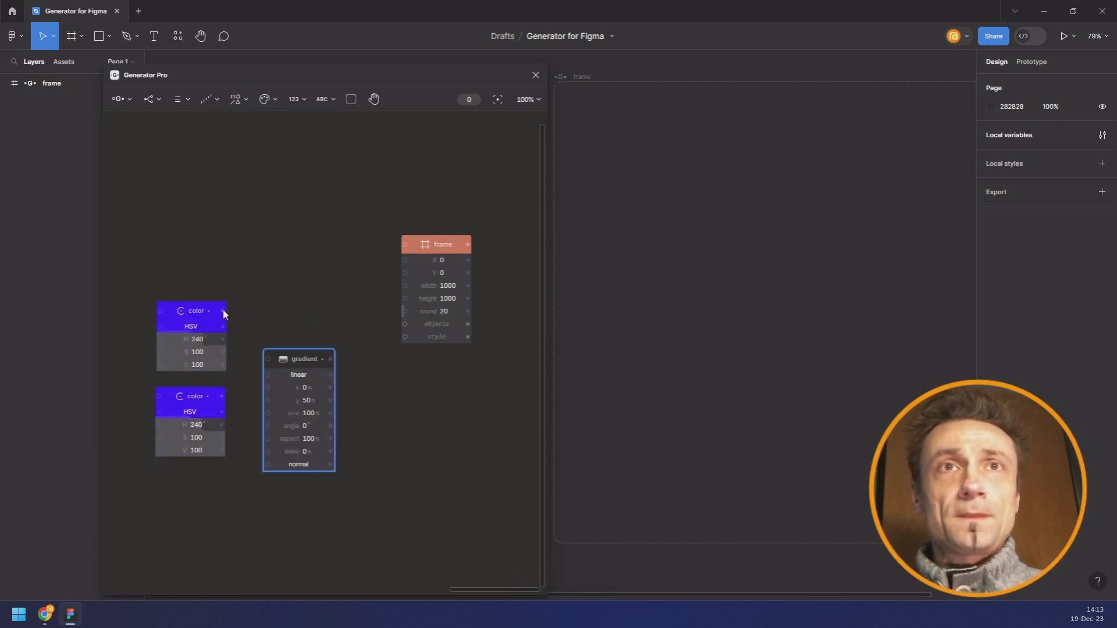
Step: Feed both color nodes into the gradient node and set their hues to 203° for the upper and 220° for the lower
drag(225, 315, 269, 359)
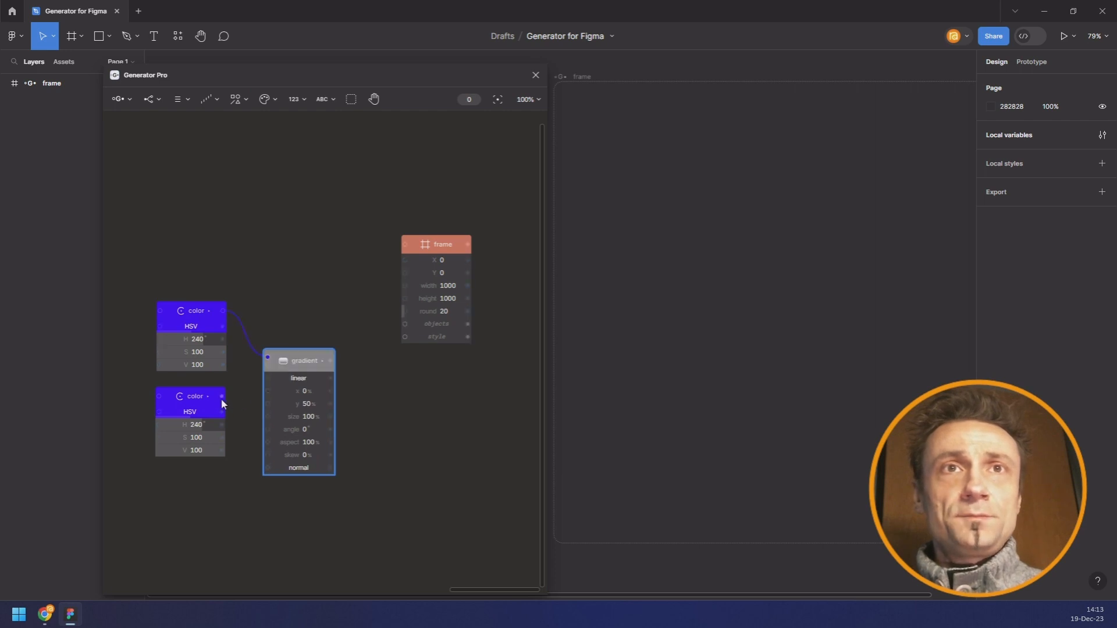
drag(222, 399, 275, 364)
drag(207, 342, 198, 342)
drag(210, 429, 200, 424)
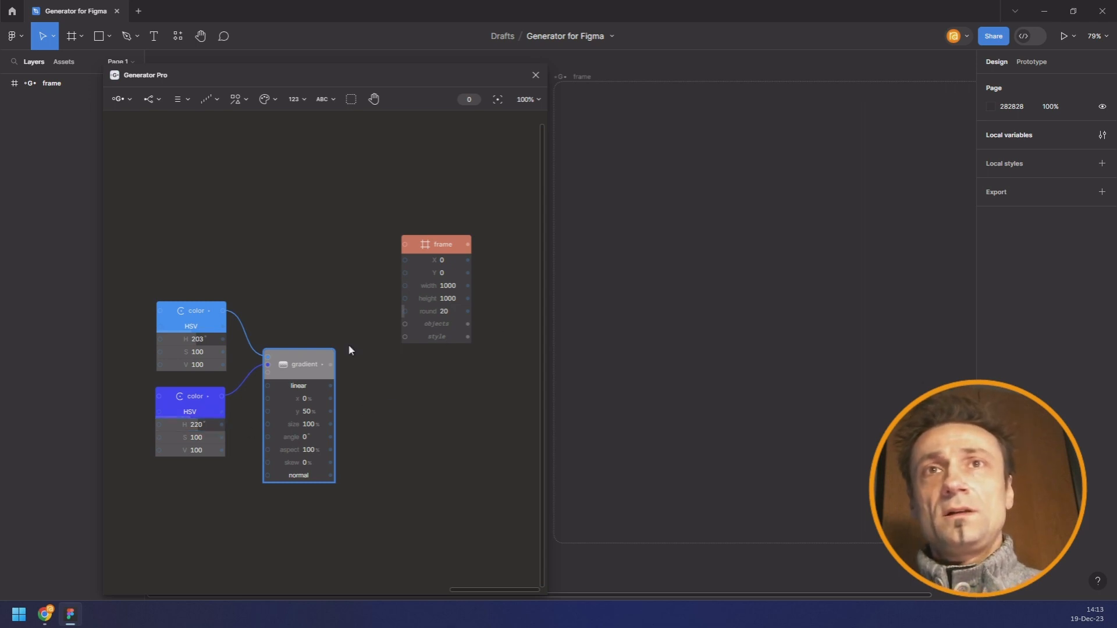
Step: Connect the gradient node to the frame node's style input and move the frame node closer to the gradient
drag(330, 364, 421, 338)
drag(456, 263, 433, 284)
scroll(731, 321, down, 3)
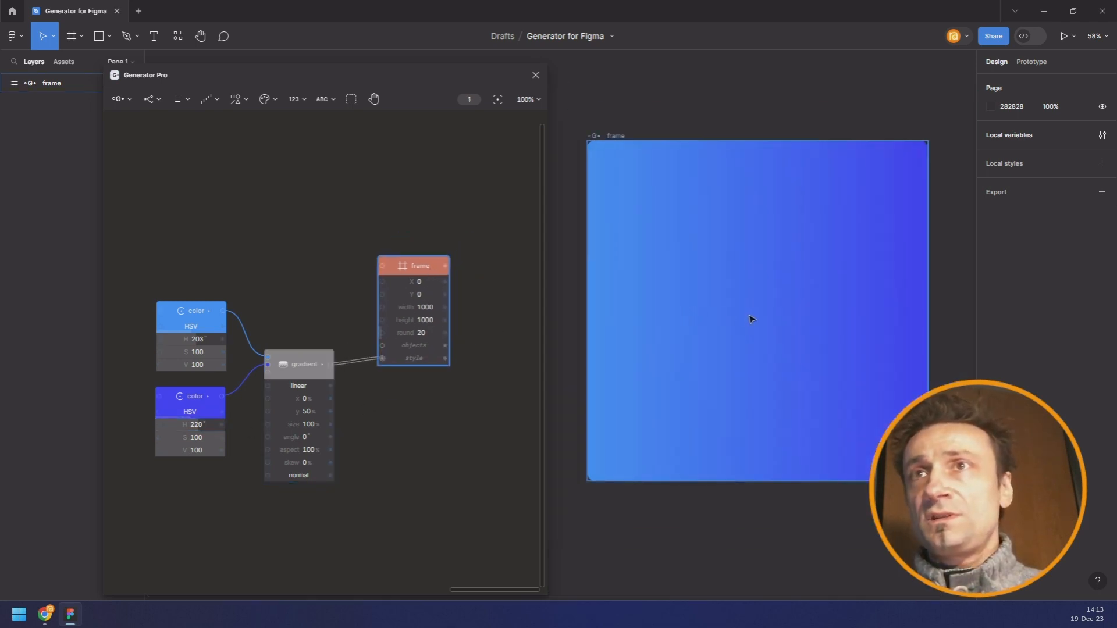
scroll(731, 321, up, 1)
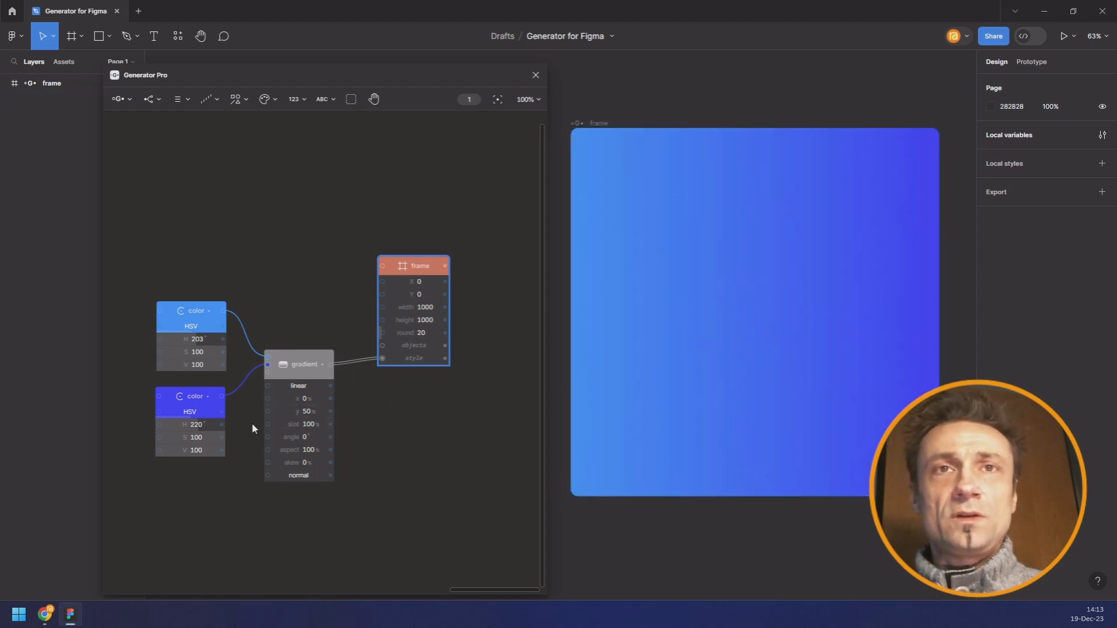
Step: Set the gradient node's angle to 90° so the colors run vertically down the frame
drag(317, 437, 277, 438)
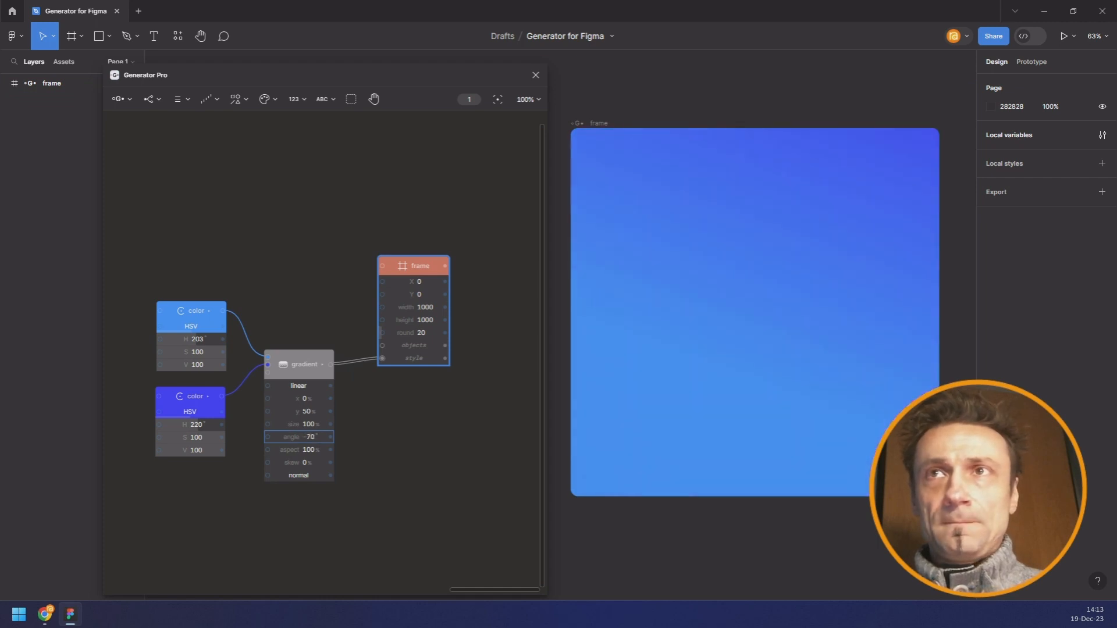
click(312, 438)
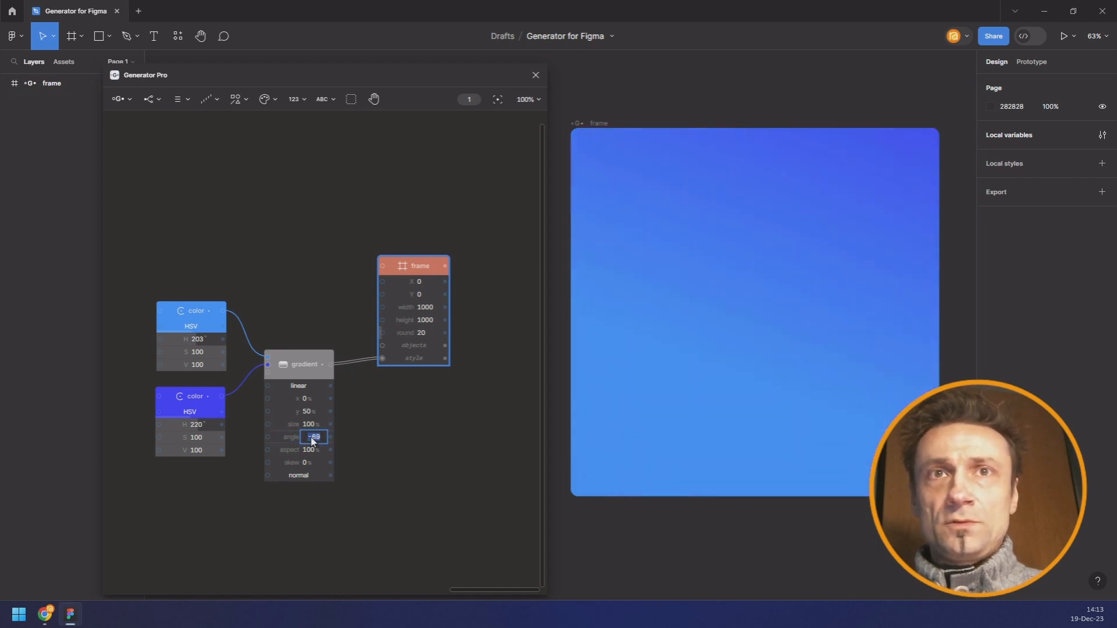
text(90)
key(Return)
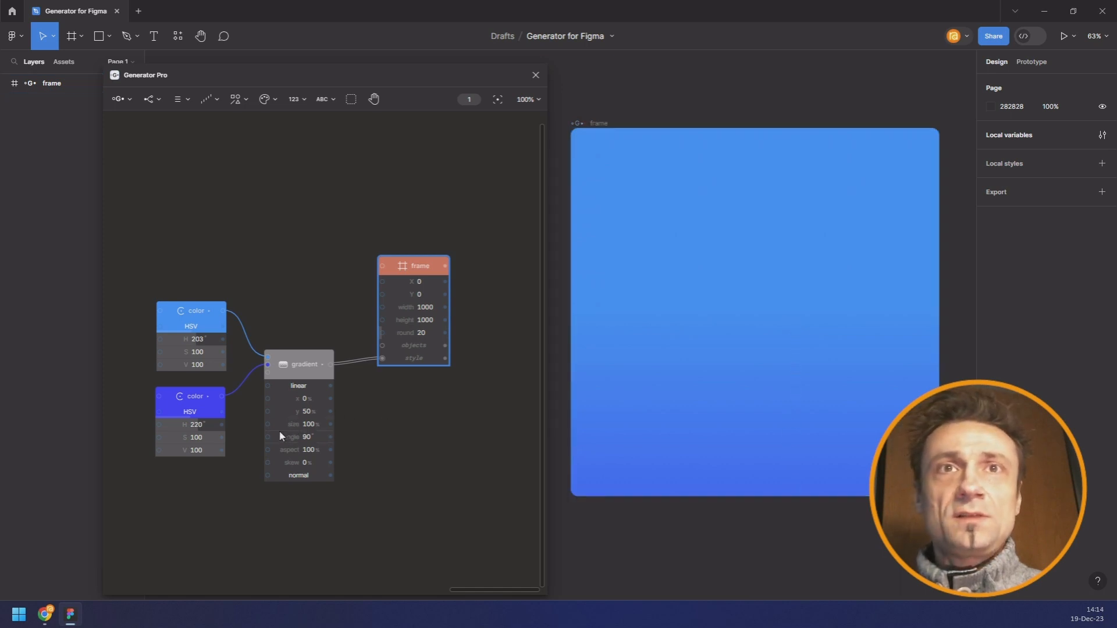
scroll(292, 430, up, 5)
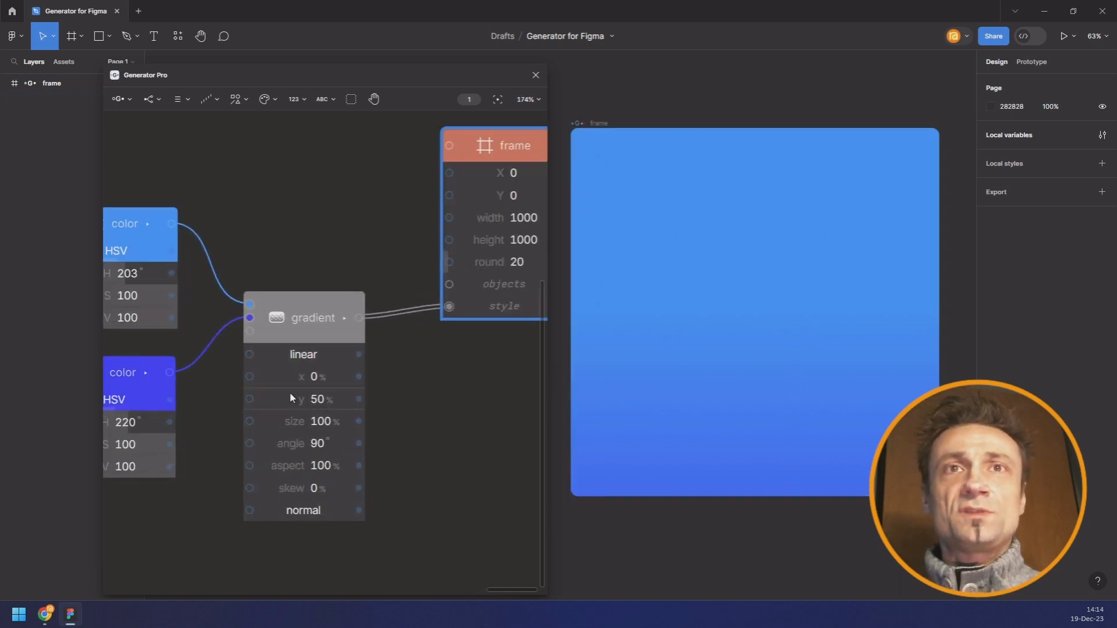
Step: Set the gradient node's y position to 0%
click(324, 406)
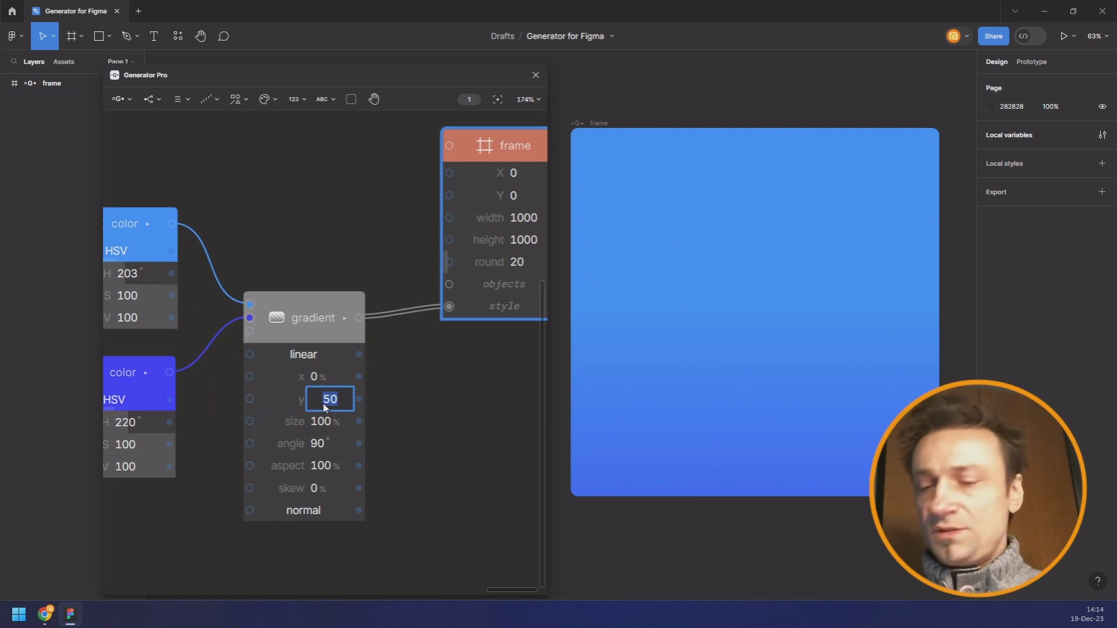
text(0)
key(Return)
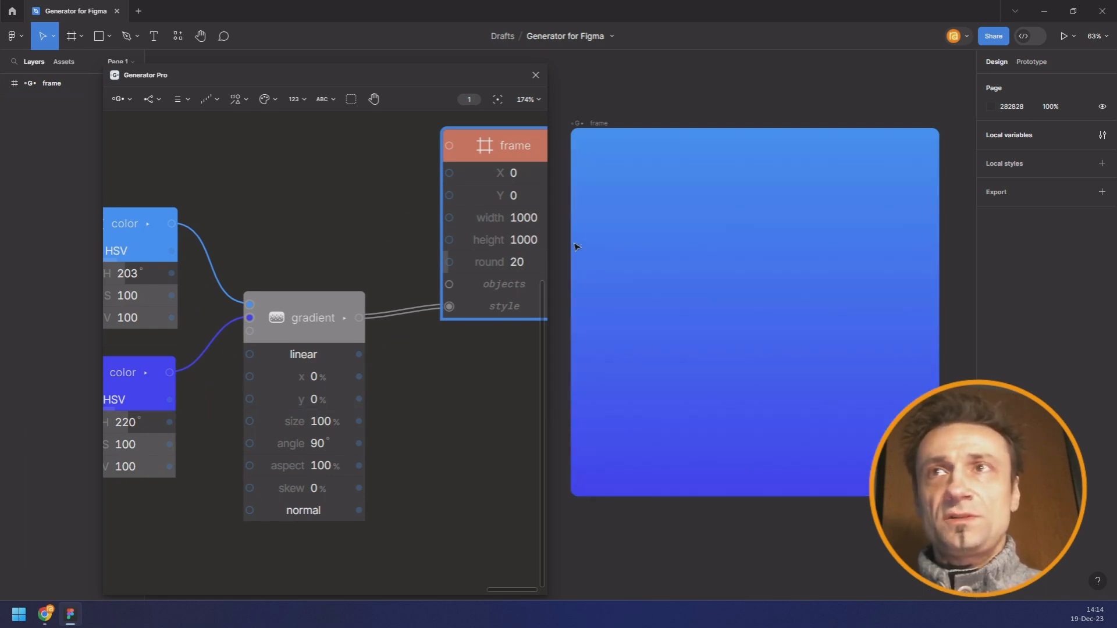
Step: Reverse the gradient by setting the gradient node's angle to -90° and its y position to 100%
scroll(319, 251, down, 3)
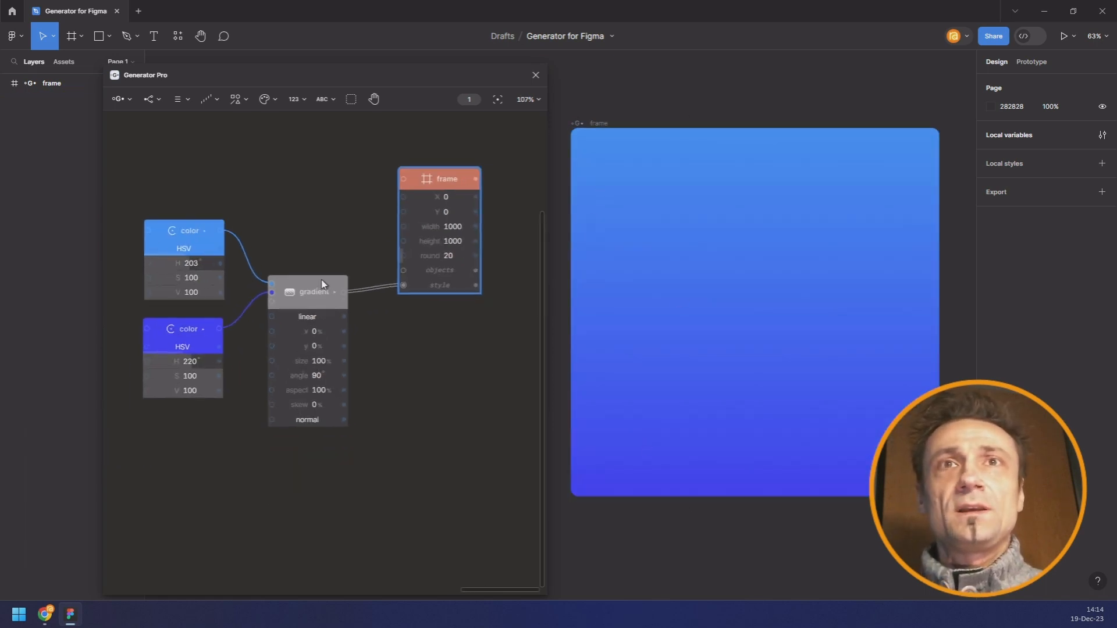
scroll(323, 285, up, 2)
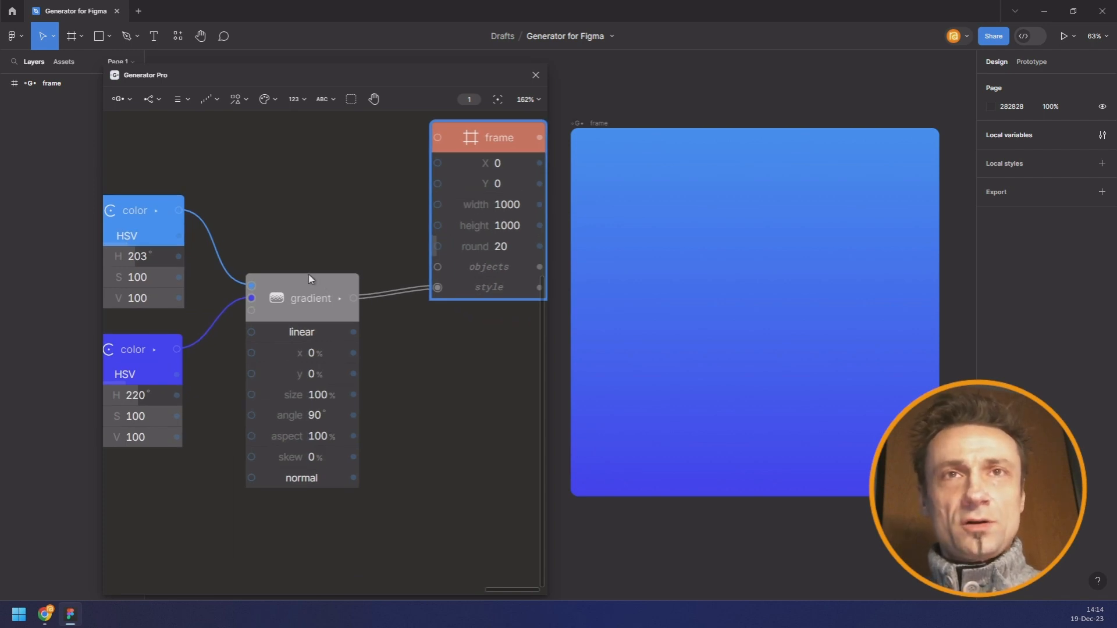
click(337, 420)
text(-90)
key(Return)
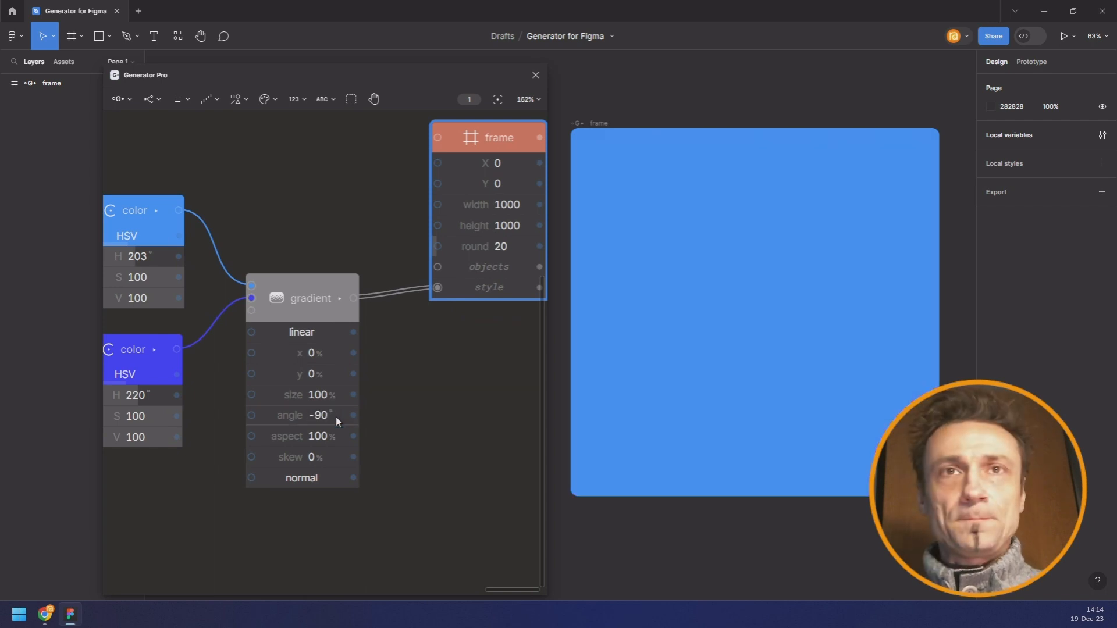
drag(307, 376, 391, 376)
click(307, 376)
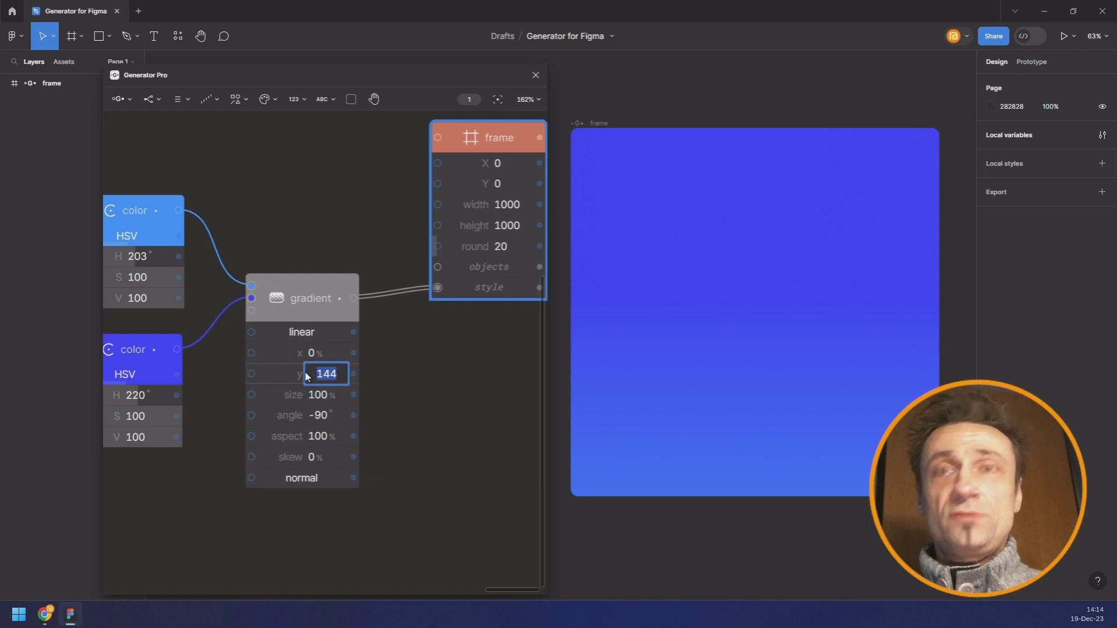
text(100)
key(Return)
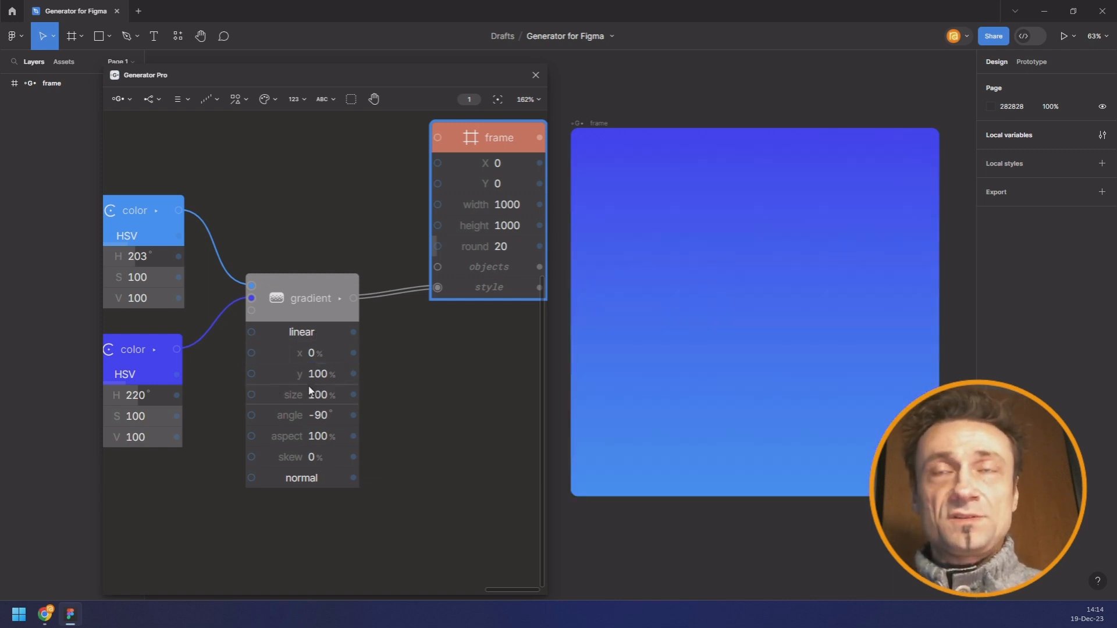
Step: Connect the output of the snowflake's repeat node to the frame node's objects input
scroll(292, 285, down, 1)
scroll(292, 285, down, 3)
drag(423, 188, 440, 192)
scroll(365, 166, down, 3)
drag(264, 167, 287, 197)
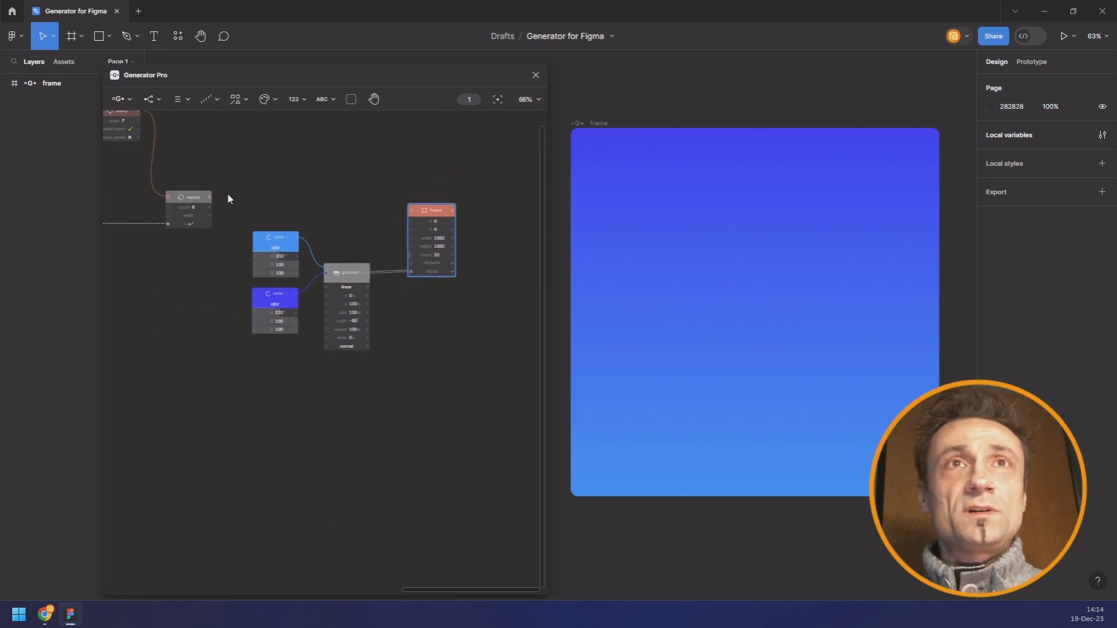
drag(209, 198, 421, 268)
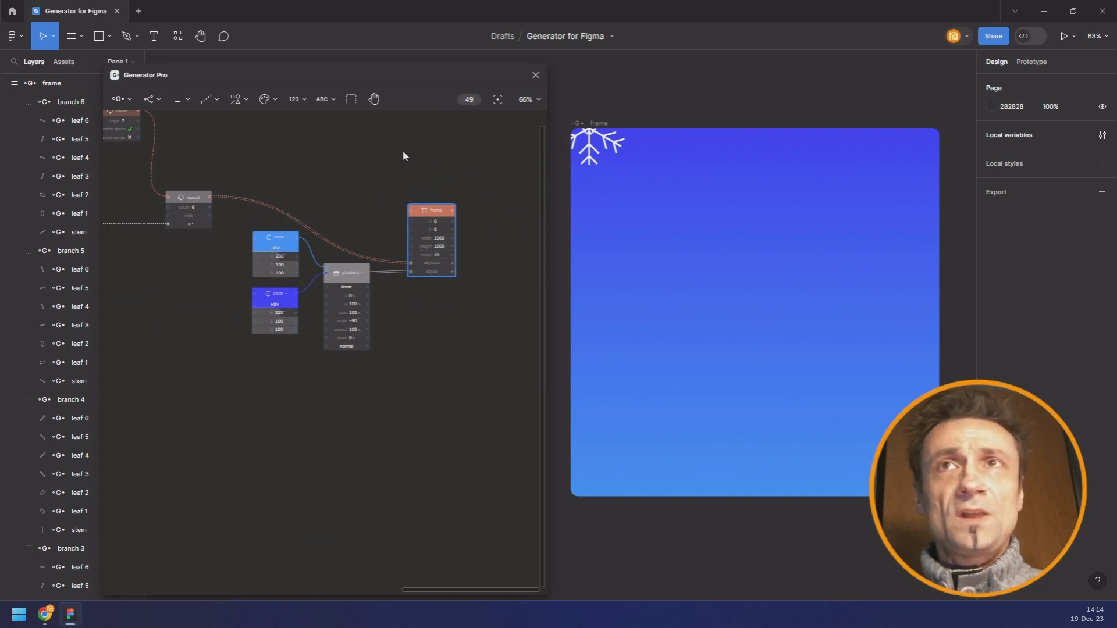
Step: Move the frame, gradient and color nodes farther from the repeat node, and place the gradient and color nodes below the connection
scroll(405, 156, up, 1)
drag(498, 214, 272, 387)
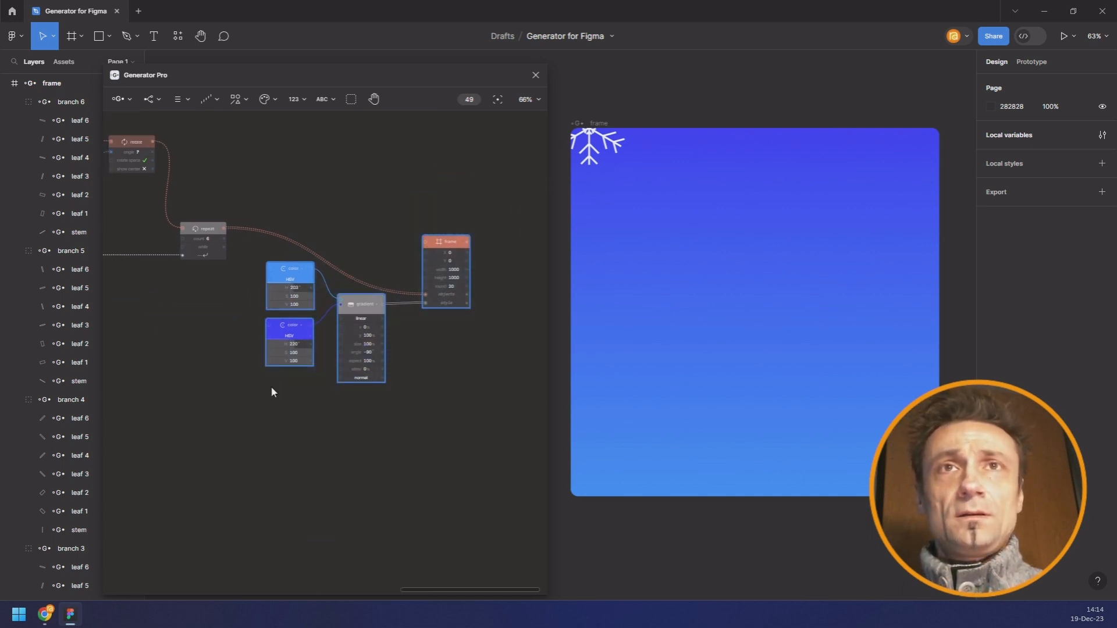
scroll(381, 332, down, 5)
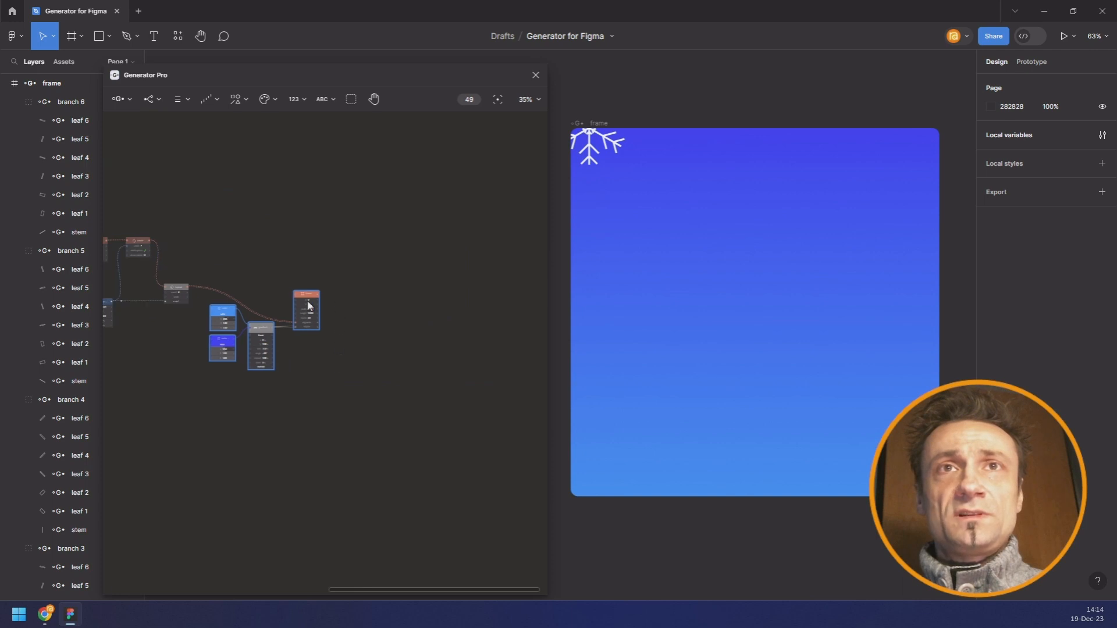
drag(311, 294, 506, 267)
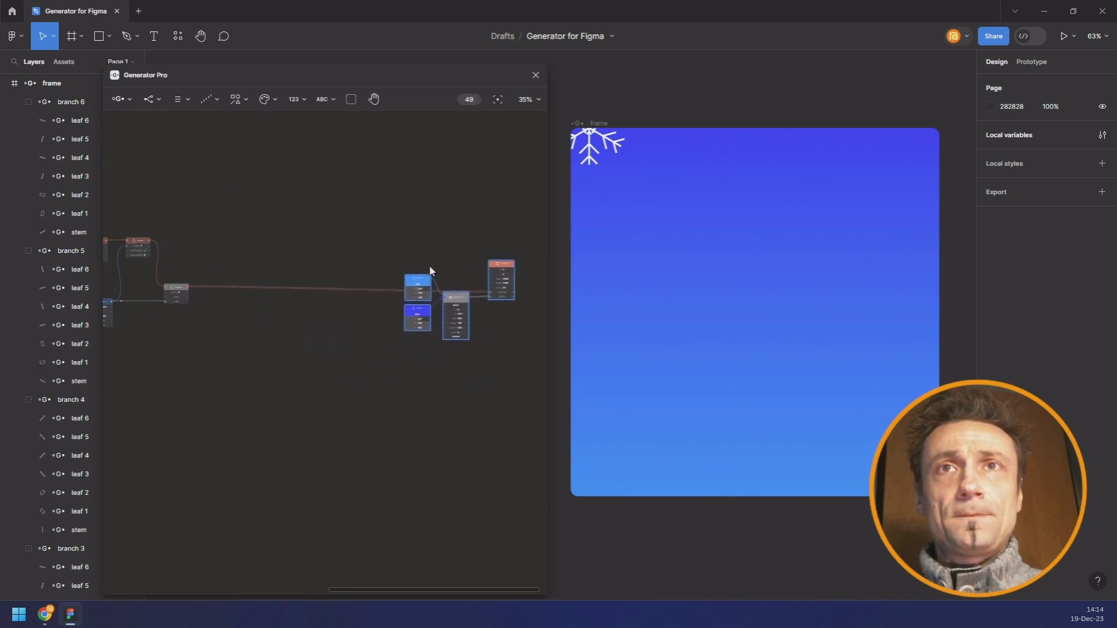
drag(401, 265, 482, 366)
drag(458, 299, 468, 346)
Step: Insert a second Repeat node between the snowflake's repeat node and the frame, and place it closer to the frame
click(395, 323)
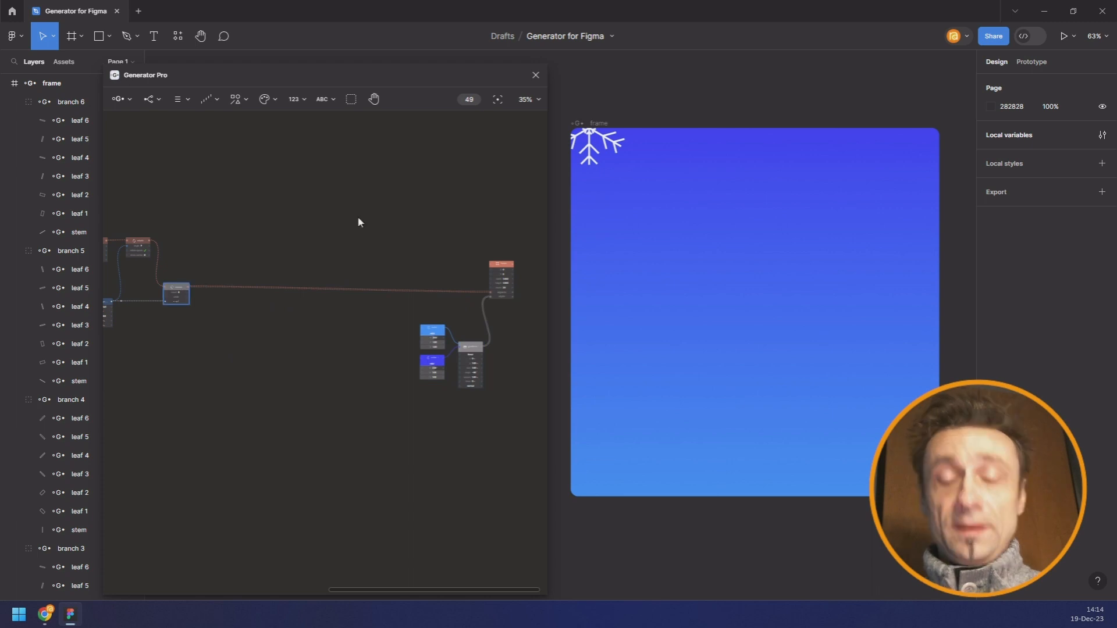
key(space)
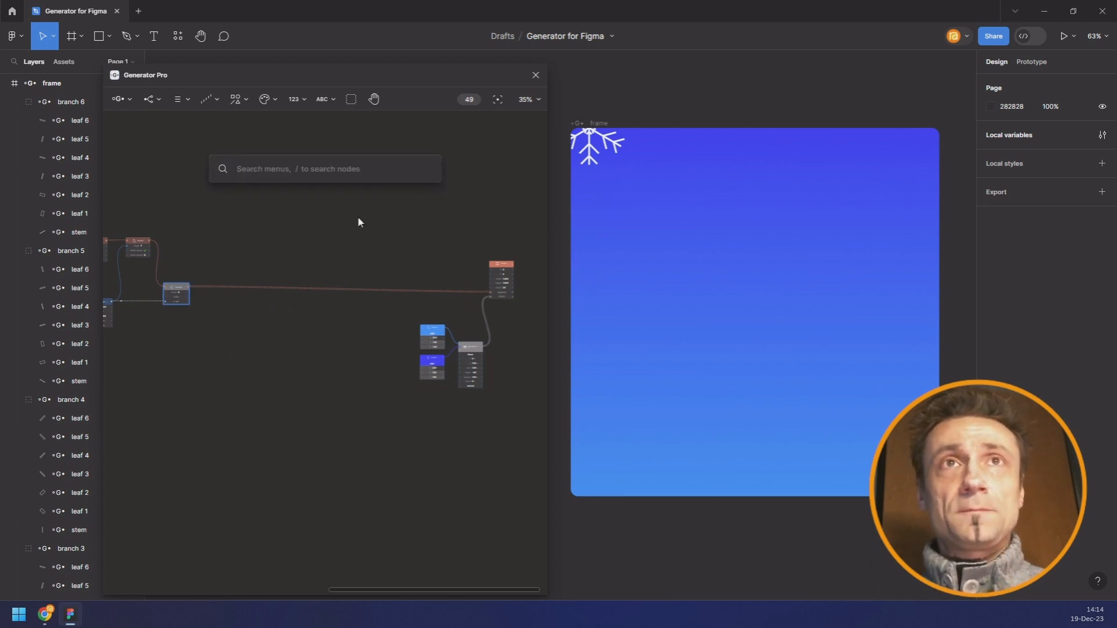
text(repe)
key(Return)
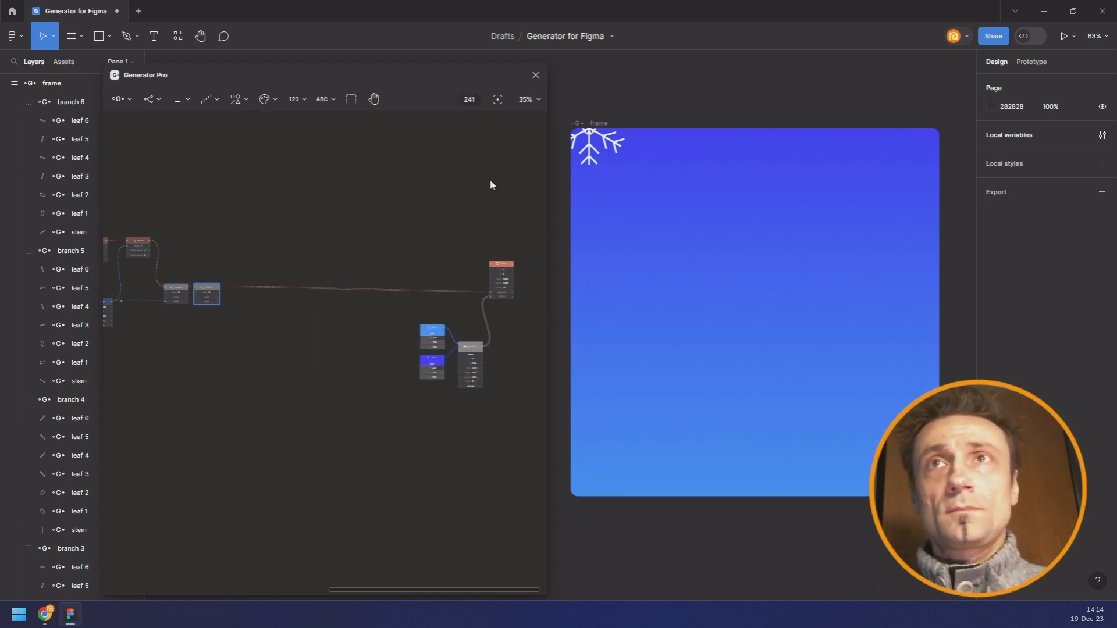
drag(211, 285, 372, 291)
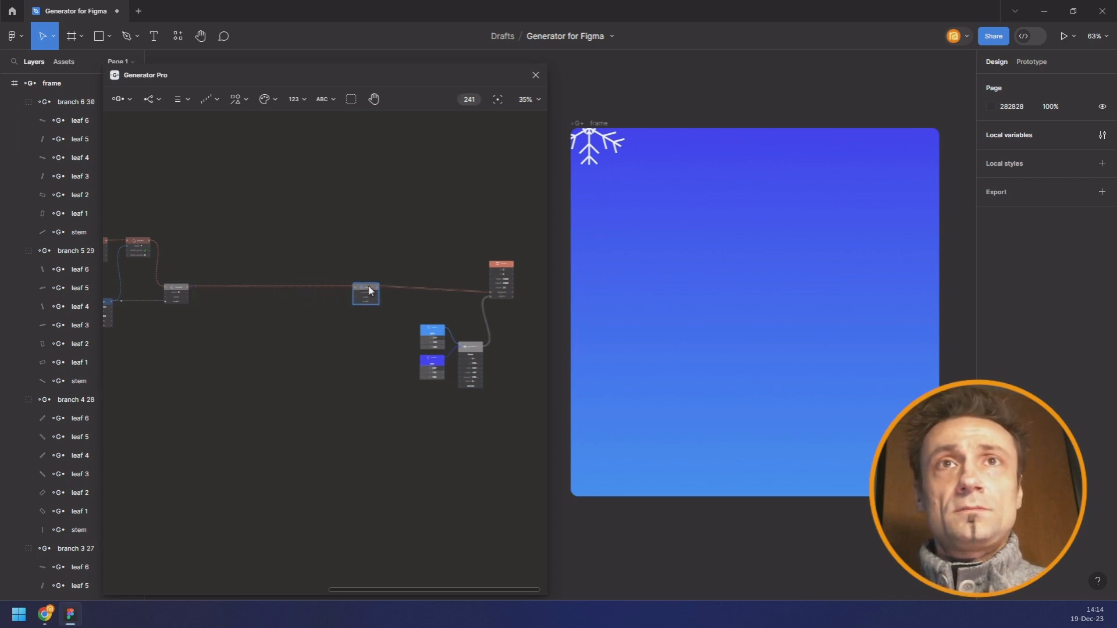
Step: Add a Move node after the snowflake's repeat node, connect its output to the second repeat node, and space it out
scroll(374, 294, up, 5)
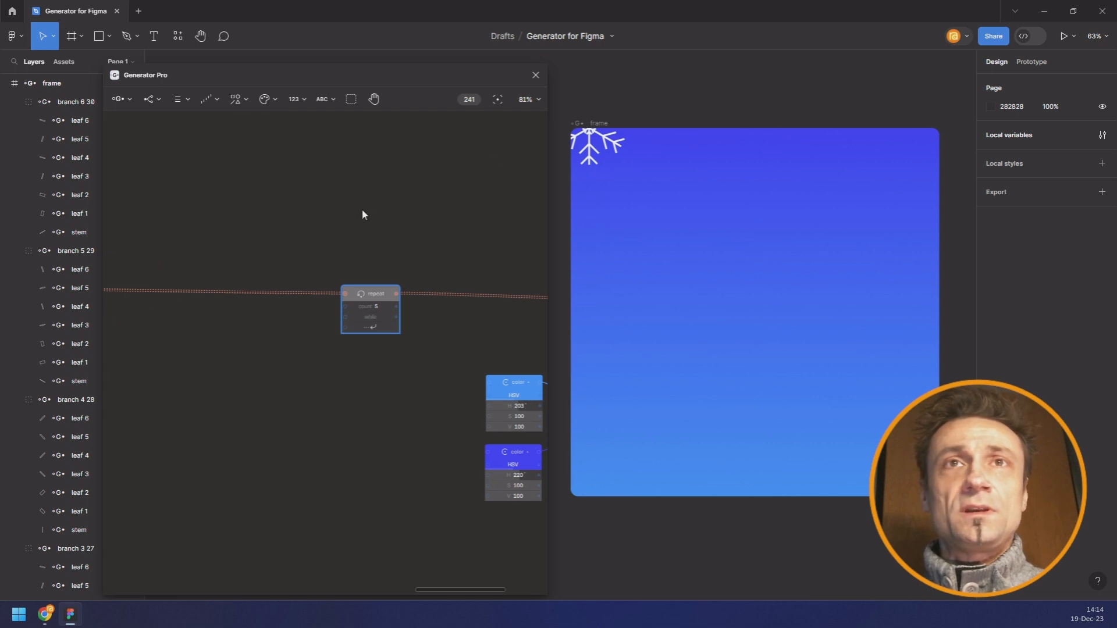
drag(362, 211, 501, 201)
scroll(472, 200, down, 2)
drag(433, 218, 405, 262)
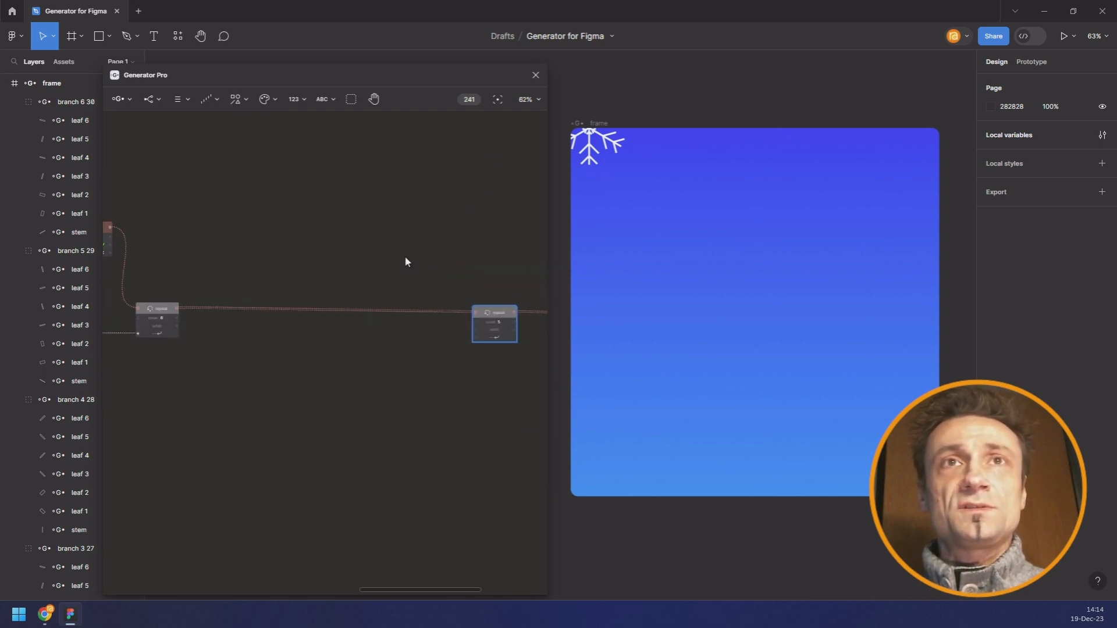
click(150, 309)
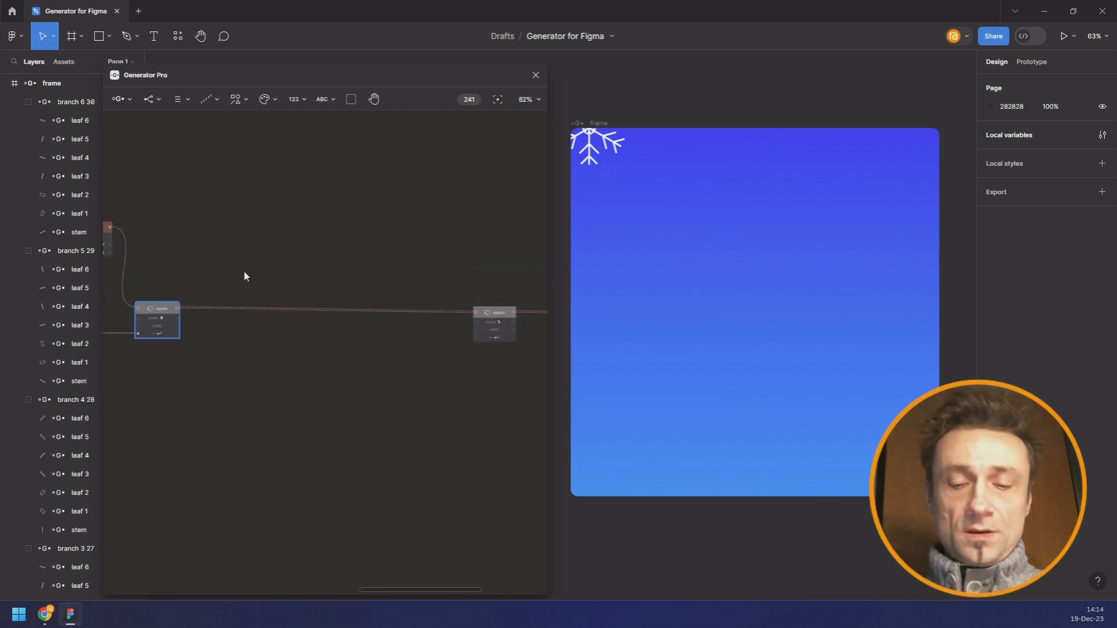
key(ctrl+/)
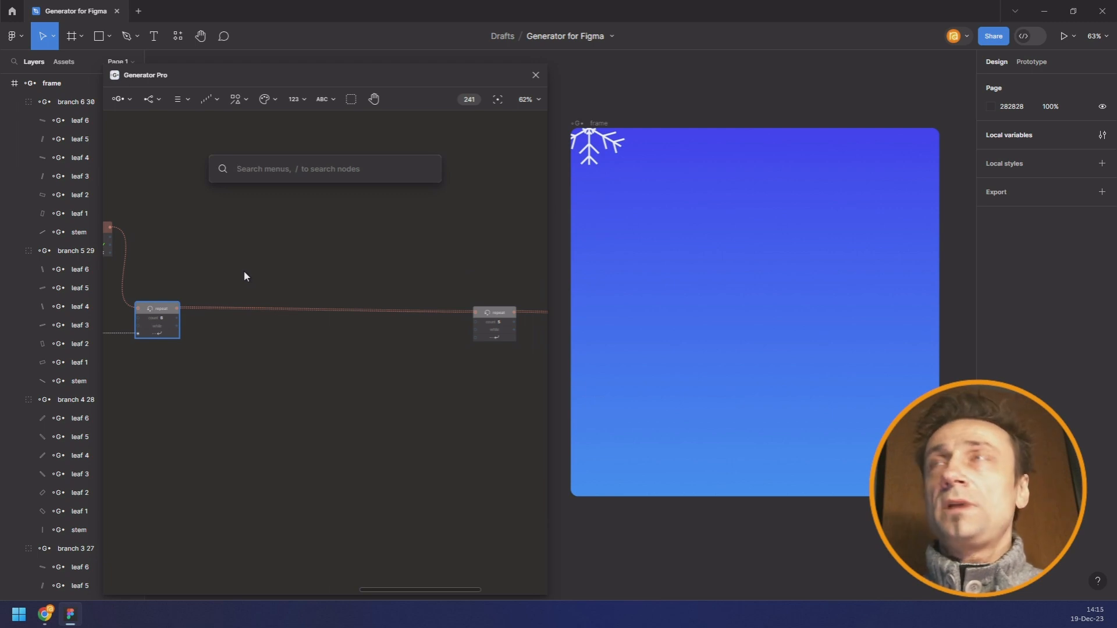
text(move)
key(Return)
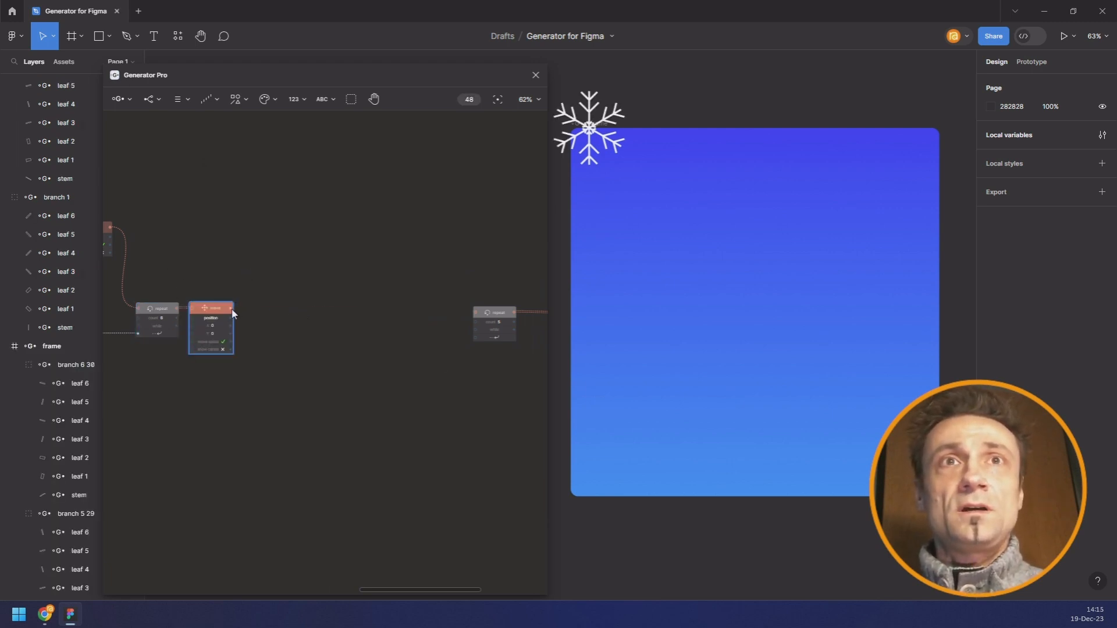
drag(232, 314, 483, 317)
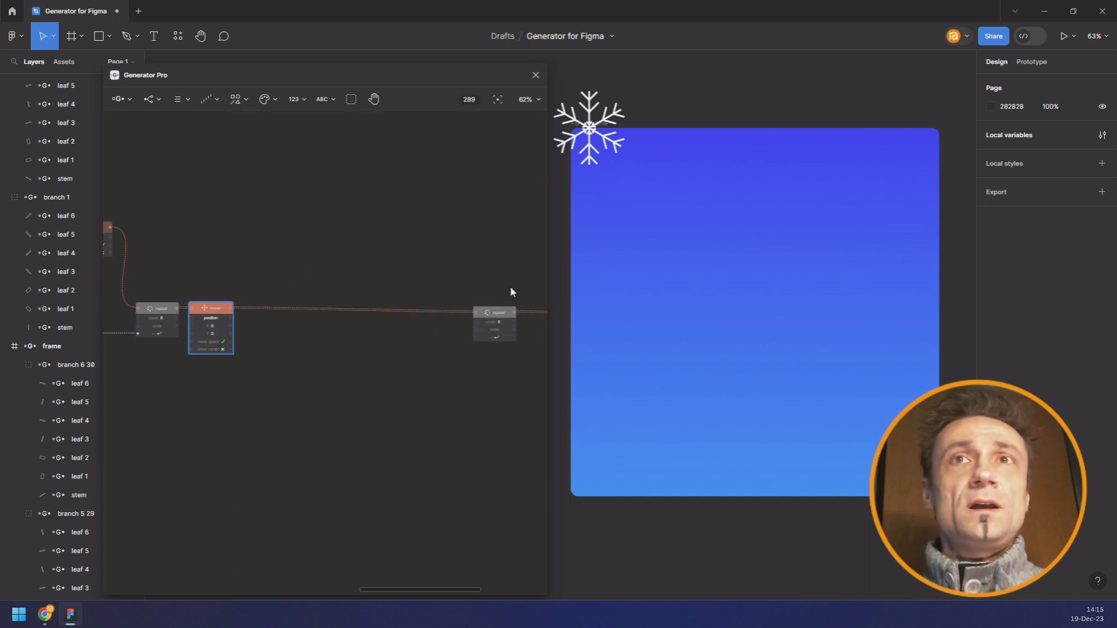
drag(213, 308, 251, 302)
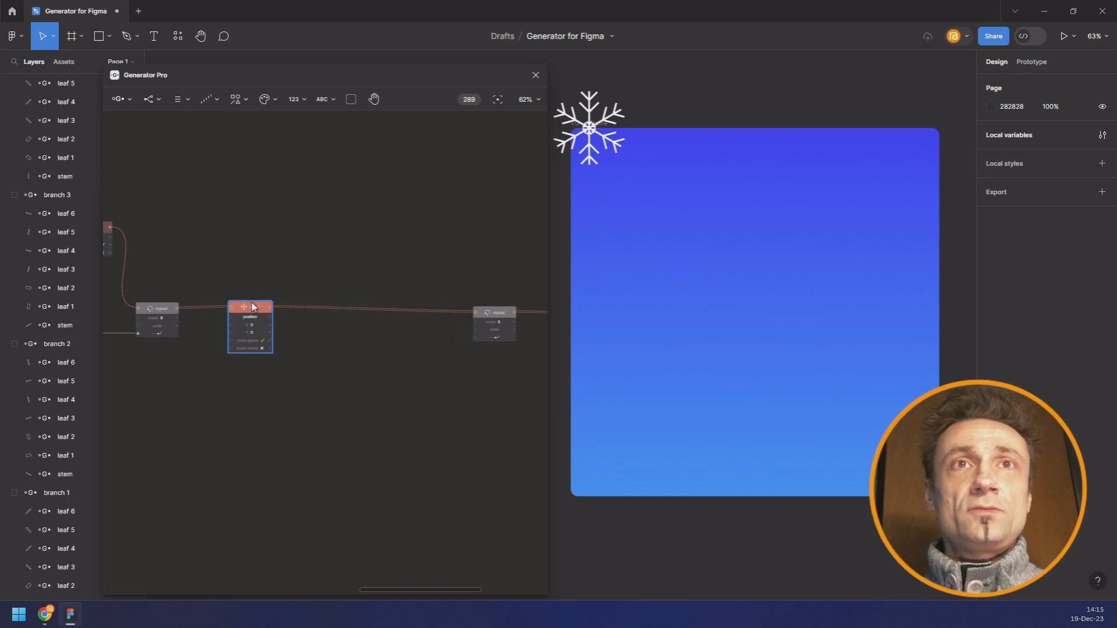
Step: Add a Rotate node after the move node, connect its output to the second repeat node, and position it between them
key(space)
text(rota)
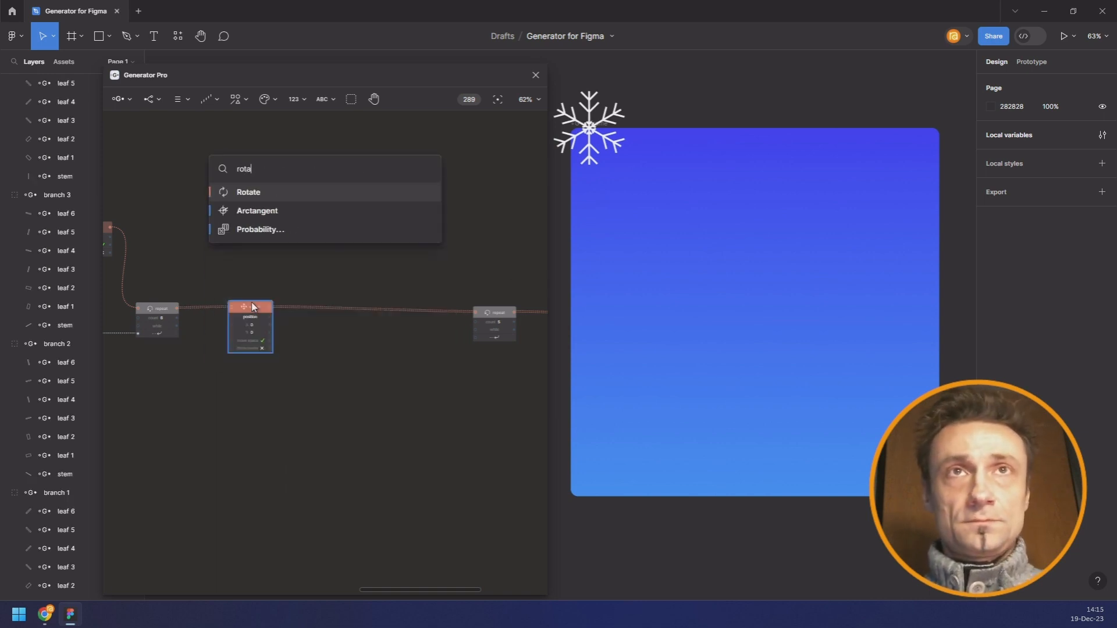
key(Return)
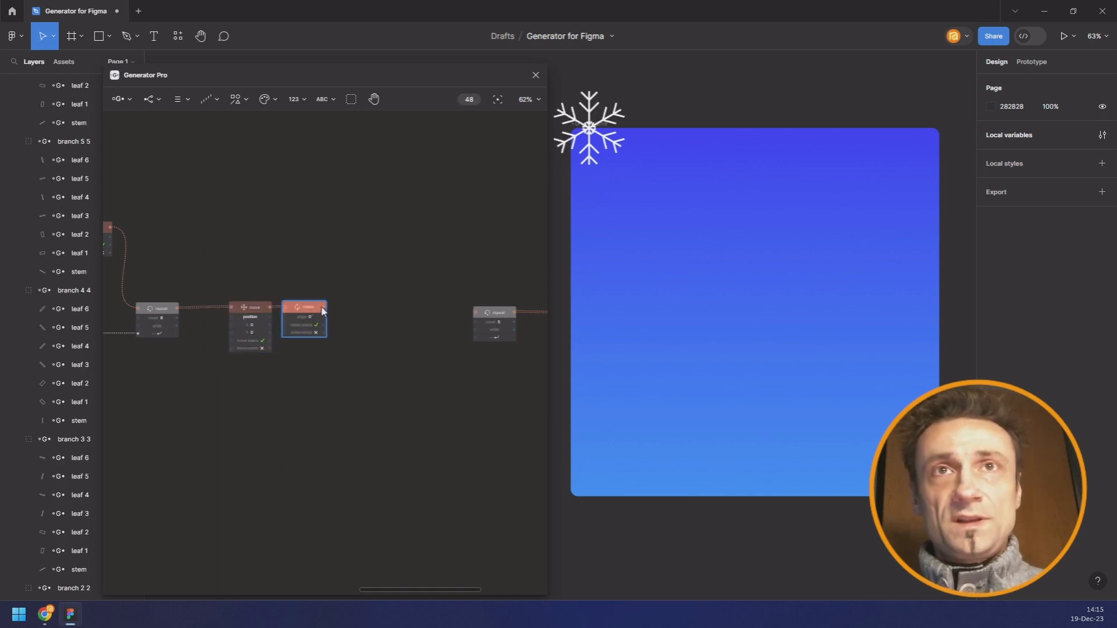
drag(324, 307, 490, 314)
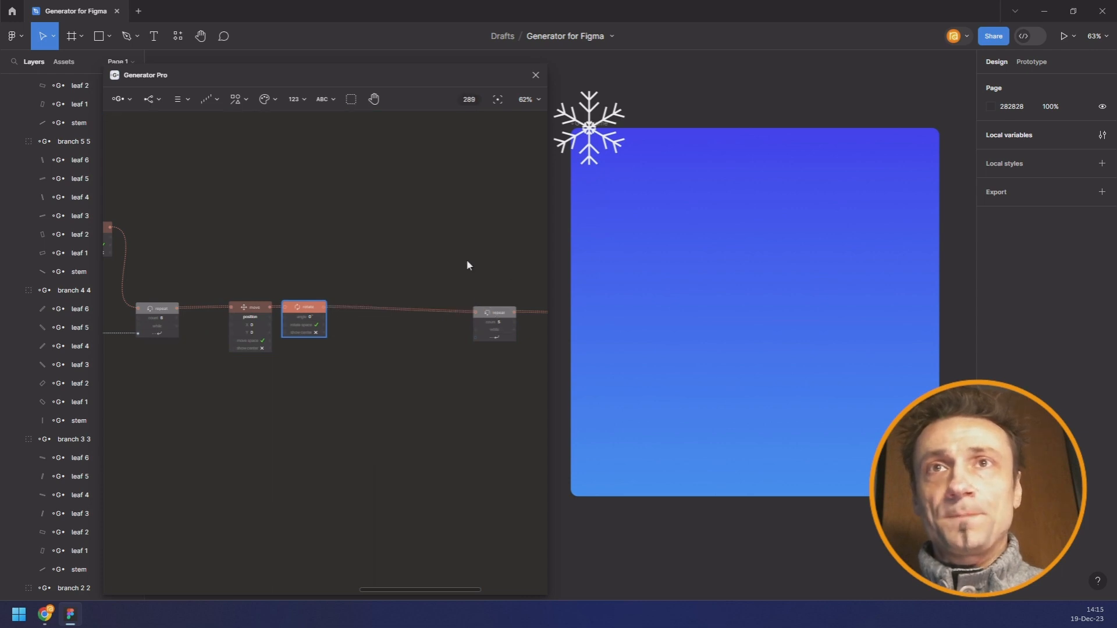
drag(294, 239, 351, 219)
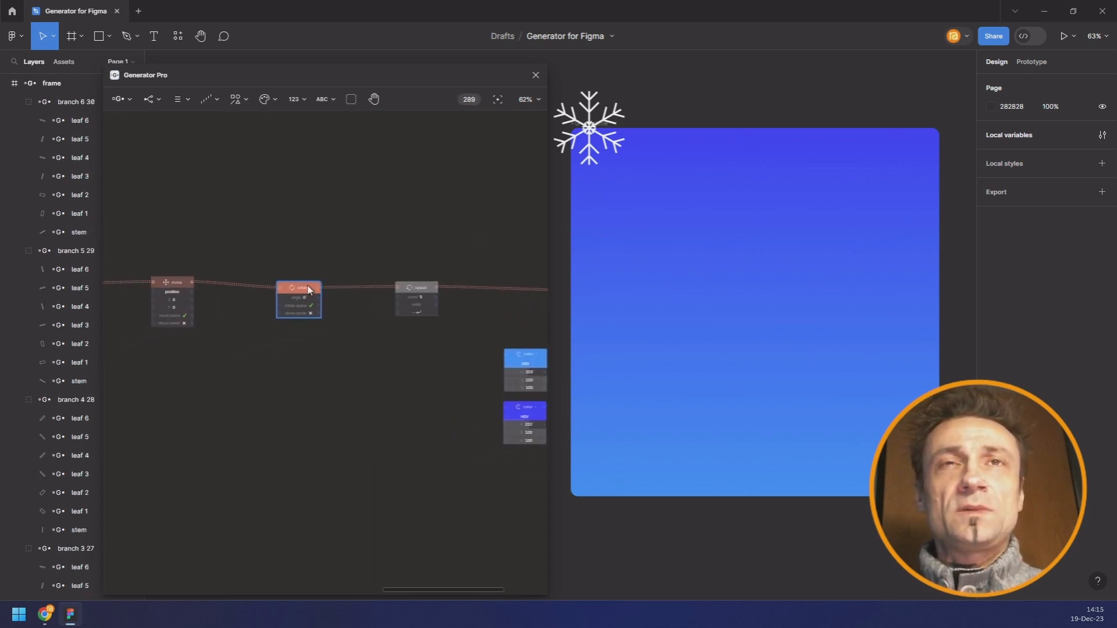
drag(309, 288, 263, 284)
Step: Add a Scale node after the rotate node and connect its output to the second repeat node
key(ctrl+/)
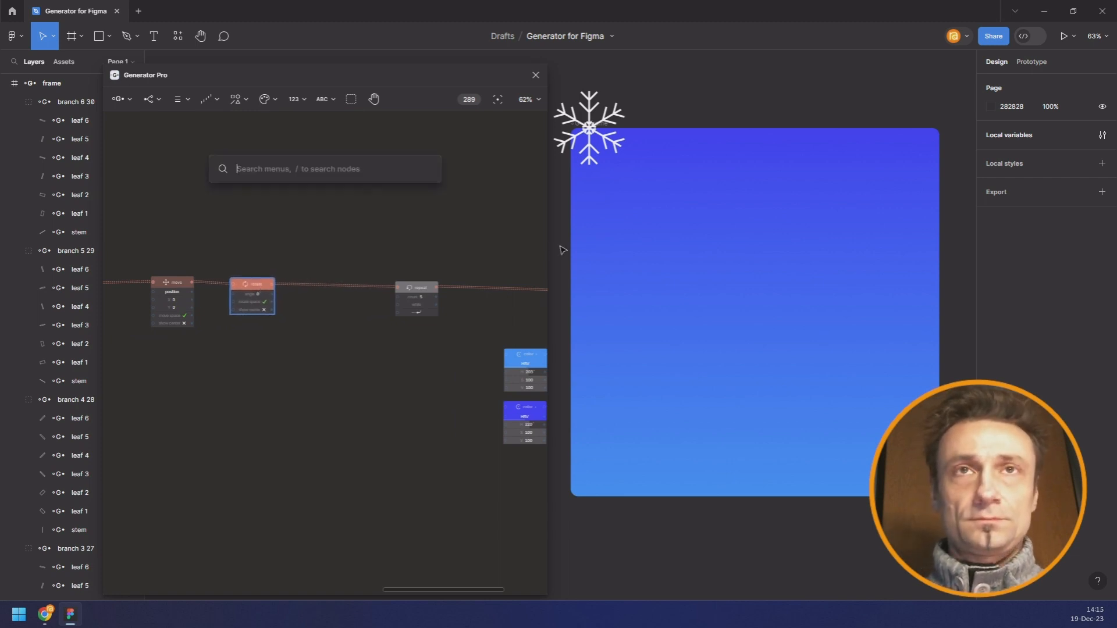
text(sca)
key(Return)
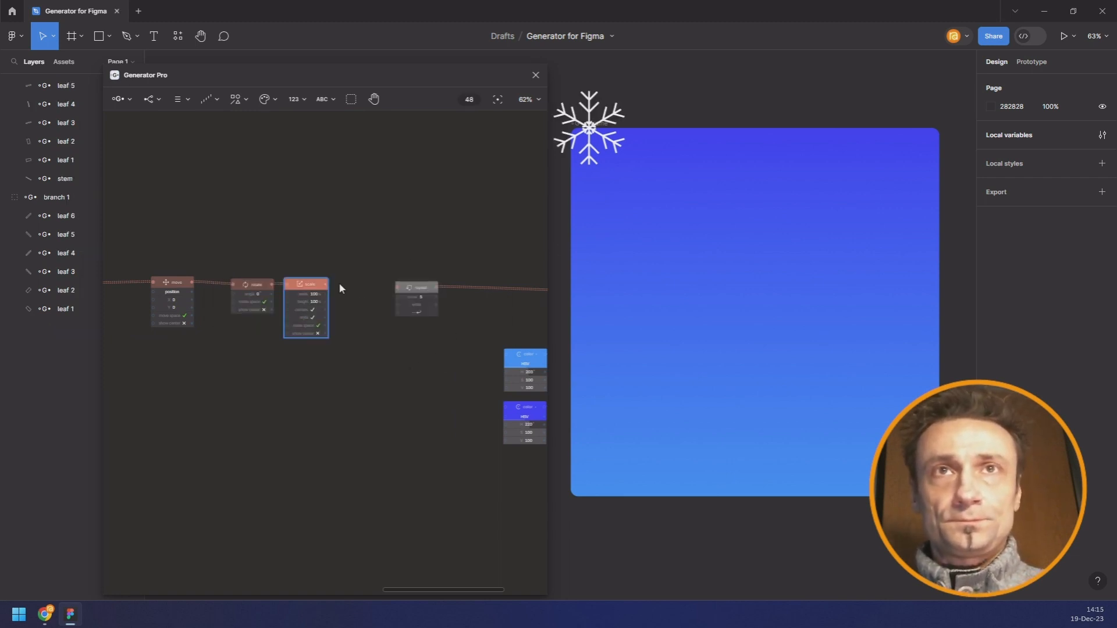
drag(397, 287, 401, 288)
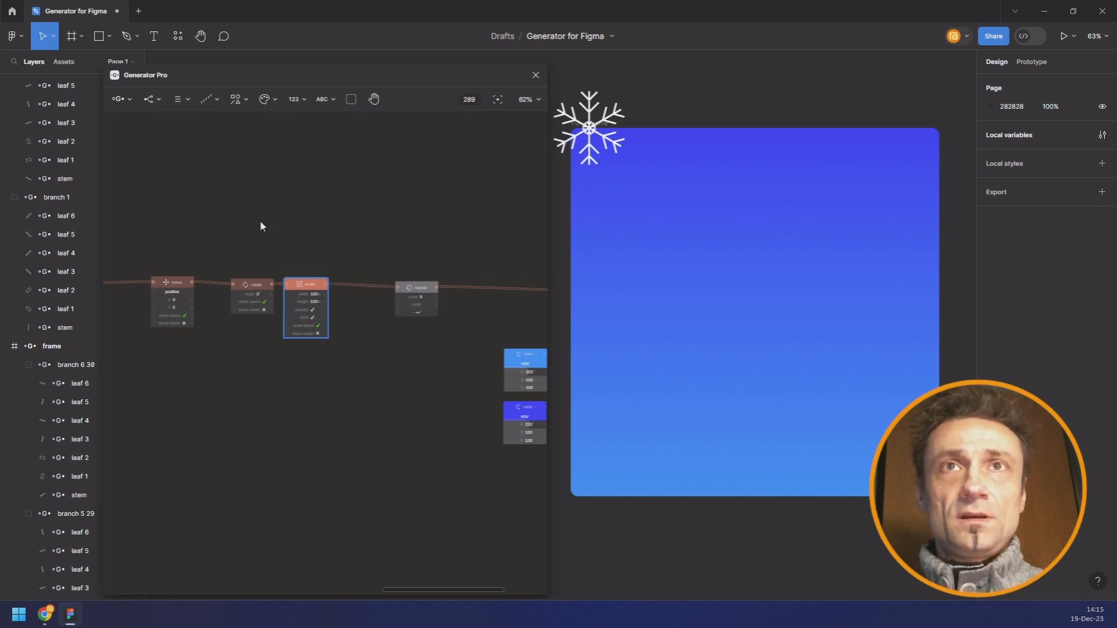
Step: Make the frame node the active output so the snowflake is generated inside the frame
scroll(208, 238, right, 5)
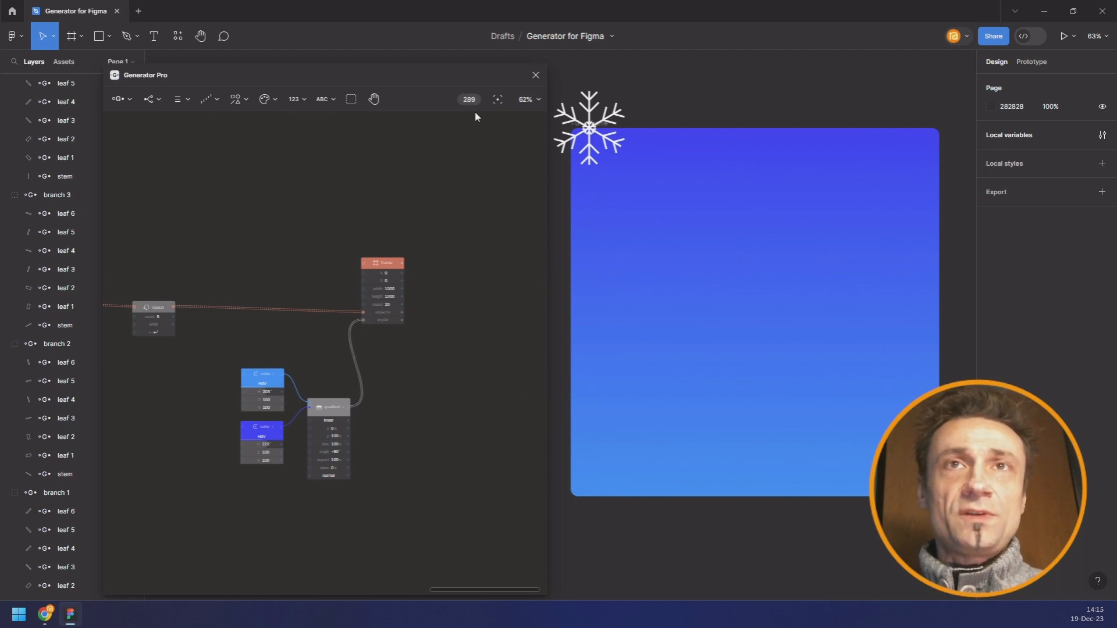
click(373, 275)
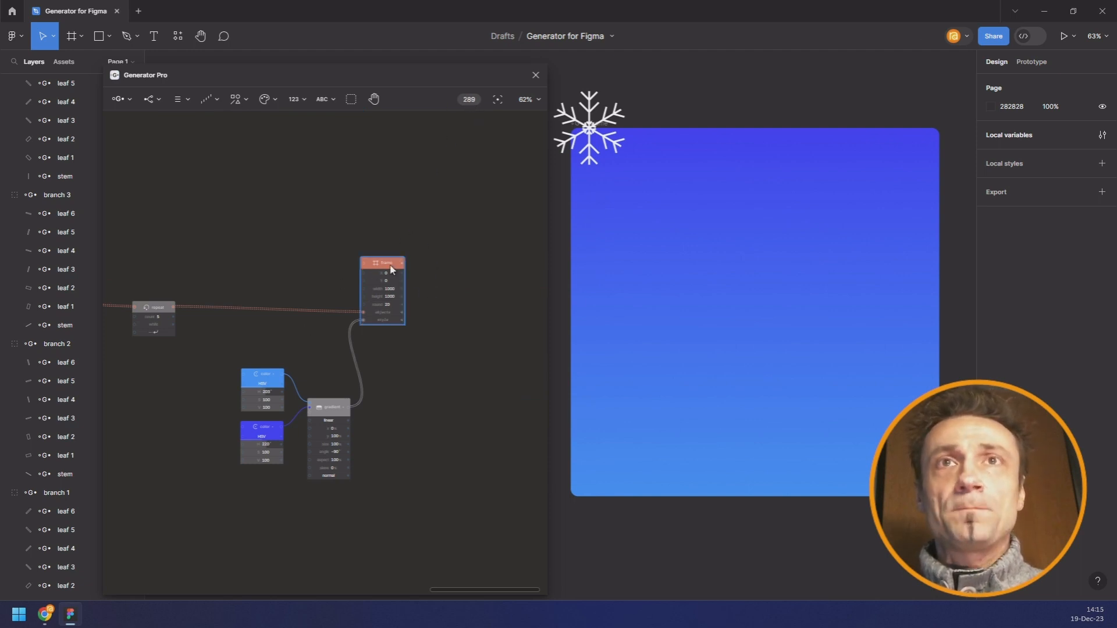
scroll(335, 241, left, 2)
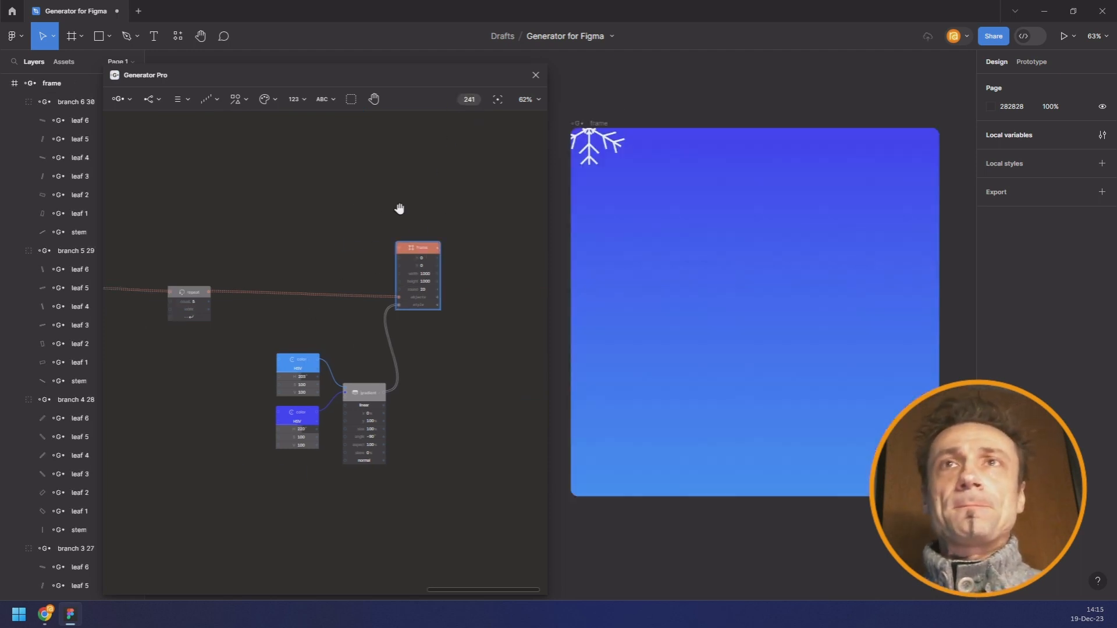
Step: Space out the rotate and scale nodes in a row between the move node and the second repeat node
scroll(354, 232, left, 1)
drag(354, 232, 461, 220)
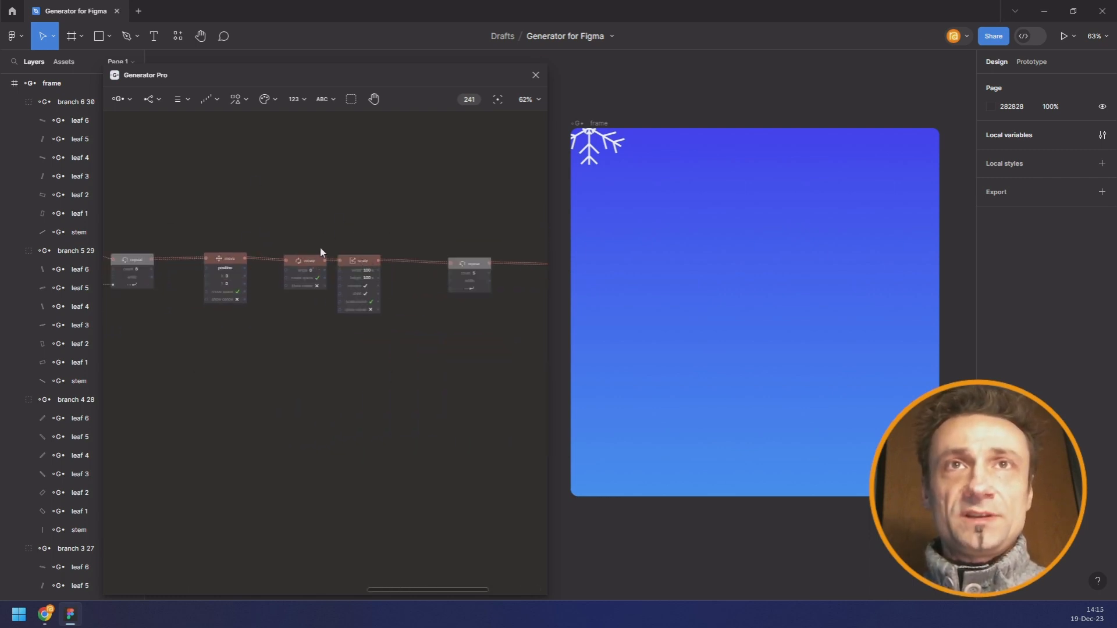
drag(358, 268, 389, 266)
drag(317, 266, 314, 265)
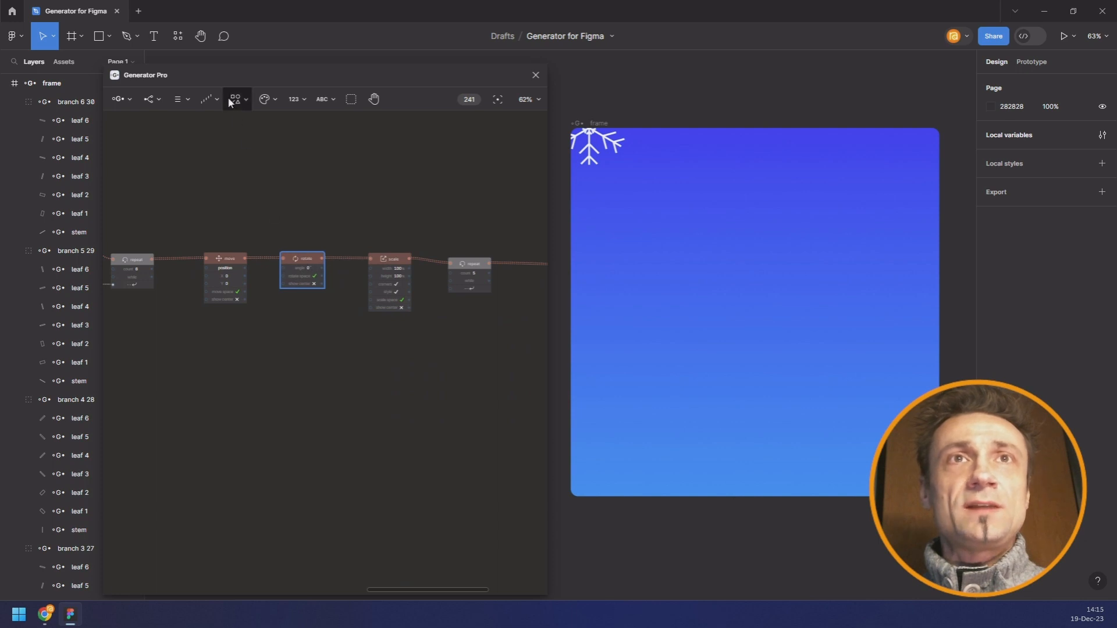
Step: Add a Random node with a maximum of 800 and connect it to the move node's X position
click(208, 100)
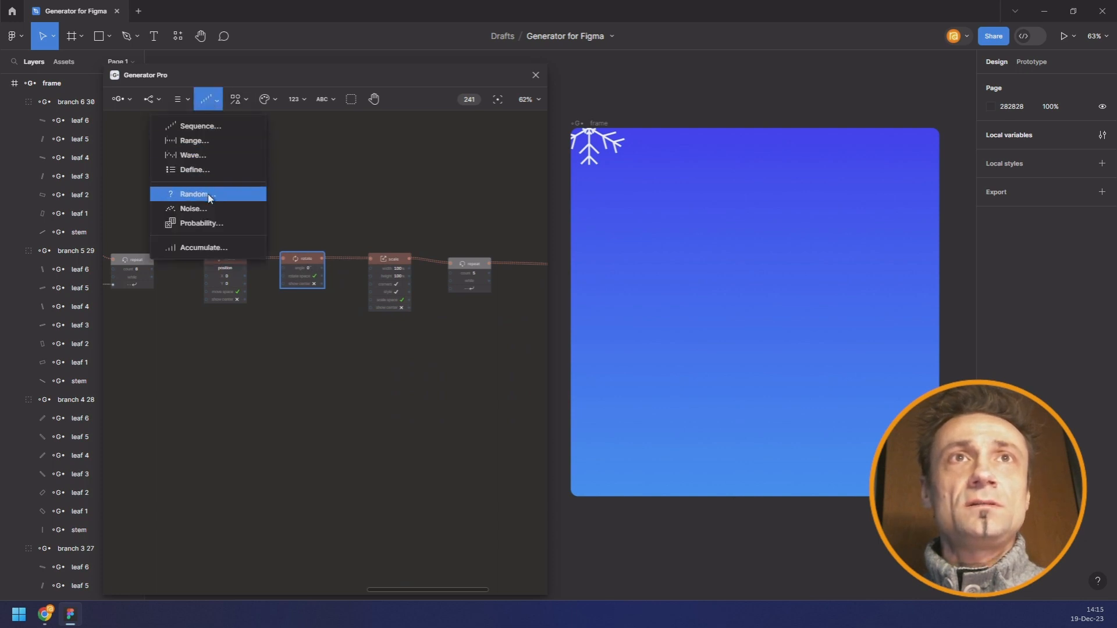
click(196, 194)
click(169, 351)
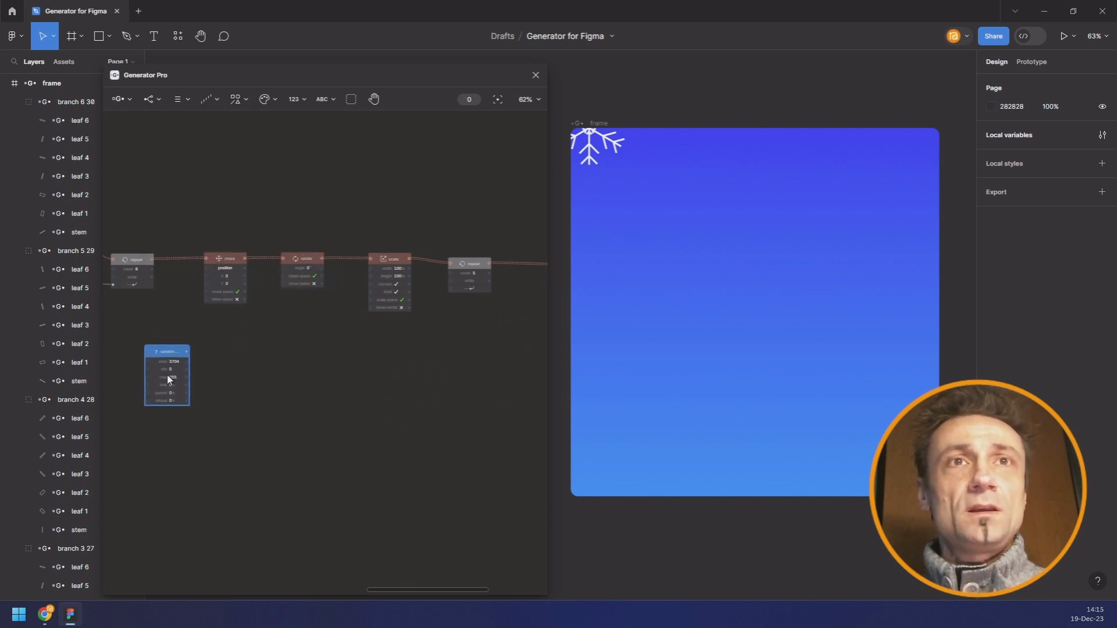
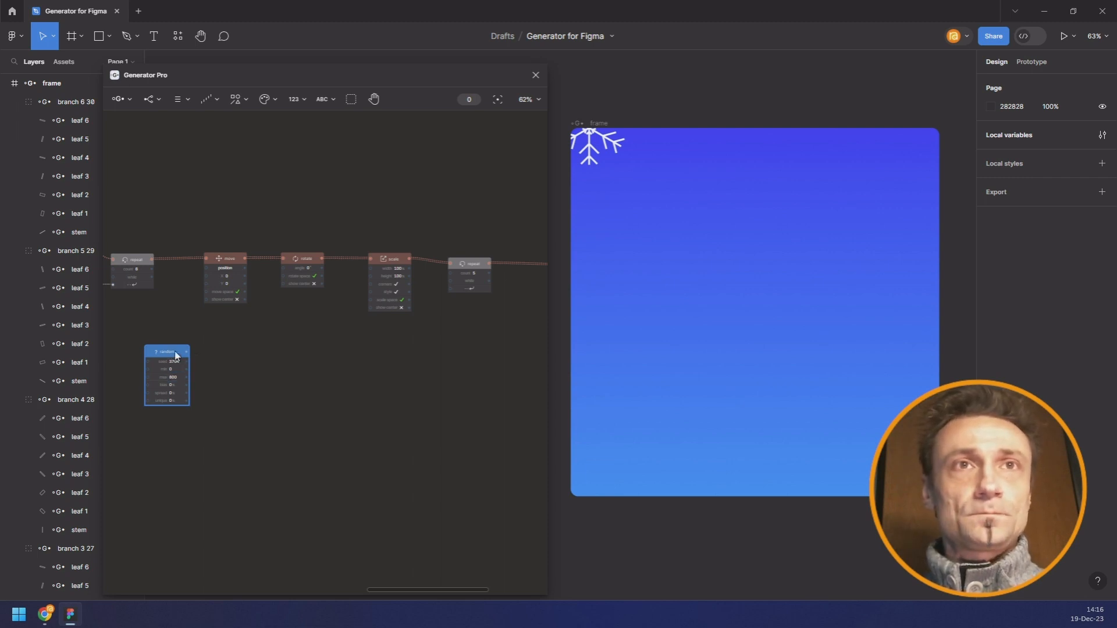
drag(188, 352, 205, 276)
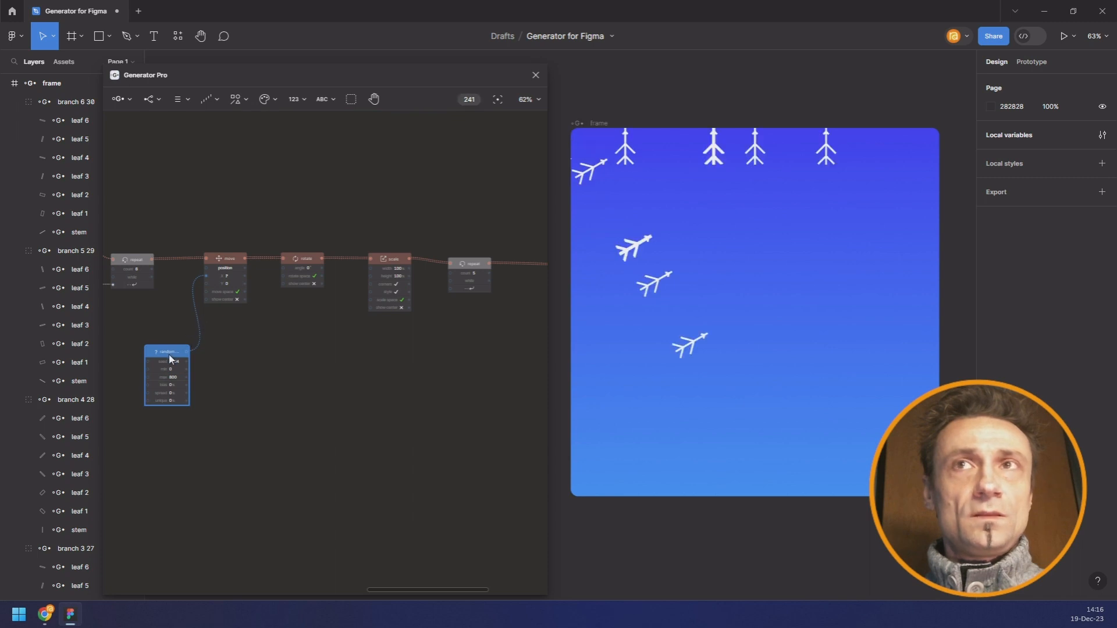
drag(170, 354, 166, 344)
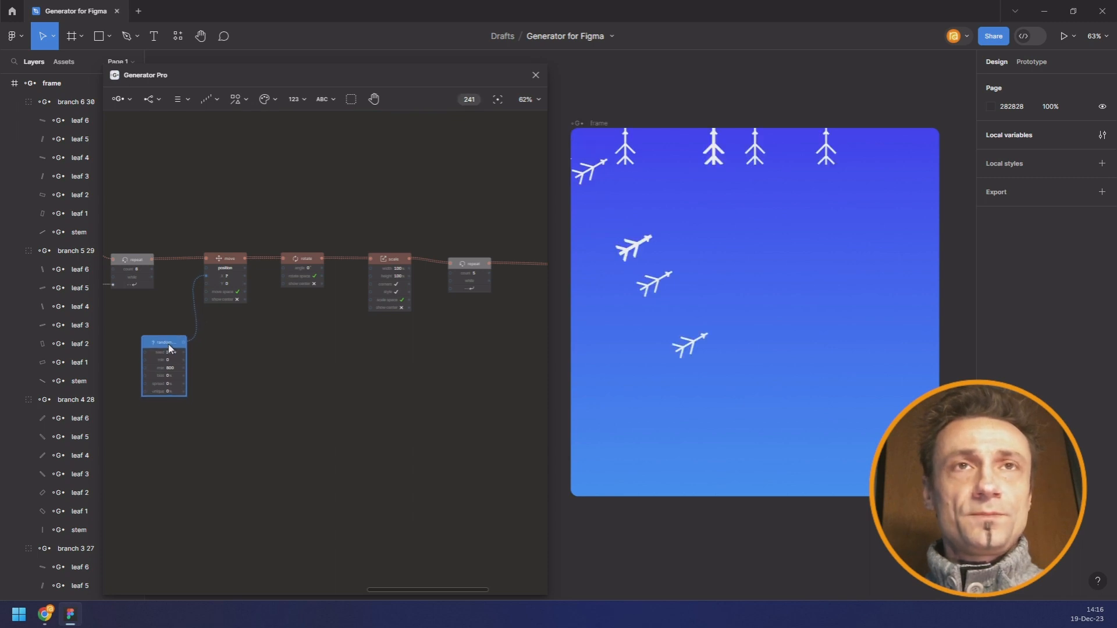
Step: Shift all nodes after the first repeat node, including the frame and gradient nodes, away from it to make room for another node
drag(272, 318, 291, 317)
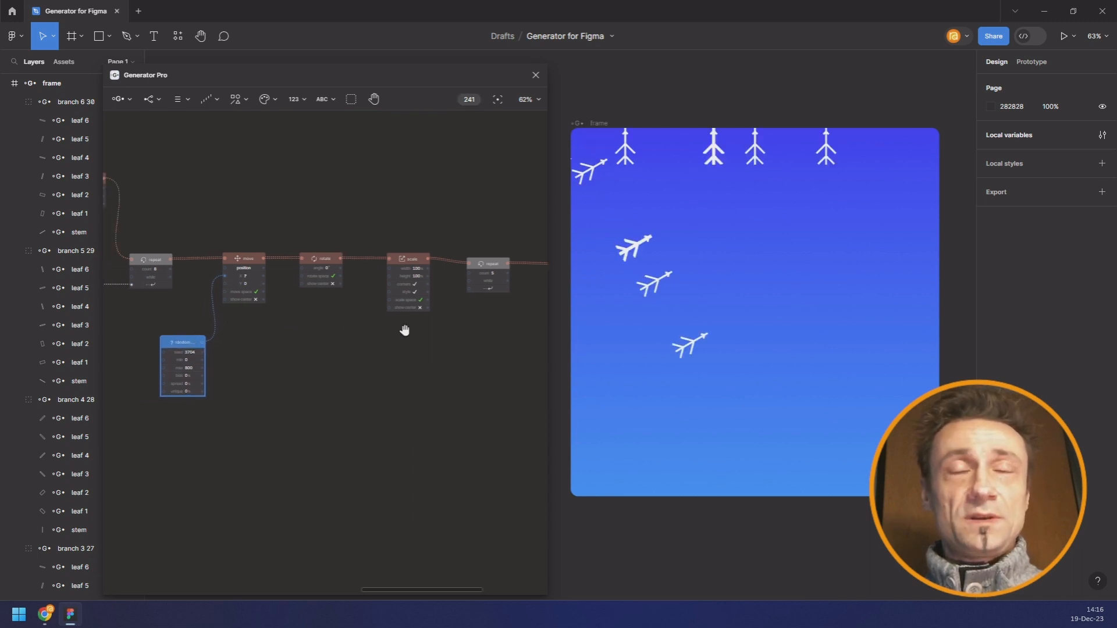
drag(404, 330, 417, 334)
drag(226, 323, 336, 333)
scroll(335, 333, down, 1)
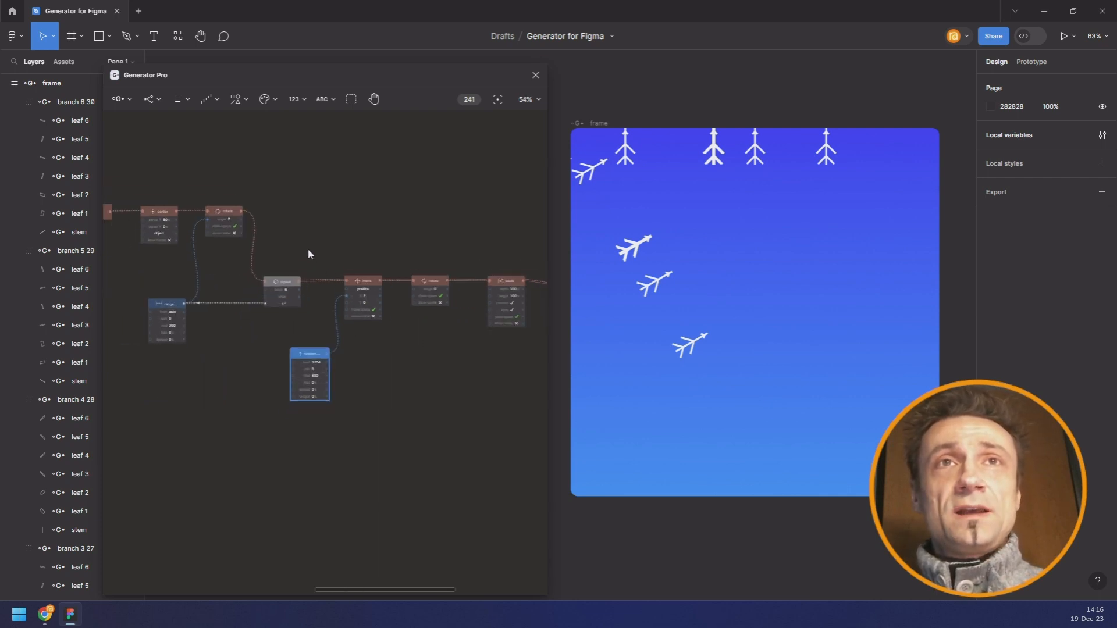
click(286, 286)
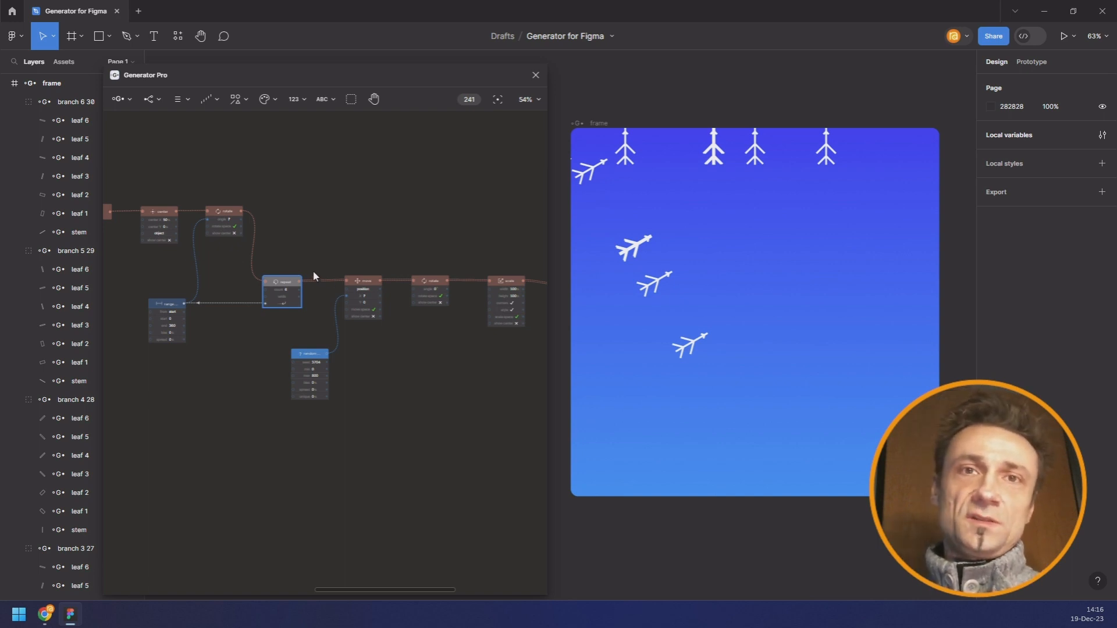
scroll(294, 234, down, 3)
drag(309, 236, 499, 362)
scroll(314, 314, down, 2)
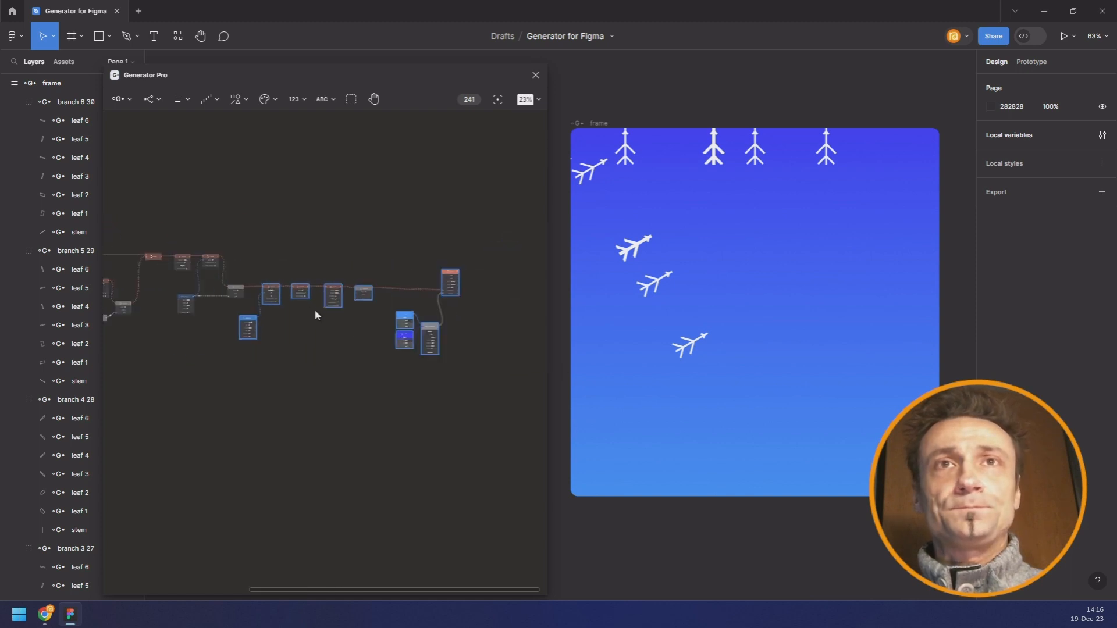
drag(271, 290, 366, 292)
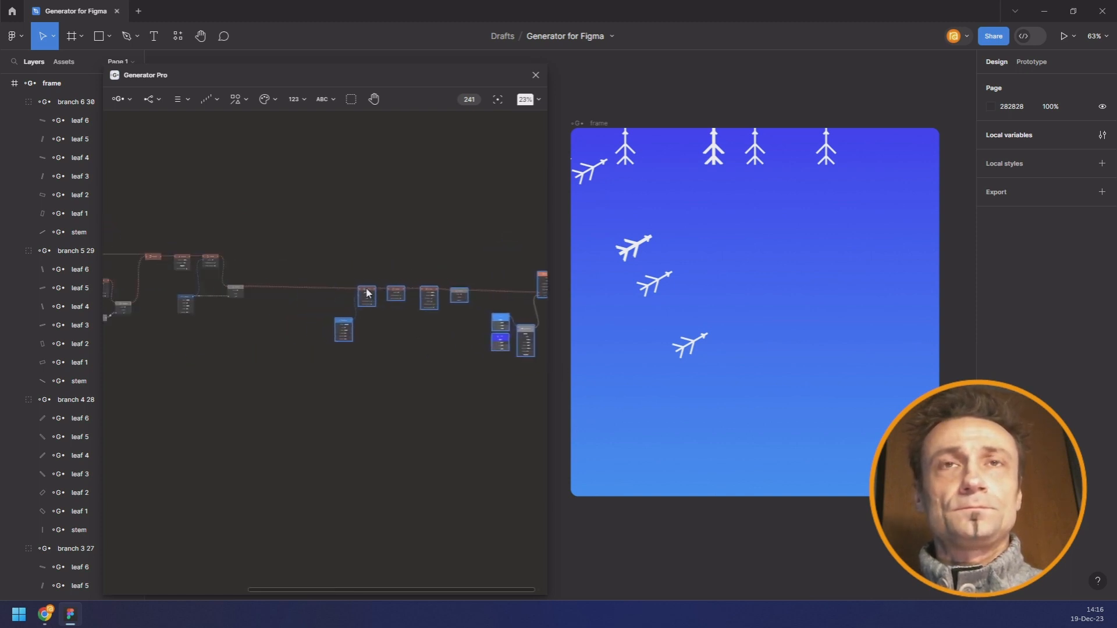
Step: Insert a Reset space node after the first repeat node and connect its output to the move node
click(248, 304)
scroll(246, 300, up, 4)
click(228, 279)
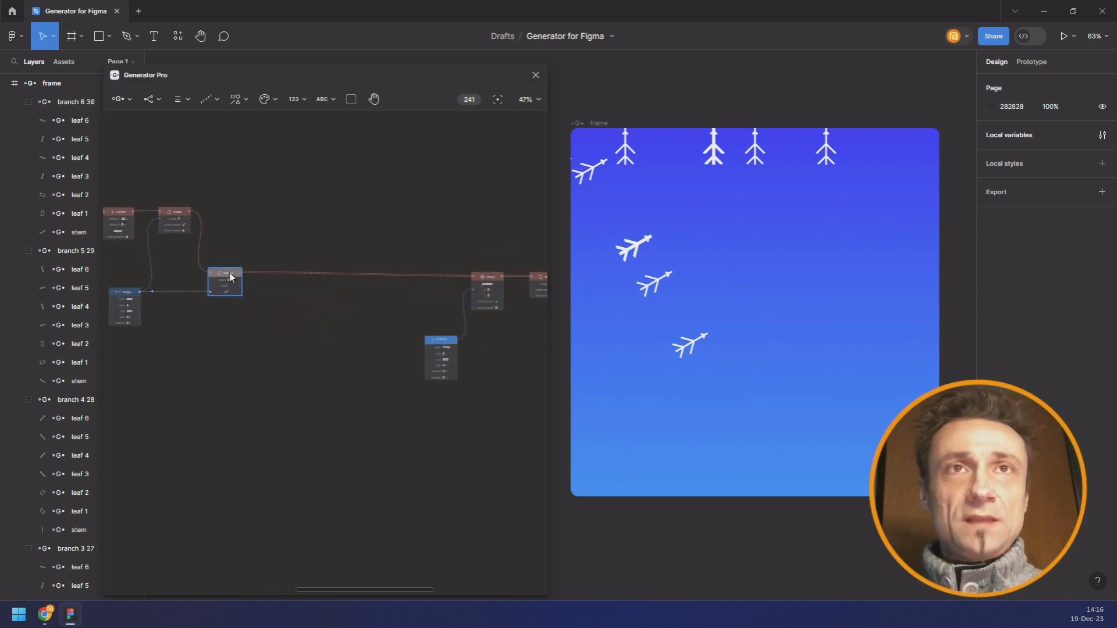
click(234, 100)
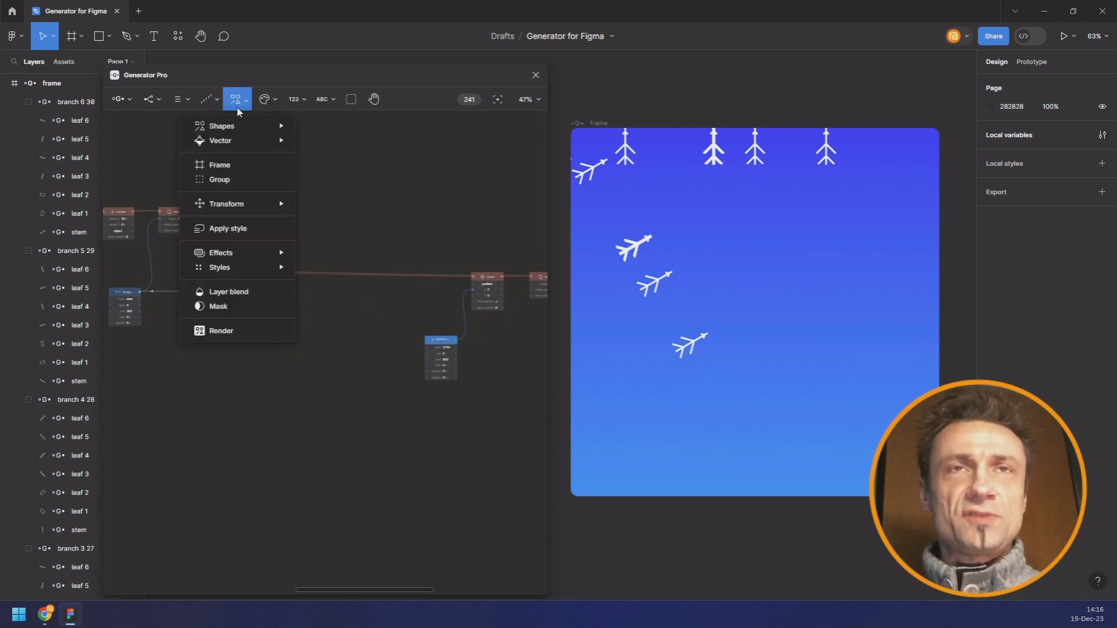
mouse_move(245, 203)
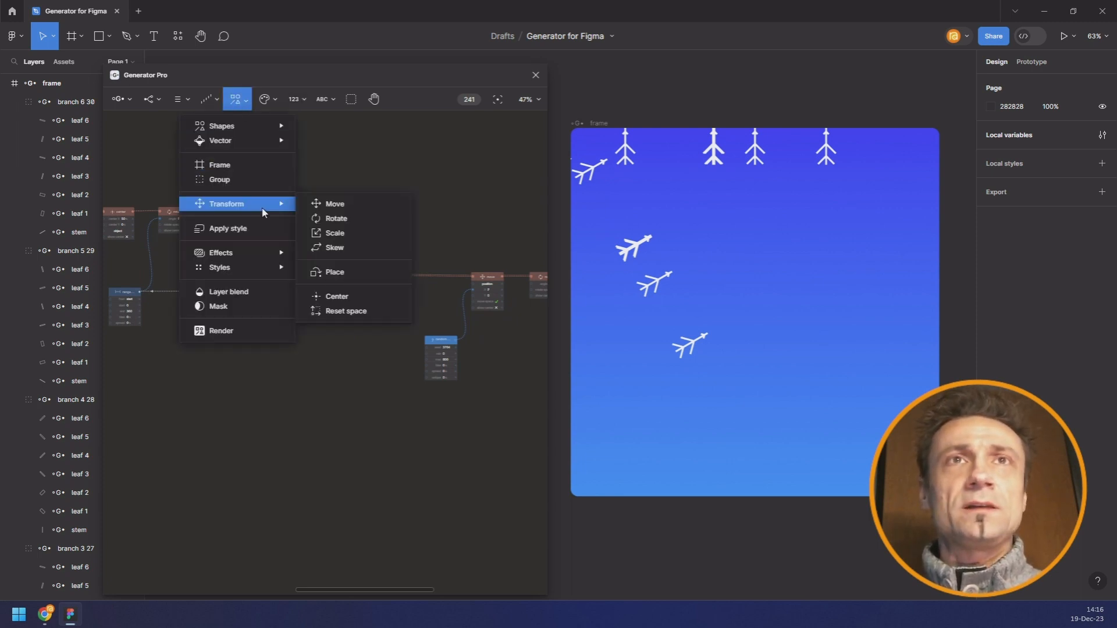
click(358, 310)
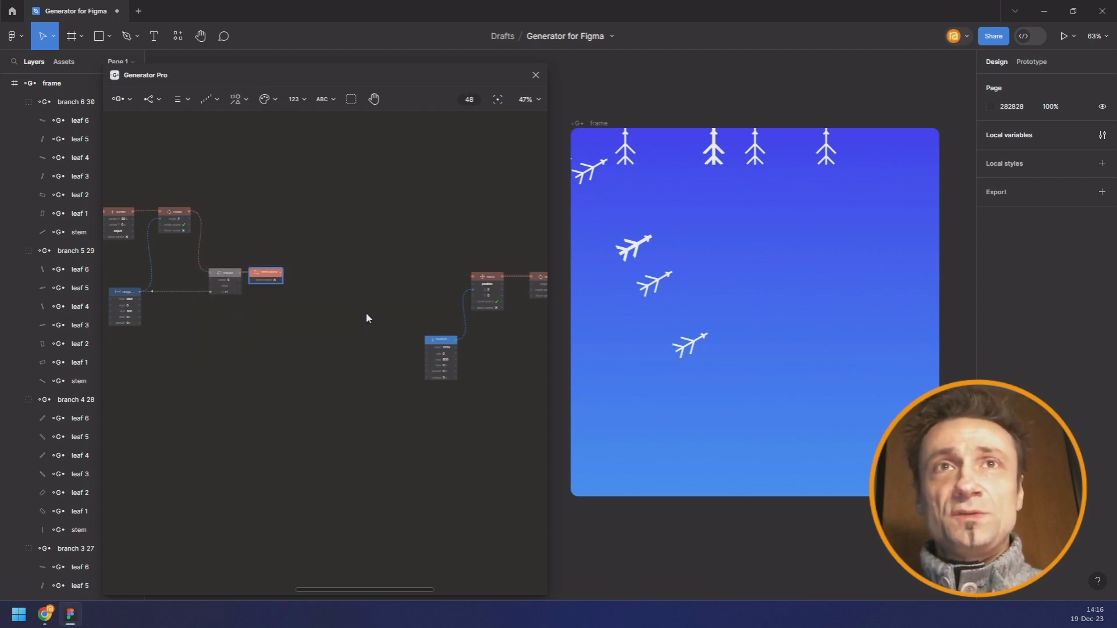
drag(280, 277, 487, 277)
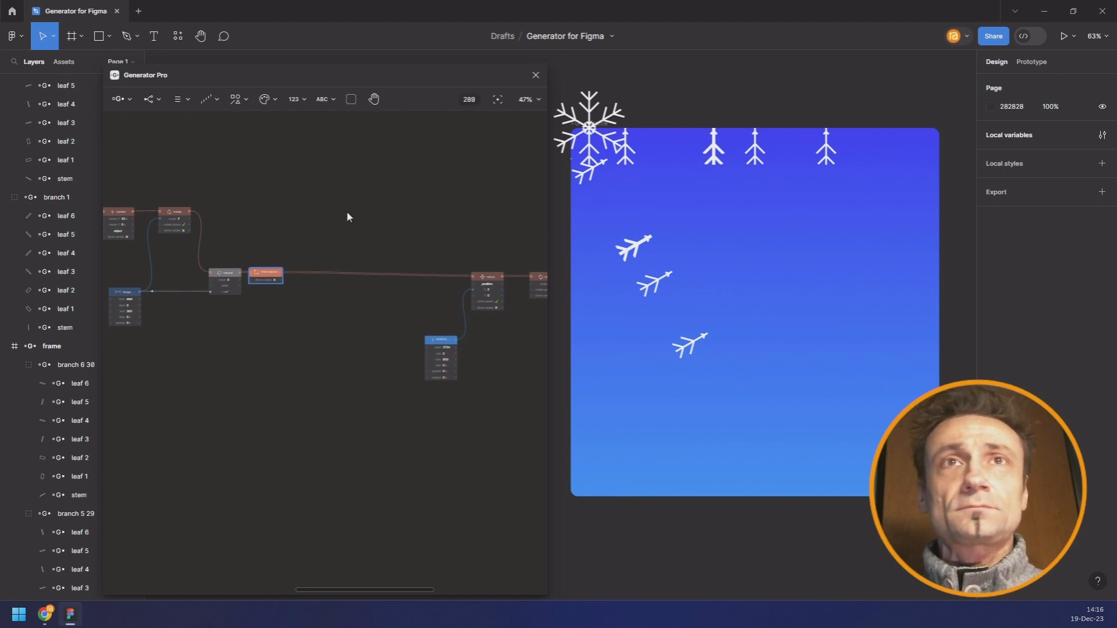
Step: Make the frame node the active output again
drag(496, 207, 242, 217)
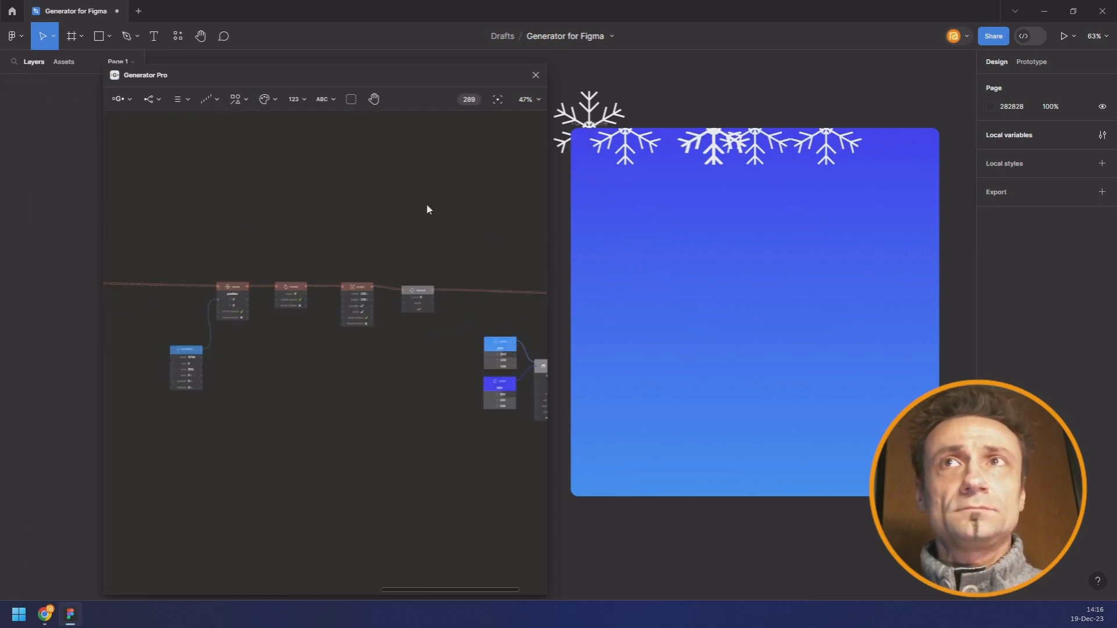
drag(301, 230, 100, 229)
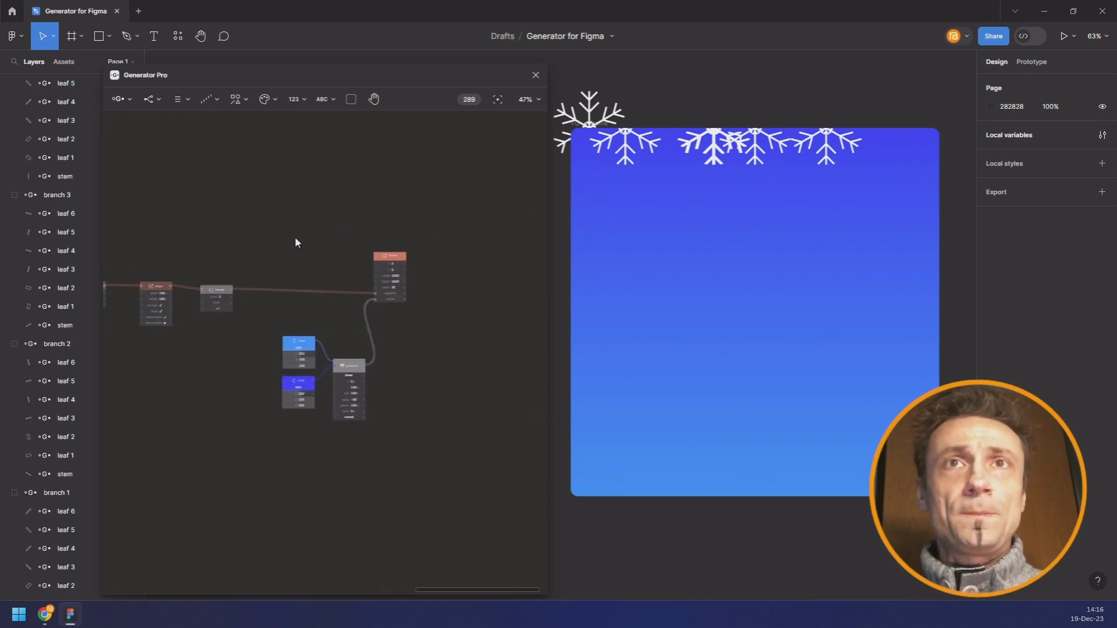
double_click(396, 258)
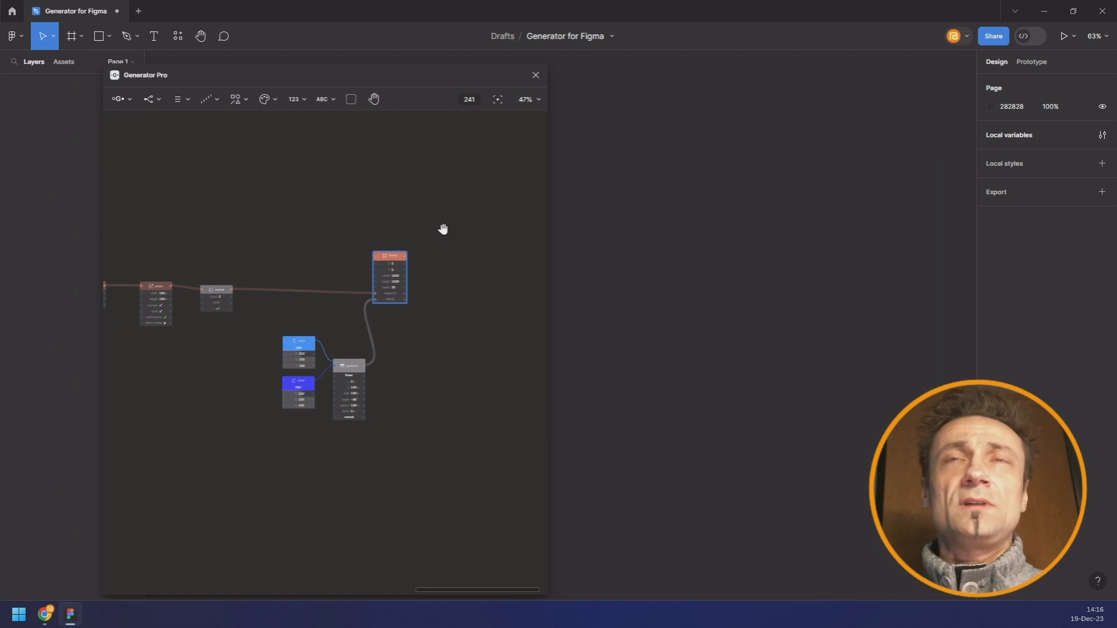
Step: Reposition the reset space node about midway between the first repeat node and the move node
drag(227, 236, 508, 208)
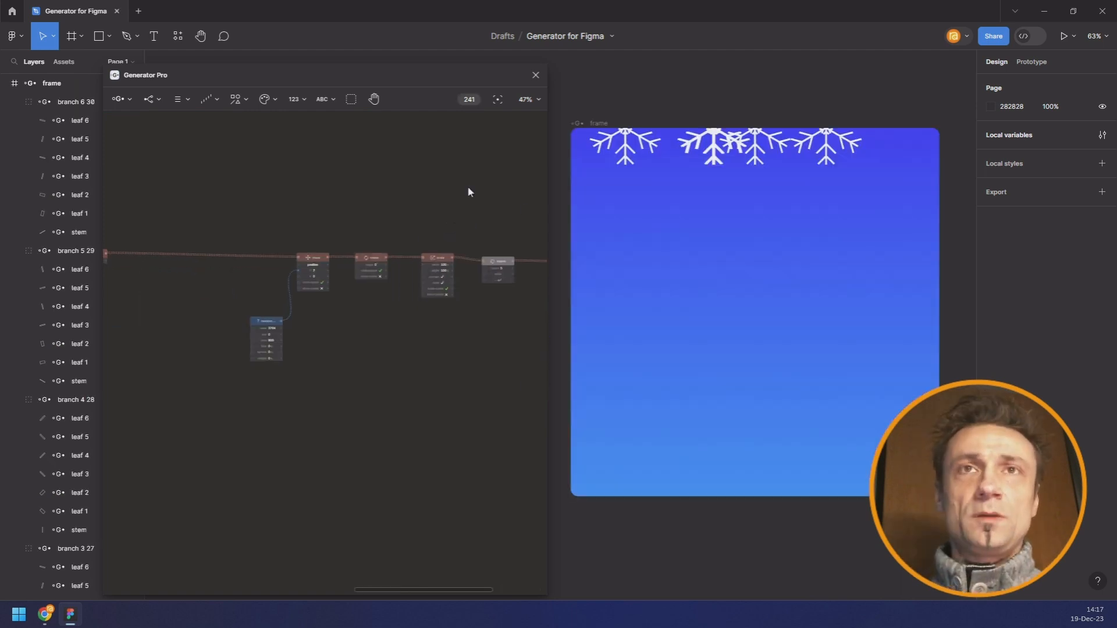
drag(407, 206, 504, 180)
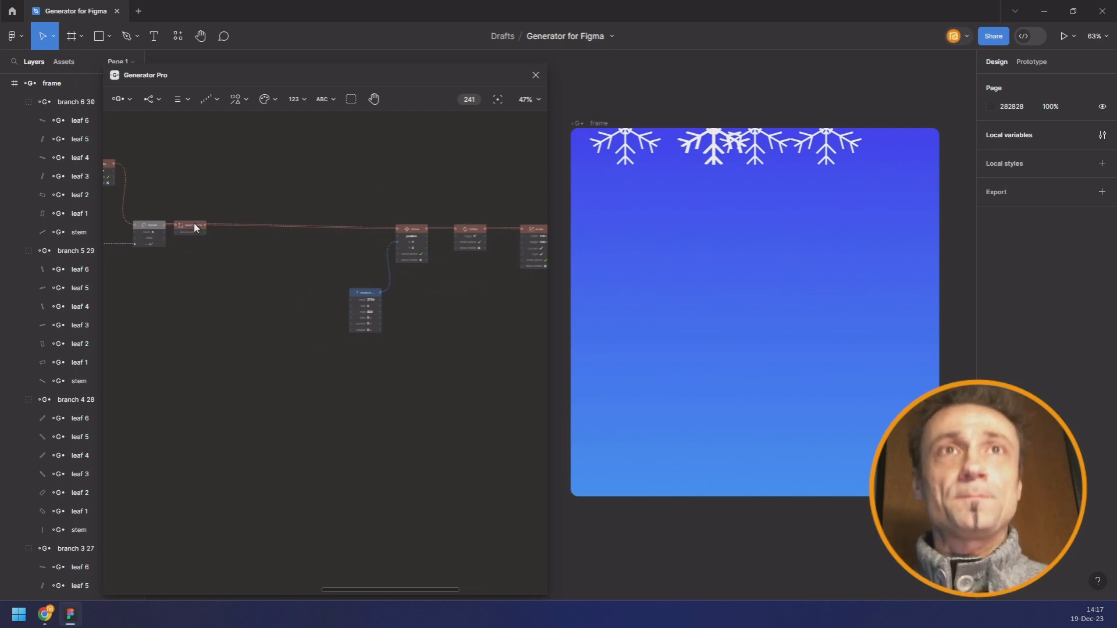
drag(195, 224, 289, 230)
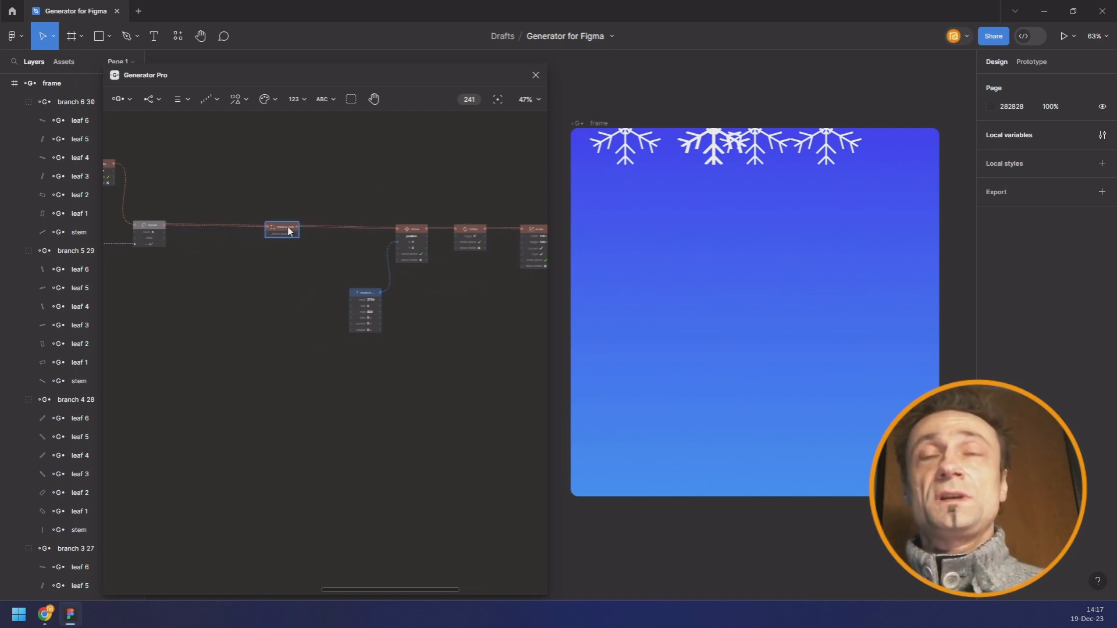
drag(420, 192, 317, 179)
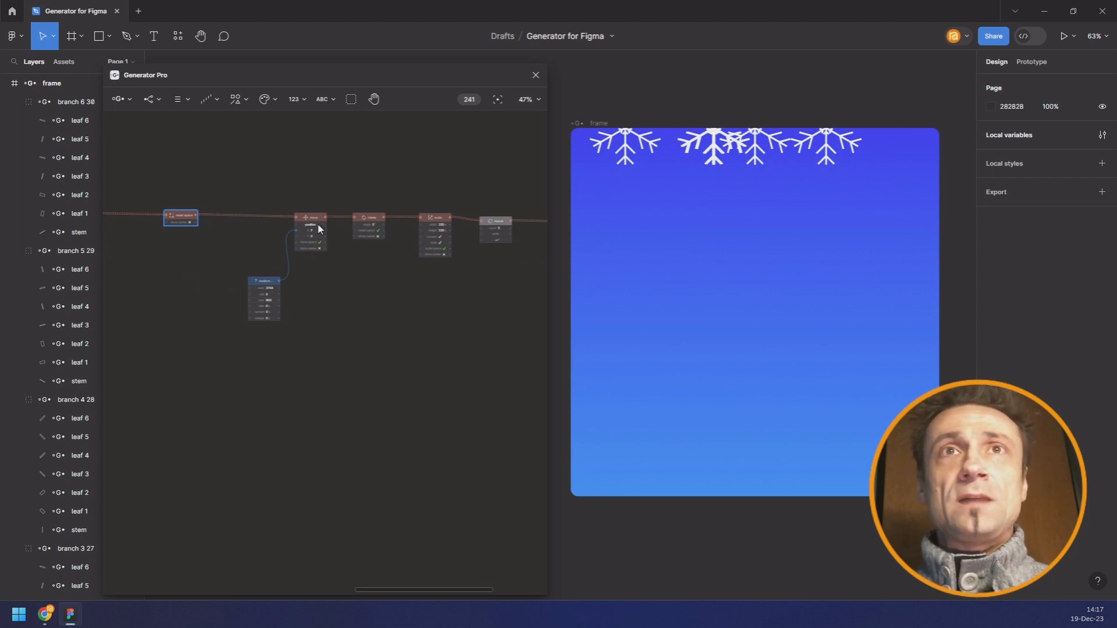
Step: Duplicate the random node, place the copy below the original, and connect it to the move node's Y position
scroll(273, 243, up, 1)
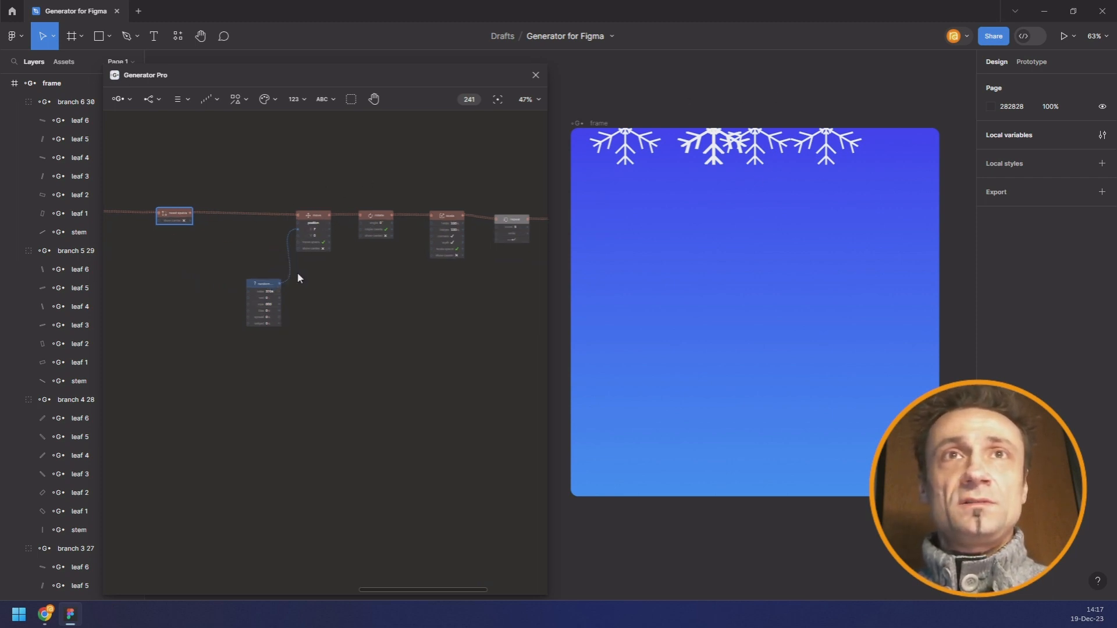
scroll(276, 295, up, 5)
scroll(262, 317, up, 1)
drag(255, 297, 250, 259)
key(ctrl+d)
drag(252, 323, 317, 220)
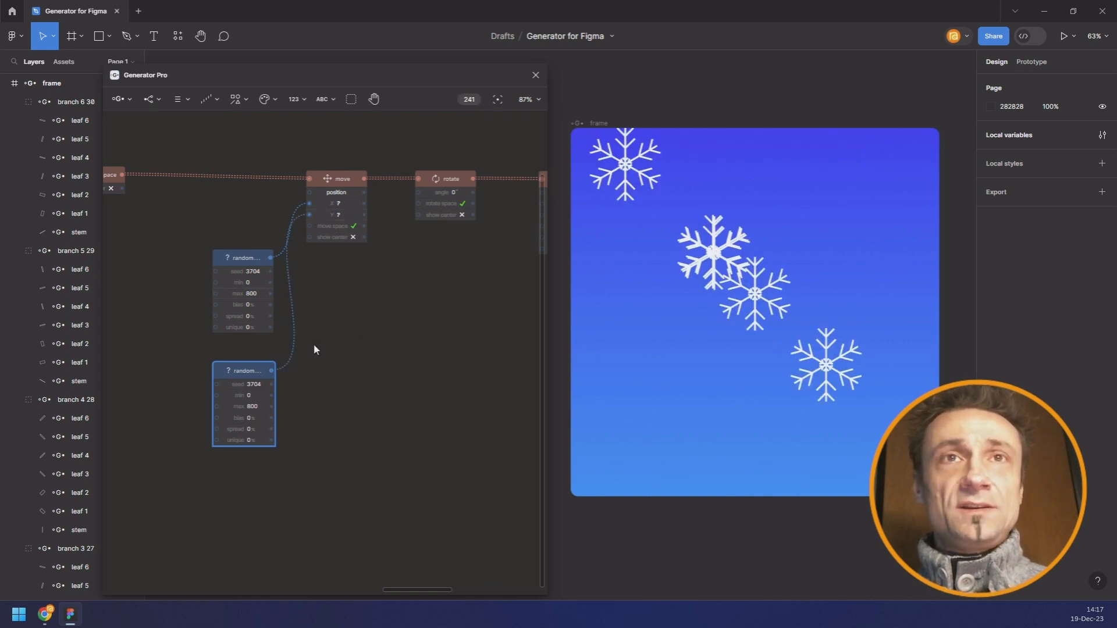
Step: Set the seed of the random node driving the Y position to 5646
click(258, 386)
text(5616)
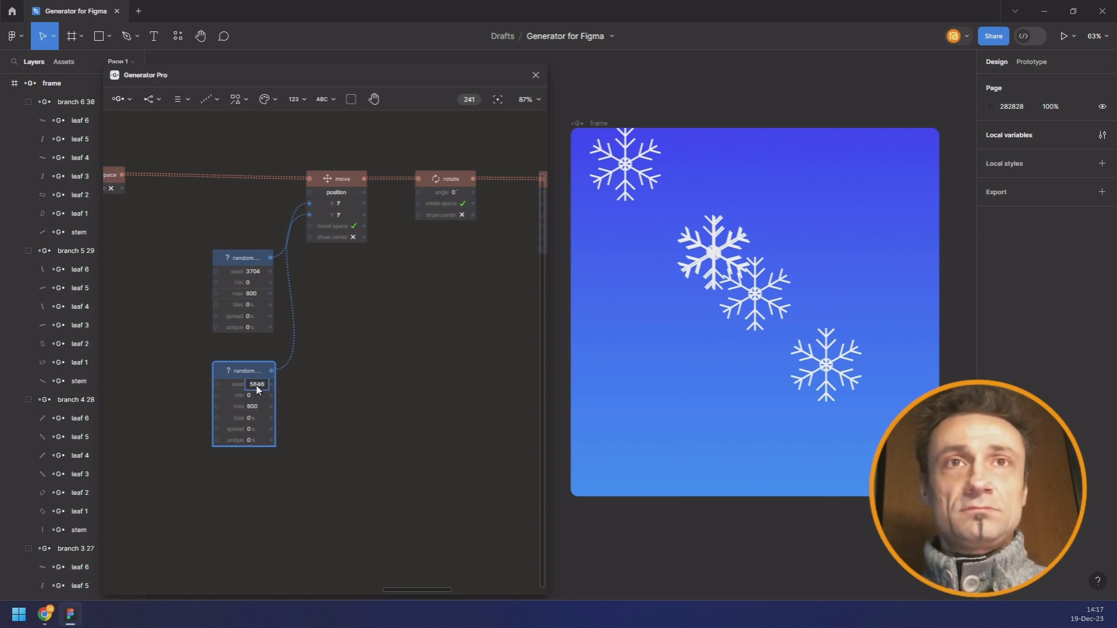
key(Return)
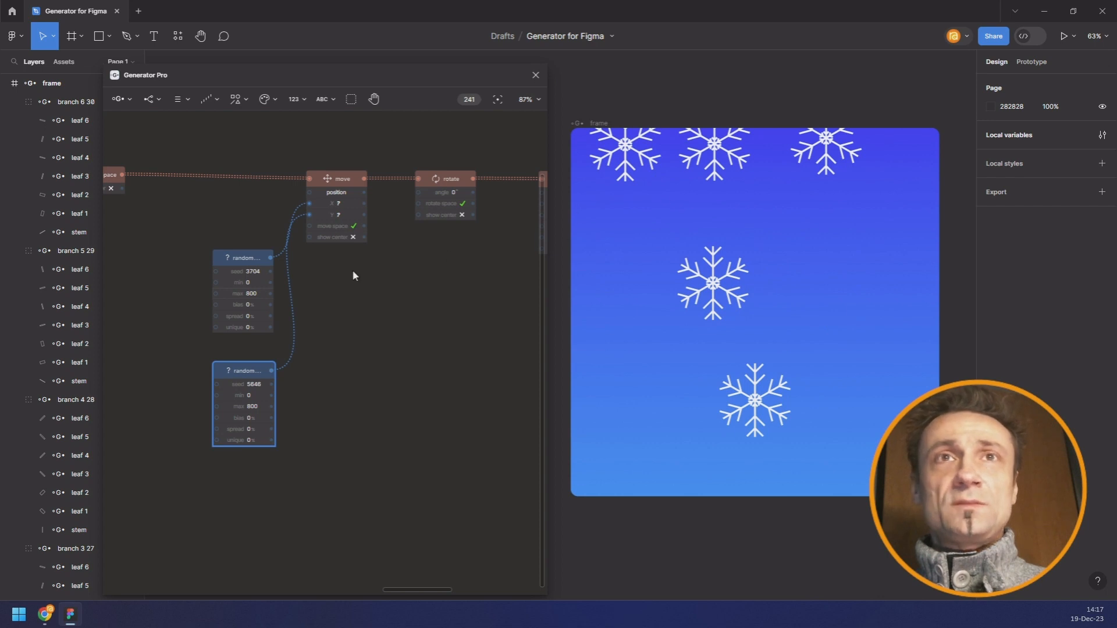
Step: Duplicate the Y-position random node, set the copy's maximum to 360 and seed to 5657, and connect it to the rotate node's angle
drag(251, 371, 402, 355)
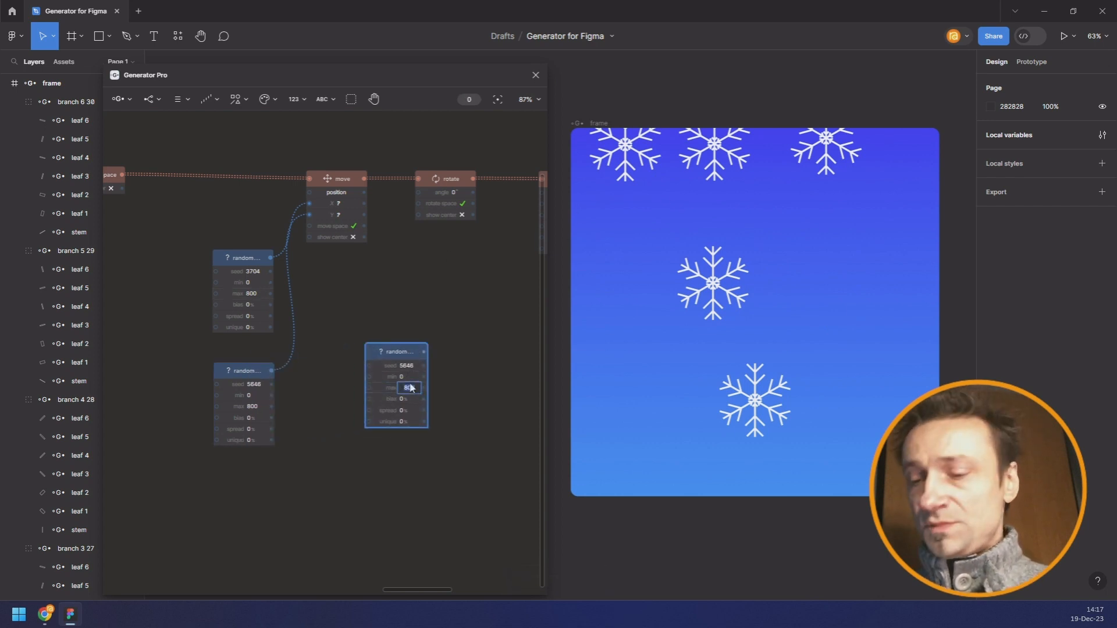
text(360)
key(Return)
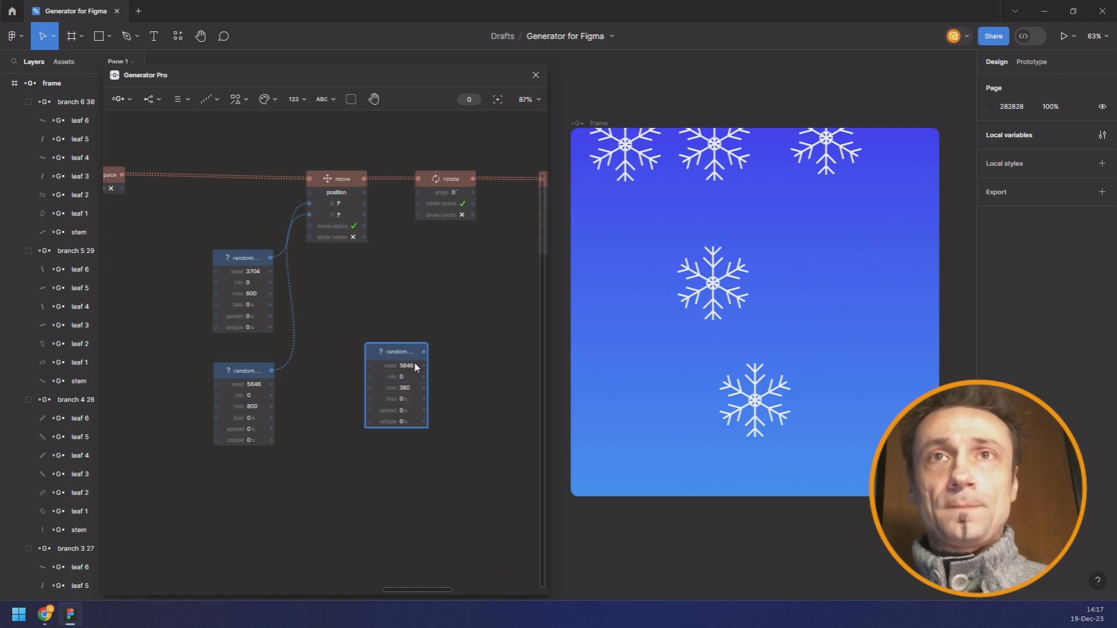
drag(424, 352, 428, 191)
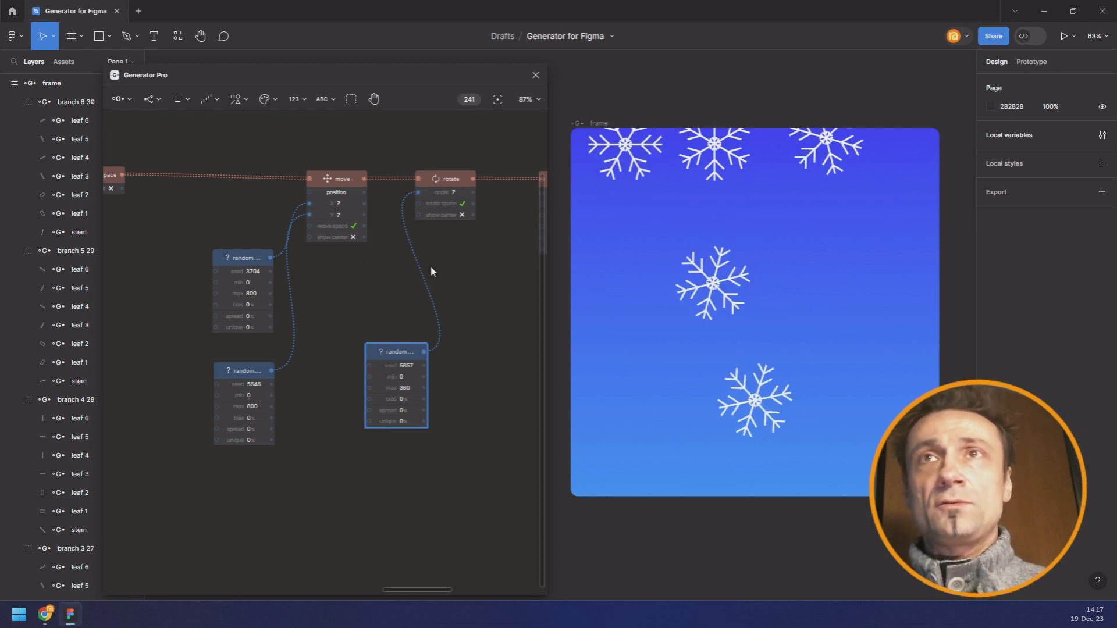
Step: Duplicate the rotation random node with seed 5668, minimum 50 and maximum 100, and connect it to the scale node's width and height
drag(431, 270, 257, 274)
alt+drag(214, 364, 344, 399)
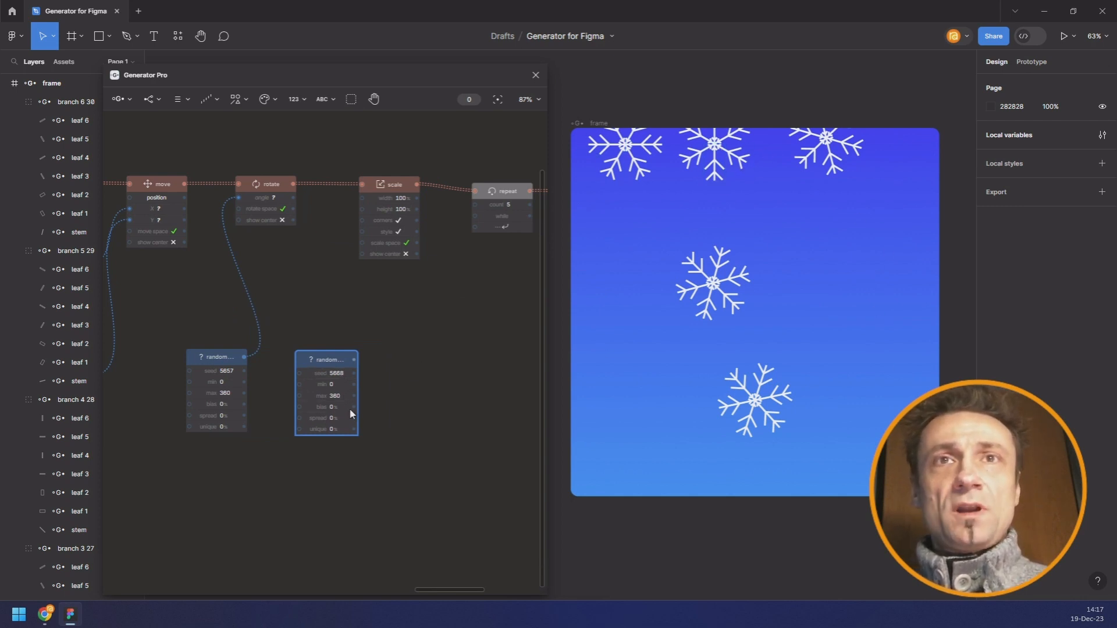
click(344, 385)
text(50)
key(Tab)
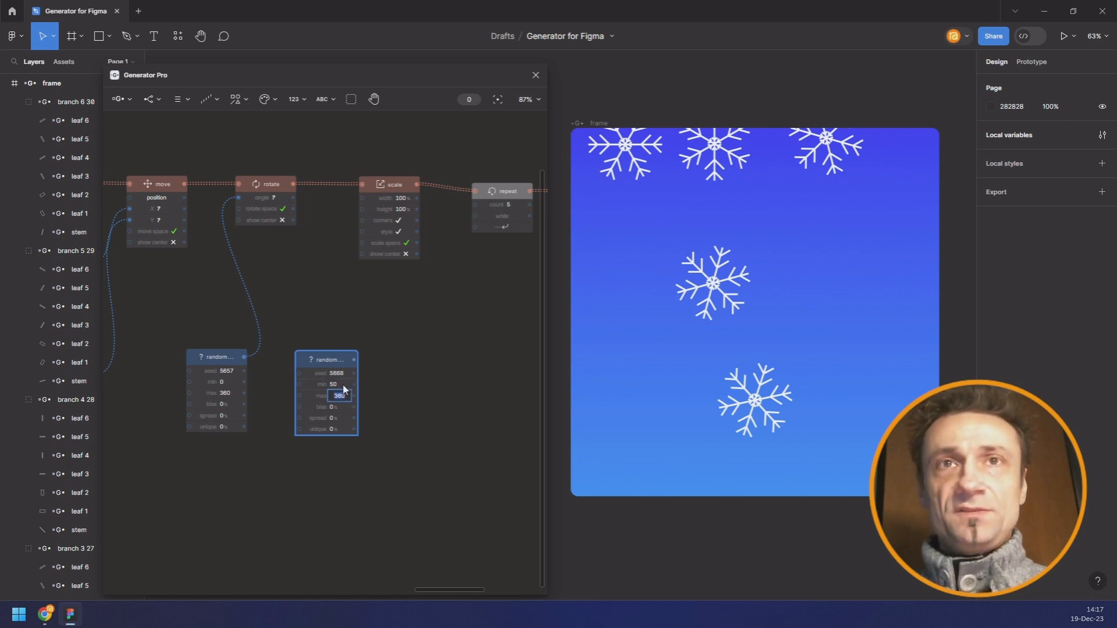
text(100)
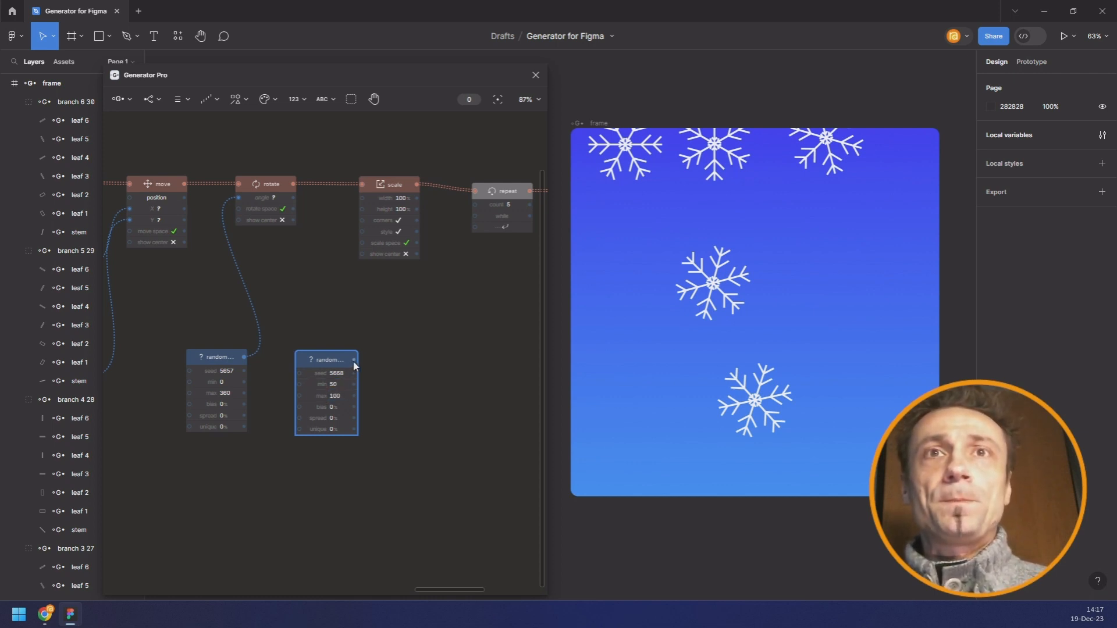
drag(366, 198, 354, 360)
drag(358, 250, 363, 209)
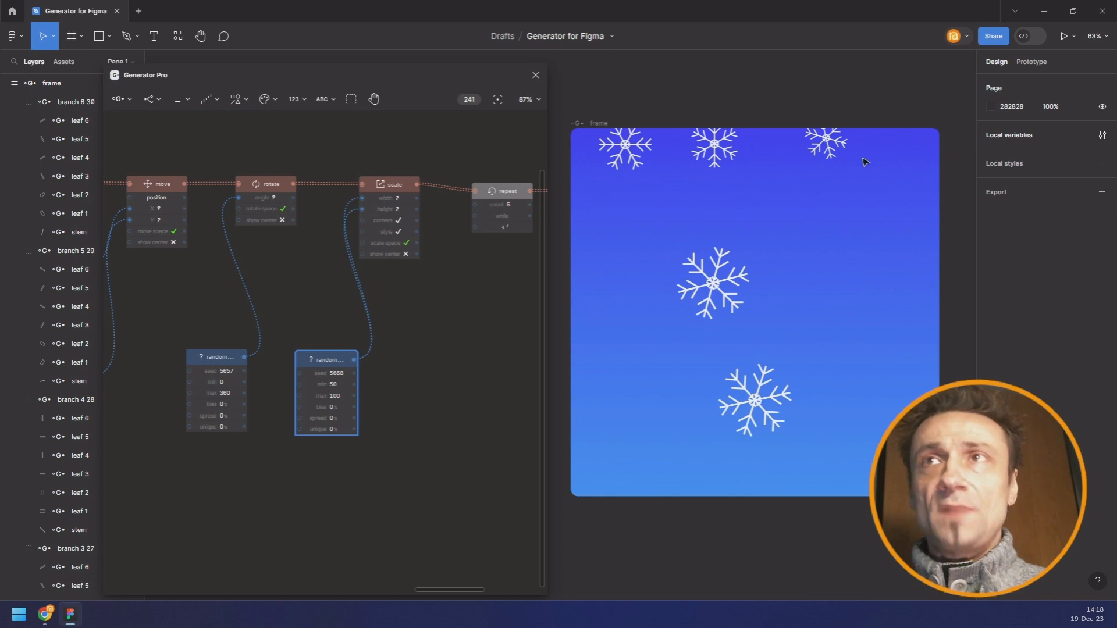
Step: Set the count of the repeat node after the scale node to 20
drag(510, 201, 511, 196)
drag(489, 278, 357, 274)
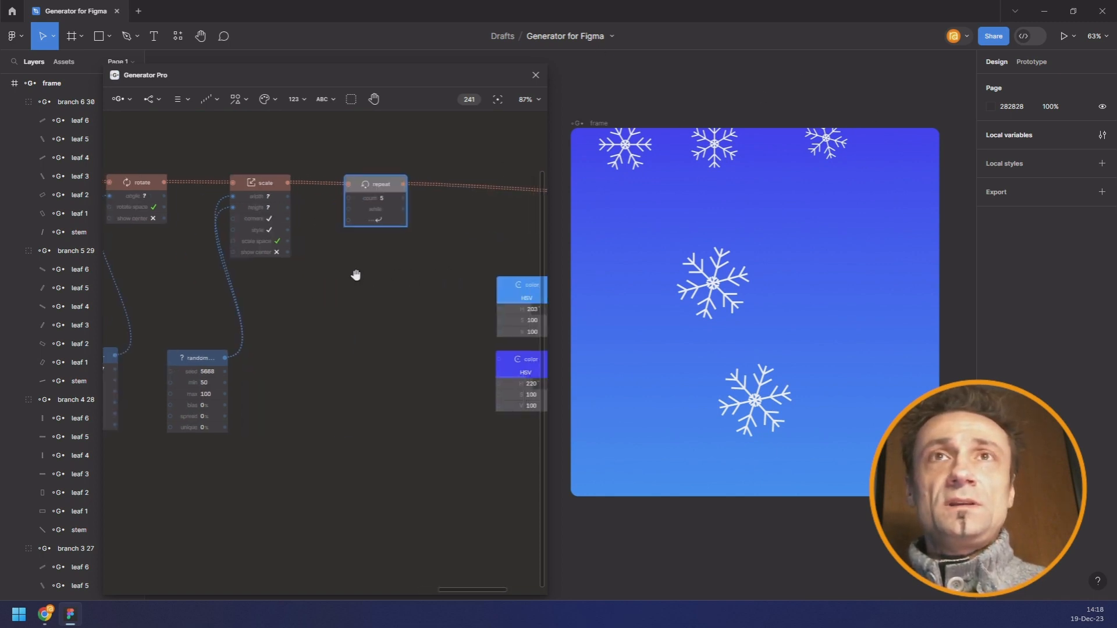
drag(464, 242, 314, 247)
click(236, 210)
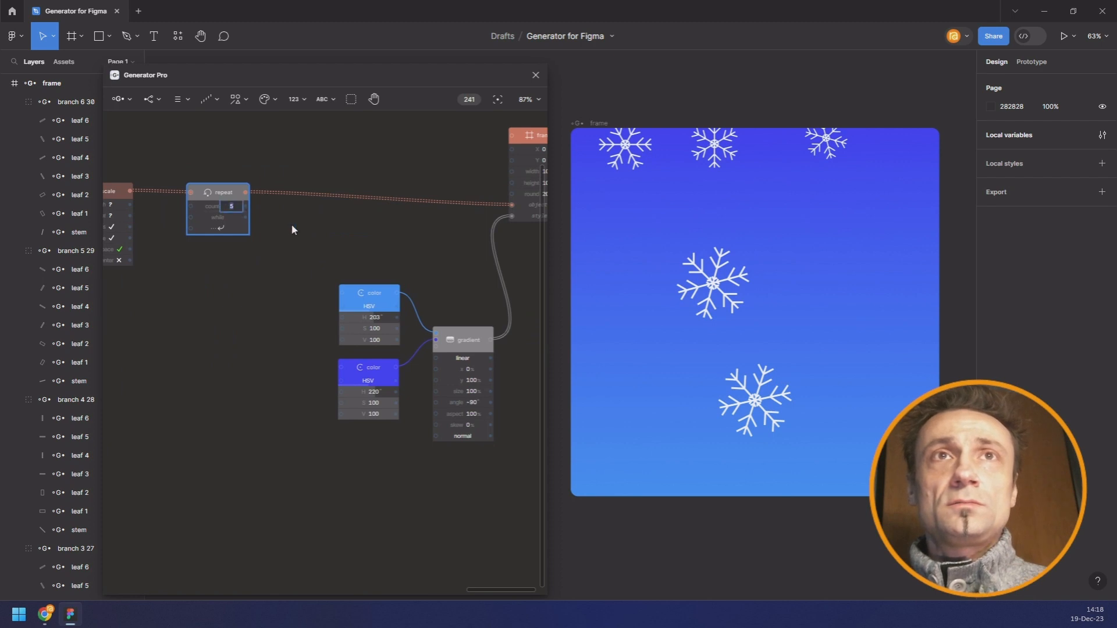
key(Return)
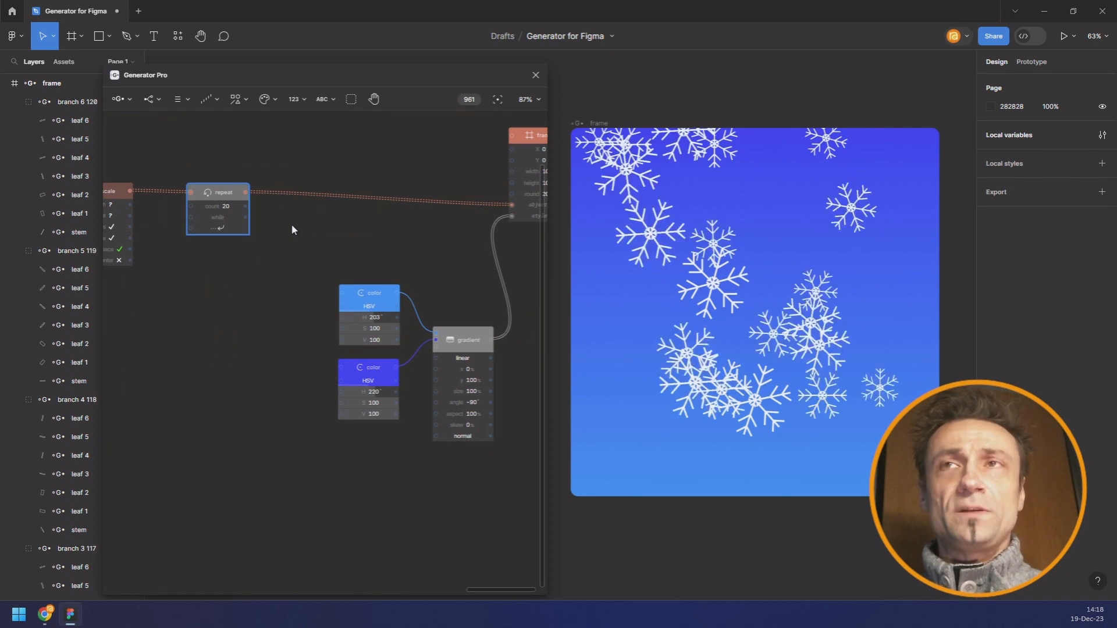
Step: Set the maximum of both random nodes driving the move node's X and Y position to 1000
drag(186, 359, 422, 270)
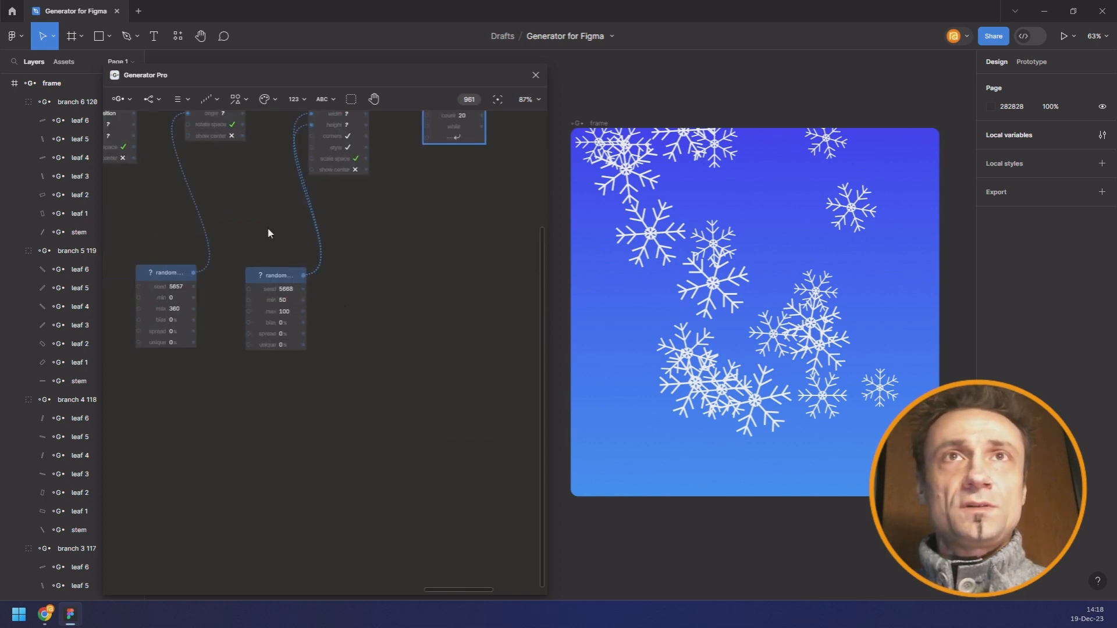
drag(267, 227, 412, 275)
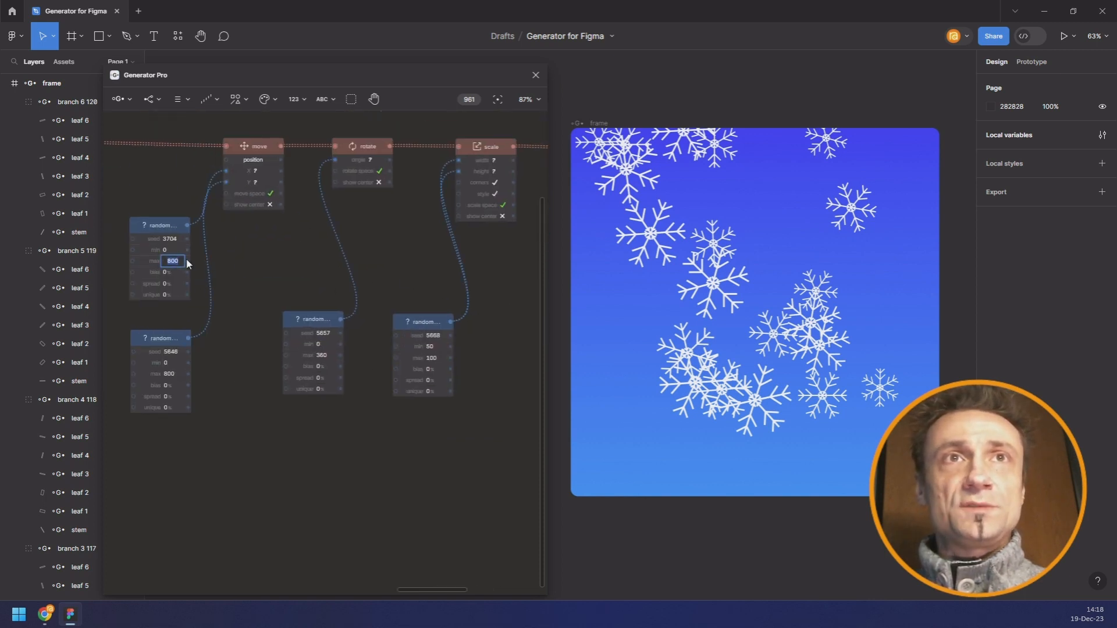
double_click(173, 262)
text(1000)
key(Return)
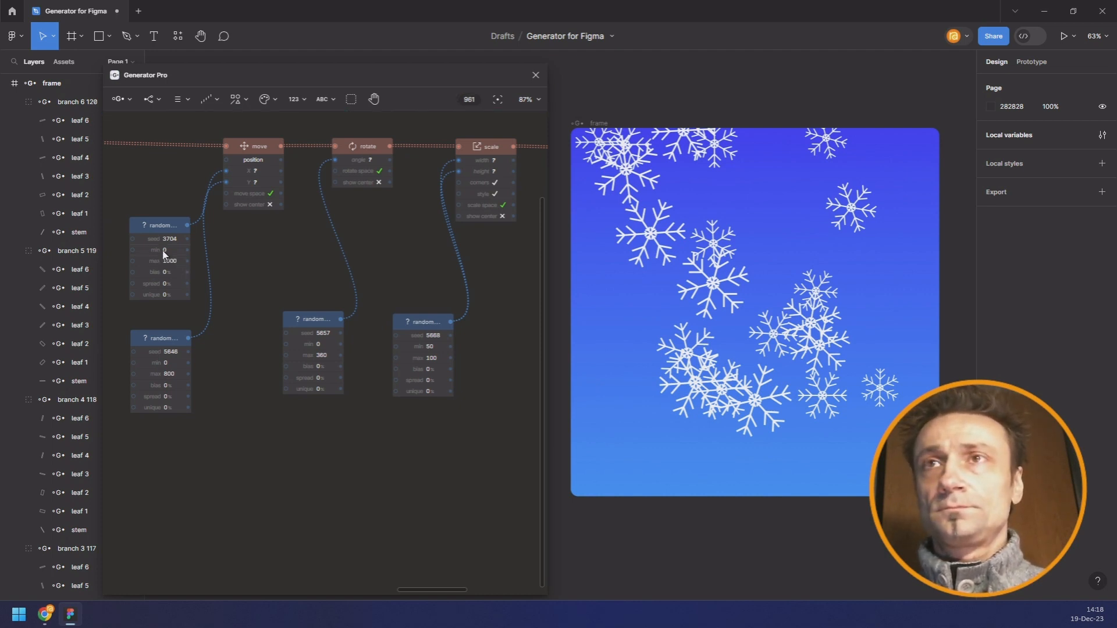
double_click(173, 374)
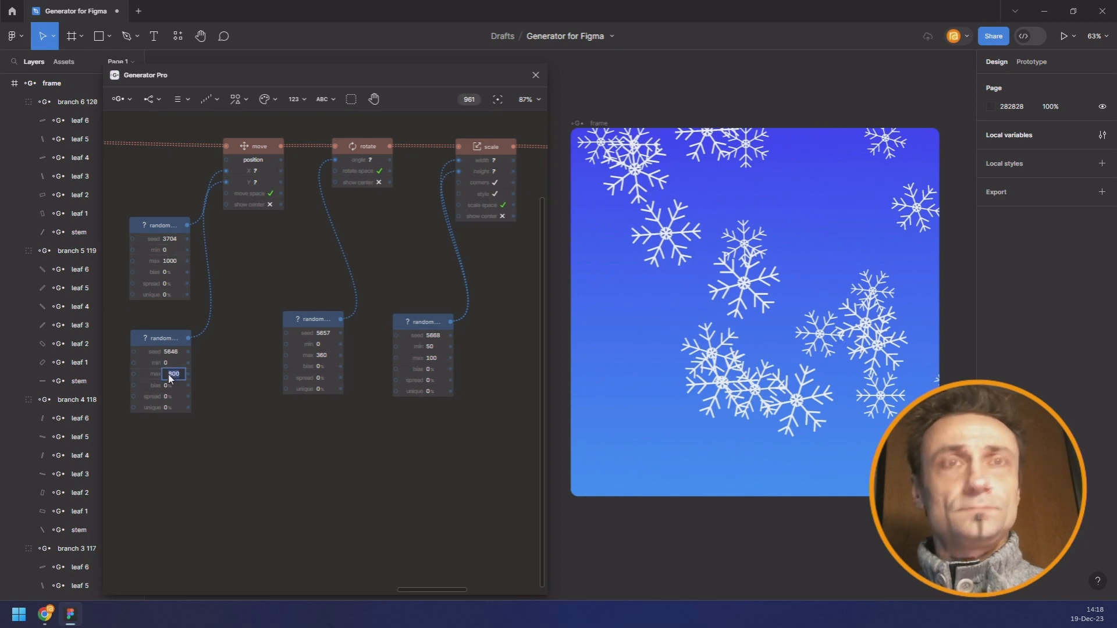
text(1000)
key(Return)
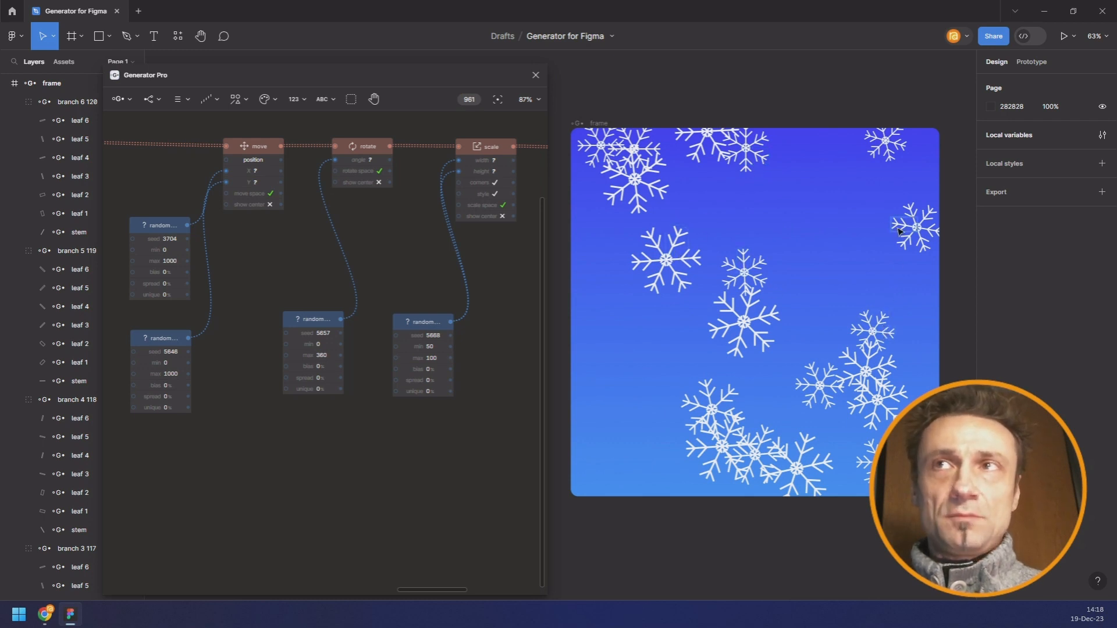
Step: Try a different seed on the random node that drives the height of the green-highlighted leaf scale node
scroll(372, 286, down, 6)
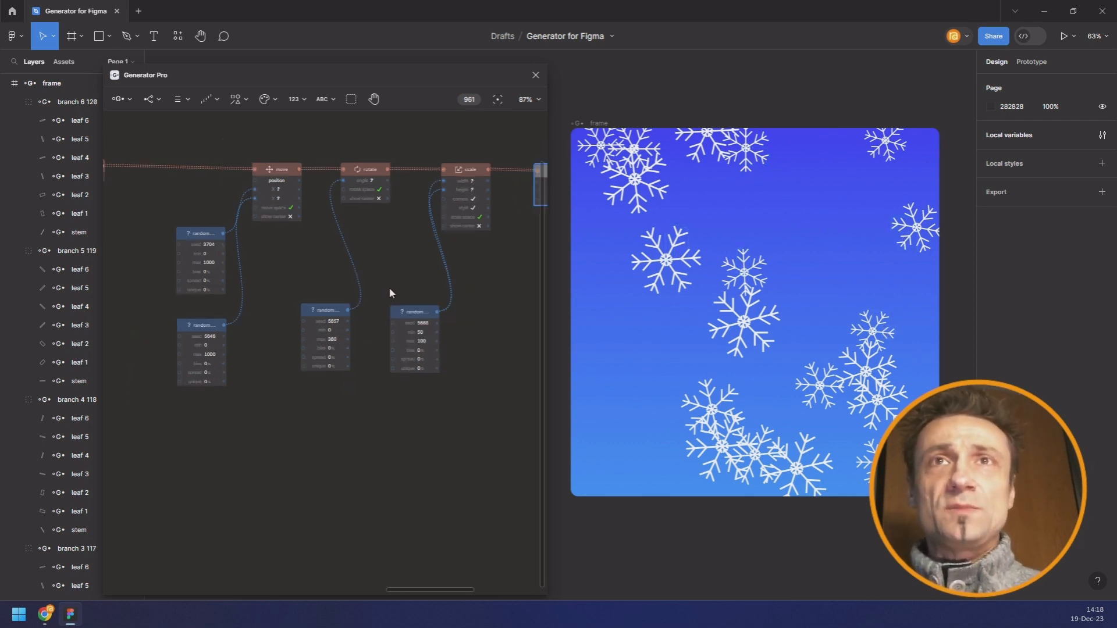
drag(345, 306, 470, 311)
drag(388, 318, 535, 321)
scroll(268, 289, up, 1)
scroll(268, 288, up, 4)
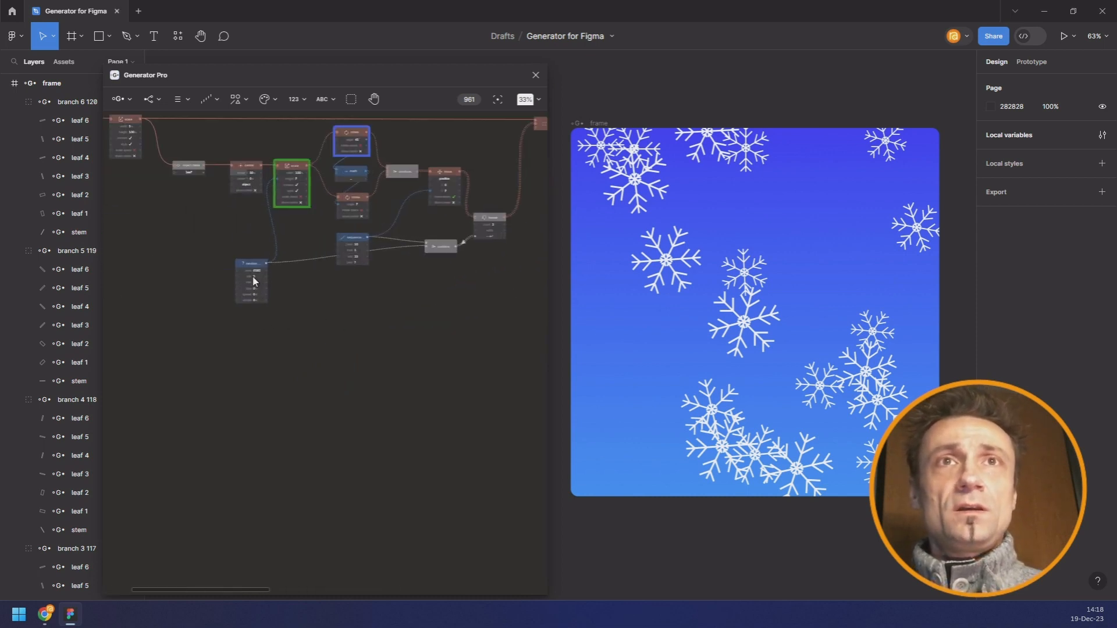
drag(257, 265, 258, 277)
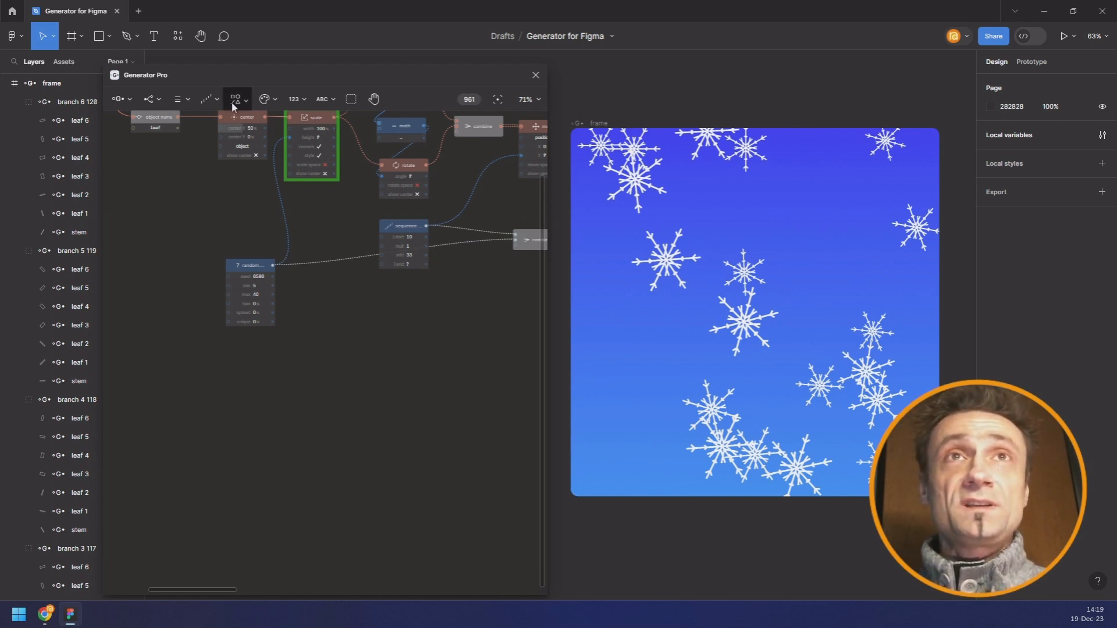
Step: Add a random node below the leaf-height random node, set its maximum to 10000, and connect it to that node's seed
click(208, 103)
click(196, 194)
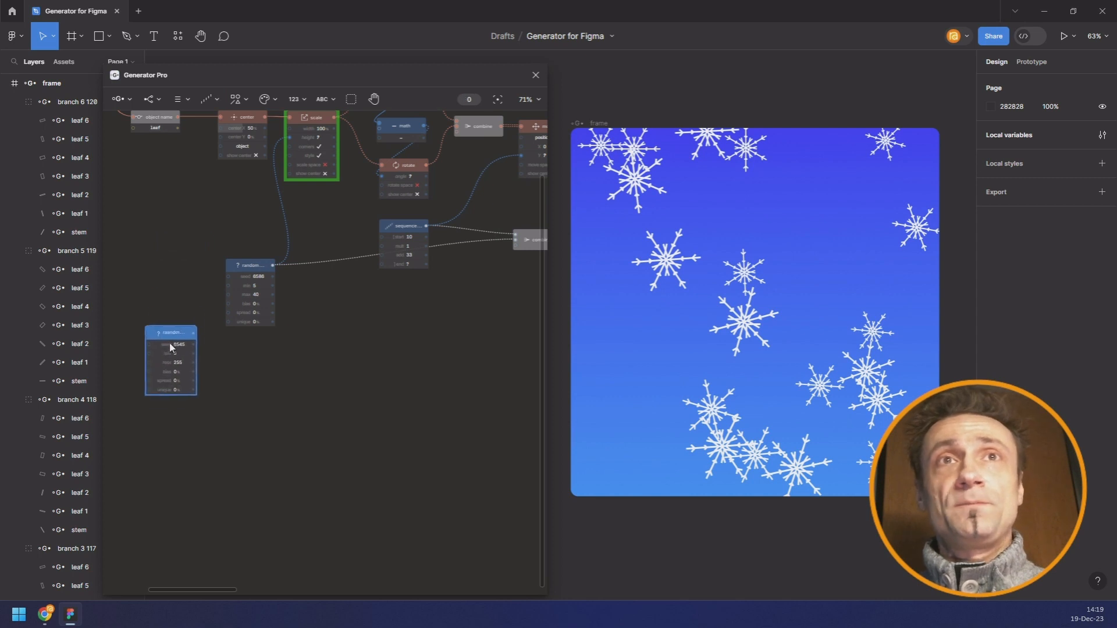
click(175, 349)
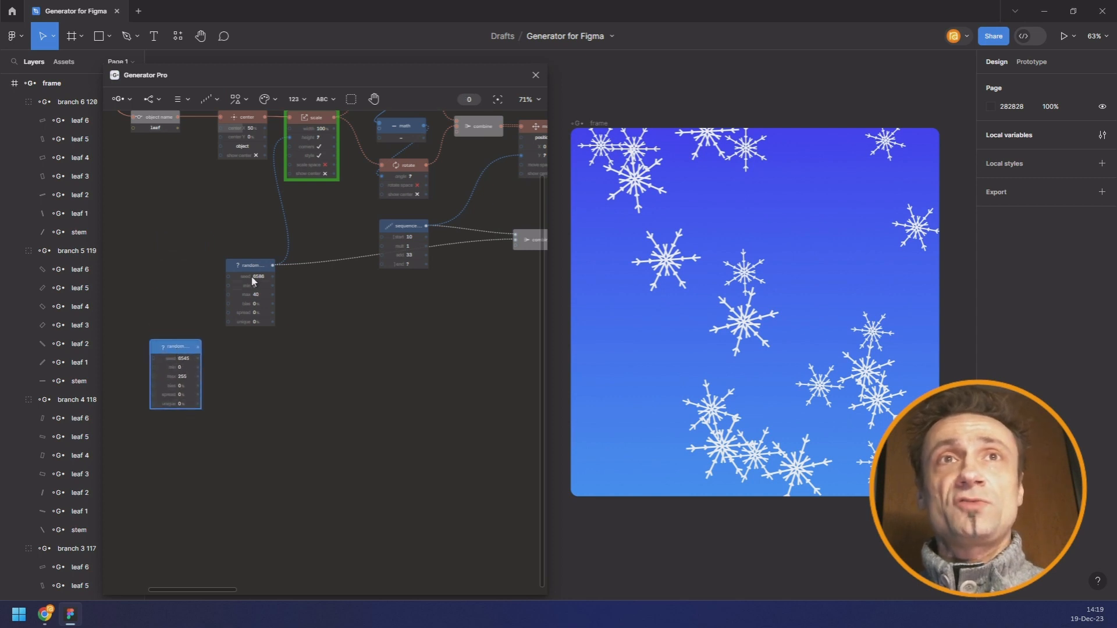
click(188, 377)
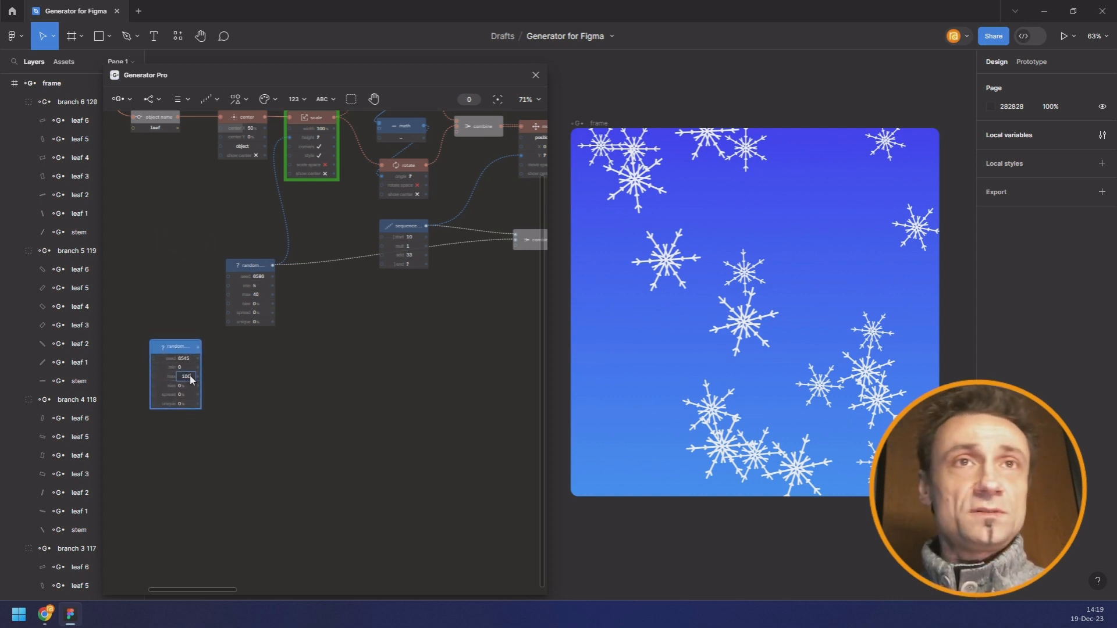
text(1000)
key(Return)
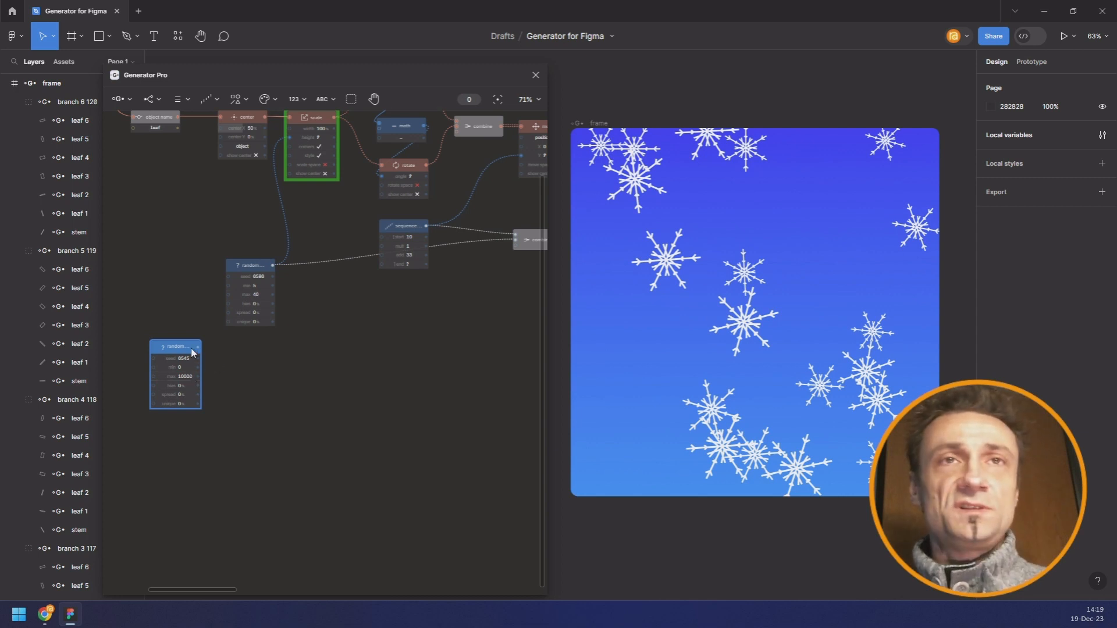
drag(198, 346, 244, 278)
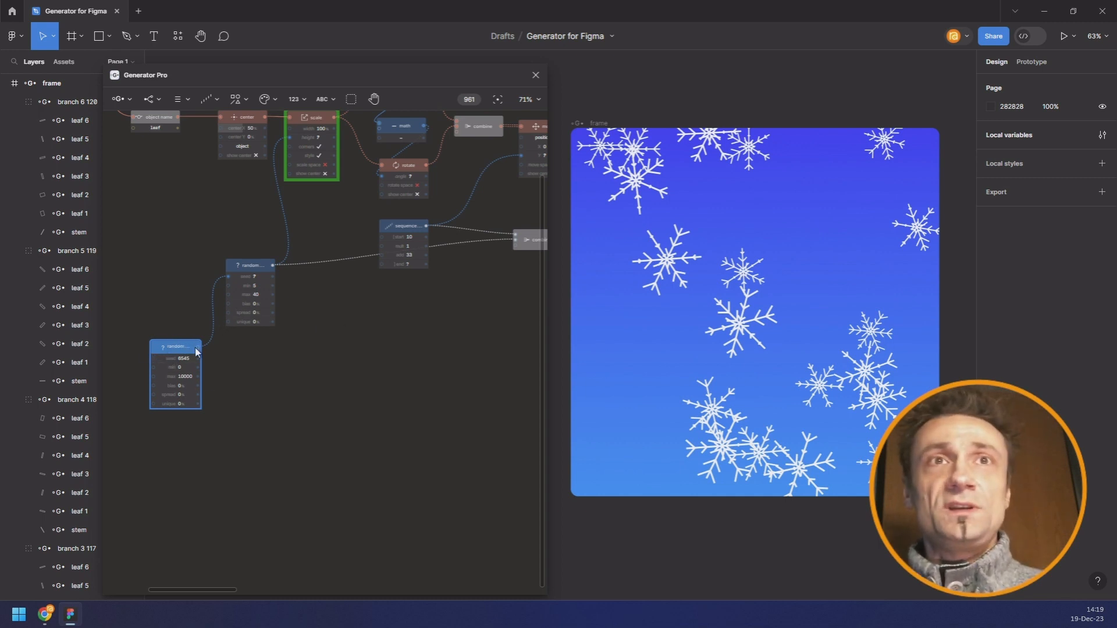
Step: Connect the seed-driving random node to the loop input at the bottom of the repeat node that copies the snowflakes
scroll(170, 454, down, 4)
drag(170, 453, 366, 386)
scroll(304, 383, down, 2)
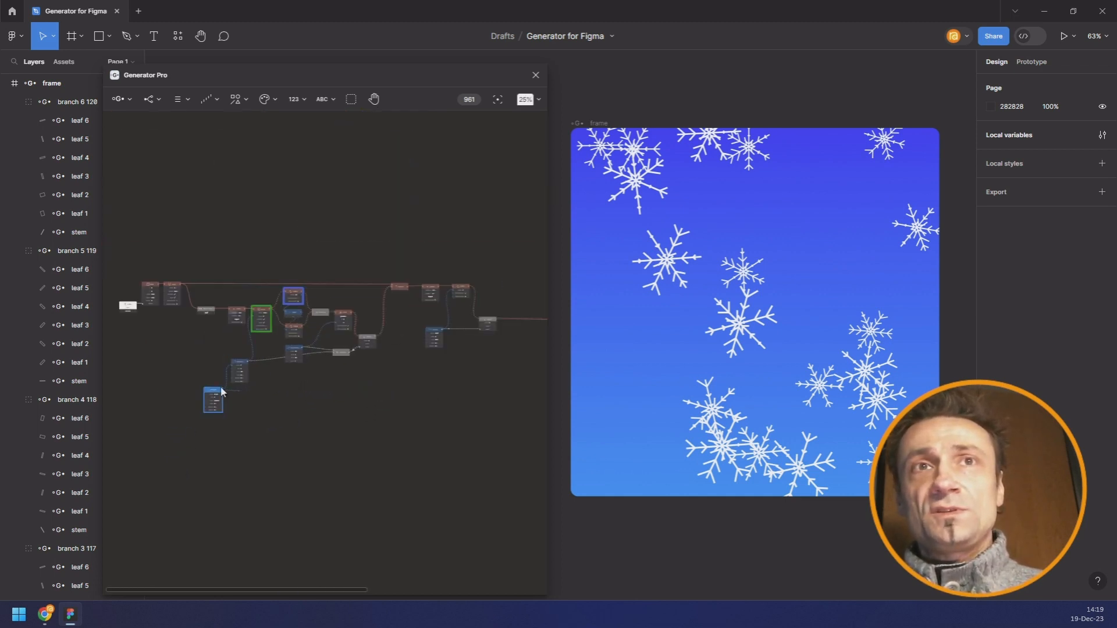
drag(221, 392, 365, 406)
scroll(174, 386, down, 2)
scroll(194, 407, down, 1)
scroll(423, 381, up, 2)
drag(420, 385, 196, 349)
scroll(450, 355, up, 2)
scroll(449, 355, up, 2)
scroll(199, 416, up, 4)
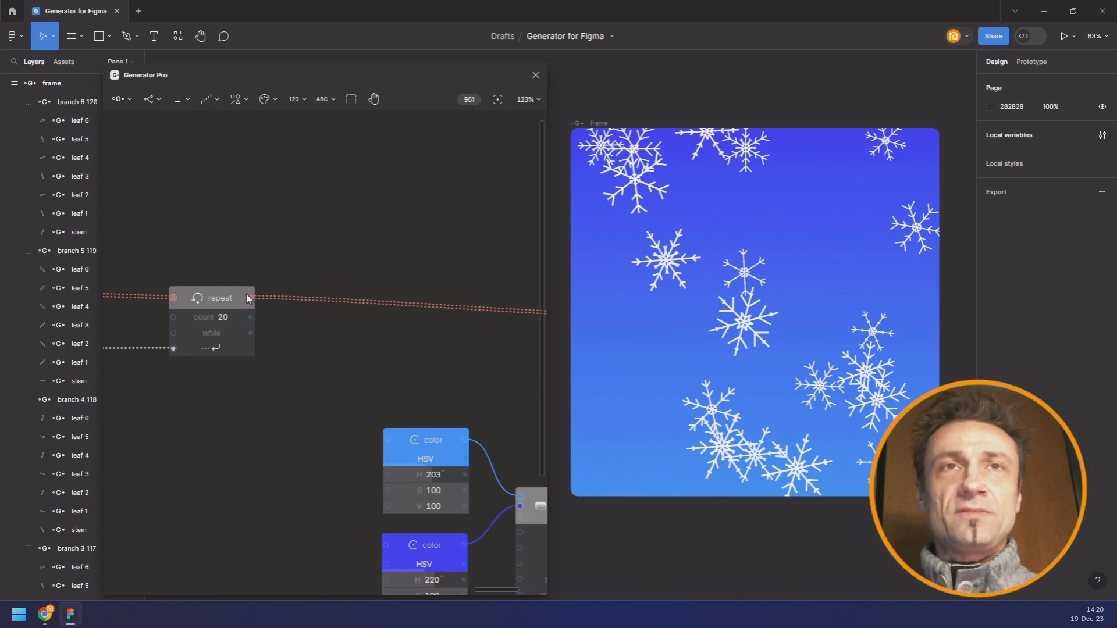
Step: Highlight the snowflake repeat node in yellow
scroll(285, 338, down, 5)
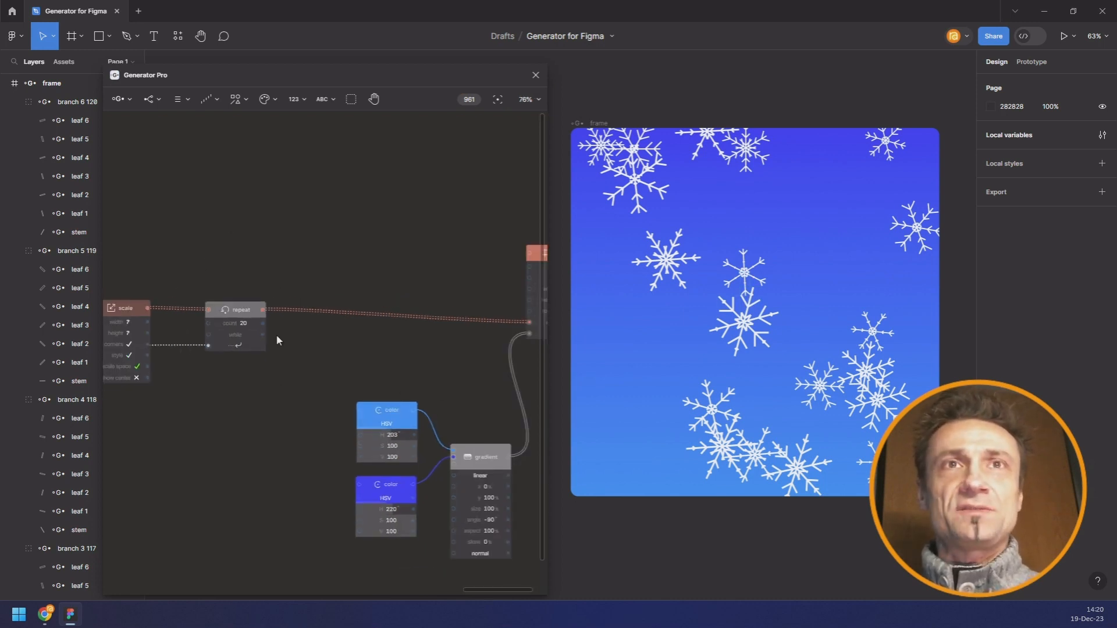
click(248, 315)
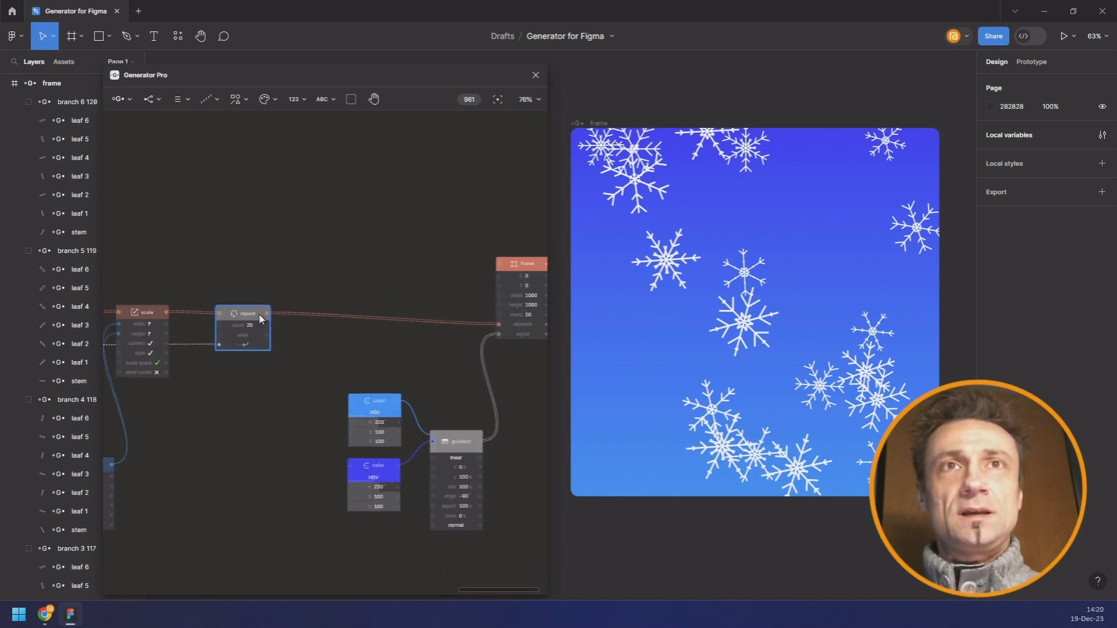
right_click(260, 319)
mouse_move(323, 394)
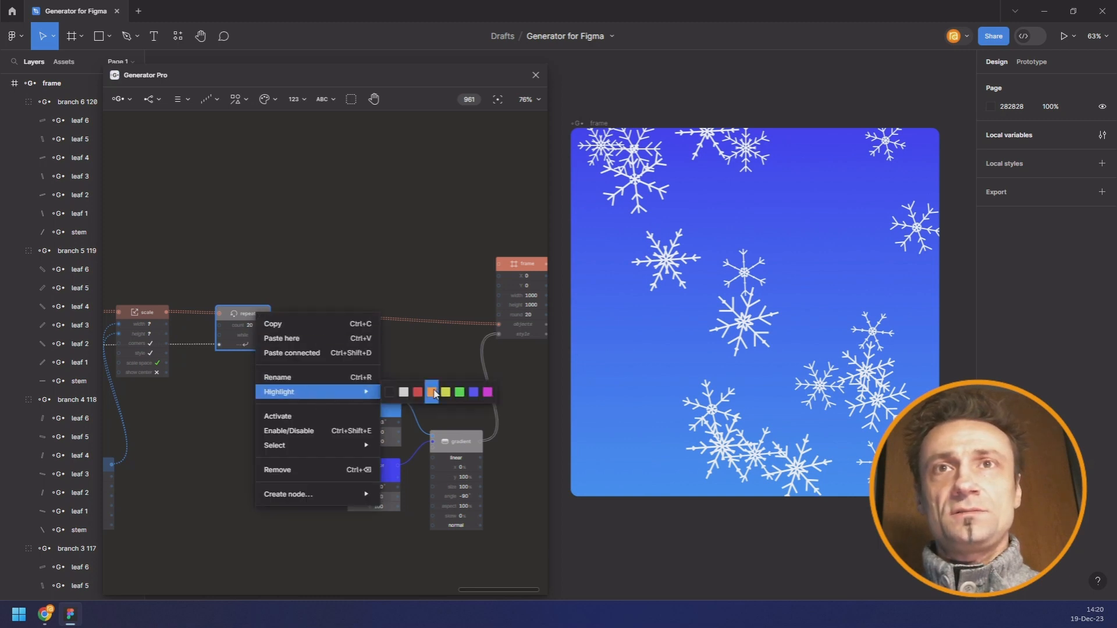
click(446, 392)
Step: Move the yellow-highlighted repeat node below the transform chain and shift the frame, gradient and colour nodes down to match
scroll(313, 312, down, 5)
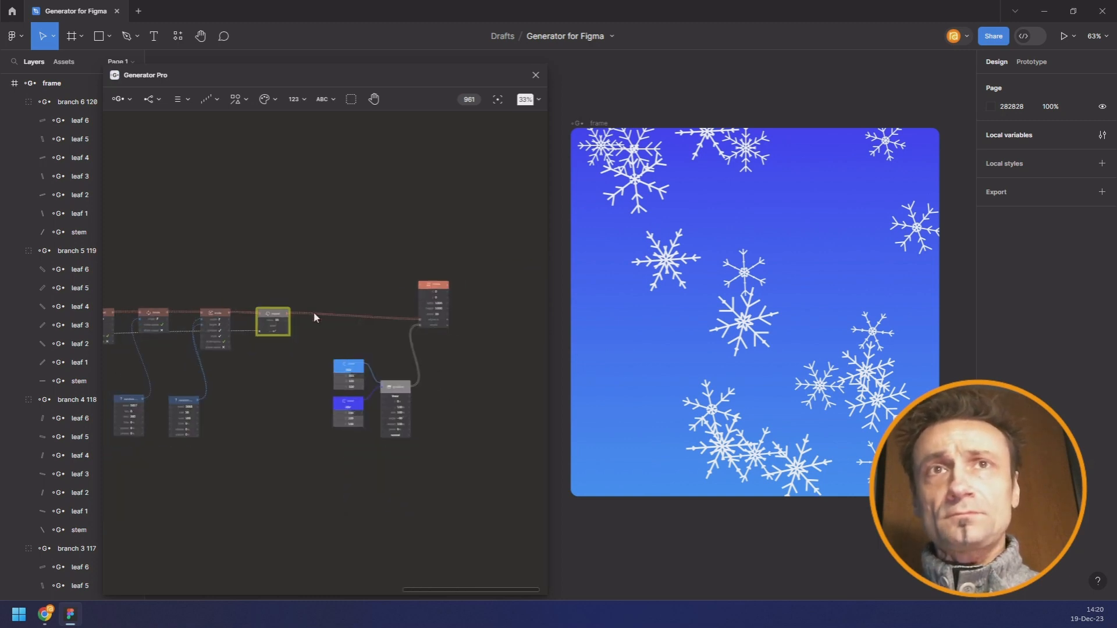
mouse_move(284, 316)
mouse_down()
mouse_move(297, 460)
mouse_move(289, 427)
mouse_up()
drag(439, 267, 324, 442)
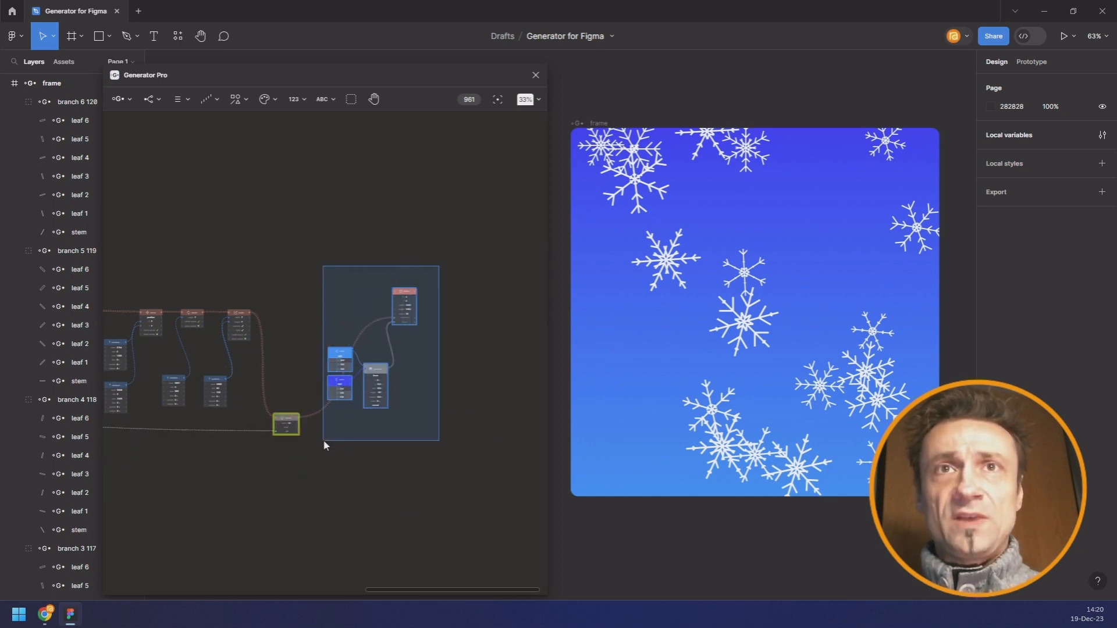
drag(408, 292, 424, 400)
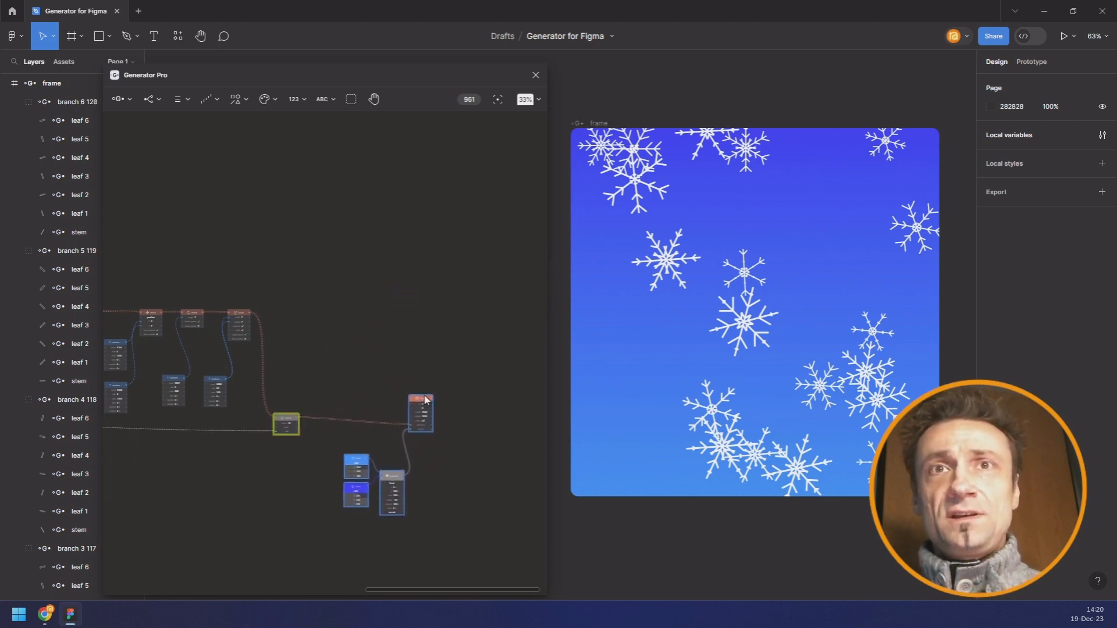
Step: Move the seed-driving random node further down and away from the leaf-height random node
scroll(301, 316, left, 6)
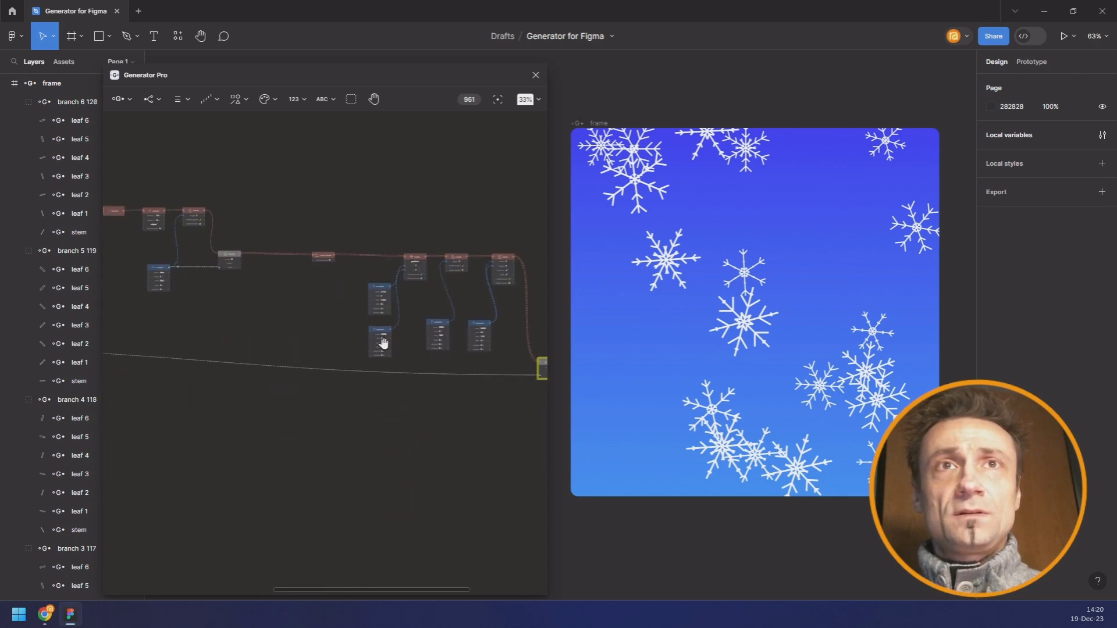
drag(383, 343, 503, 336)
drag(230, 342, 462, 314)
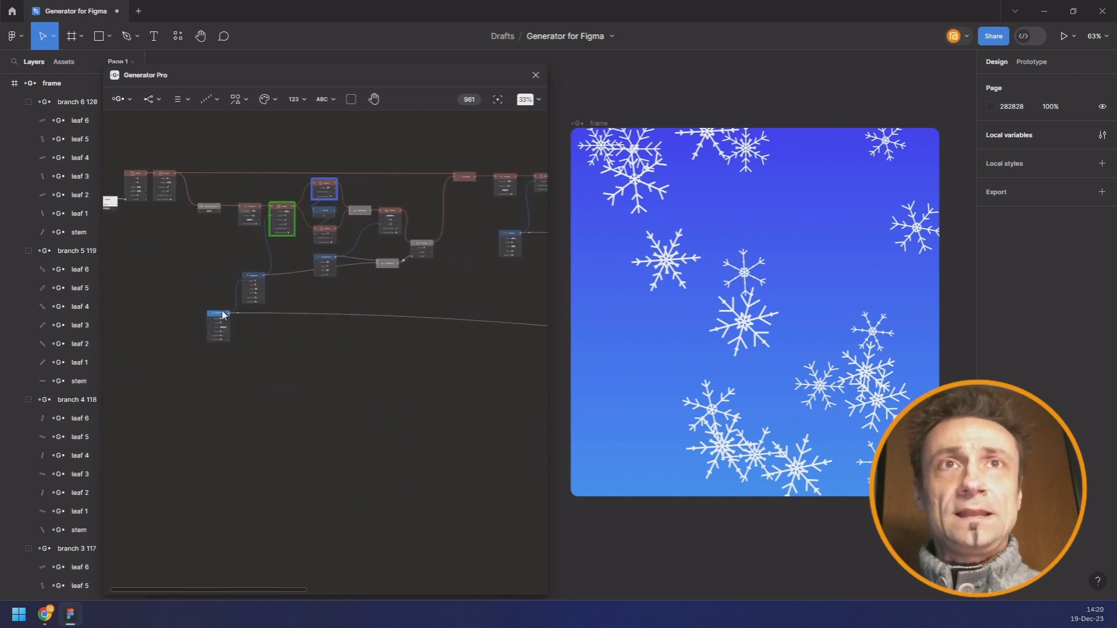
drag(223, 315, 202, 338)
scroll(315, 335, down, 1)
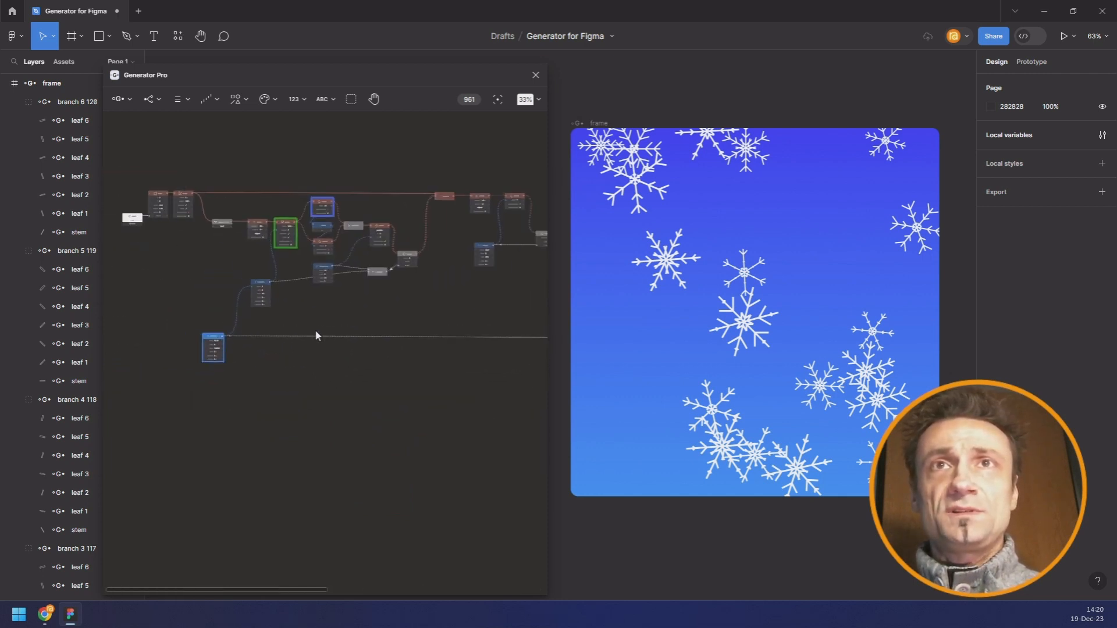
scroll(315, 334, down, 2)
drag(363, 341, 229, 329)
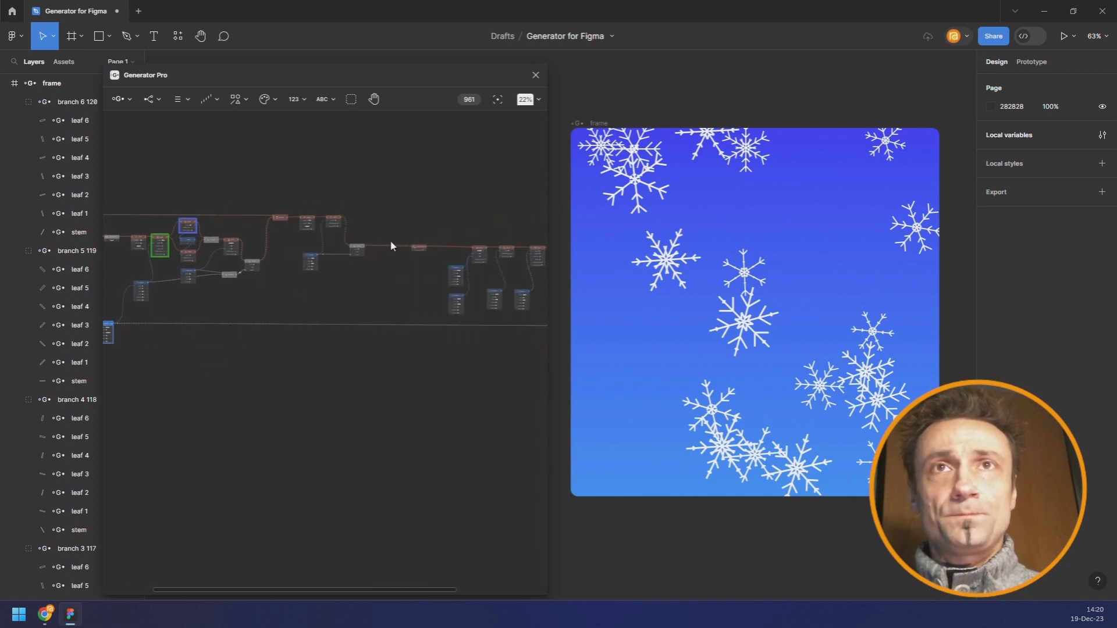
mouse_move(337, 309)
mouse_down()
mouse_move(289, 301)
mouse_move(347, 308)
mouse_up()
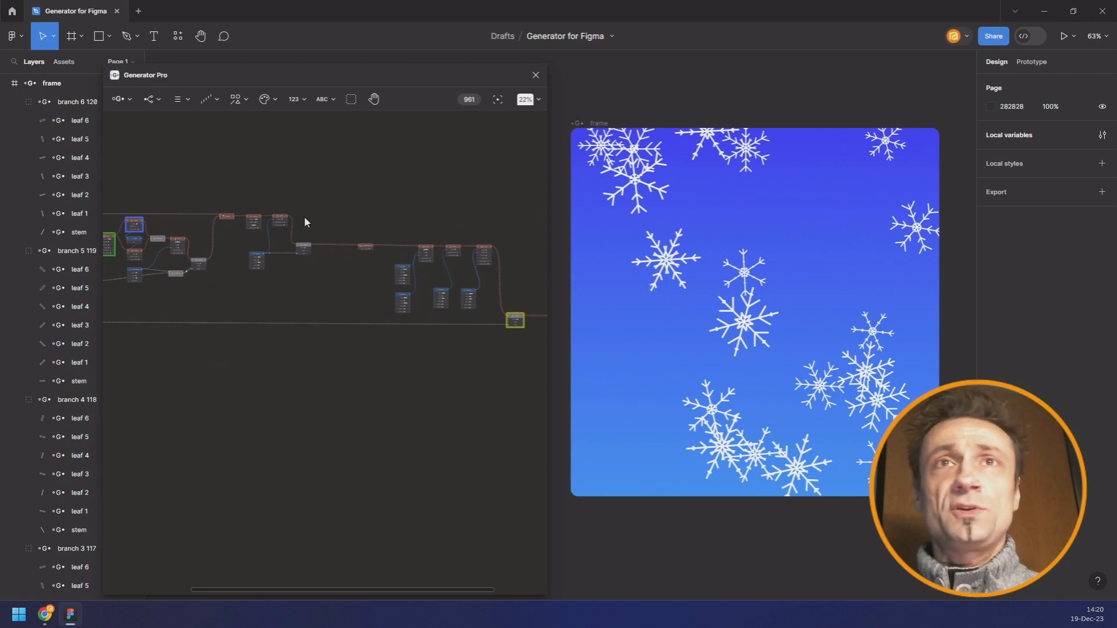
Step: Make room before the move node, insert an Apply style node there, and connect its output to the move node
scroll(320, 244, up, 4)
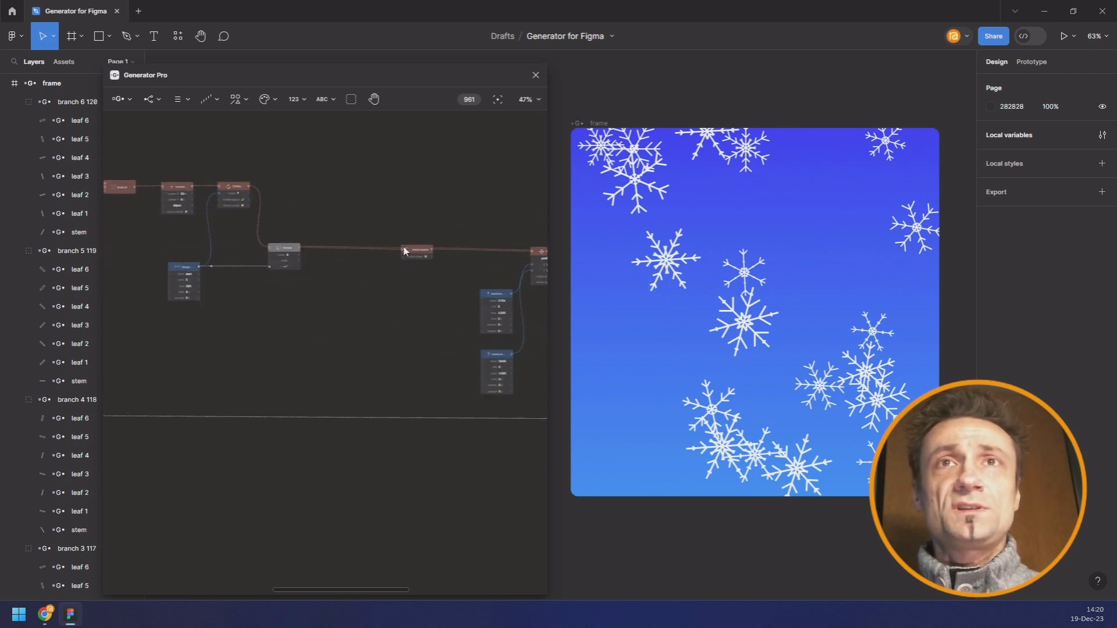
drag(431, 255, 357, 255)
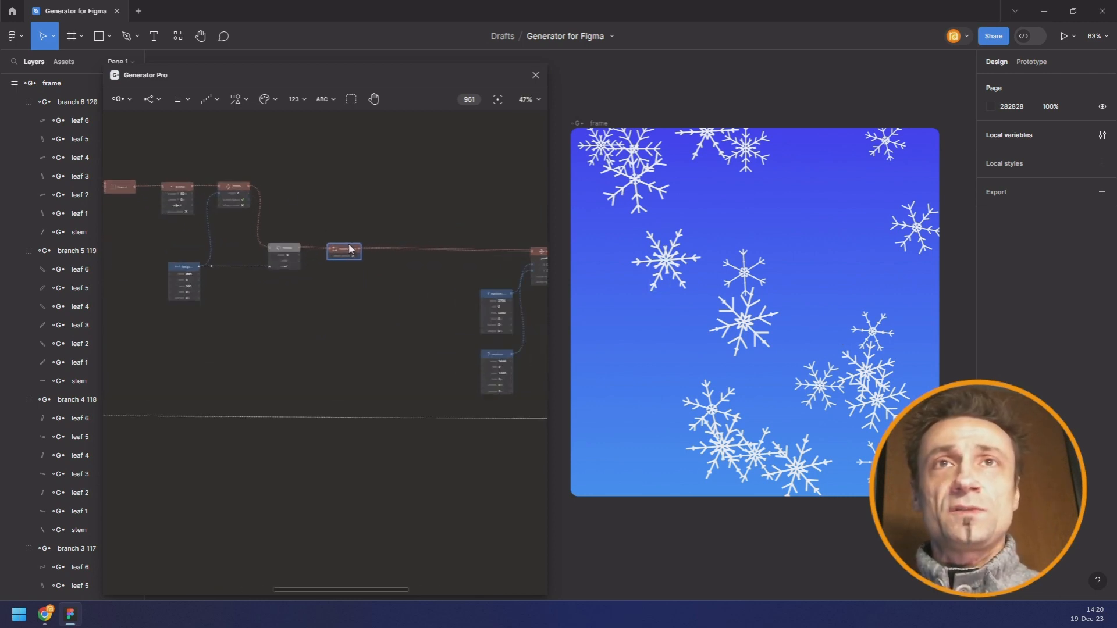
click(245, 103)
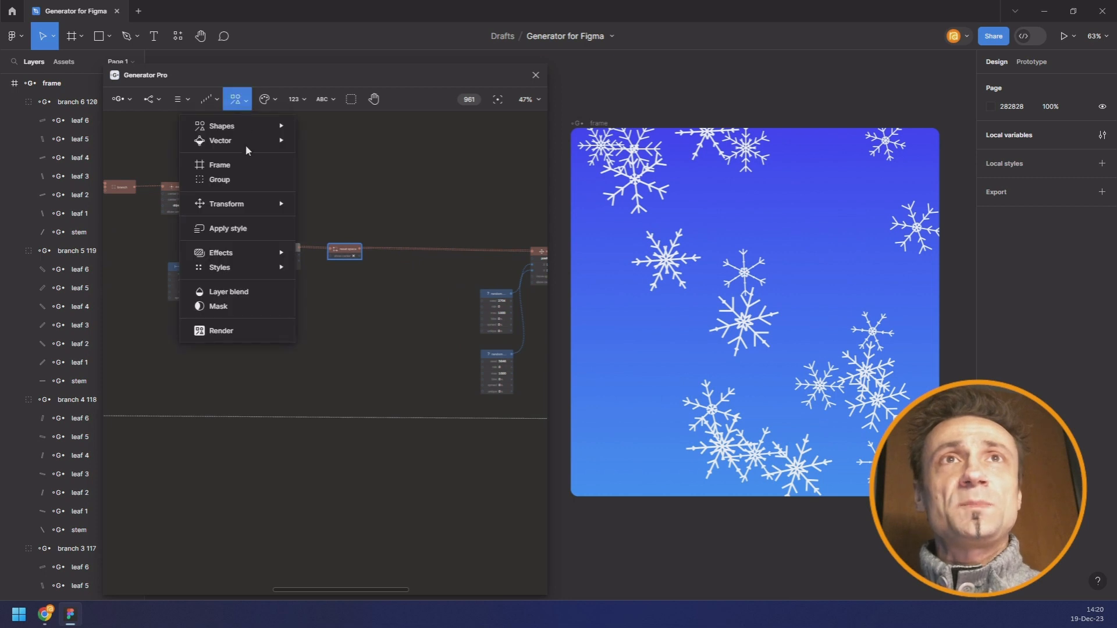
click(249, 228)
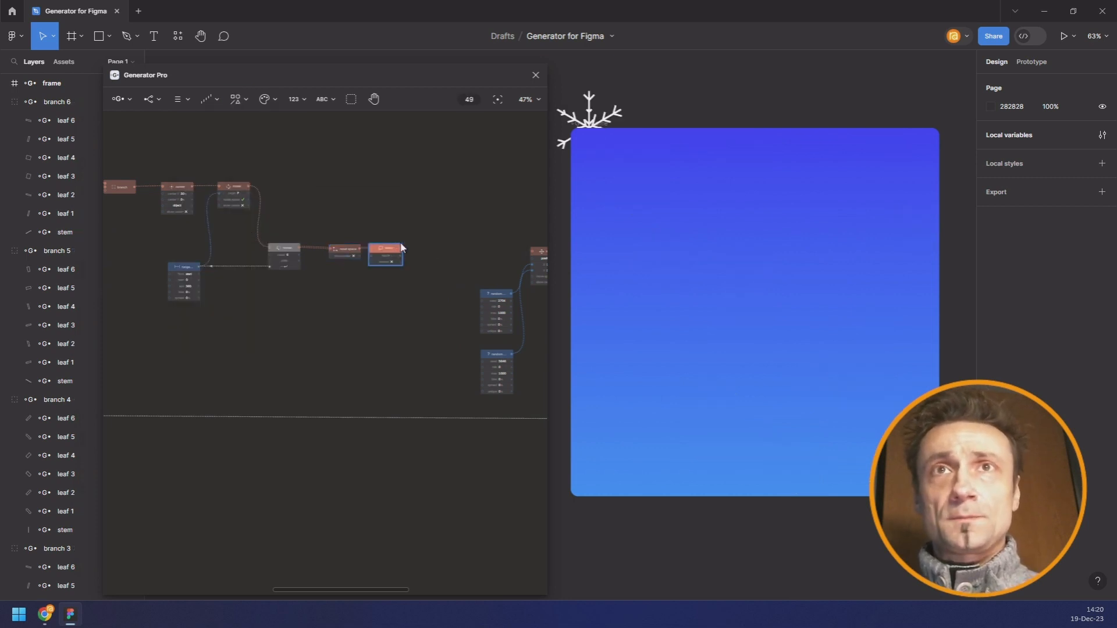
drag(403, 248, 533, 254)
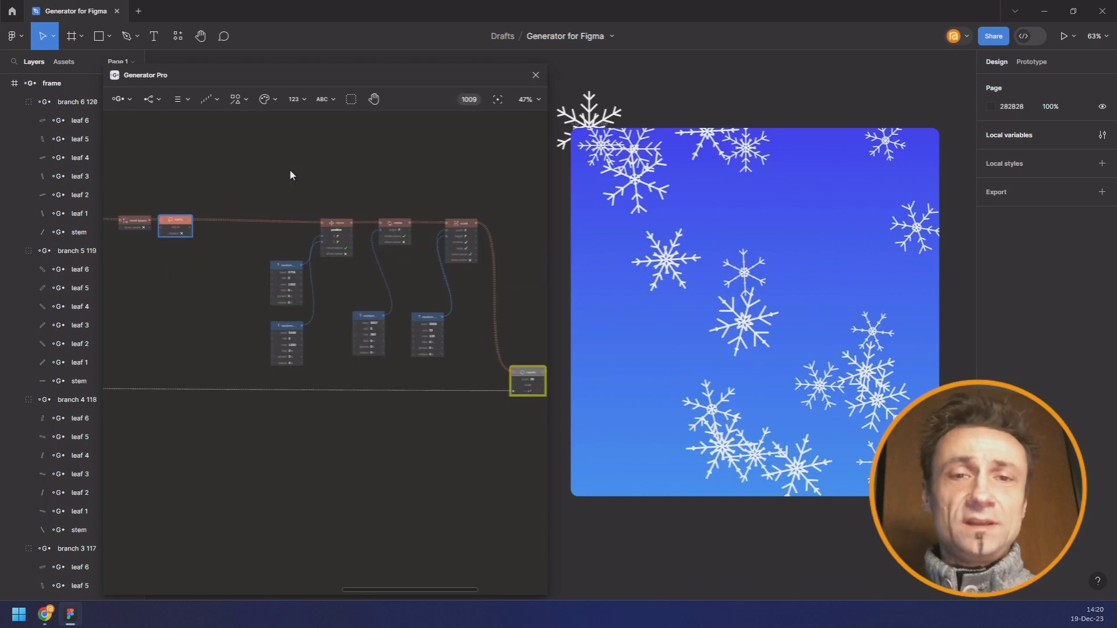
Step: Make the yellow-highlighted repeat node the active node
click(530, 378)
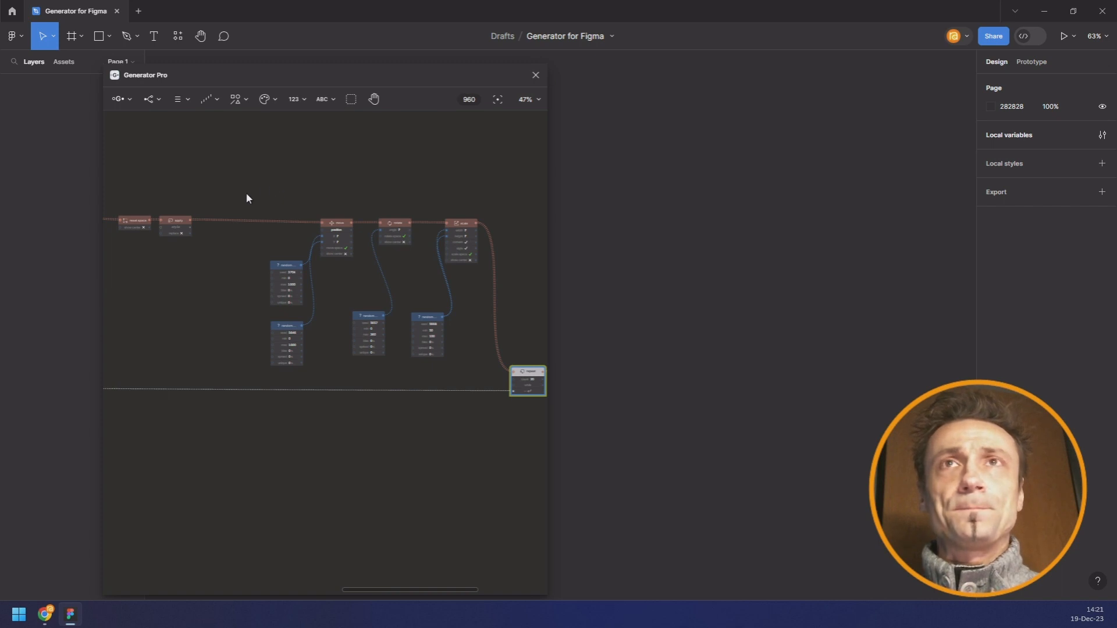
Step: Make the frame node the active node so the snowflakes render inside the gradient frame
scroll(247, 194, left, 2)
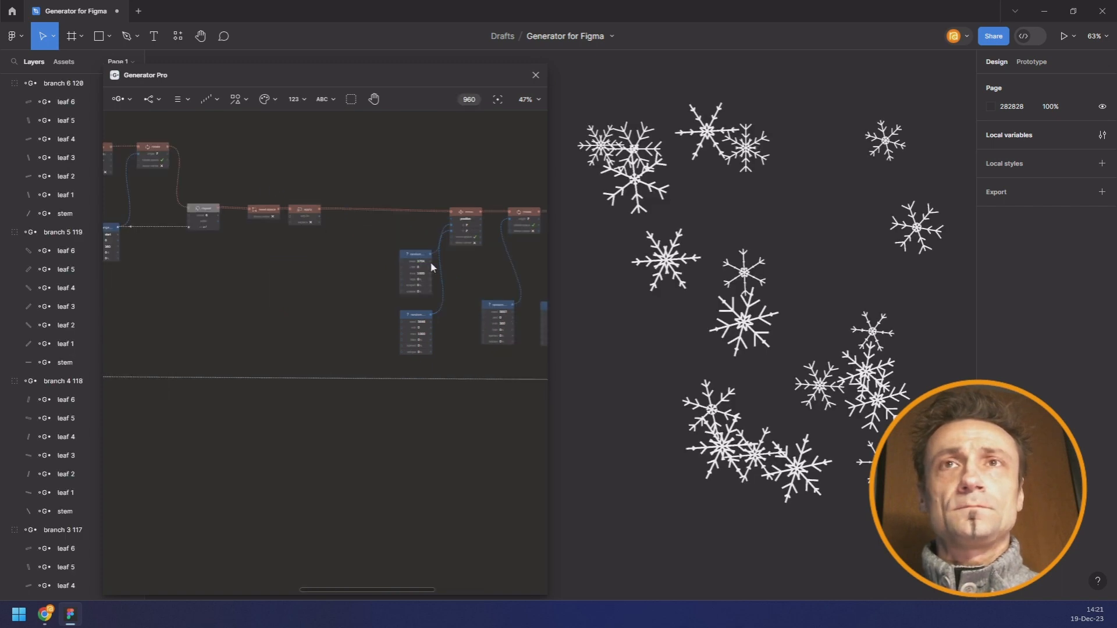
scroll(406, 209, right, 4)
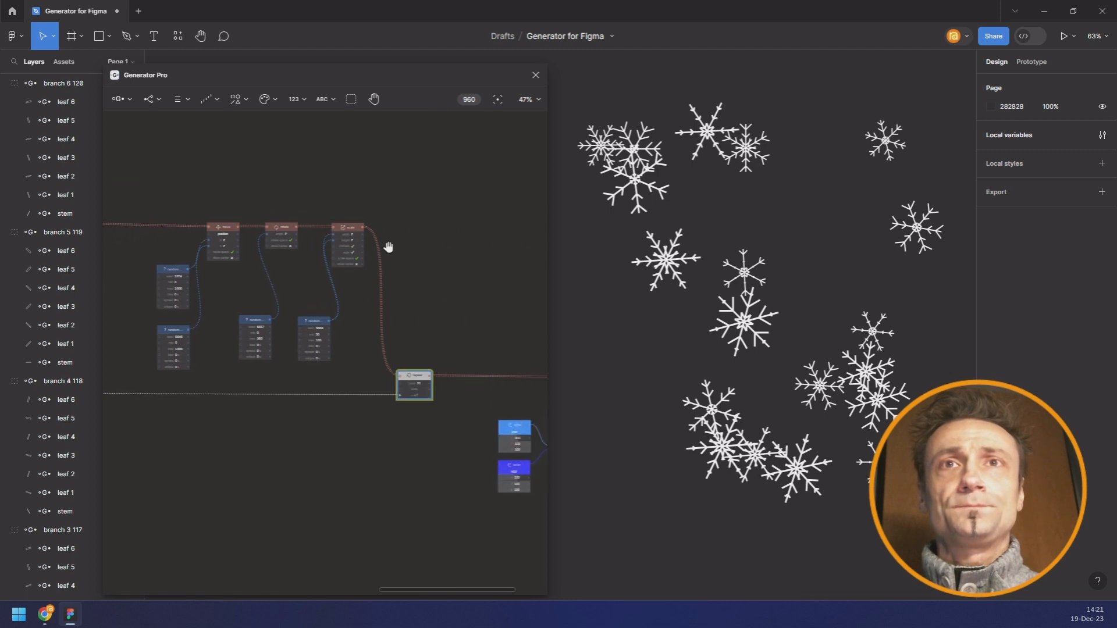
scroll(388, 247, right, 4)
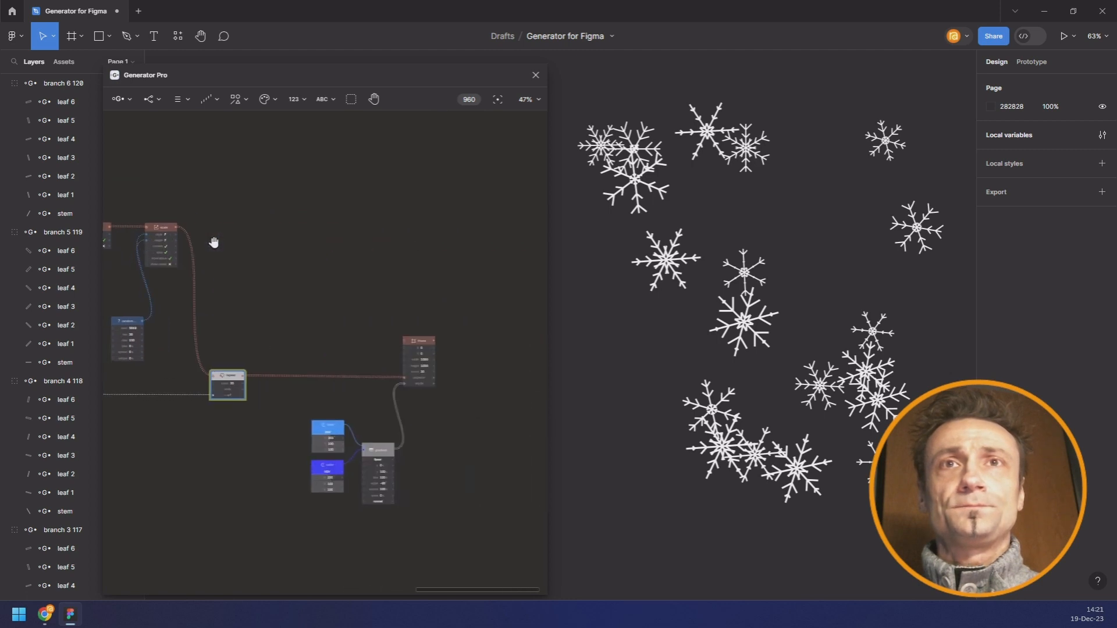
click(410, 346)
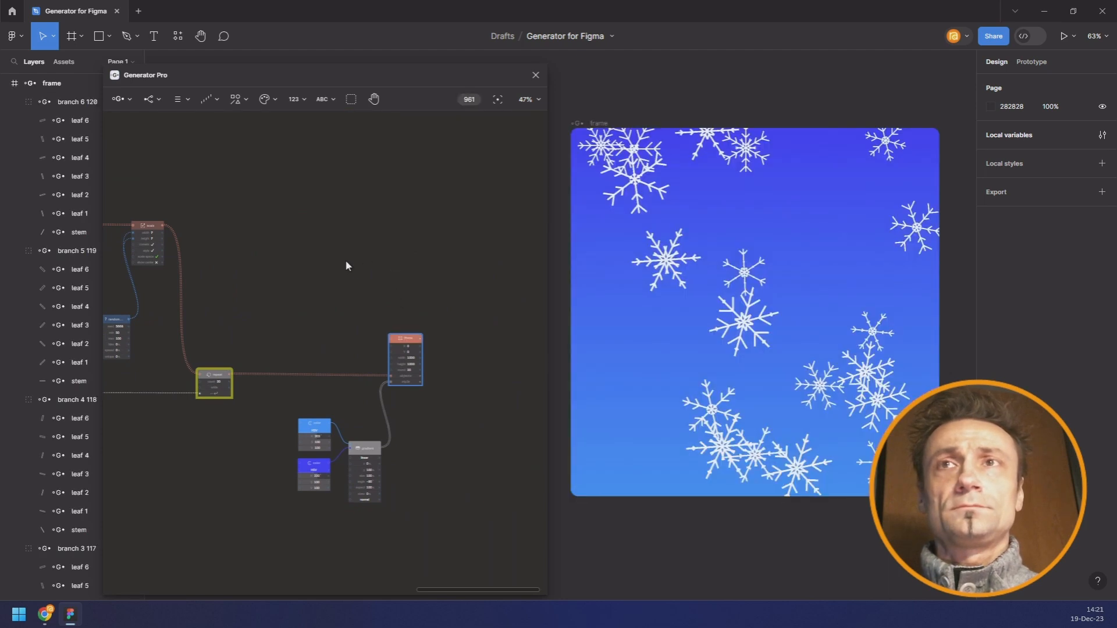
Step: Move the apply node away from the reset space node and connect a new Layer blur effect node to its style input
drag(278, 252, 356, 241)
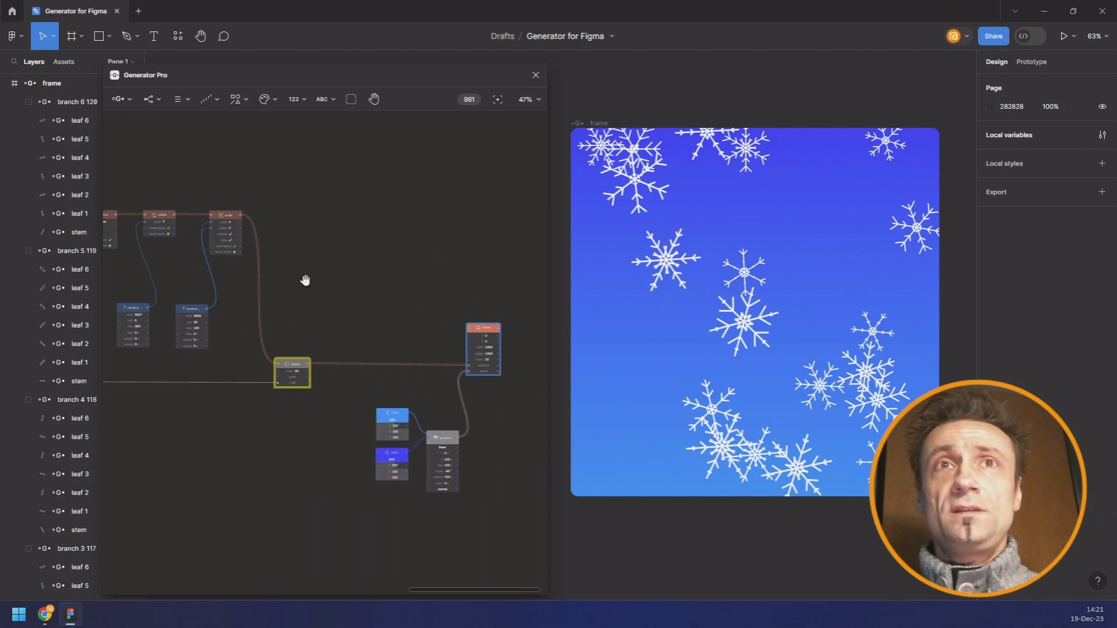
drag(305, 281, 481, 279)
drag(180, 294, 381, 283)
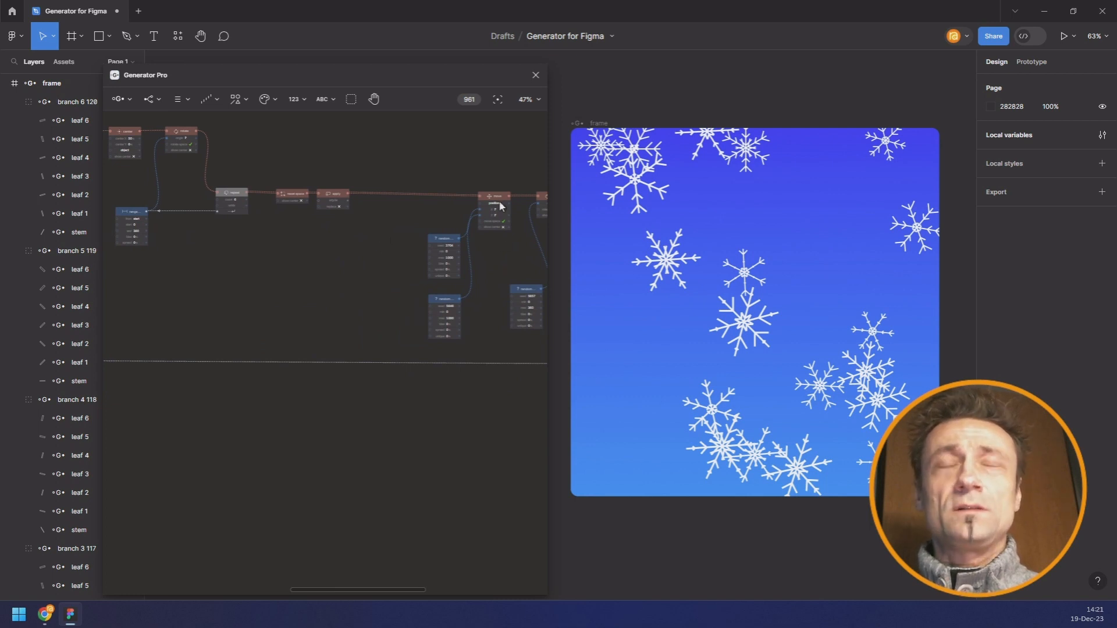
scroll(335, 174, up, 5)
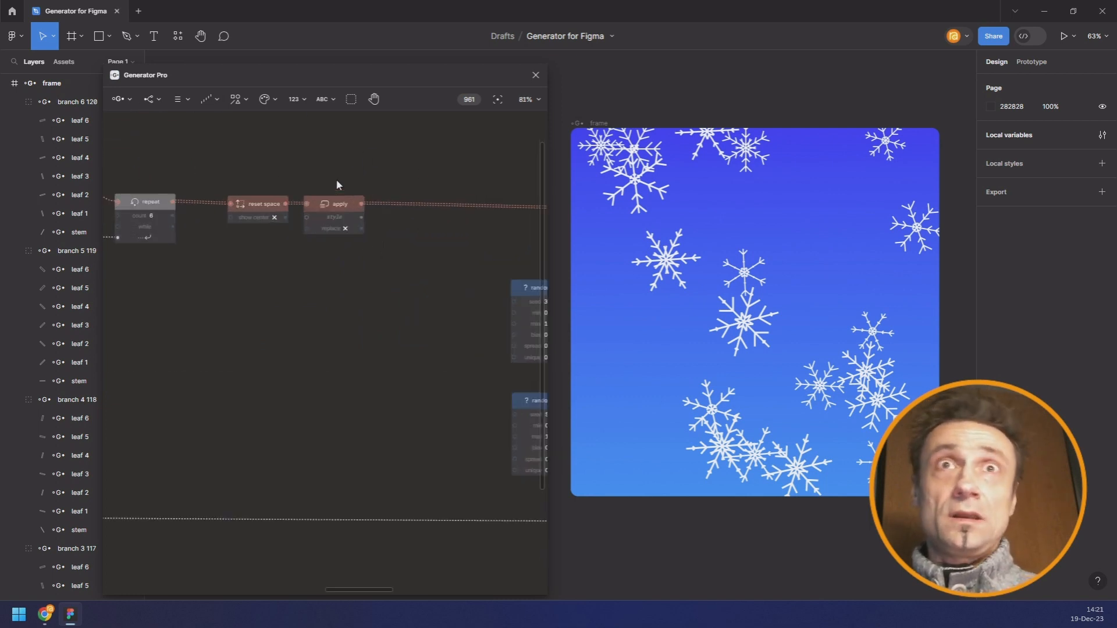
drag(338, 205, 387, 207)
click(253, 100)
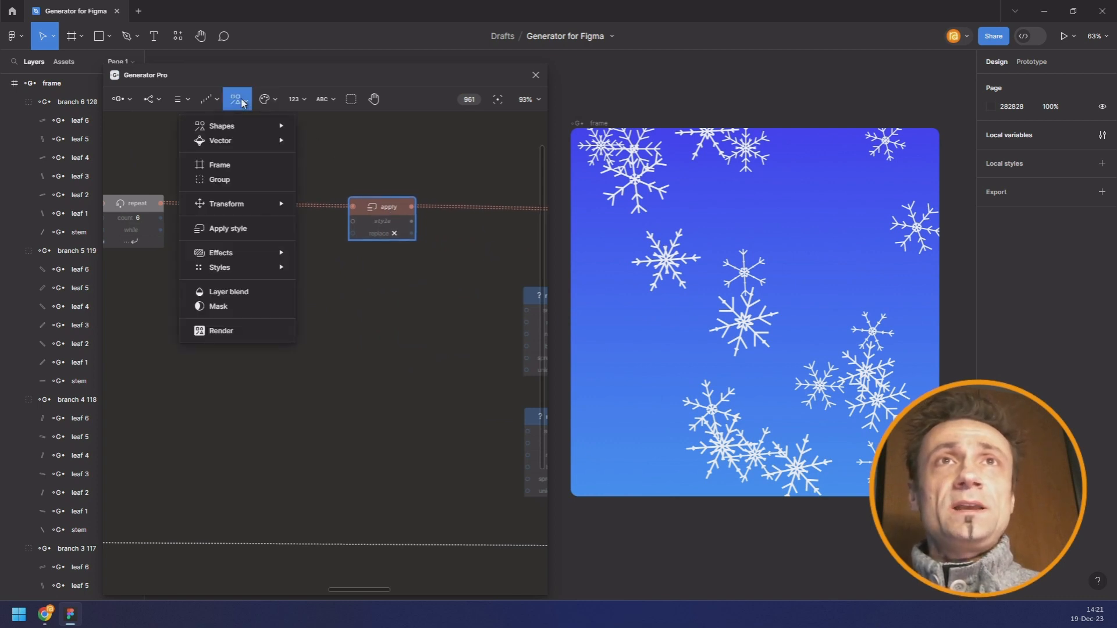
mouse_move(254, 268)
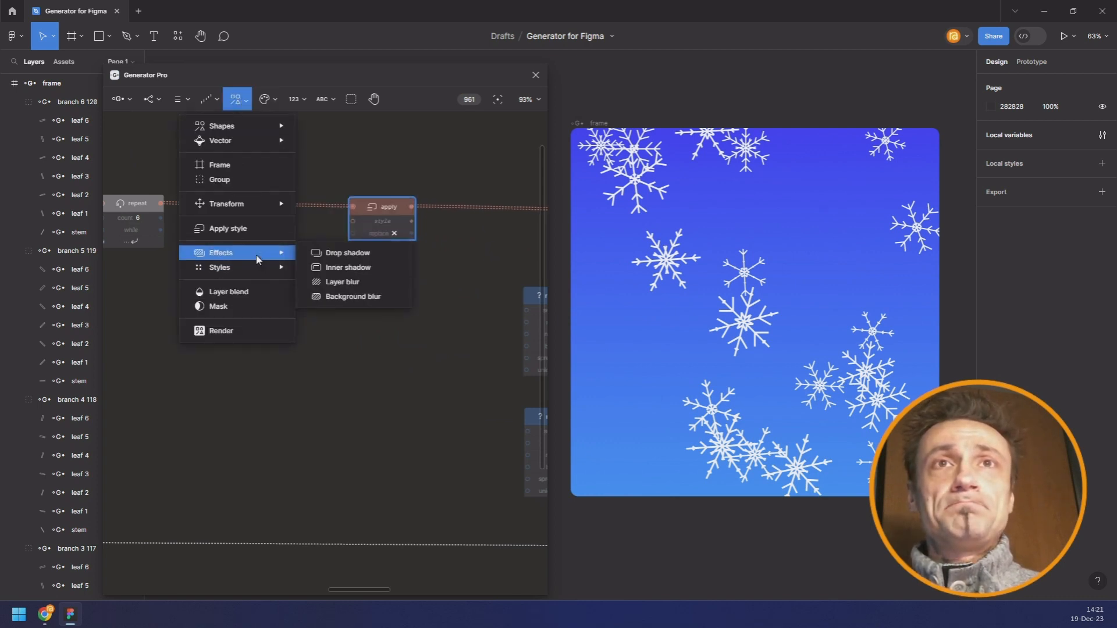
click(329, 280)
drag(276, 347, 359, 223)
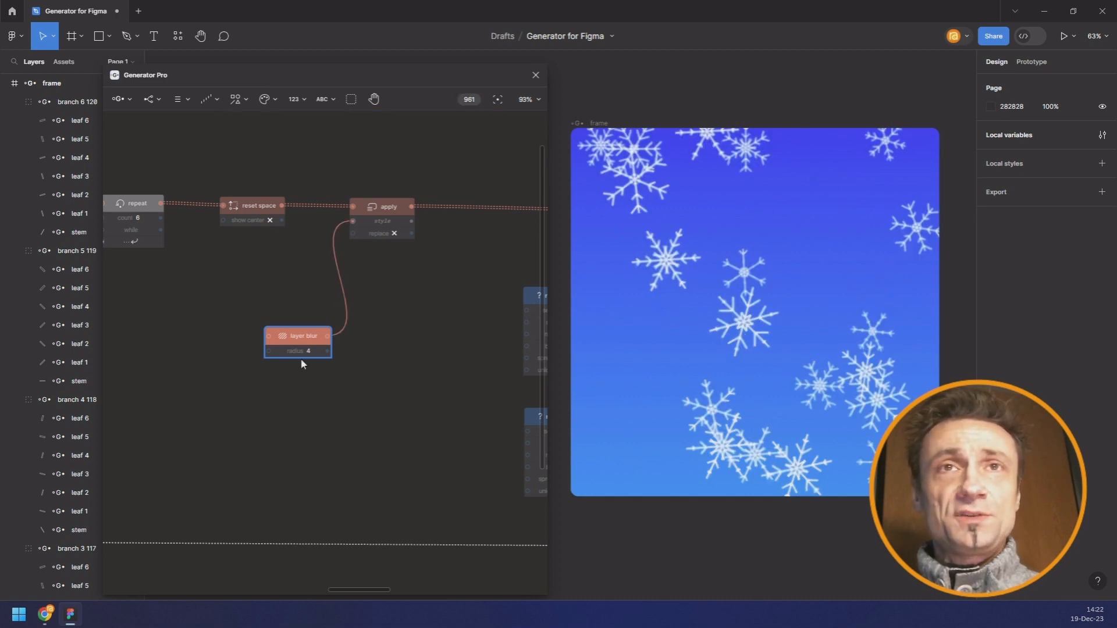
Step: Add a Random node near the layer blur node with a maximum of 40 and connect it to the blur radius
click(208, 100)
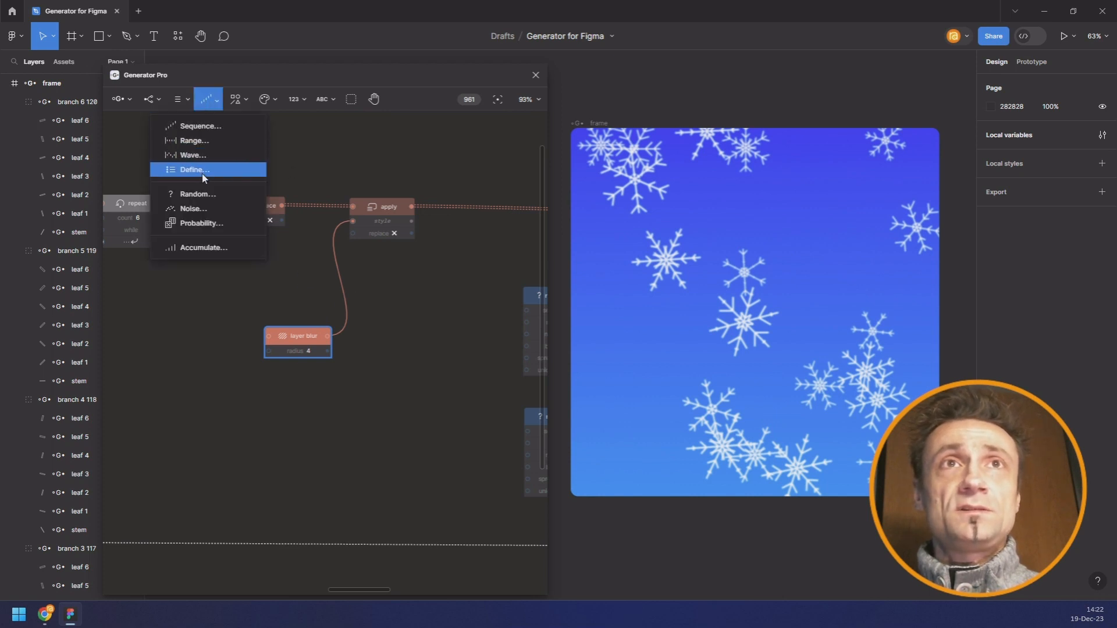
click(204, 193)
click(227, 429)
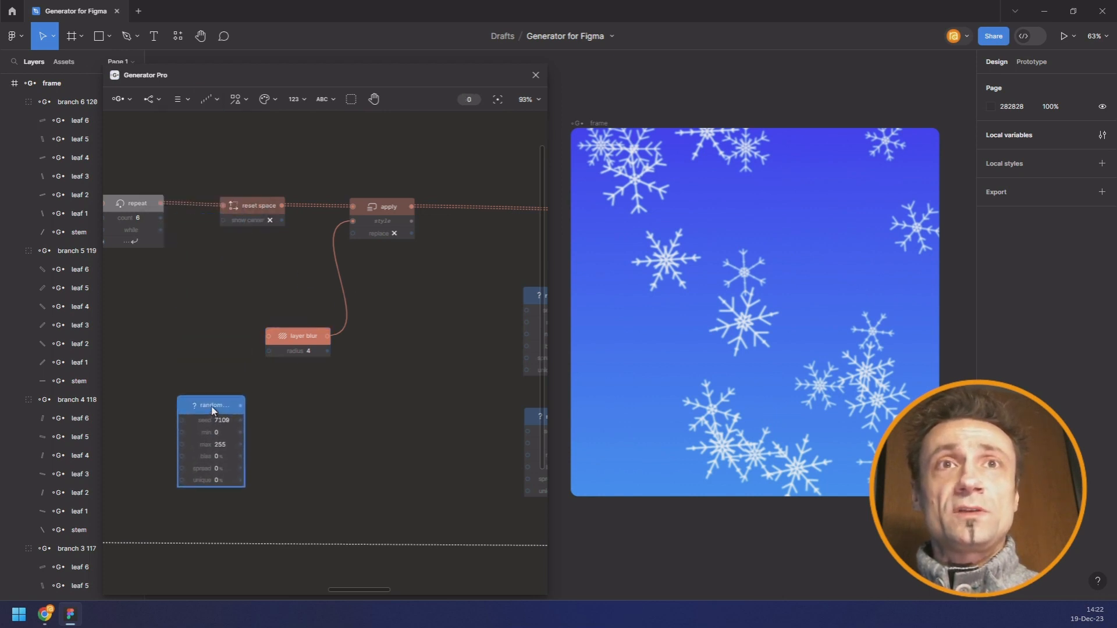
click(231, 432)
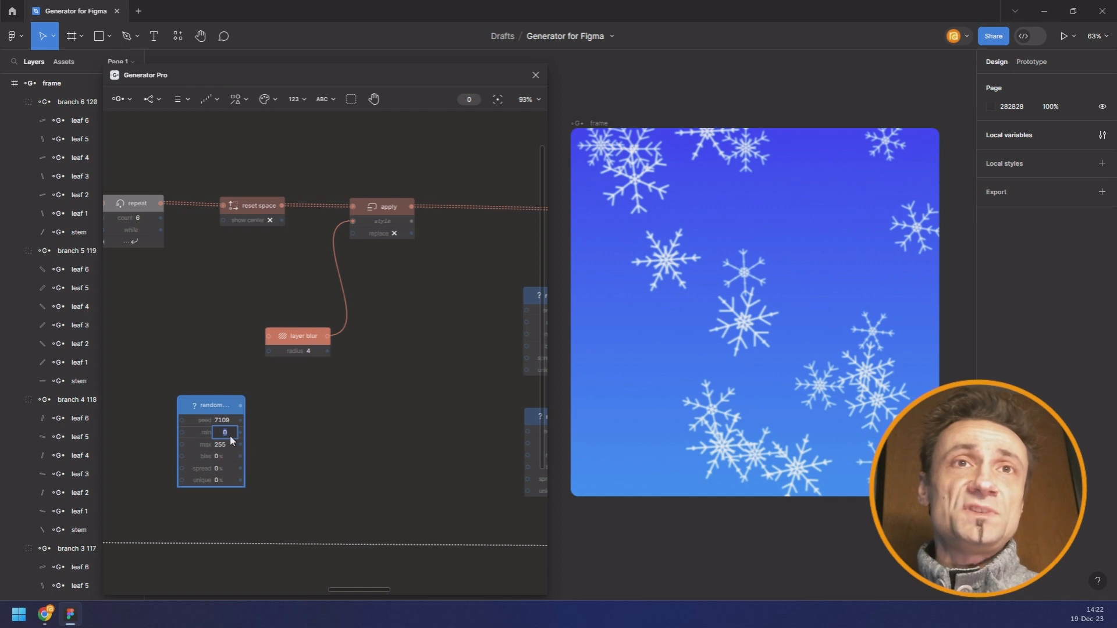
click(232, 444)
text(4)
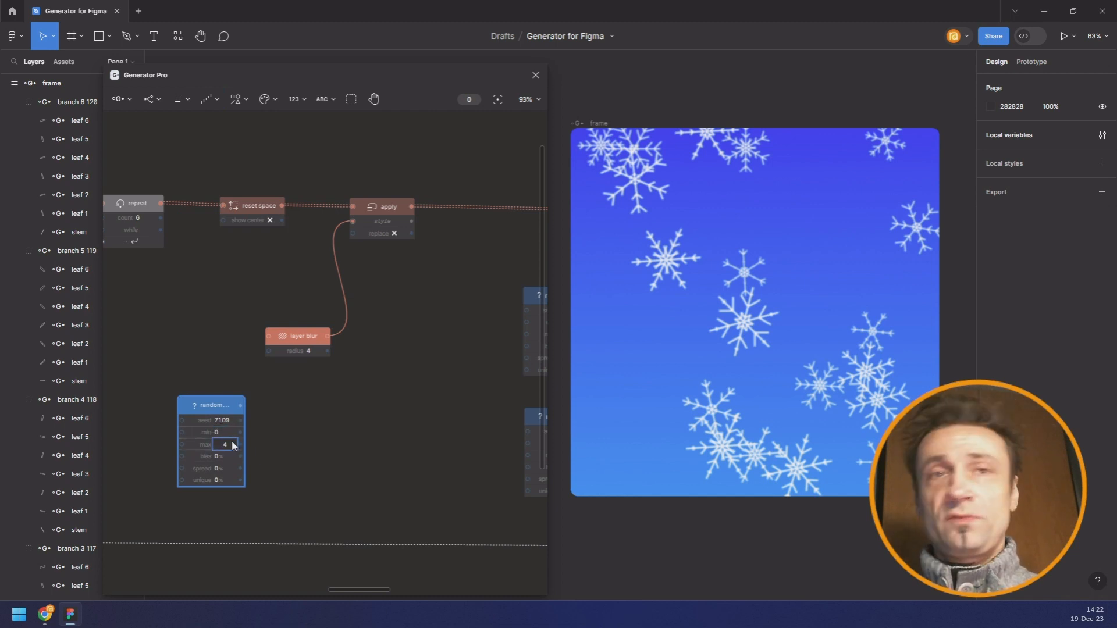
text(0)
key(Return)
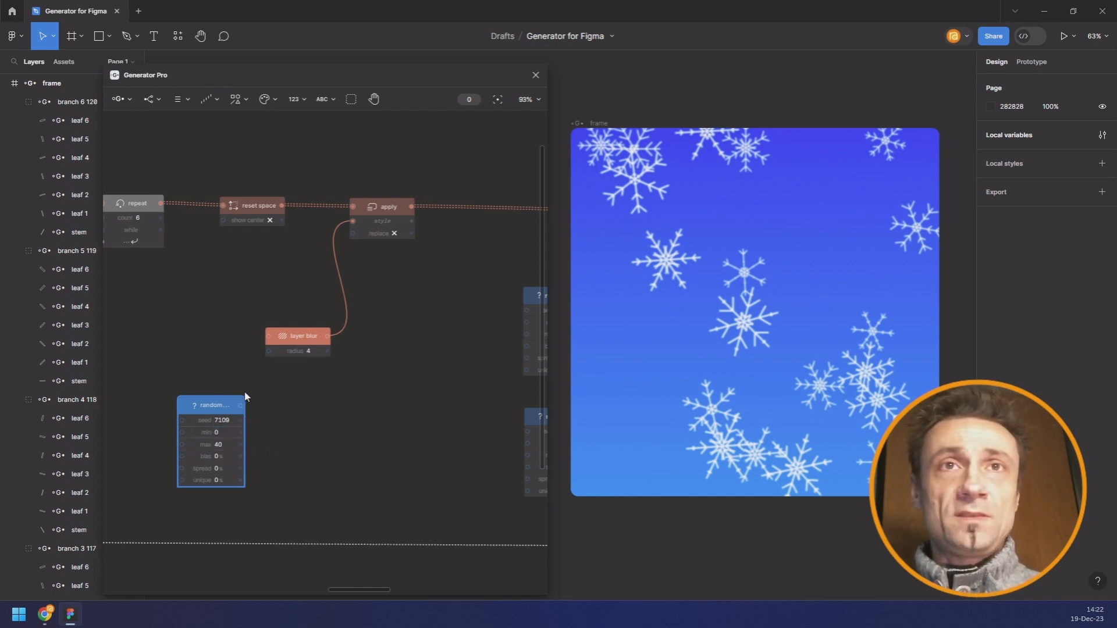
click(273, 351)
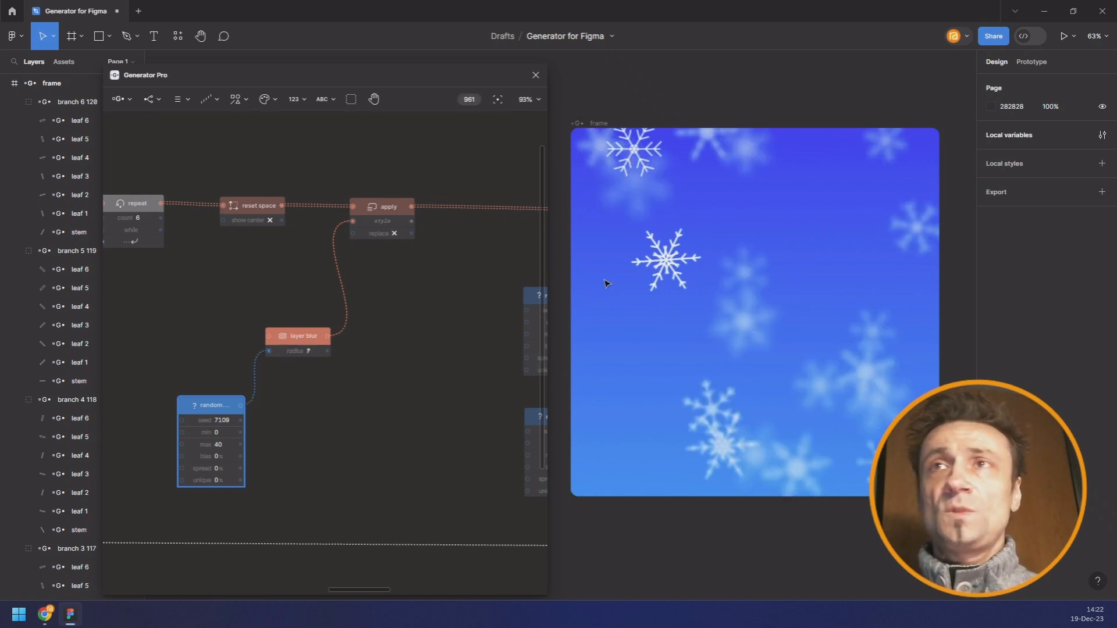
Step: Add another Random node in the empty area before the colour node at the start of the graph
scroll(382, 356, down, 8)
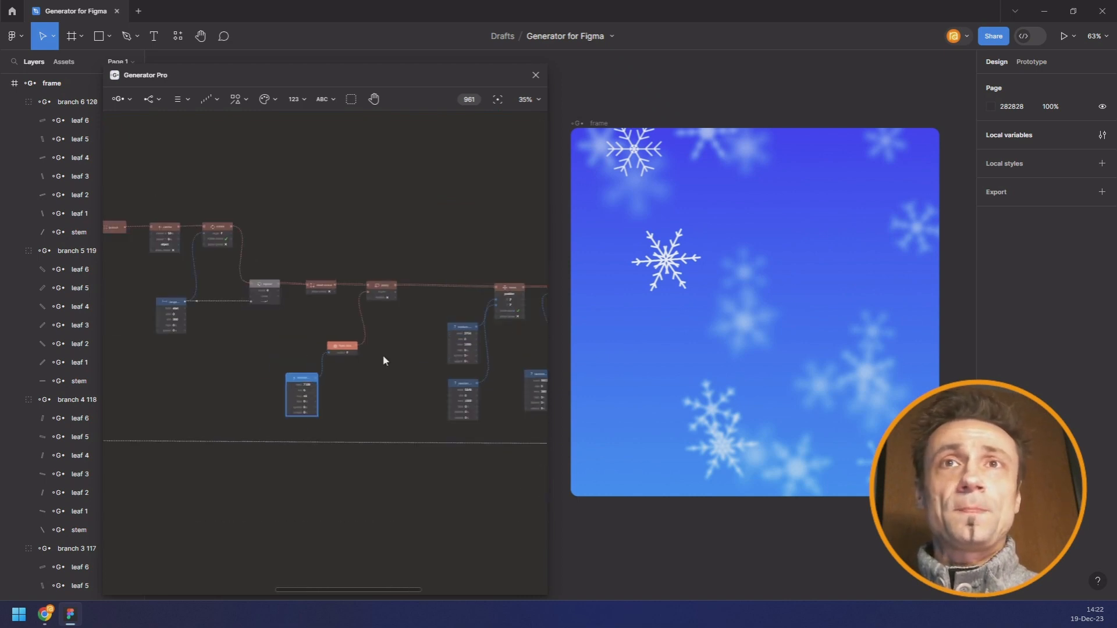
scroll(363, 353, down, 4)
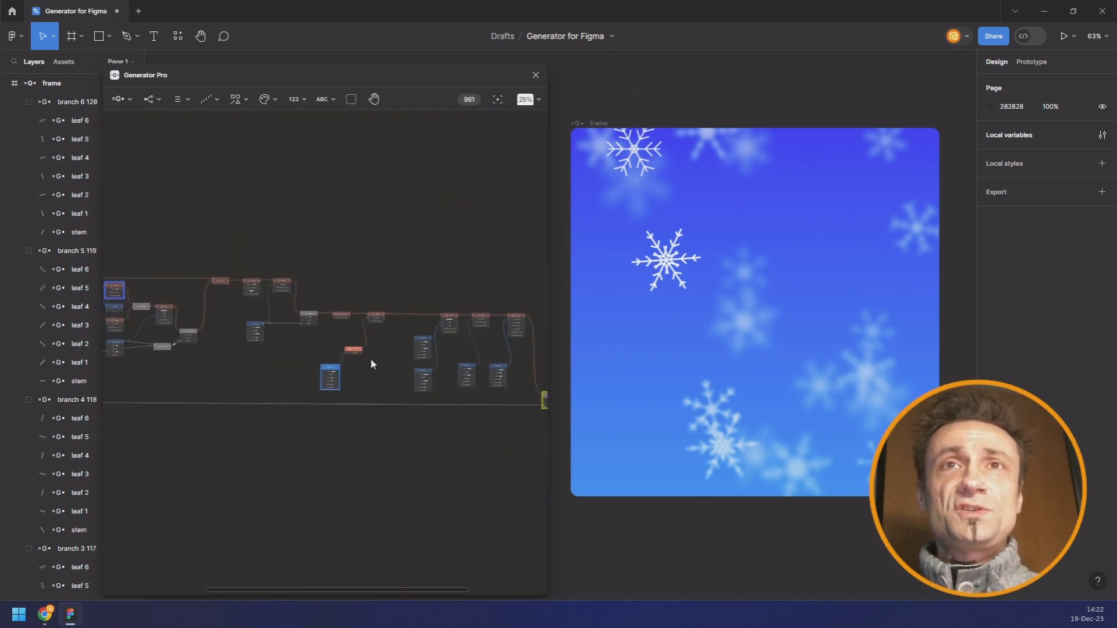
scroll(329, 429, down, 2)
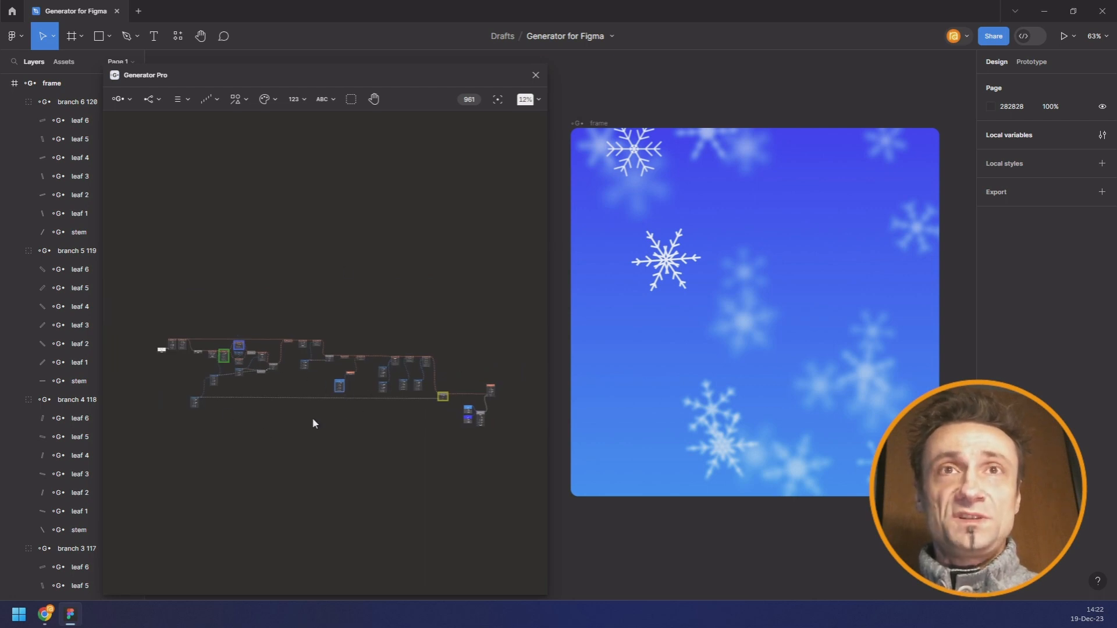
scroll(313, 417, left, 2)
scroll(213, 359, up, 3)
scroll(212, 360, up, 2)
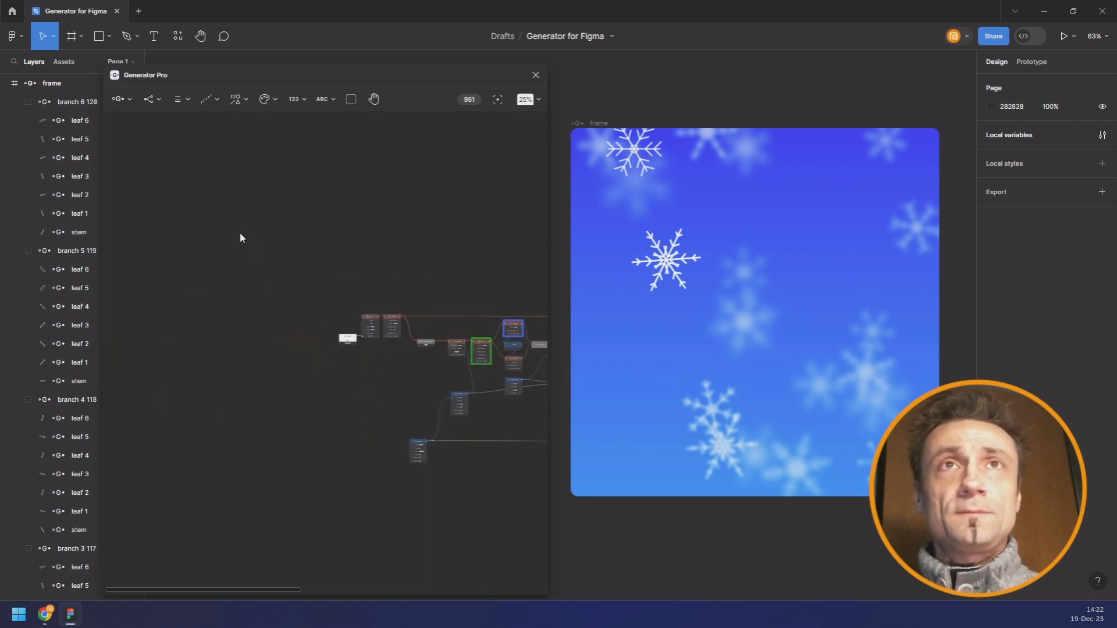
click(207, 102)
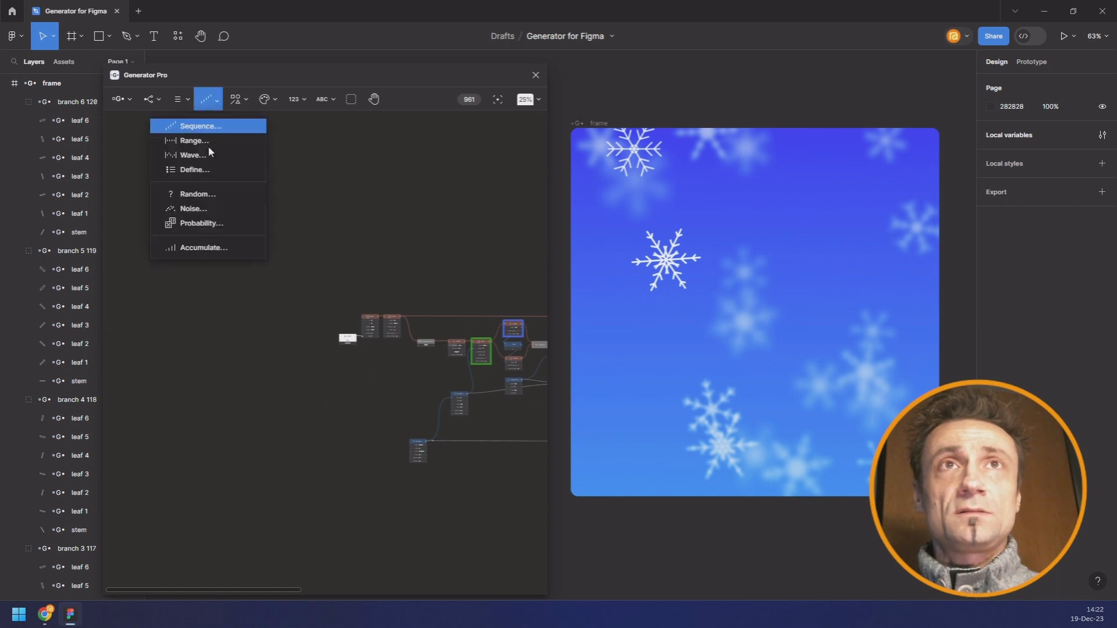
click(207, 198)
scroll(198, 376, up, 1)
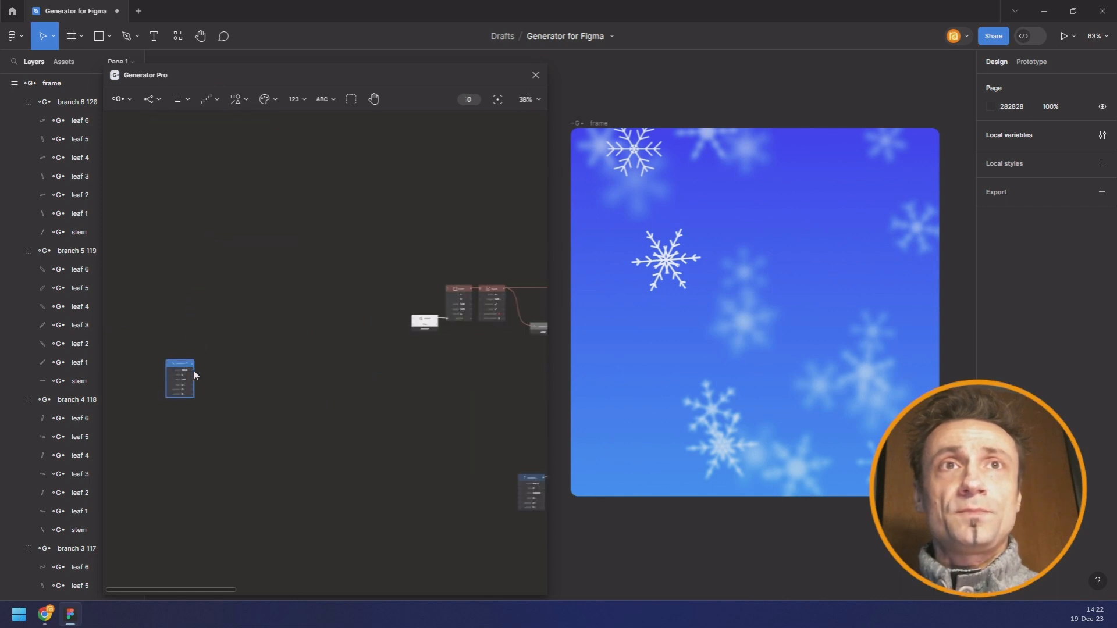
Step: Chain a Repeat node and a List node onto the new random node
key(ctrl+/)
text(rep)
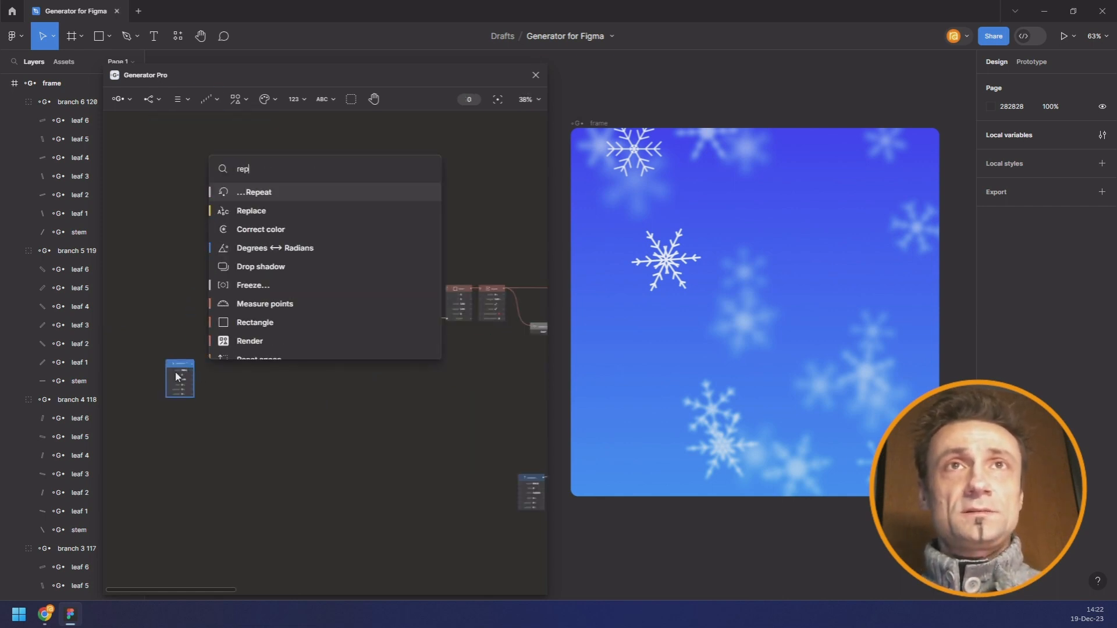
key(Return)
key(ctrl+/)
text(list)
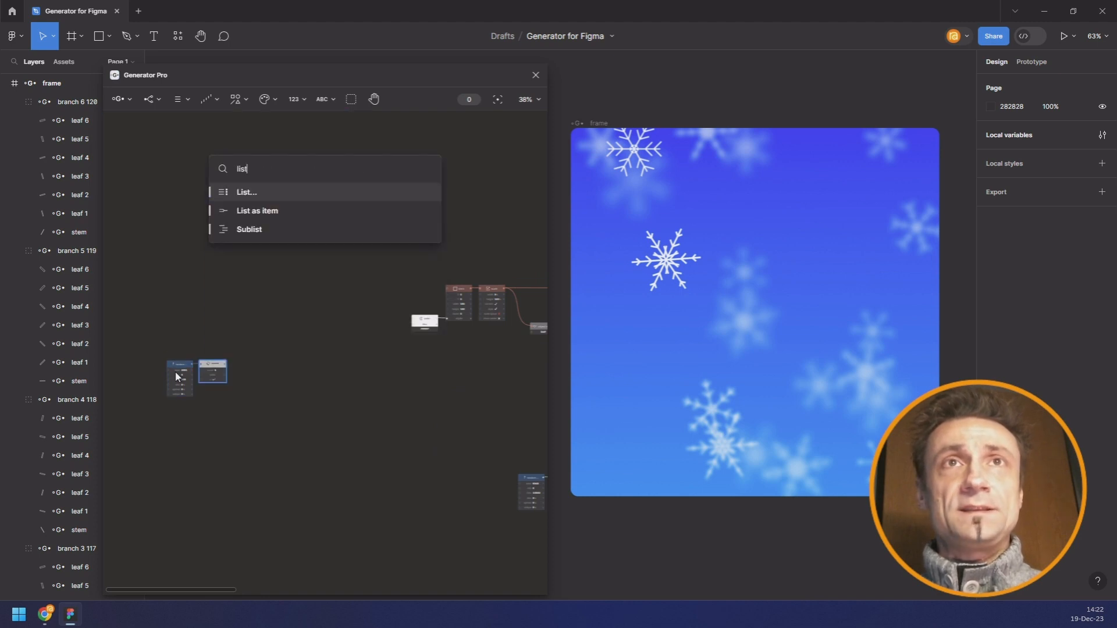
key(Return)
scroll(252, 364, up, 1)
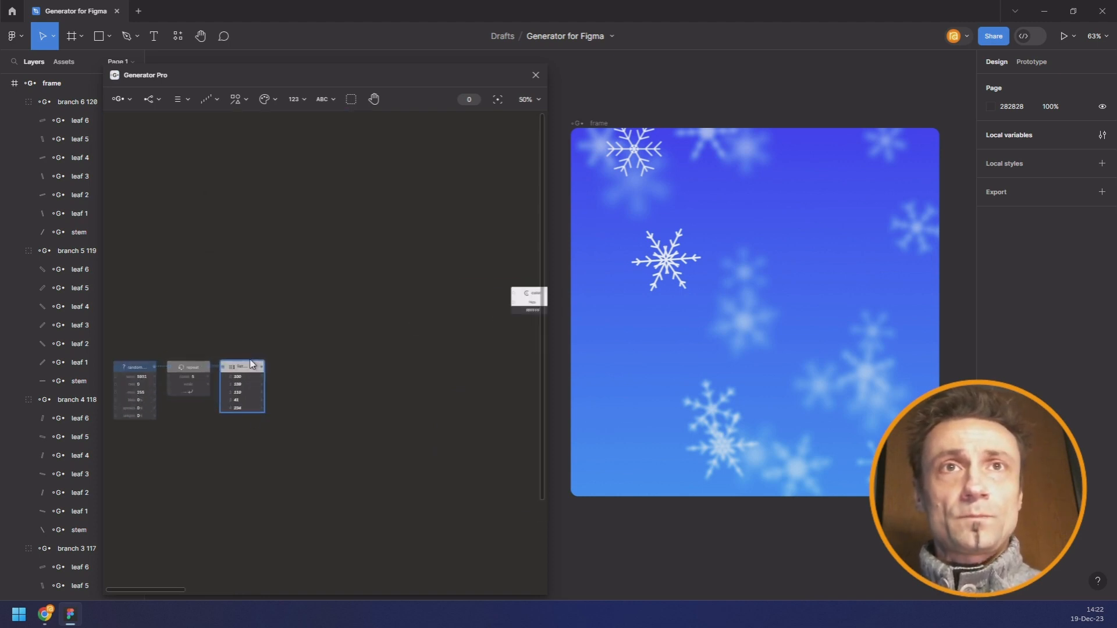
Step: Move the random, repeat and list nodes toward the seed-driving random node and connect the list's first value to that node's seed
drag(144, 332, 257, 387)
scroll(210, 347, down, 3)
drag(334, 340, 256, 337)
drag(166, 364, 399, 401)
scroll(399, 401, up, 4)
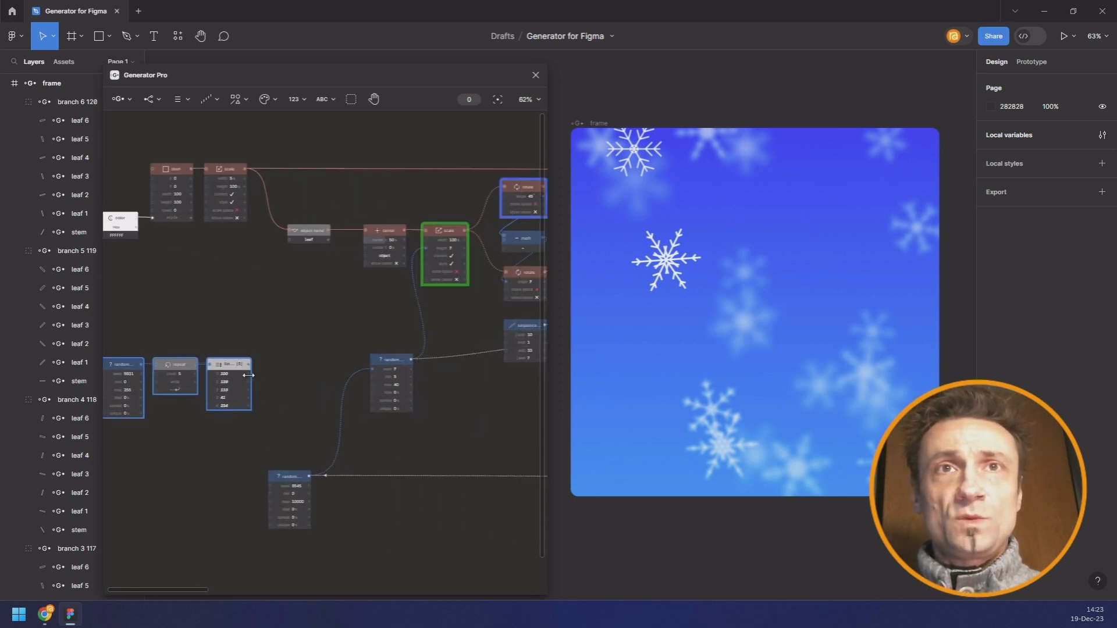
drag(260, 485, 273, 485)
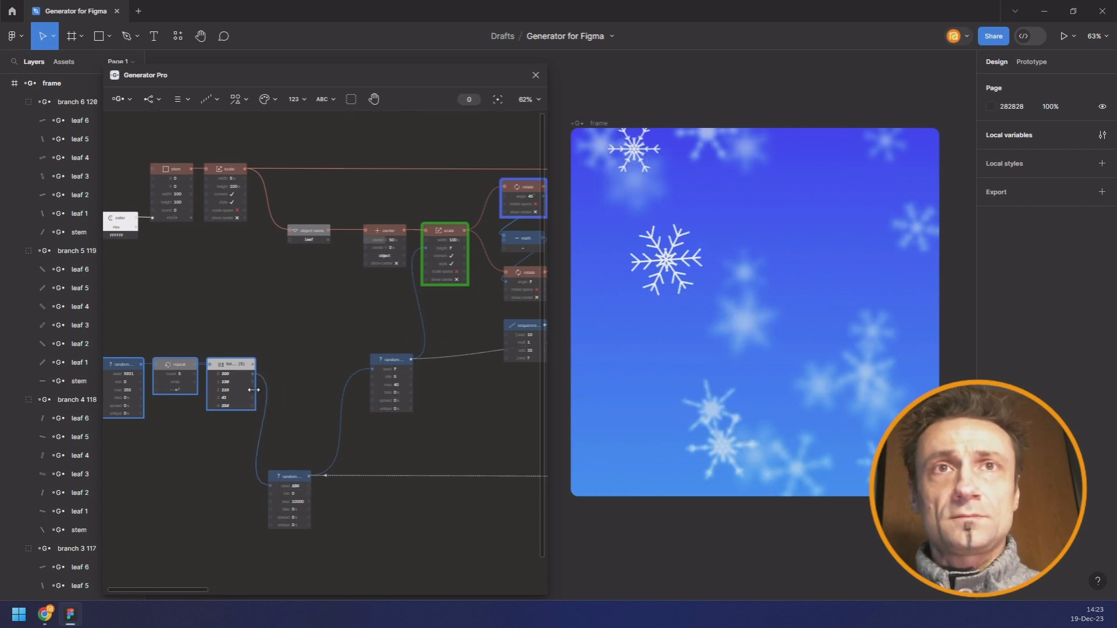
Step: Move the random, repeat and list group below the blur's random node and connect another list value to that node's seed
drag(242, 336, 134, 384)
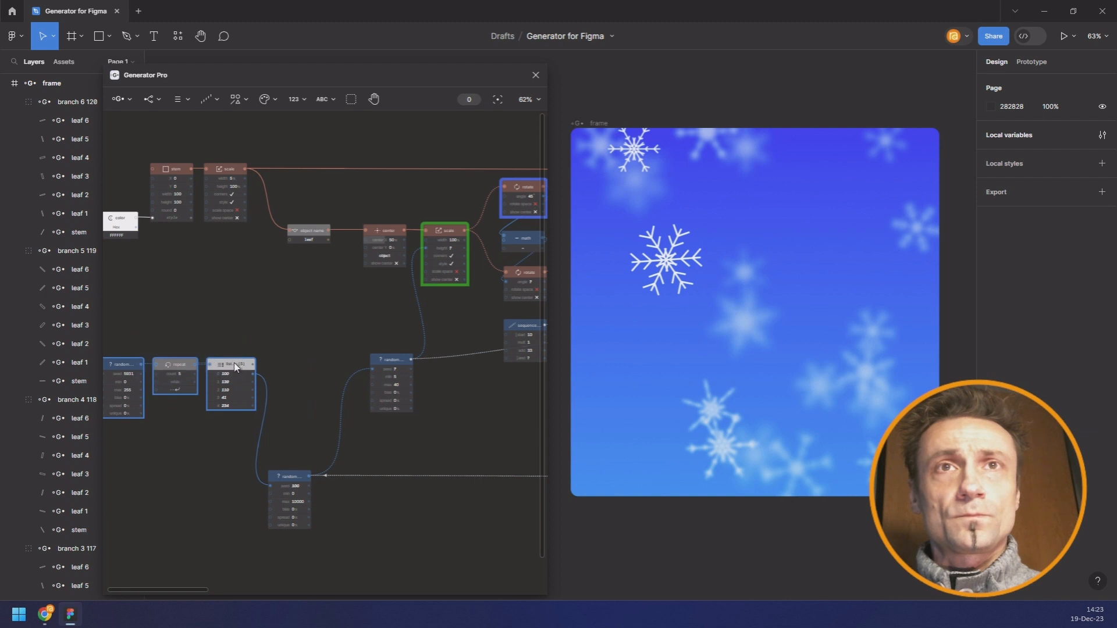
drag(326, 313, 286, 313)
scroll(285, 317, down, 5)
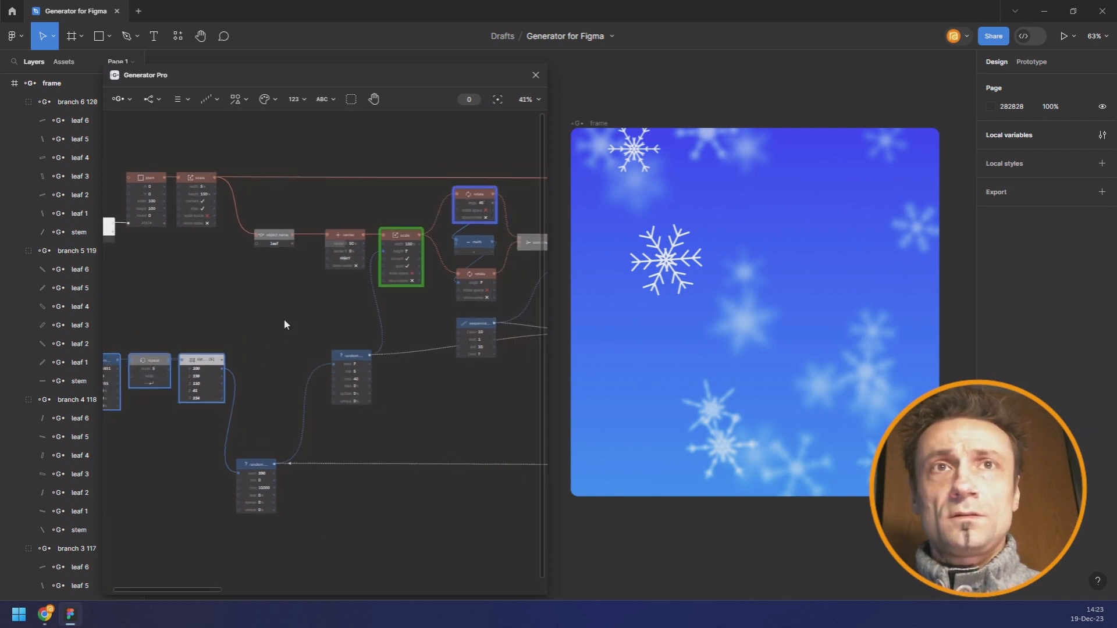
mouse_move(240, 349)
mouse_down()
mouse_move(493, 370)
mouse_move(434, 337)
mouse_move(227, 363)
mouse_up()
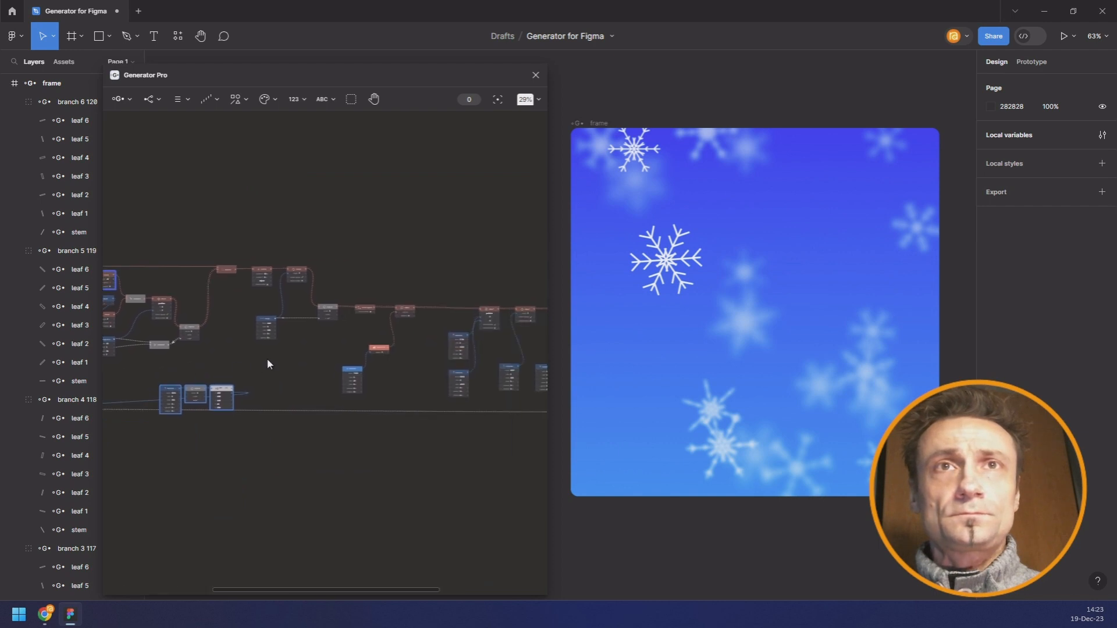
scroll(266, 359, up, 4)
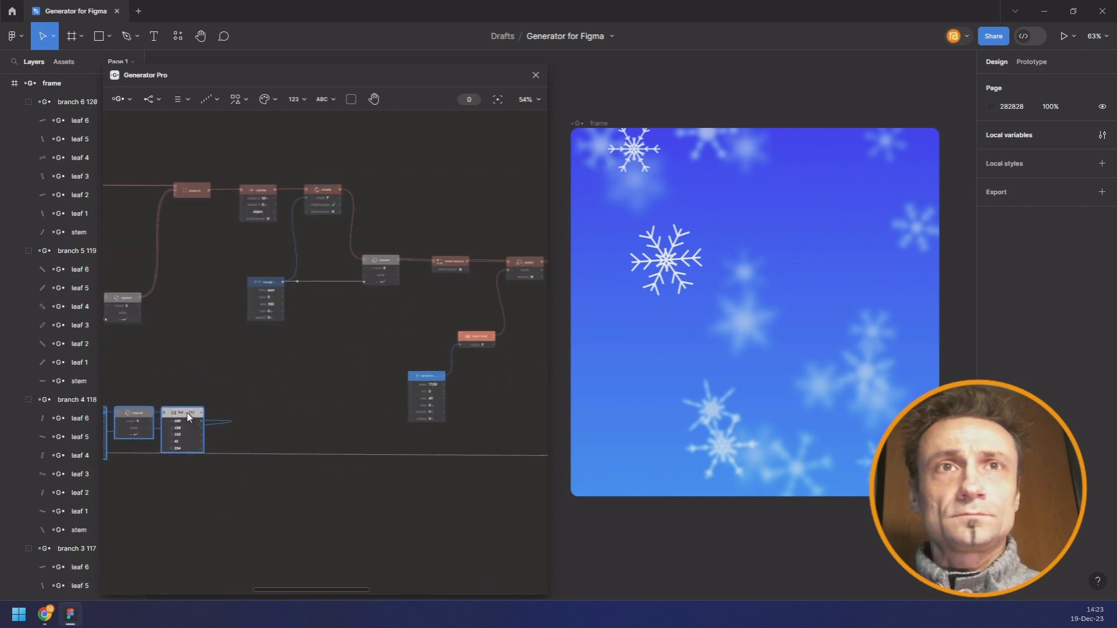
drag(188, 414, 413, 382)
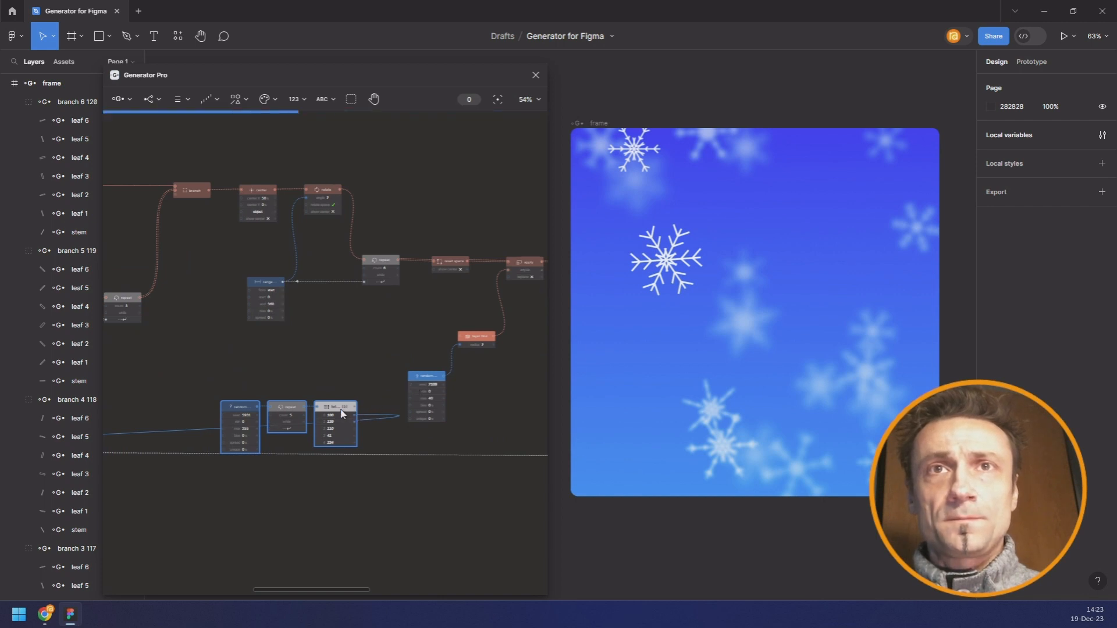
drag(338, 412, 363, 445)
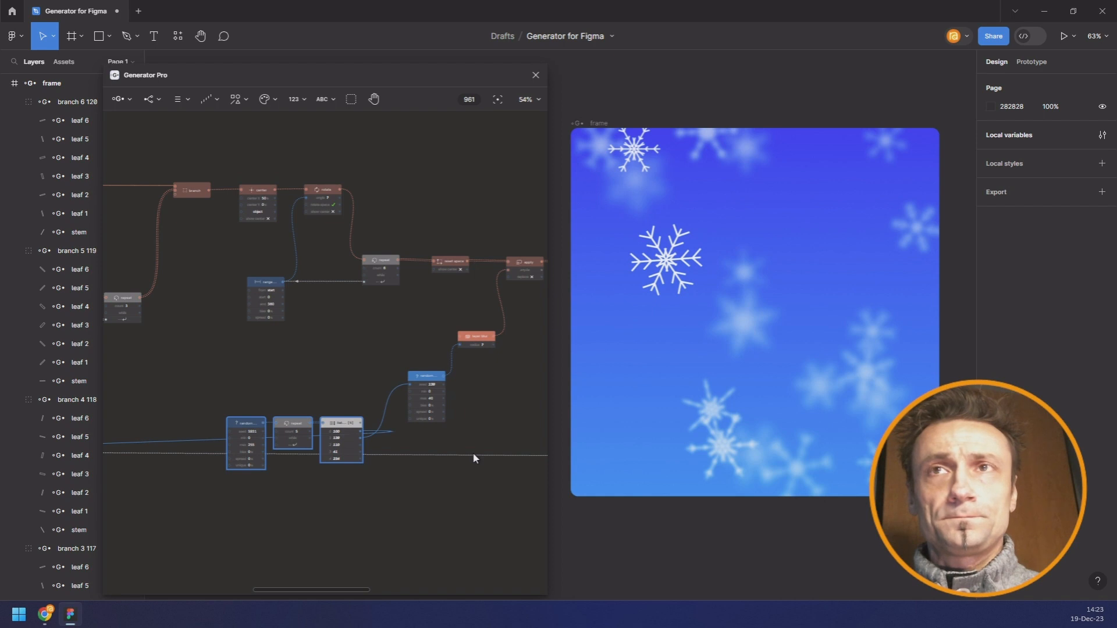
drag(474, 460, 476, 460)
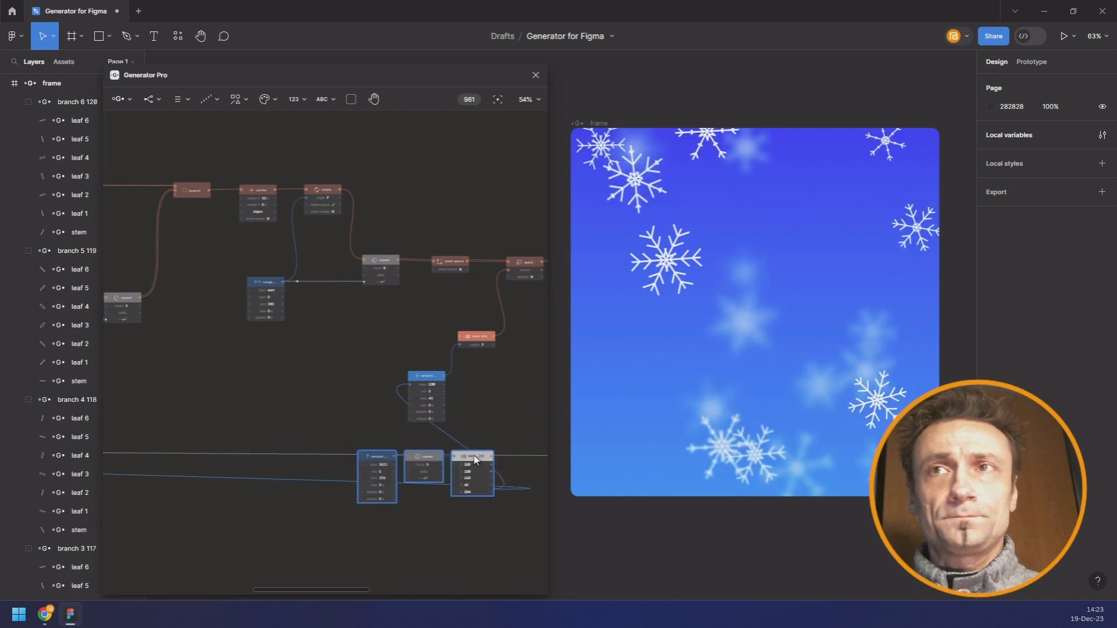
scroll(248, 364, right, 5)
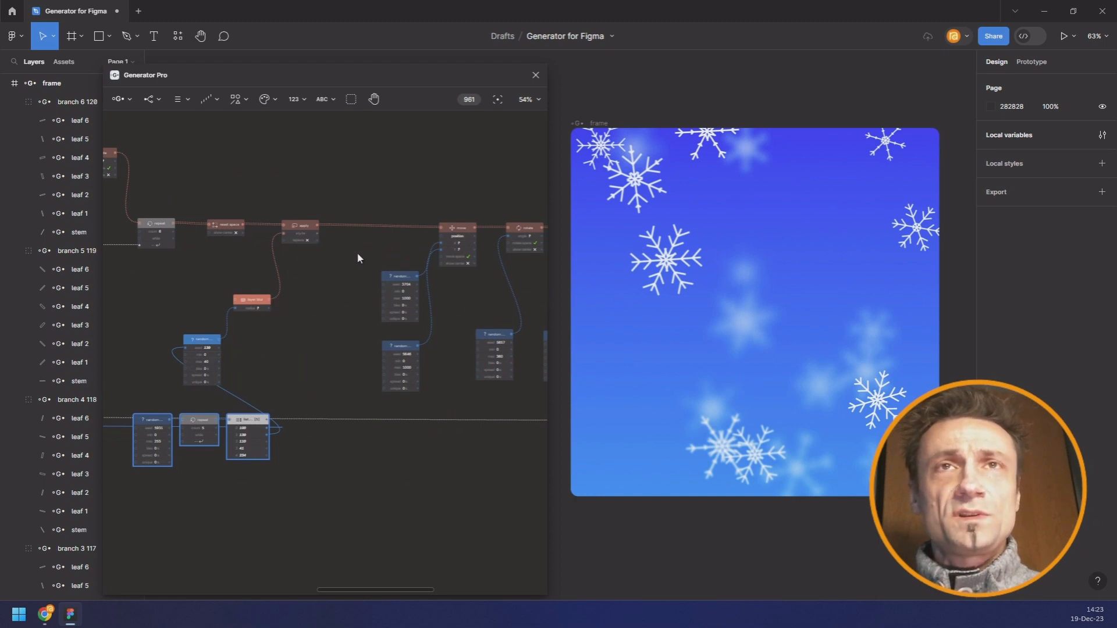
Step: Set the count of the final repeat node, the one before the gradient frame, to 5
scroll(357, 253, right, 4)
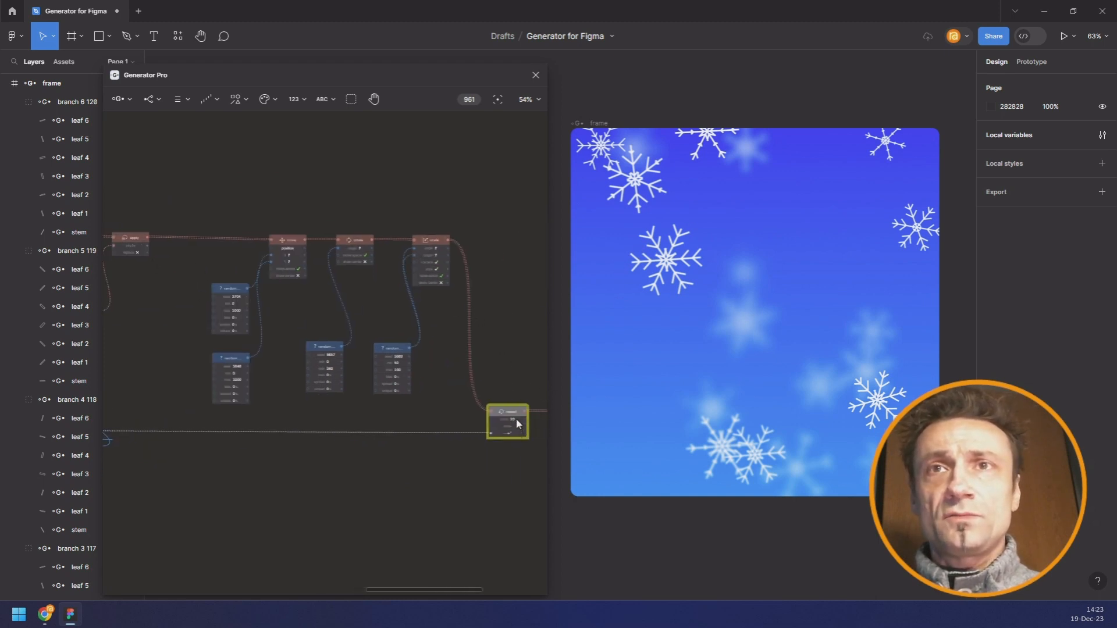
text(5)
key(Return)
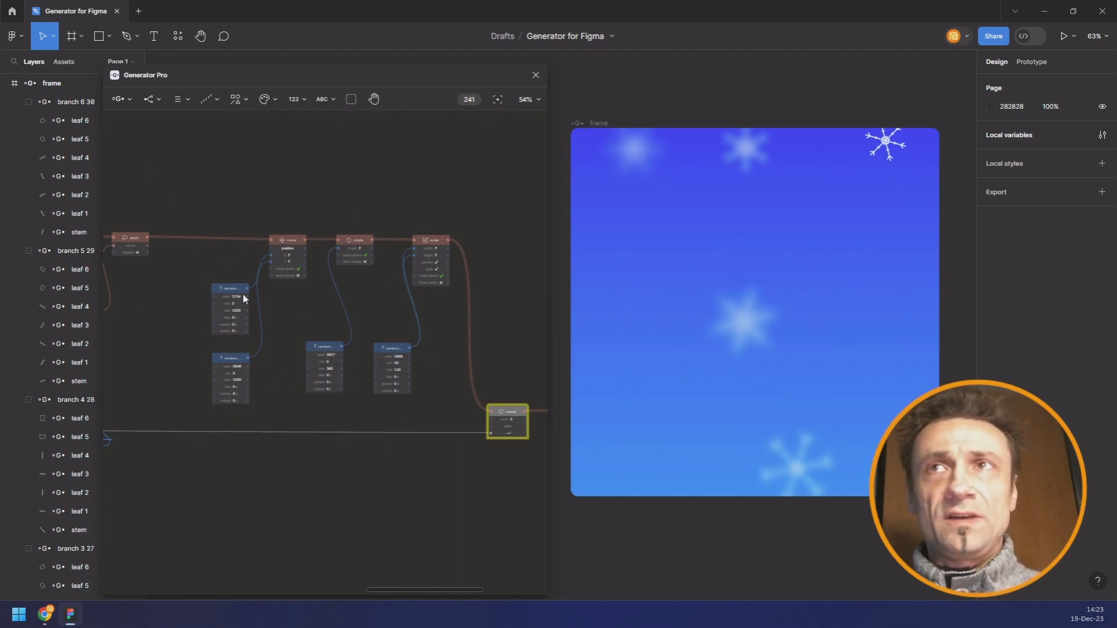
Step: Connect the list's third, fourth and fifth values to the seeds of the two position random nodes and the rotation random node
drag(243, 295, 401, 217)
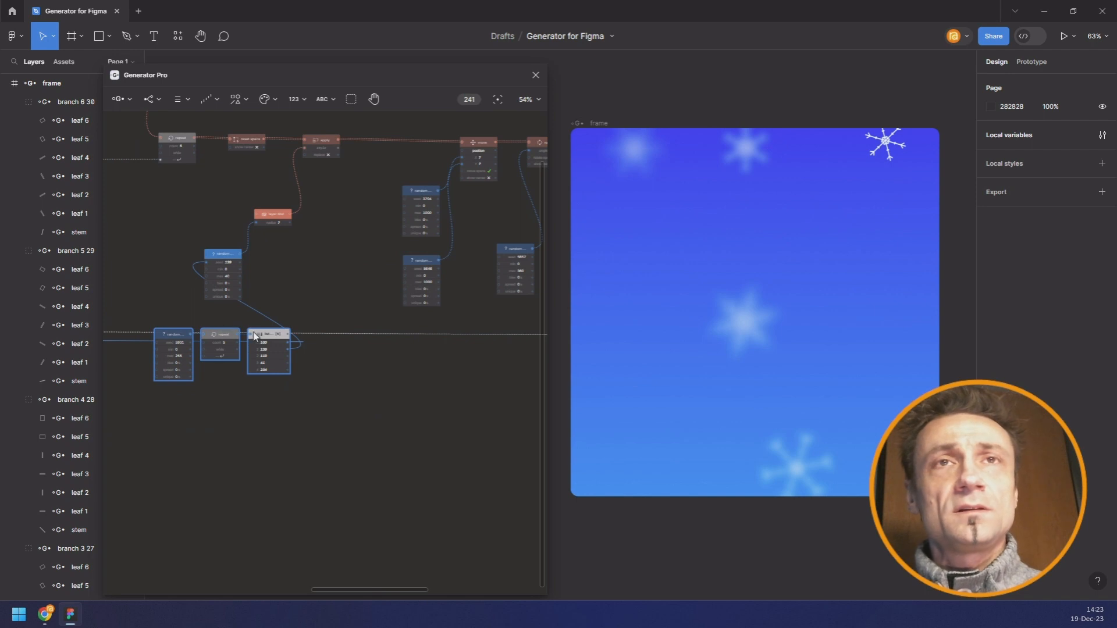
drag(294, 318, 165, 382)
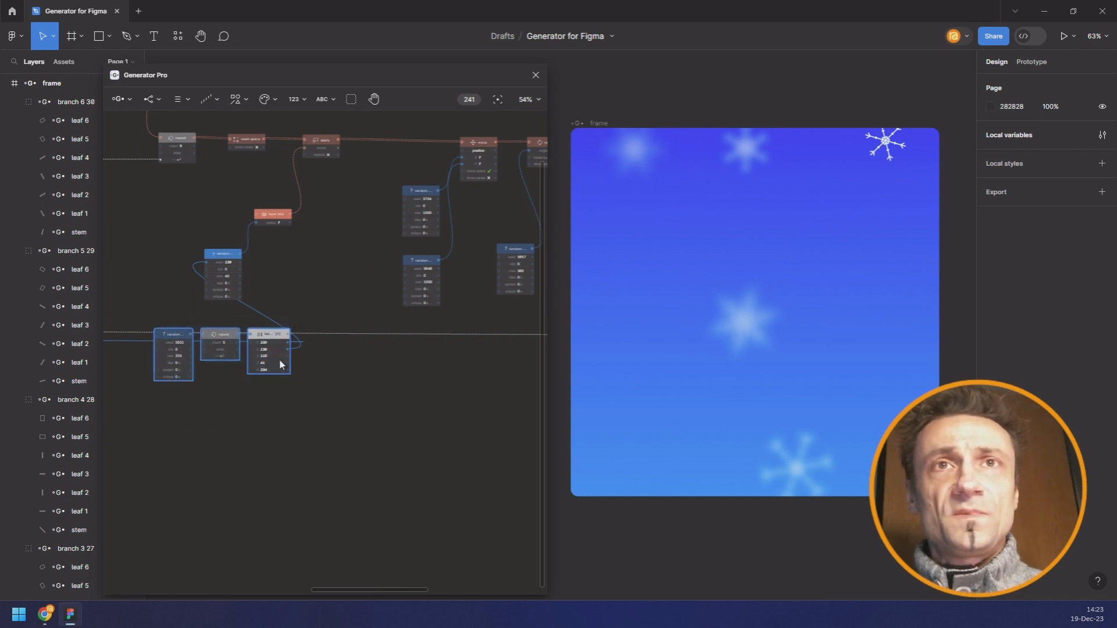
drag(287, 356, 413, 199)
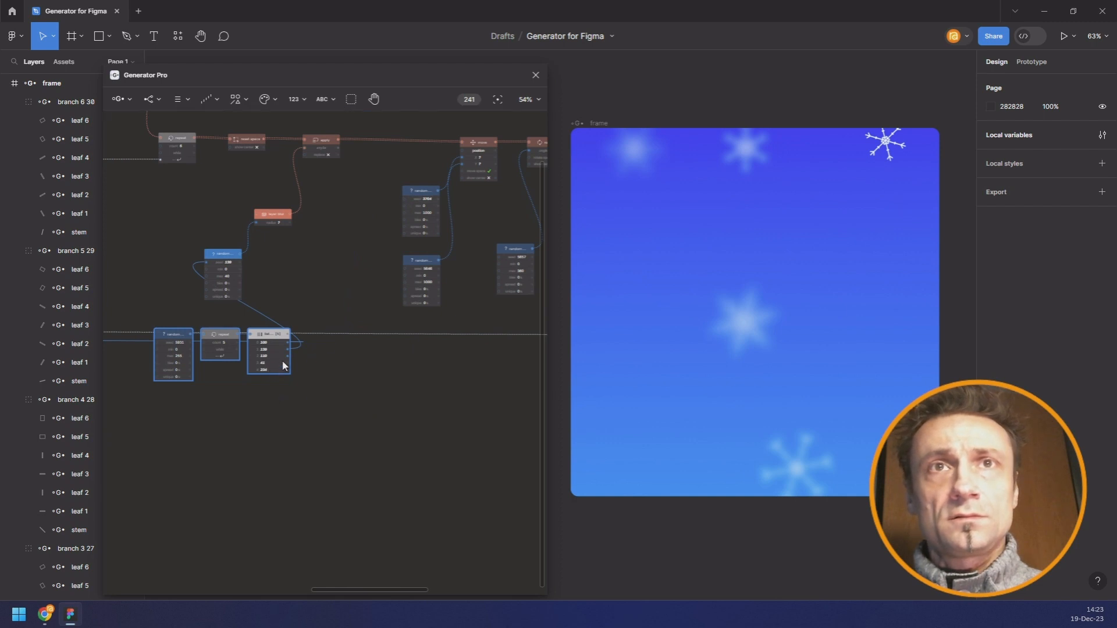
drag(289, 365, 407, 269)
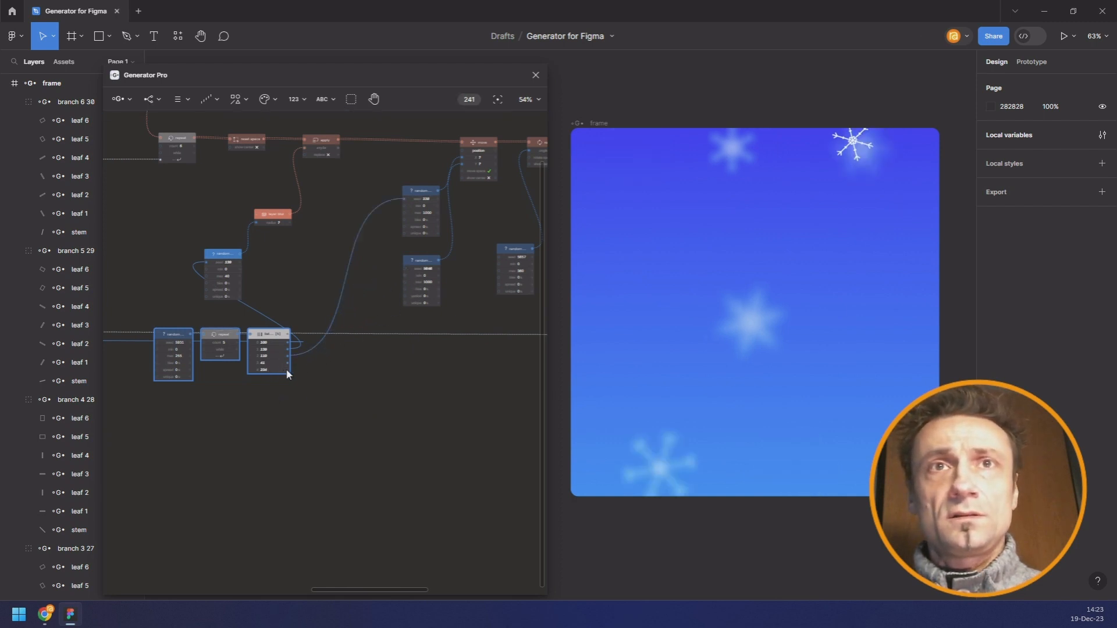
drag(288, 374, 504, 257)
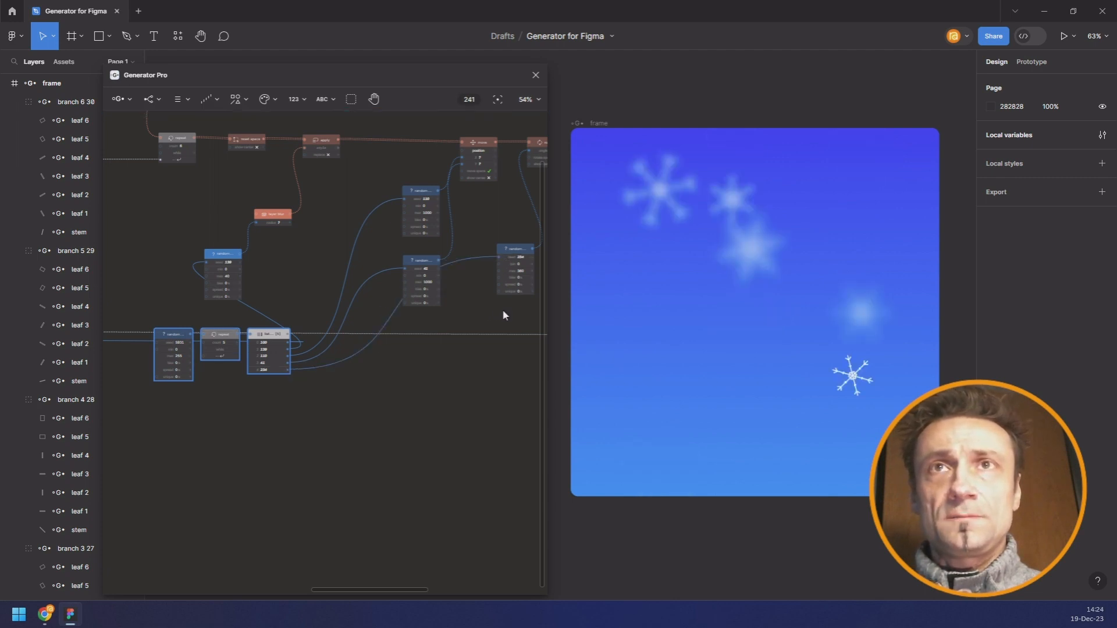
Step: Raise the repeat count feeding the list to 6 and connect the sixth list value to the scale random node's seed
drag(419, 329, 432, 301)
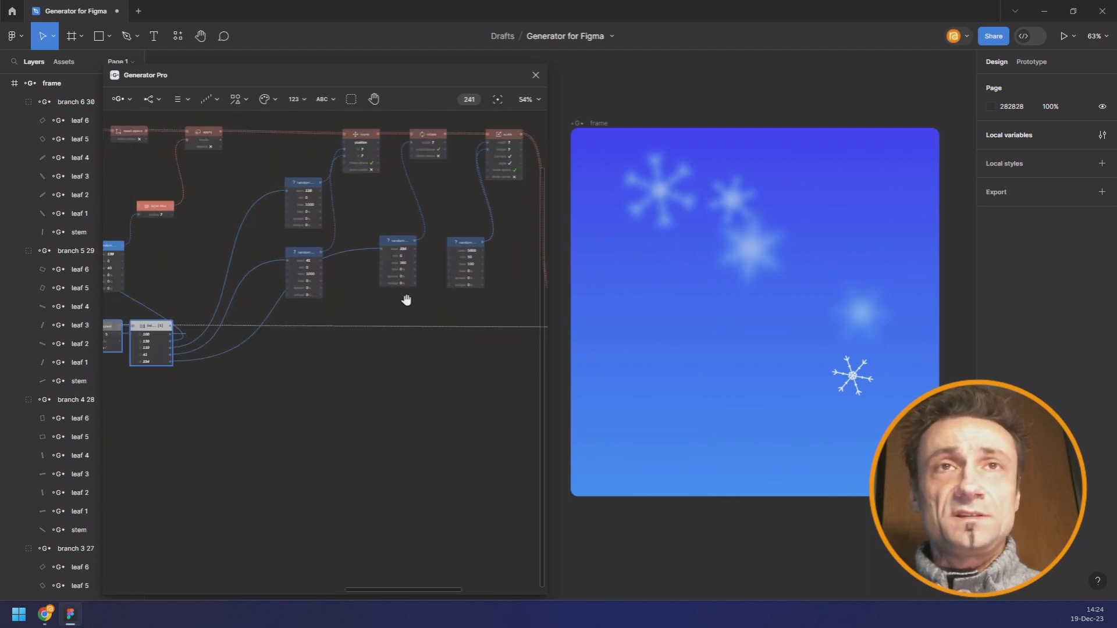
scroll(144, 325, up, 5)
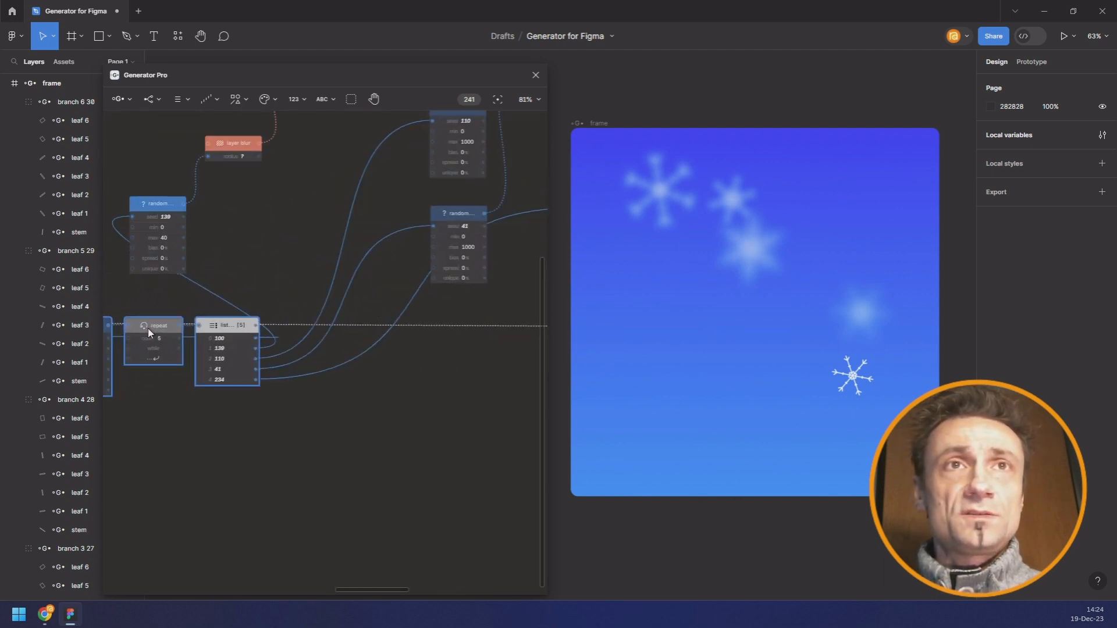
scroll(165, 342, up, 1)
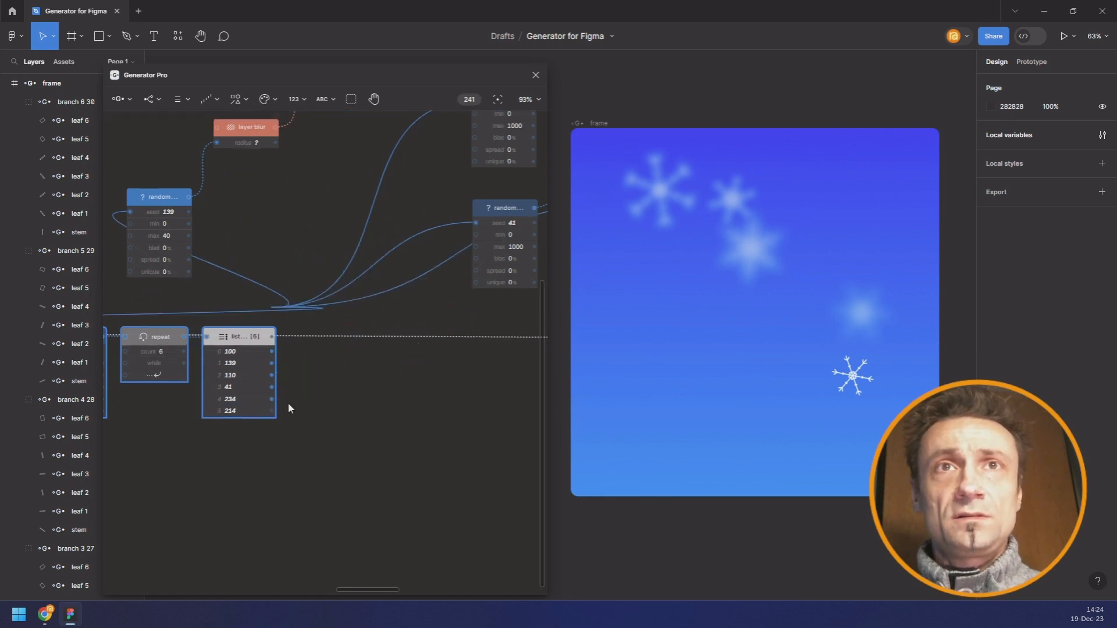
scroll(298, 375, down, 3)
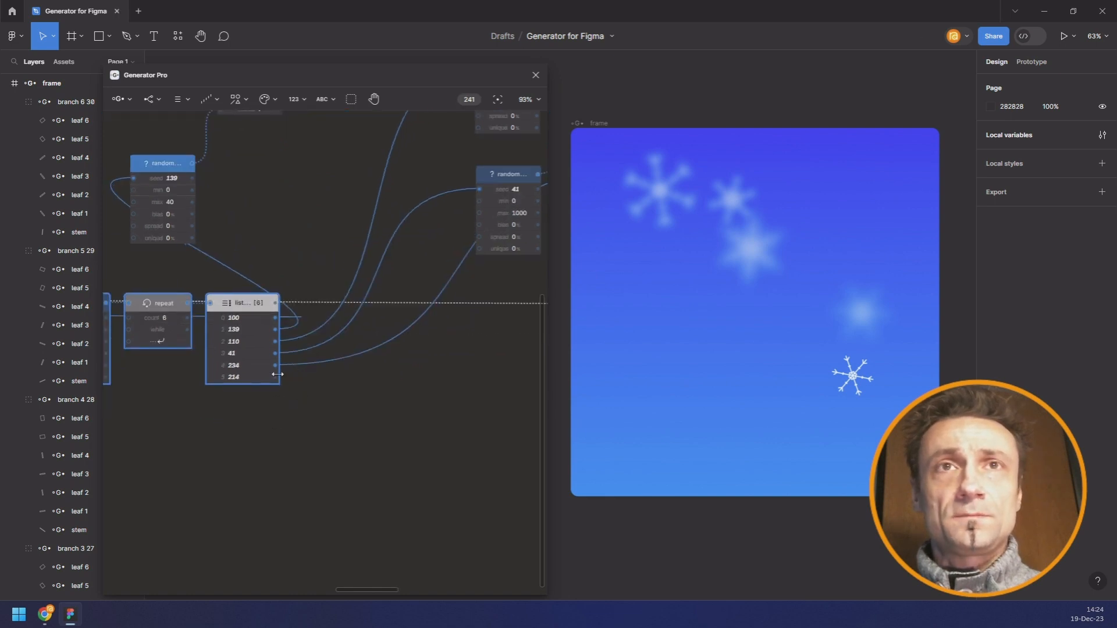
scroll(309, 382, up, 1)
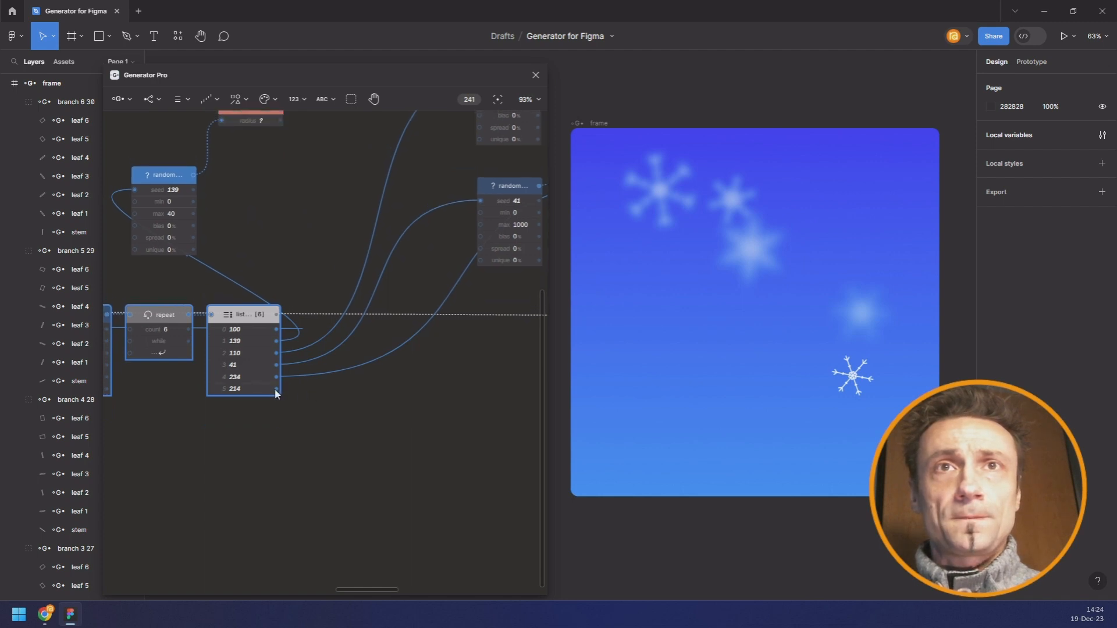
scroll(309, 394, down, 5)
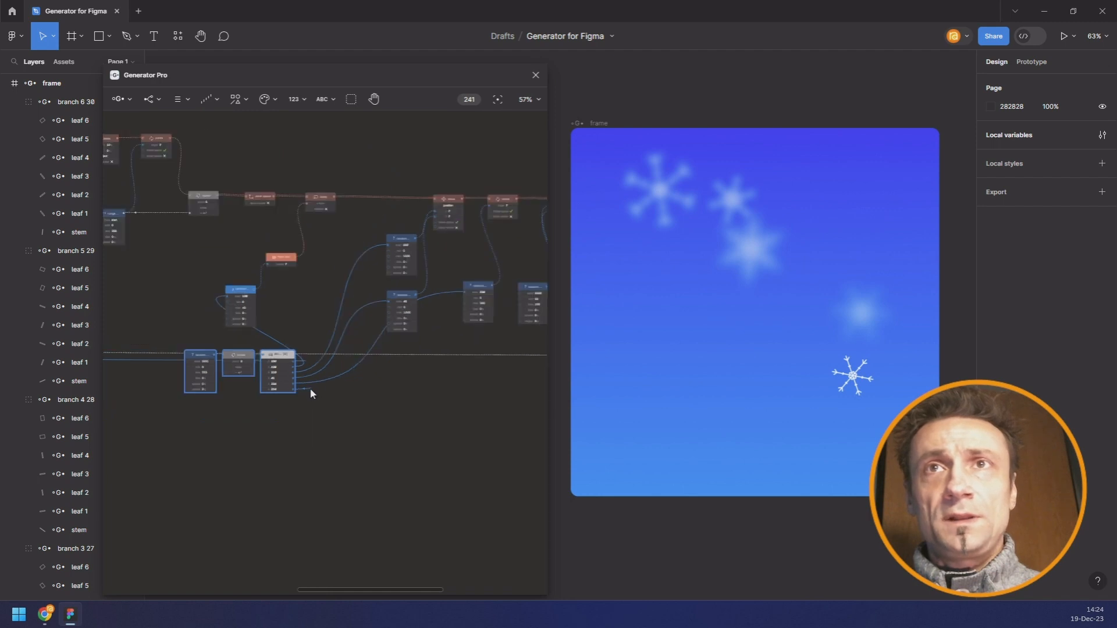
drag(493, 337, 524, 292)
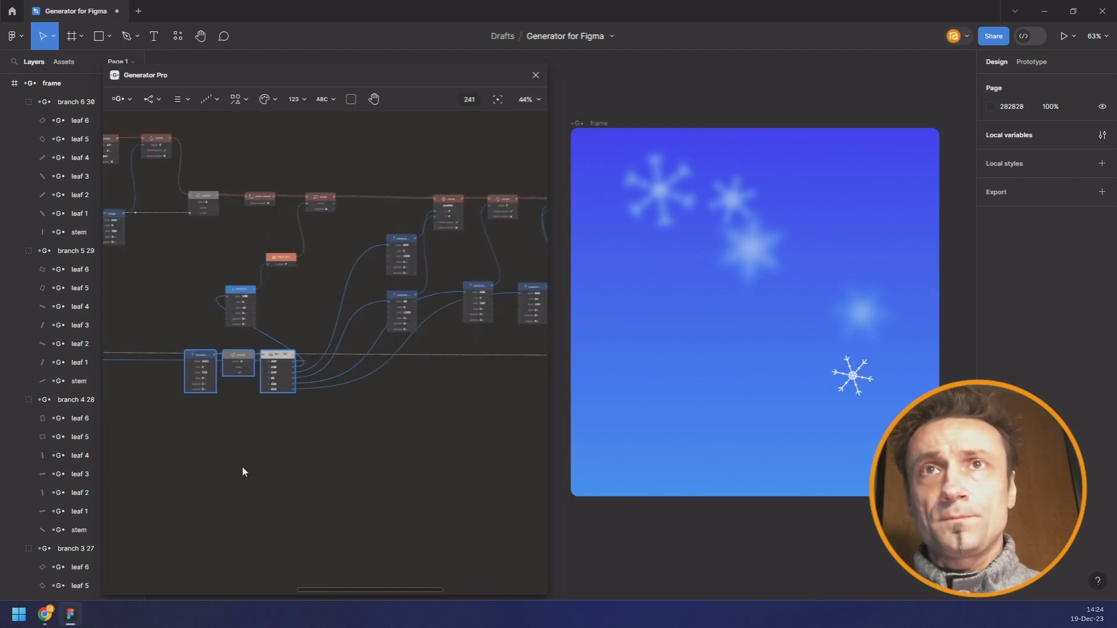
Step: Move the random, repeat and list group to the start of the graph, below and before the first seed-driven random node
drag(338, 442, 193, 350)
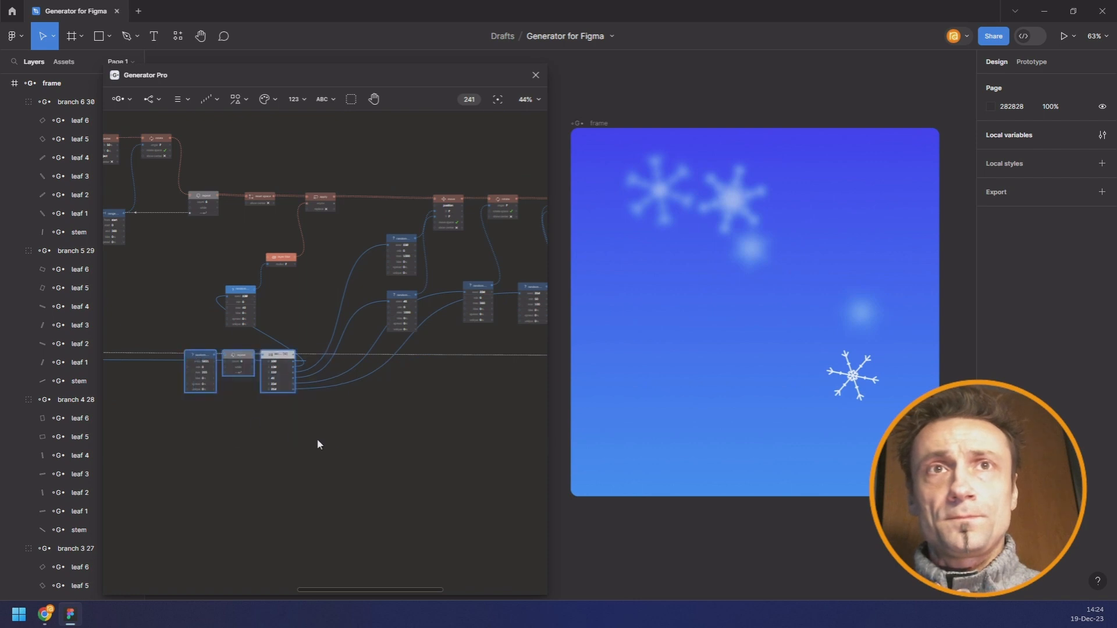
scroll(320, 439, down, 6)
drag(359, 419, 455, 406)
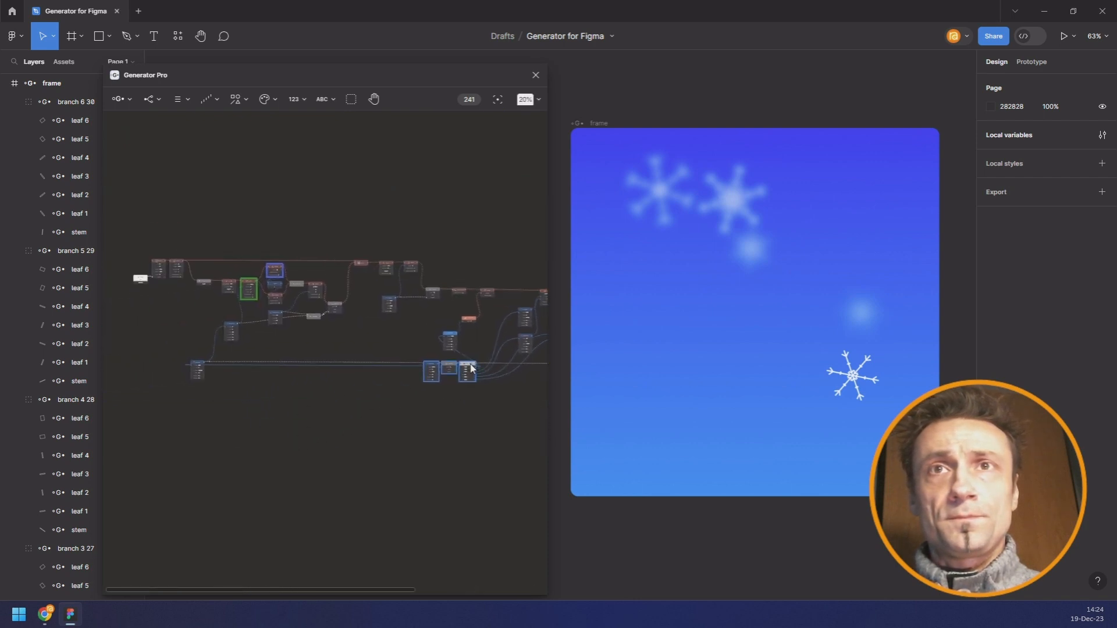
drag(472, 368, 149, 391)
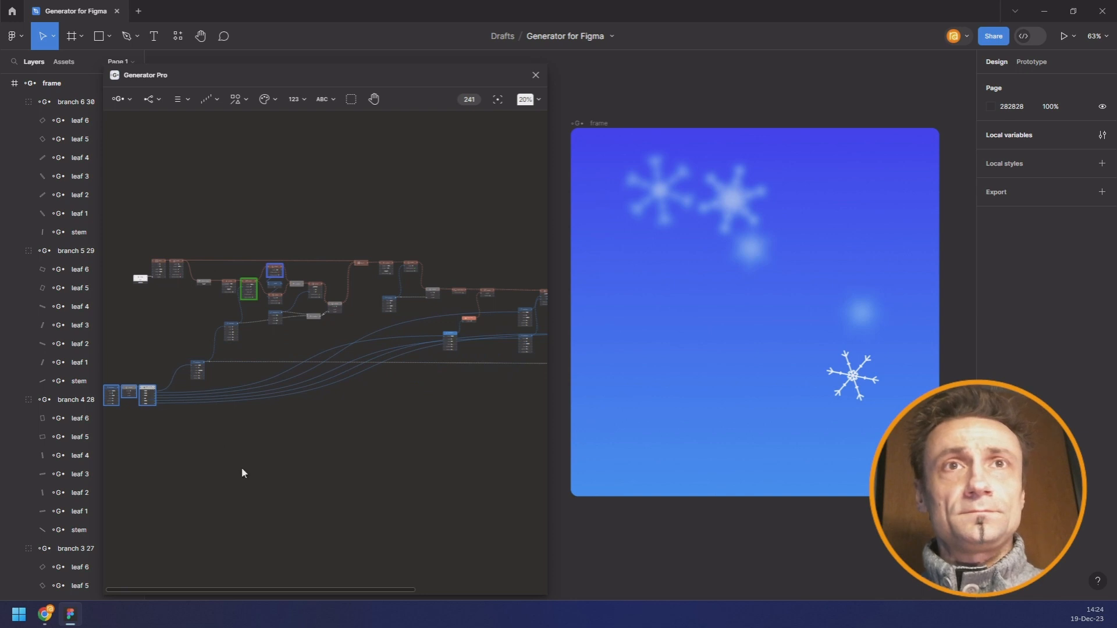
drag(215, 485, 303, 465)
scroll(251, 382, up, 3)
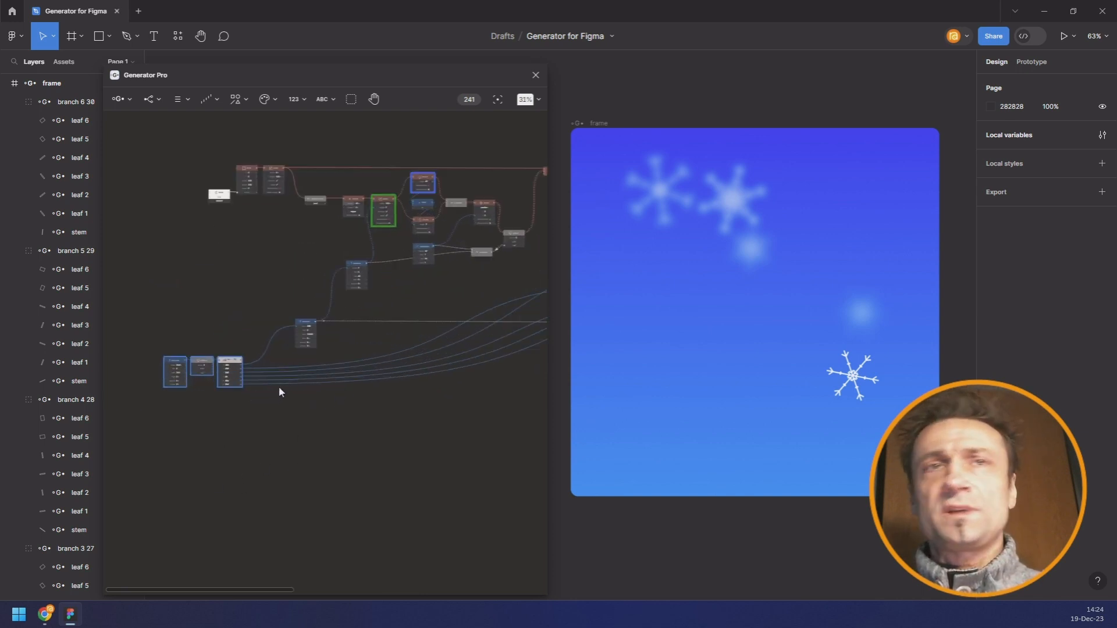
click(214, 346)
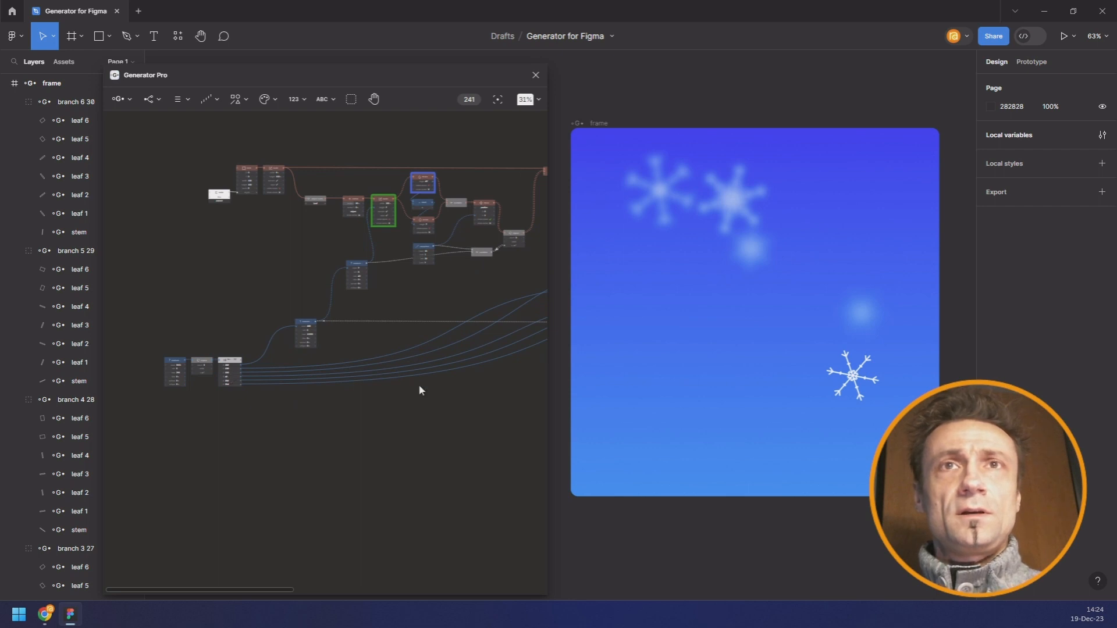
Step: Set the final repeat node's count to 20
scroll(417, 384, right, 15)
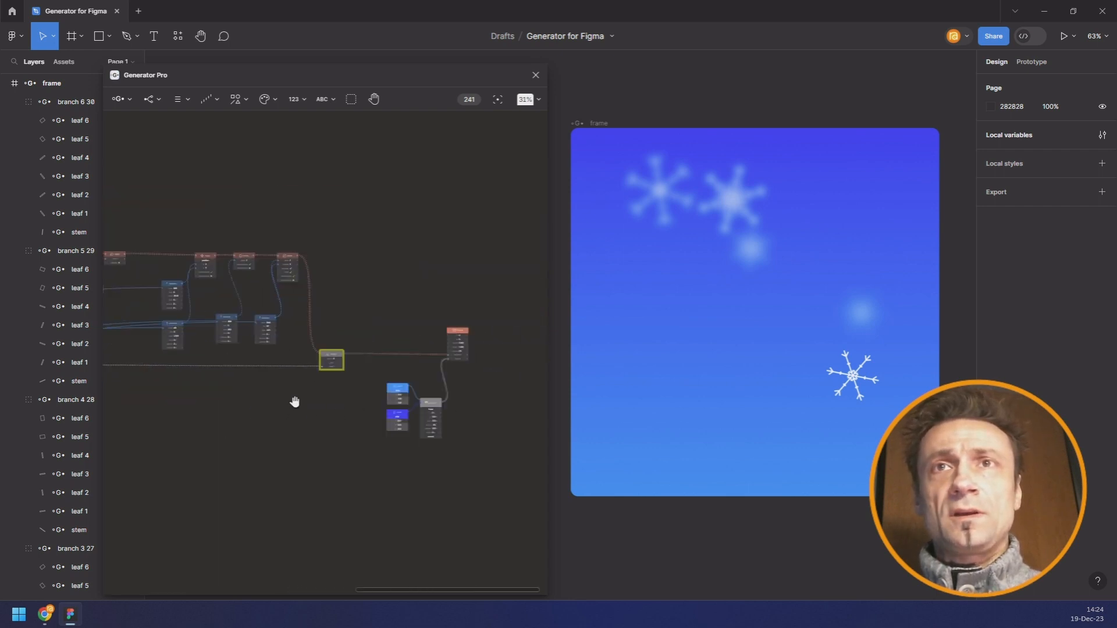
scroll(295, 401, right, 2)
scroll(294, 358, up, 5)
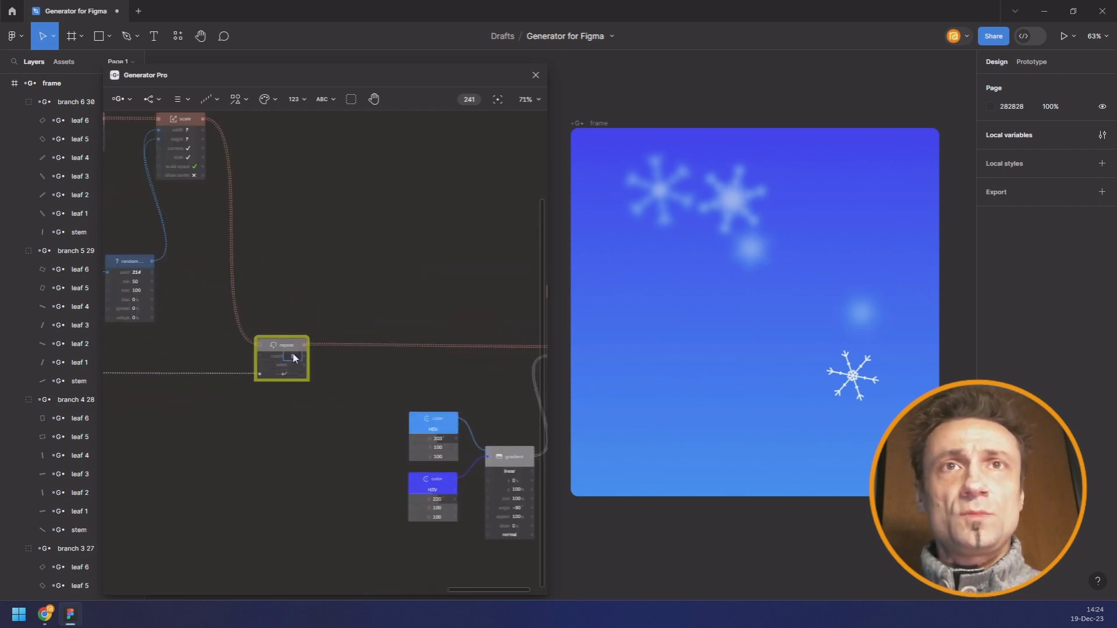
key(Return)
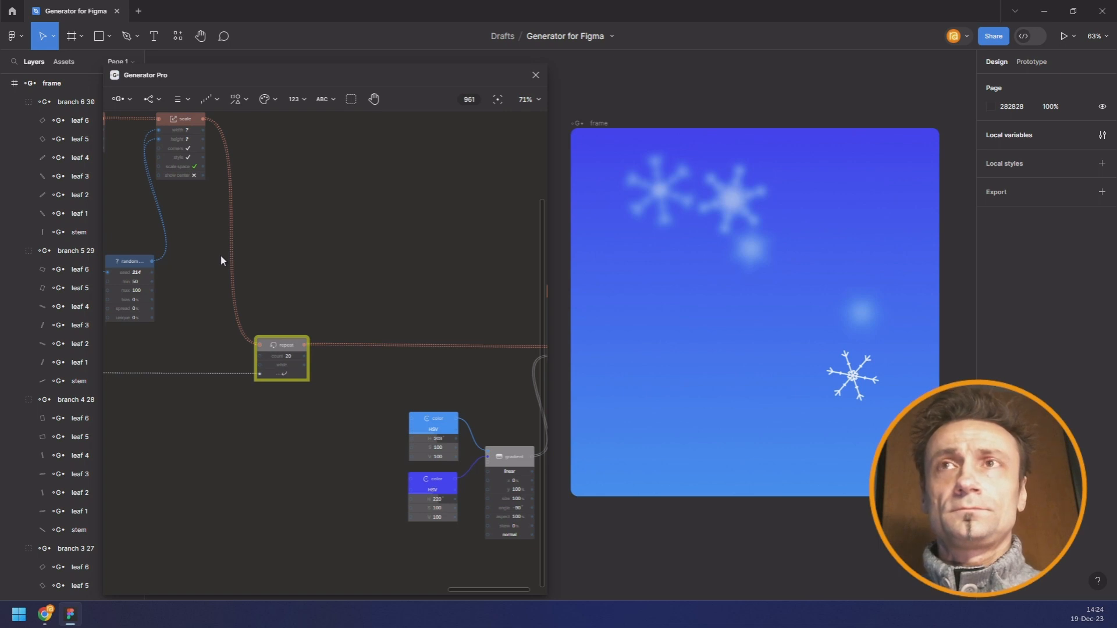
Step: Add a panel behind the random, repeat and list nodes and resize it to enclose all three
scroll(328, 258, down, 5)
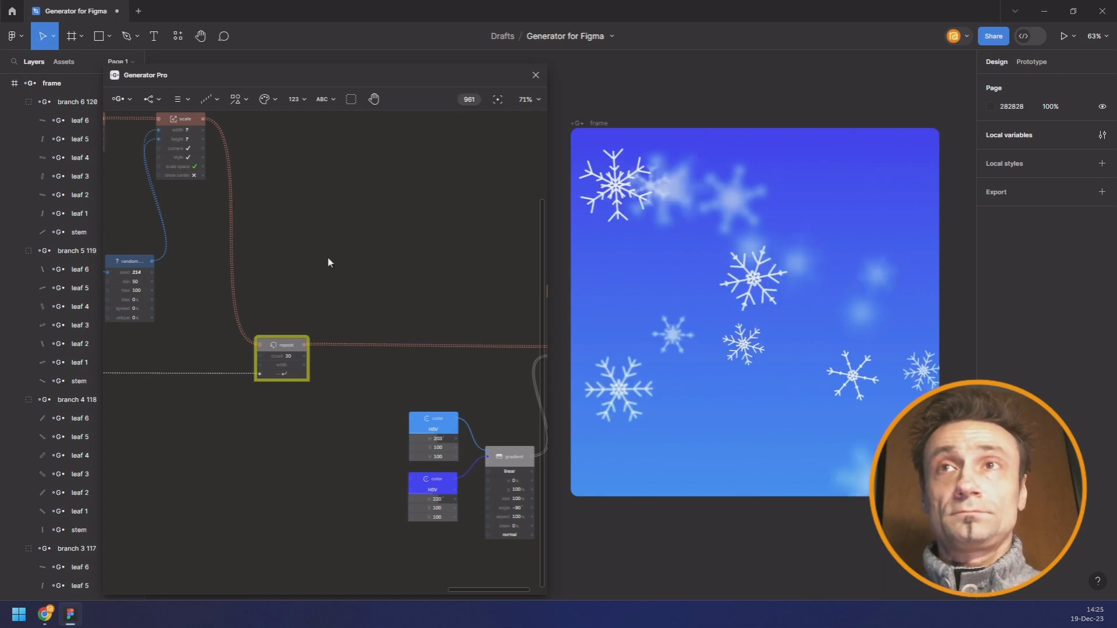
drag(230, 301, 504, 199)
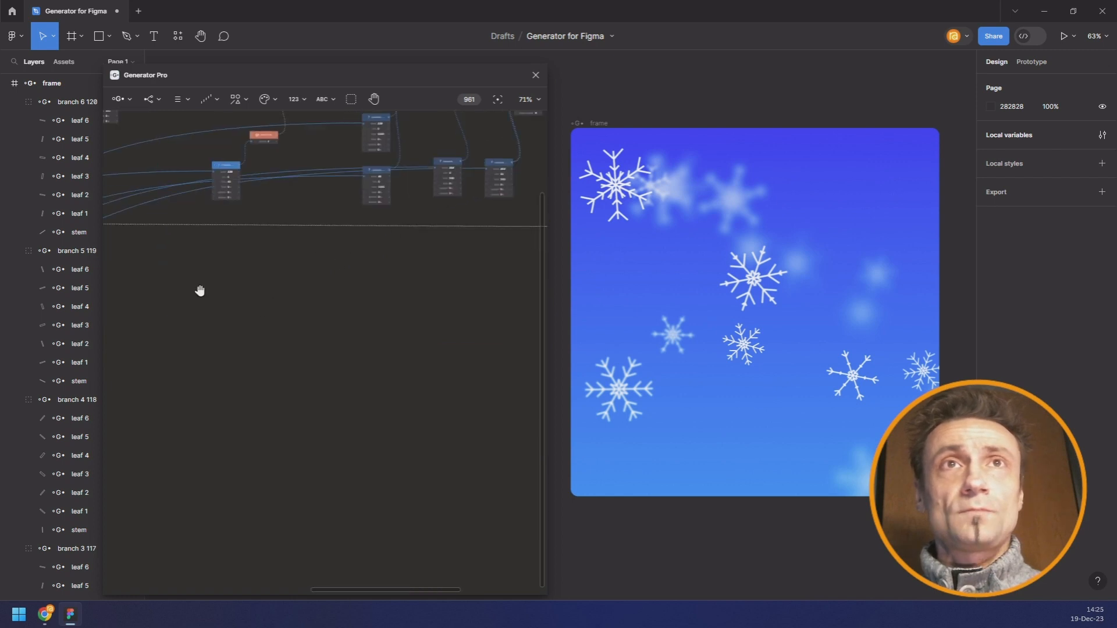
drag(199, 291, 469, 289)
drag(234, 350, 468, 311)
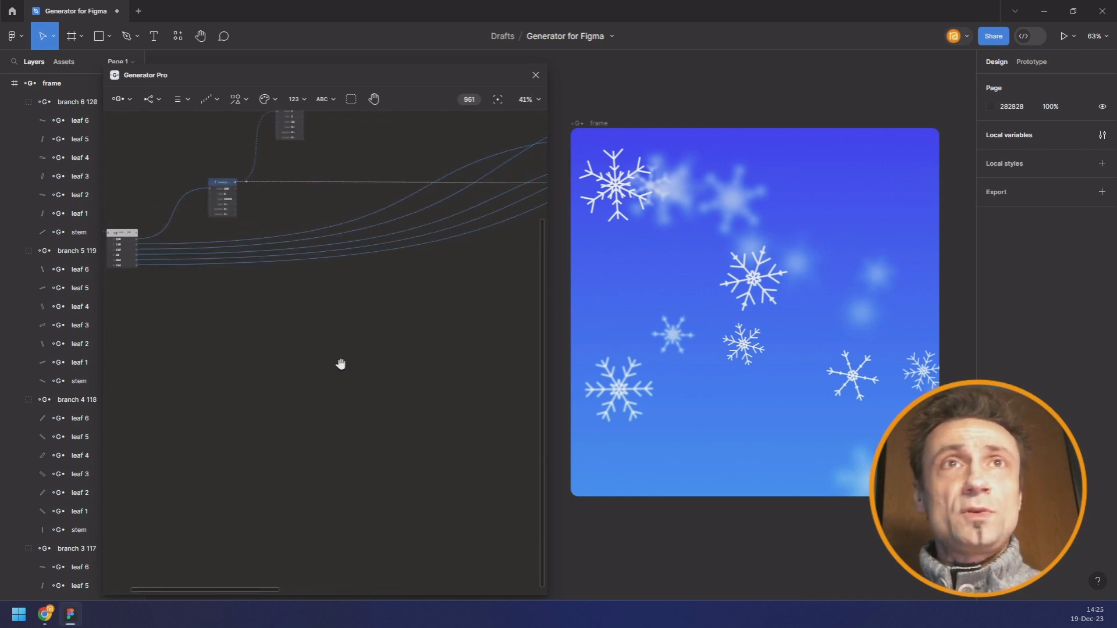
drag(339, 365, 486, 391)
scroll(277, 271, up, 3)
scroll(277, 271, up, 3)
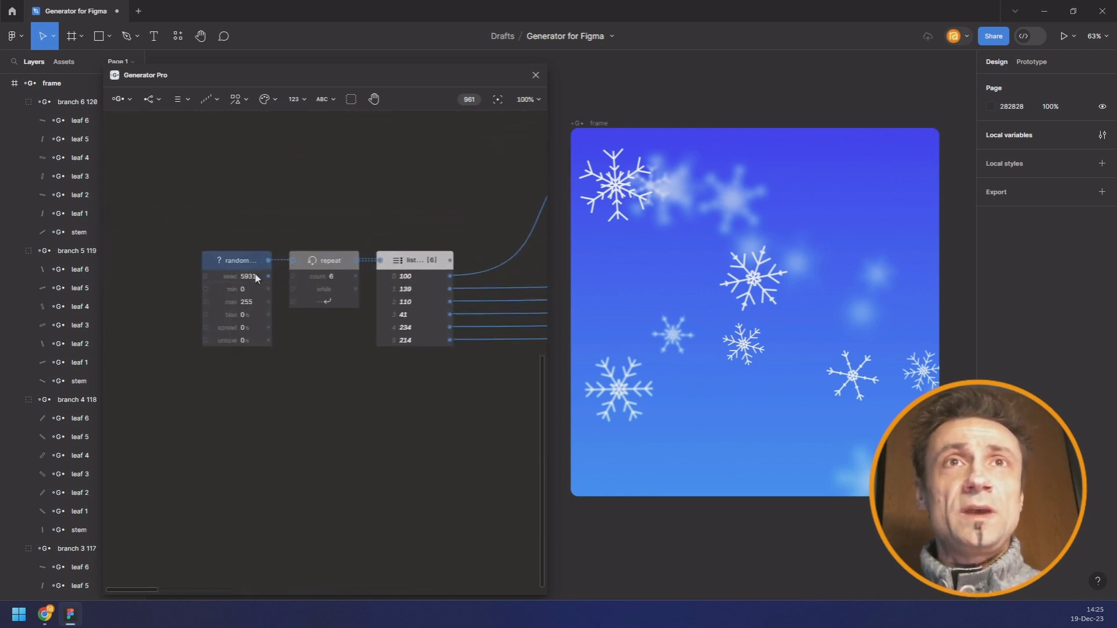
click(246, 263)
click(355, 103)
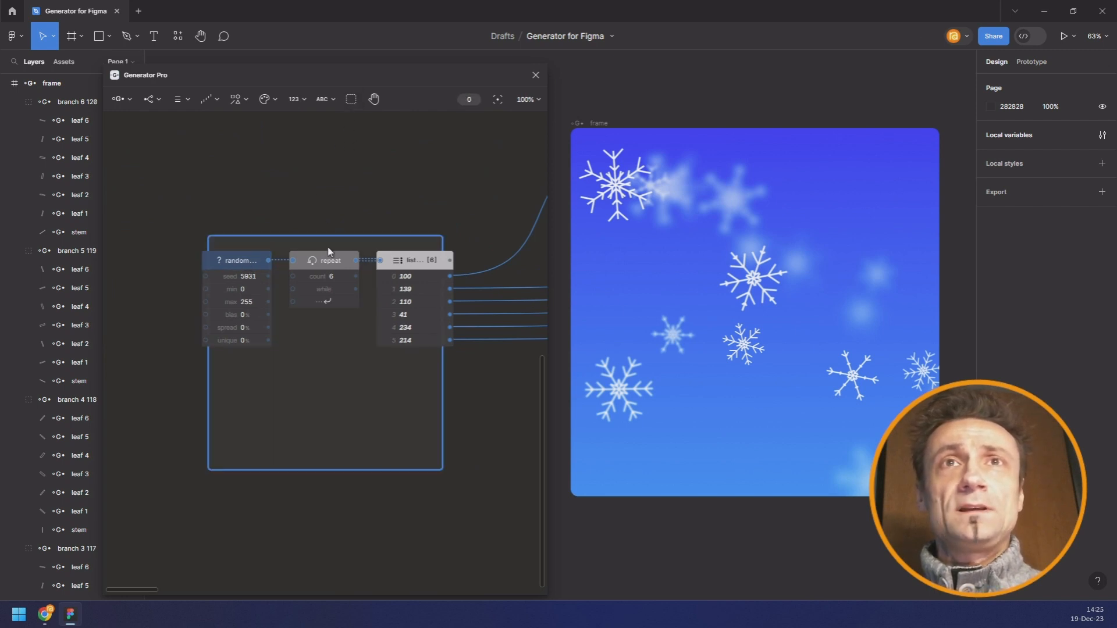
drag(324, 243, 292, 225)
drag(409, 444, 484, 386)
Step: Highlight the panel around the three seed nodes in light grey and deselect it
right_click(344, 234)
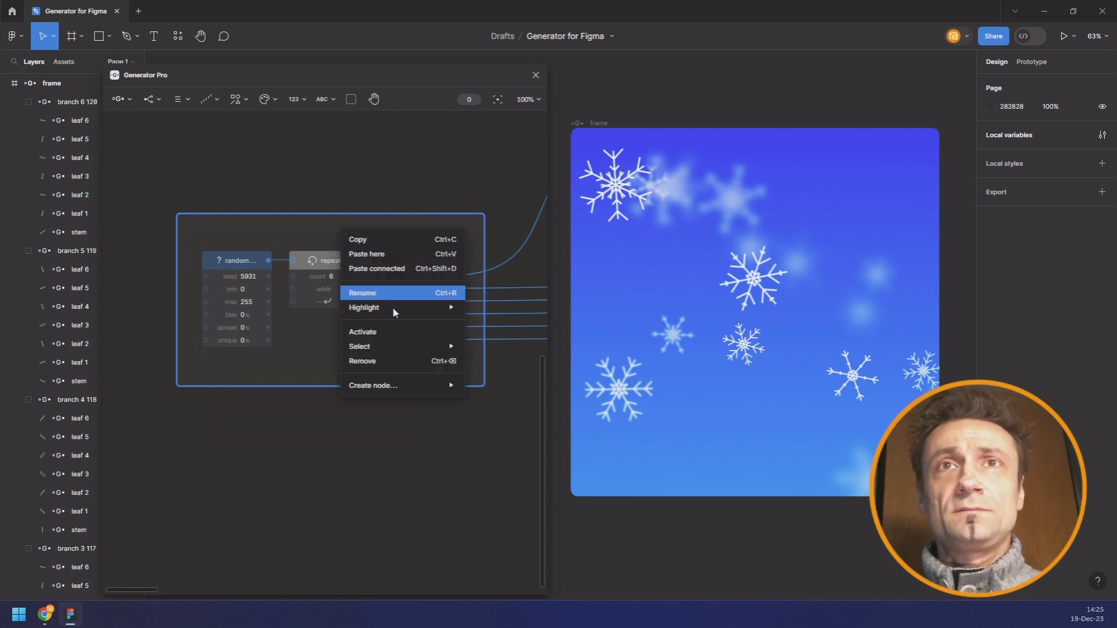
mouse_move(378, 307)
click(247, 307)
click(261, 429)
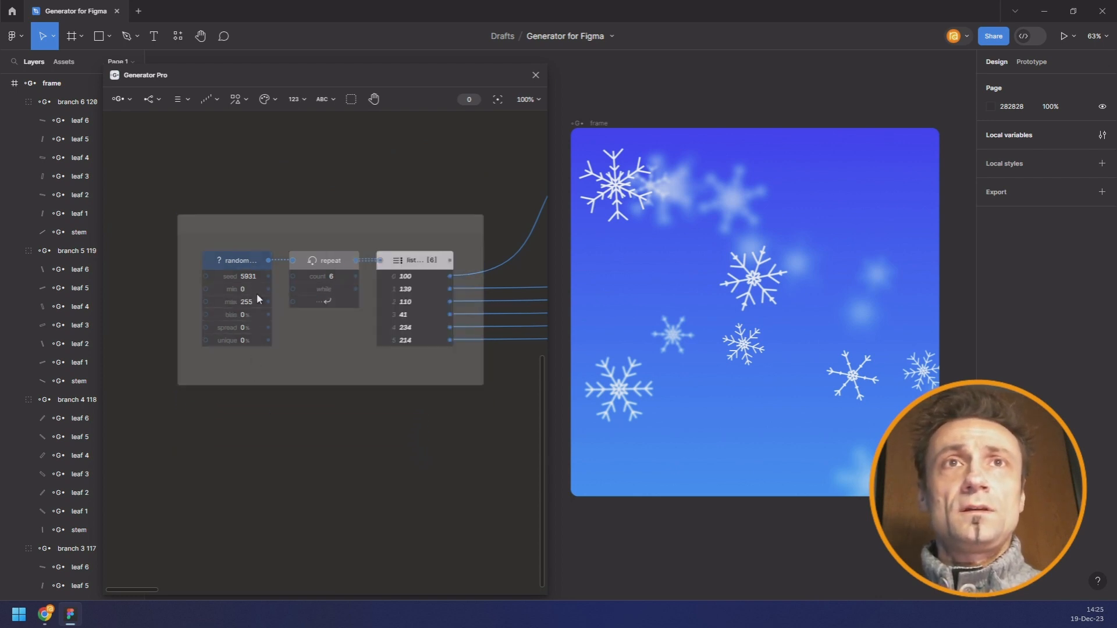
Step: Set the seed of the random node inside the panel to 5934 and fit the whole graph in view
scroll(233, 281, up, 1)
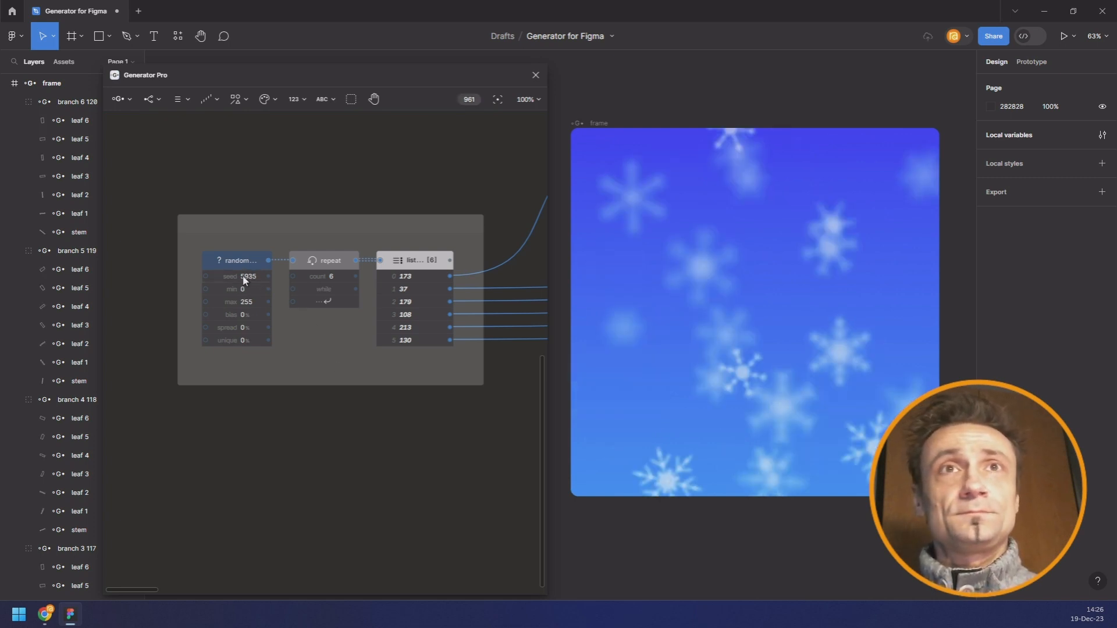
scroll(243, 280, down, 1)
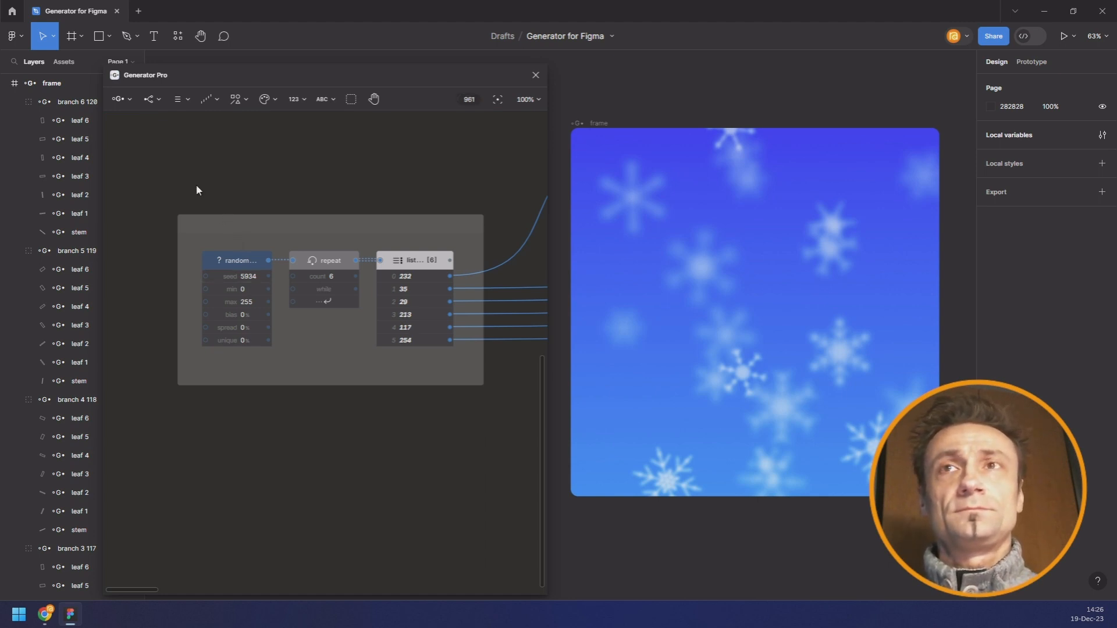
scroll(197, 190, down, 5)
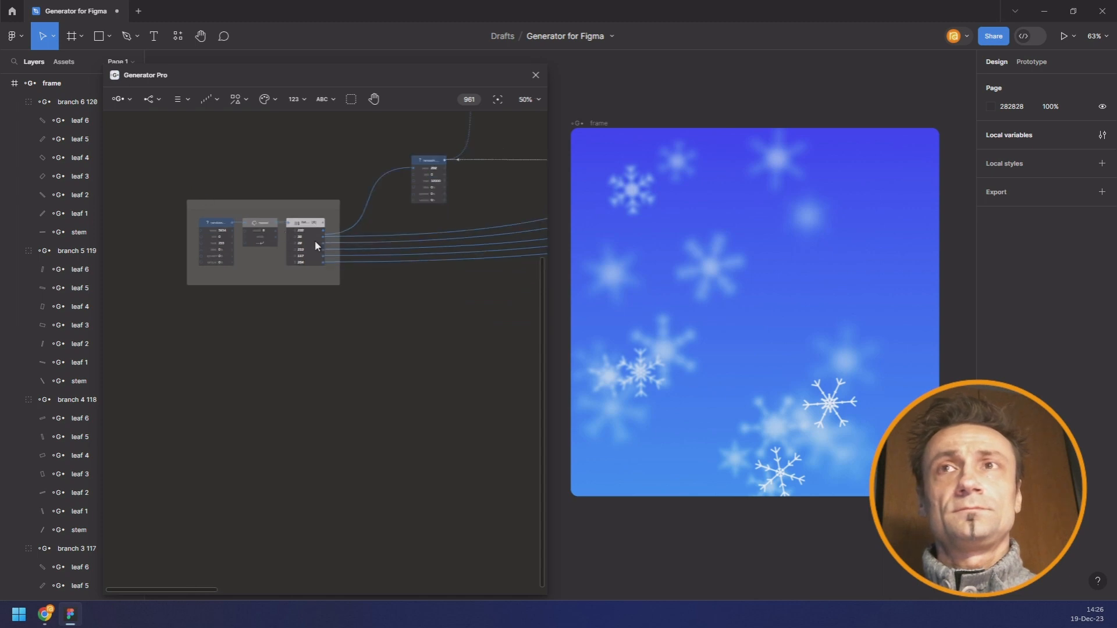
drag(320, 289, 196, 377)
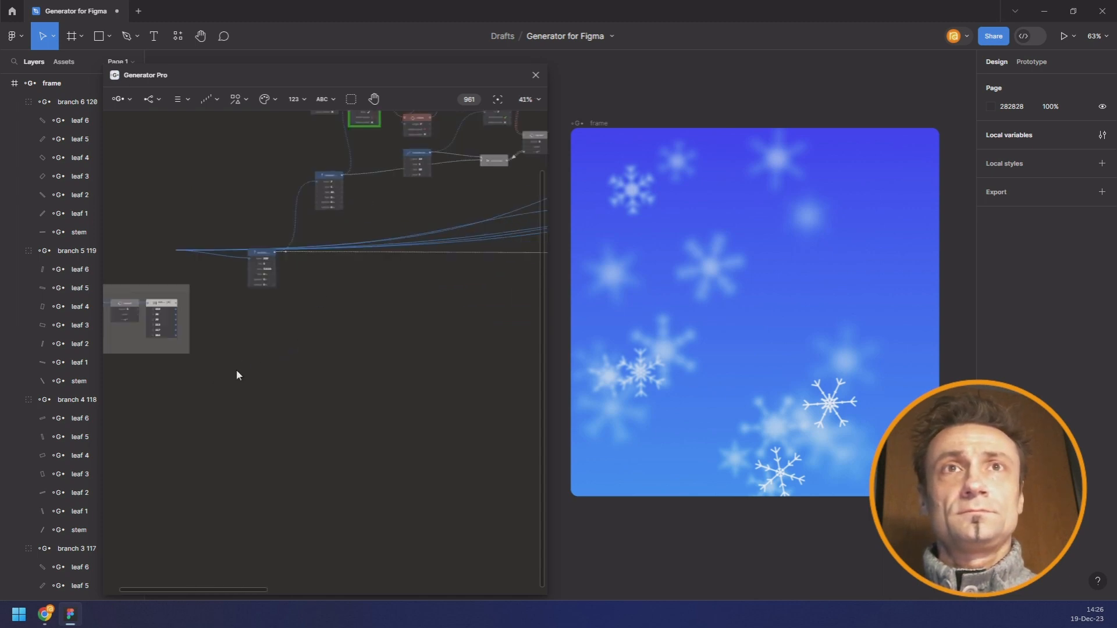
key(shift+1)
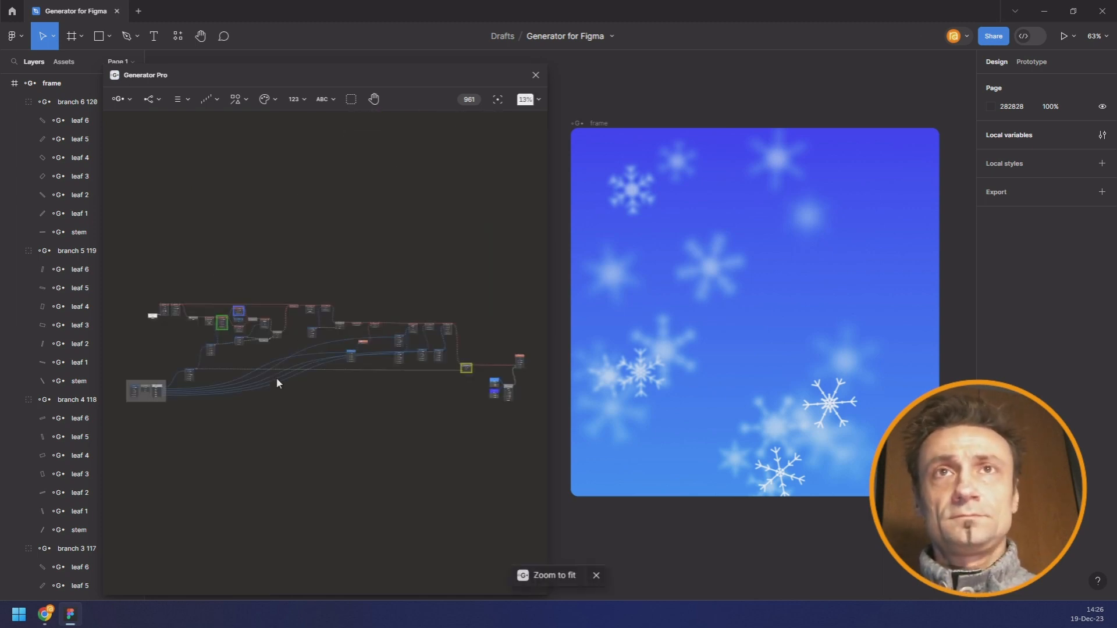